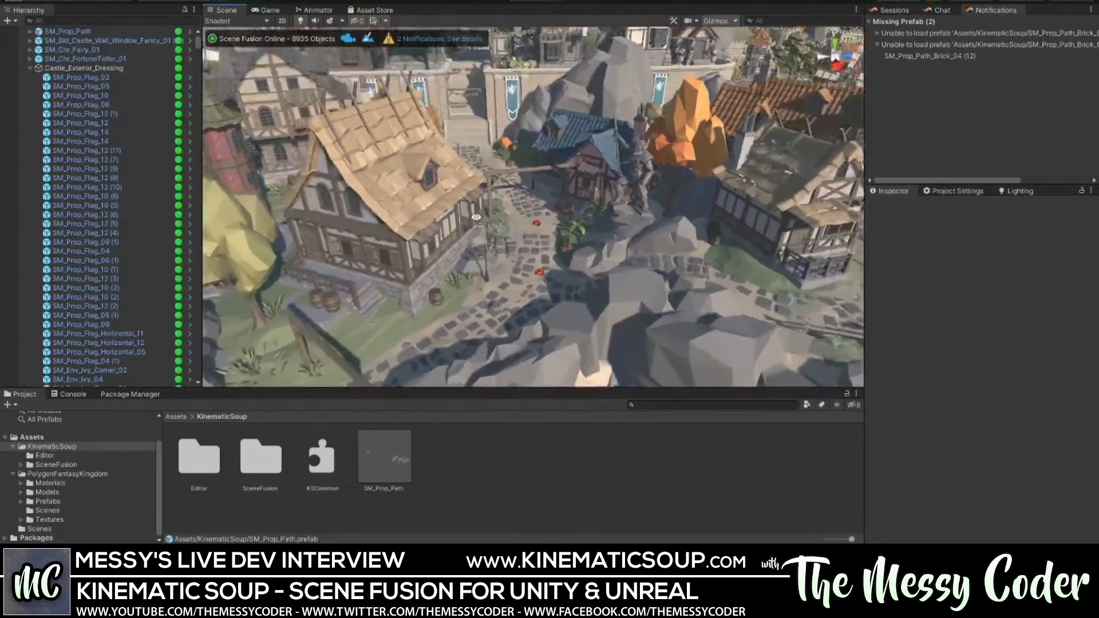
Fly the Scene view camera lower and turn right for a low view across the castle town
right_drag(509, 216, 581, 209)
right_drag(427, 232, 597, 213)
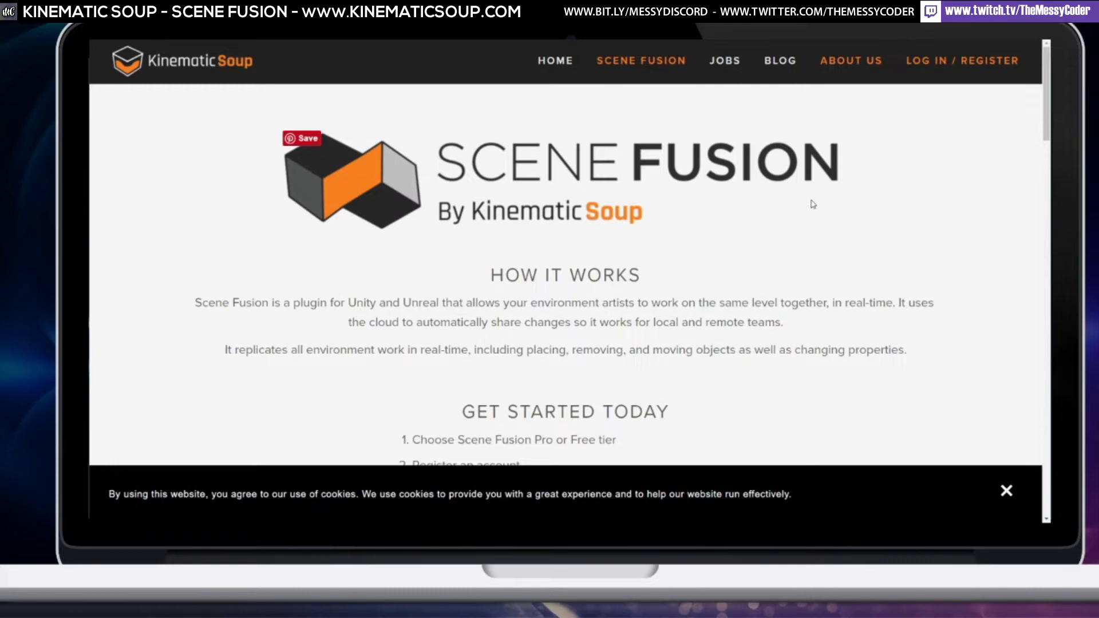
Scroll to the Free and Pro pricing, close the cookie banner, and return to the page top
scroll(741, 210, down, 5)
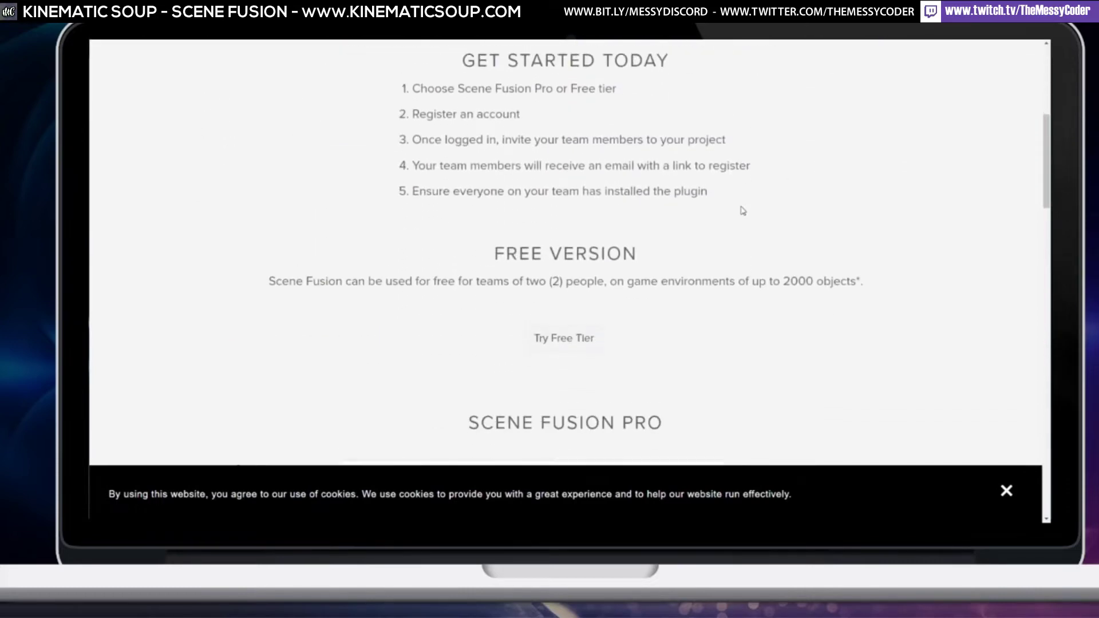
scroll(701, 224, down, 3)
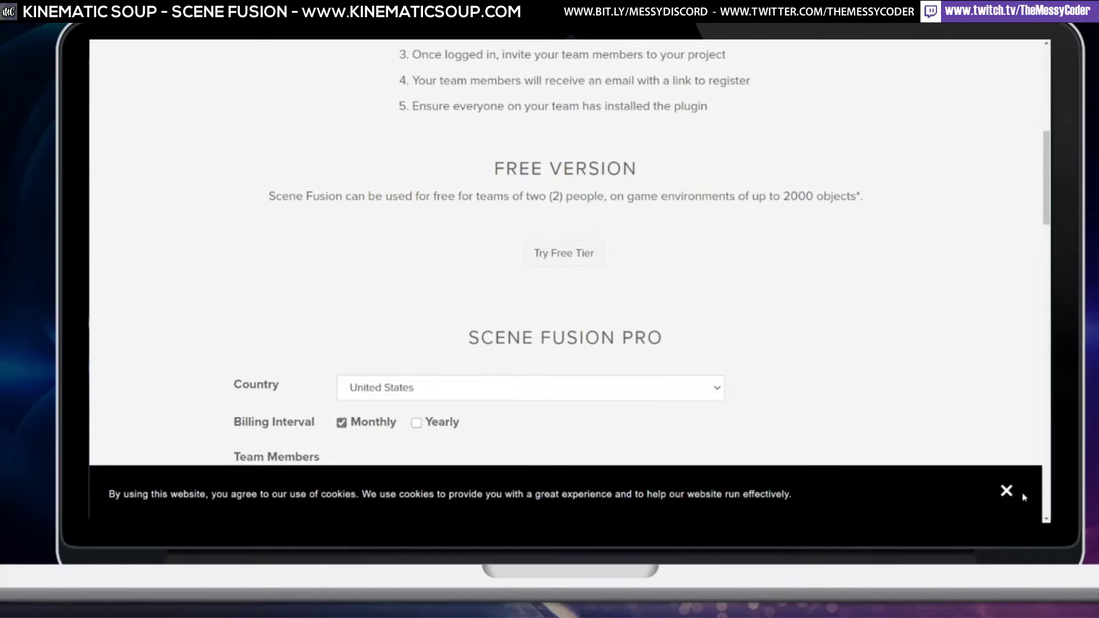
click(1006, 491)
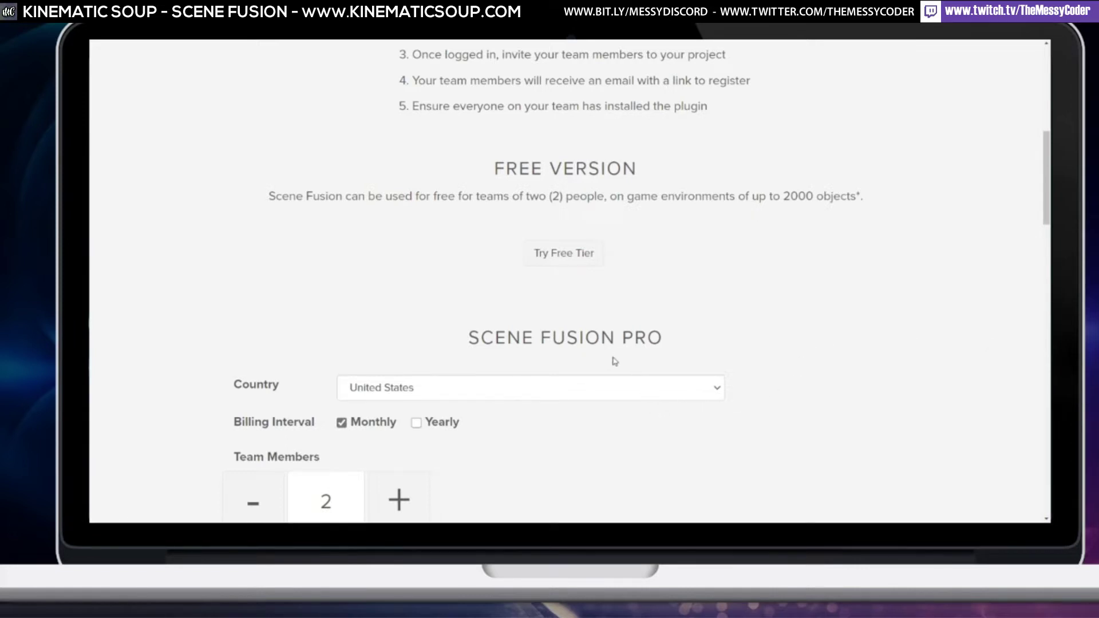
scroll(615, 361, down, 1)
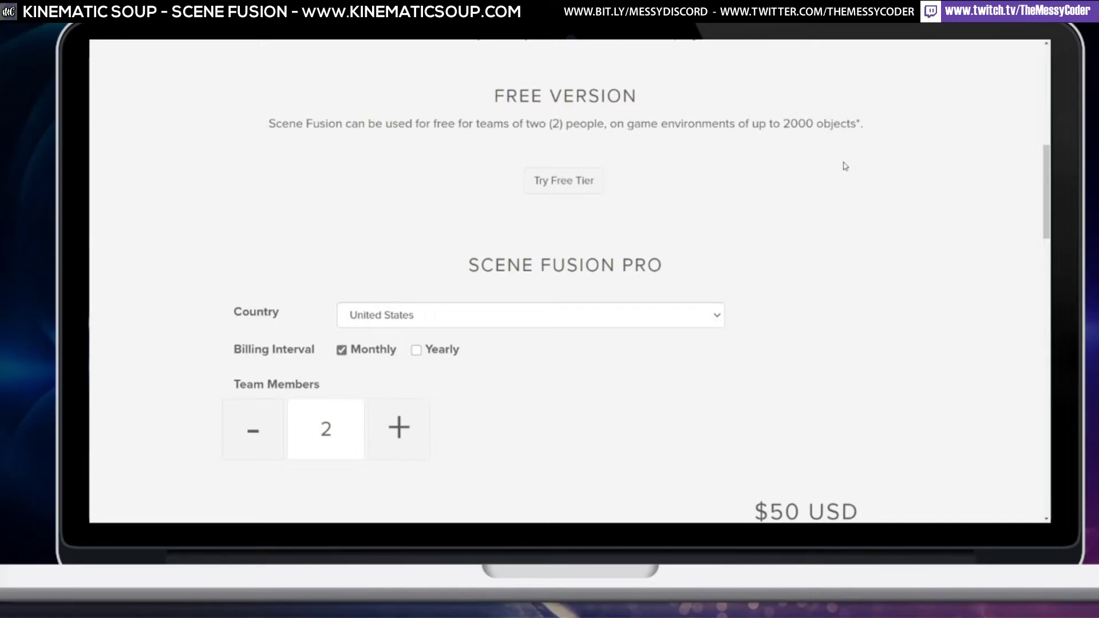
scroll(844, 167, up, 8)
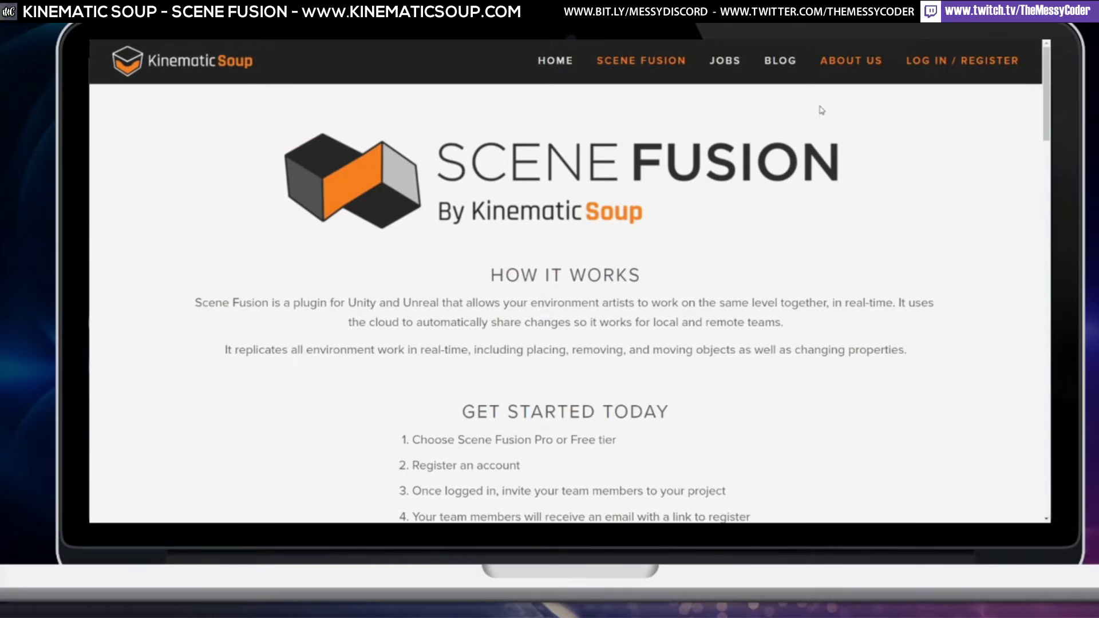
Open Partners under About Us and scroll through the ProBuilder and Perforce Helix listings
mouse_move(848, 69)
click(848, 93)
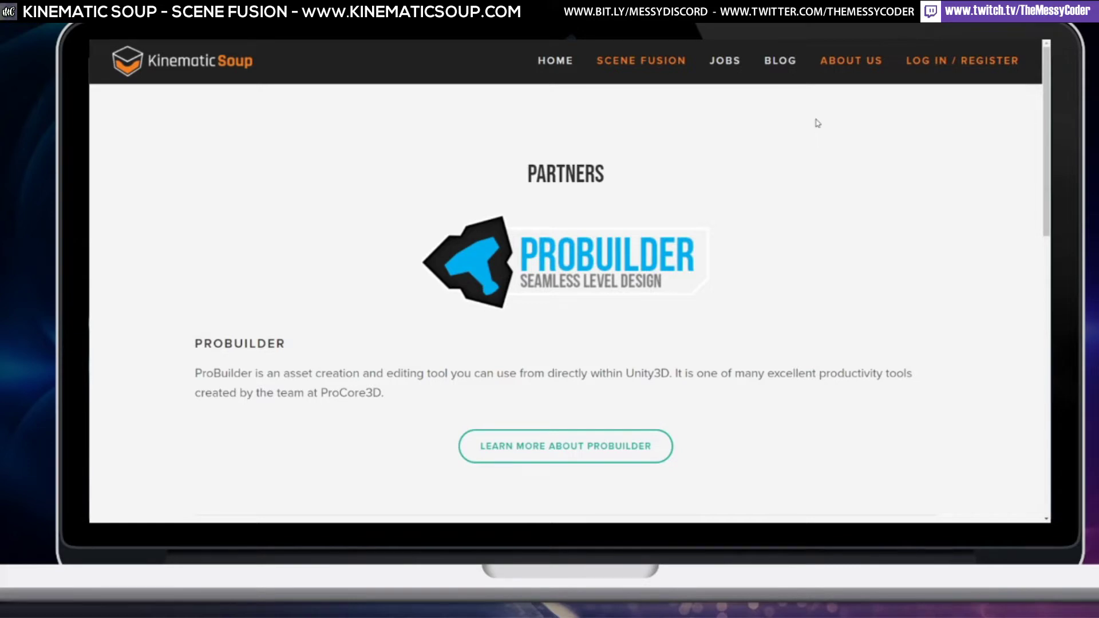
scroll(817, 123, down, 8)
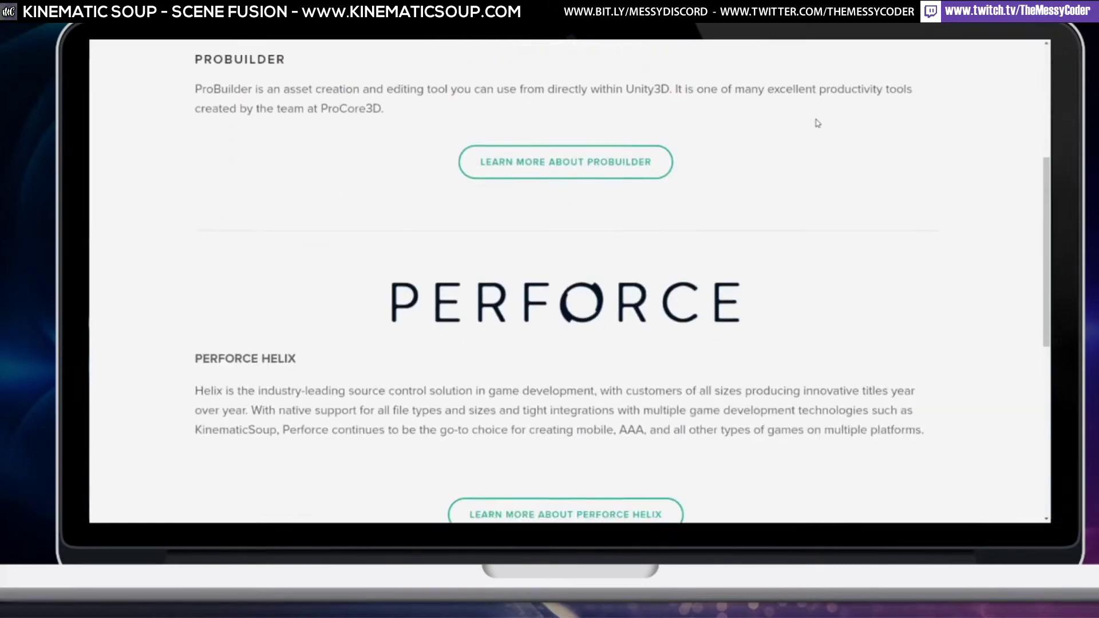
scroll(818, 123, up, 7)
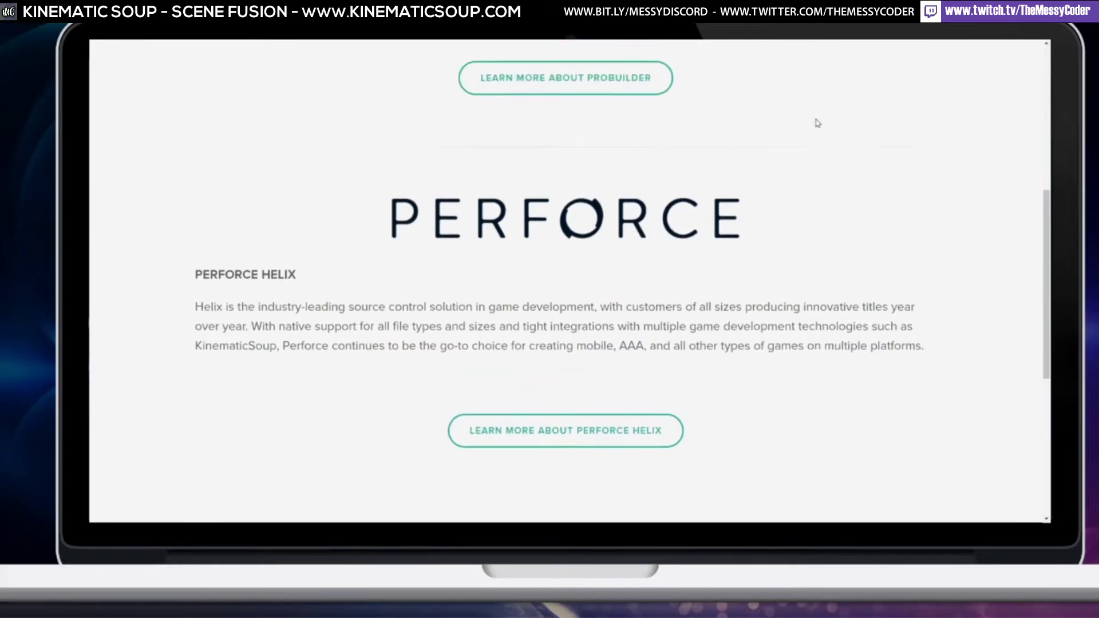
scroll(817, 123, up, 2)
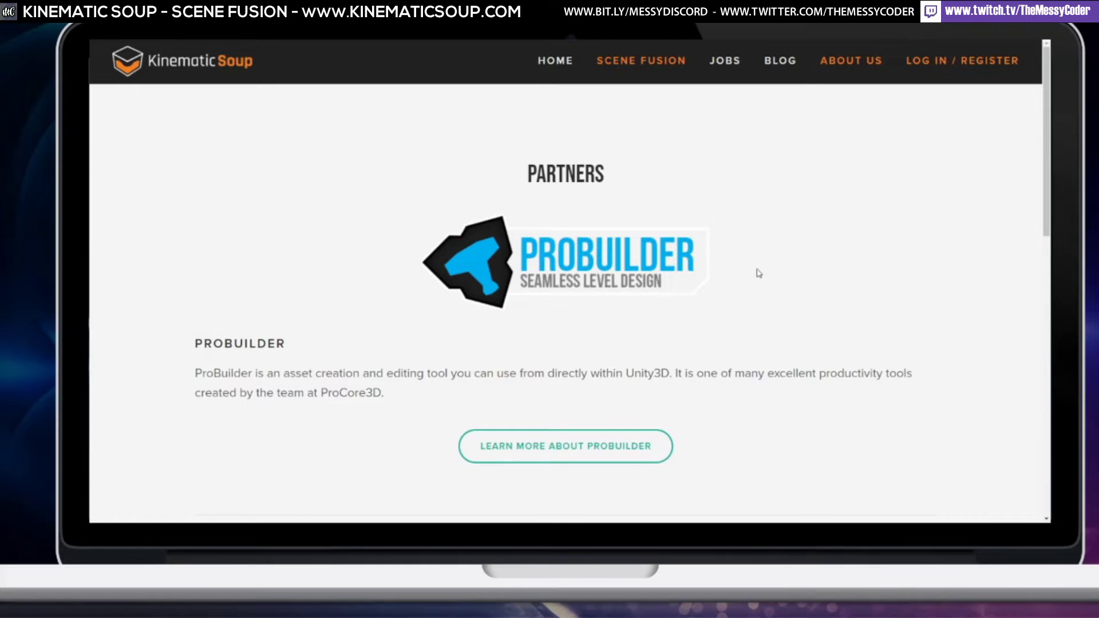
Return to the Kinematic Soup home page with the HOME link
click(554, 62)
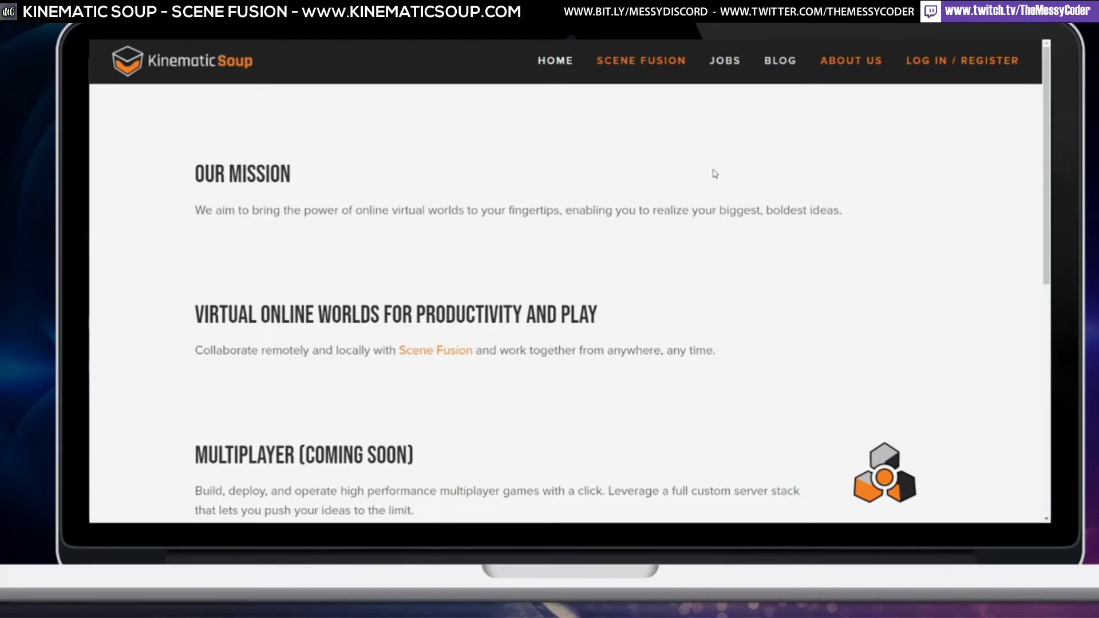
mouse_move(627, 68)
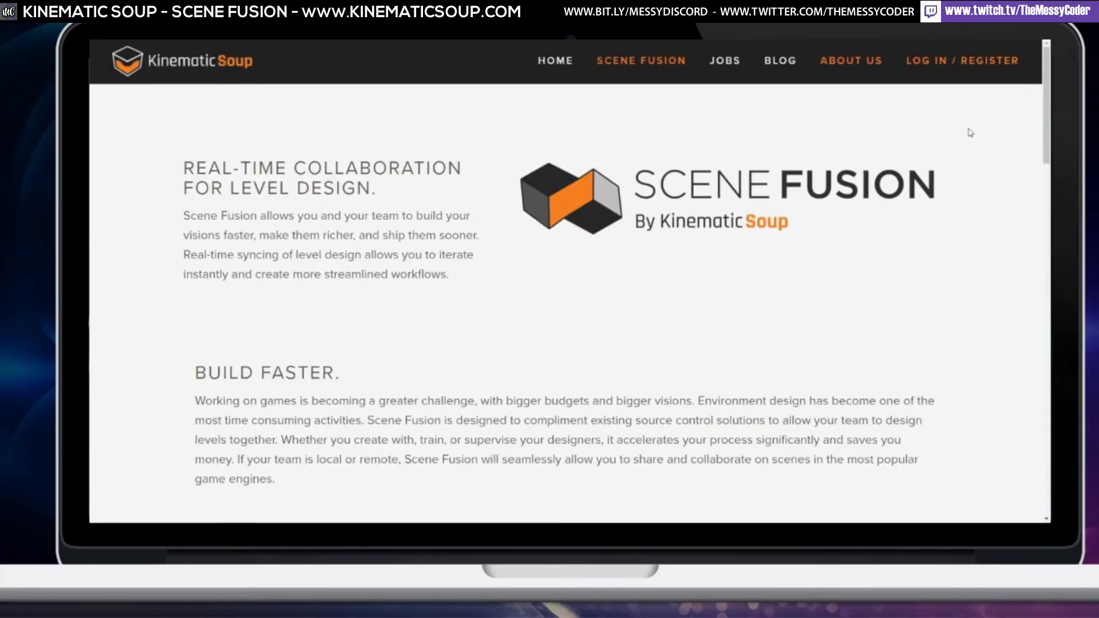
Scroll past Build Faster to the Binary Spiders, Great Plains and Synty Studios testimonials
scroll(970, 133, down, 4)
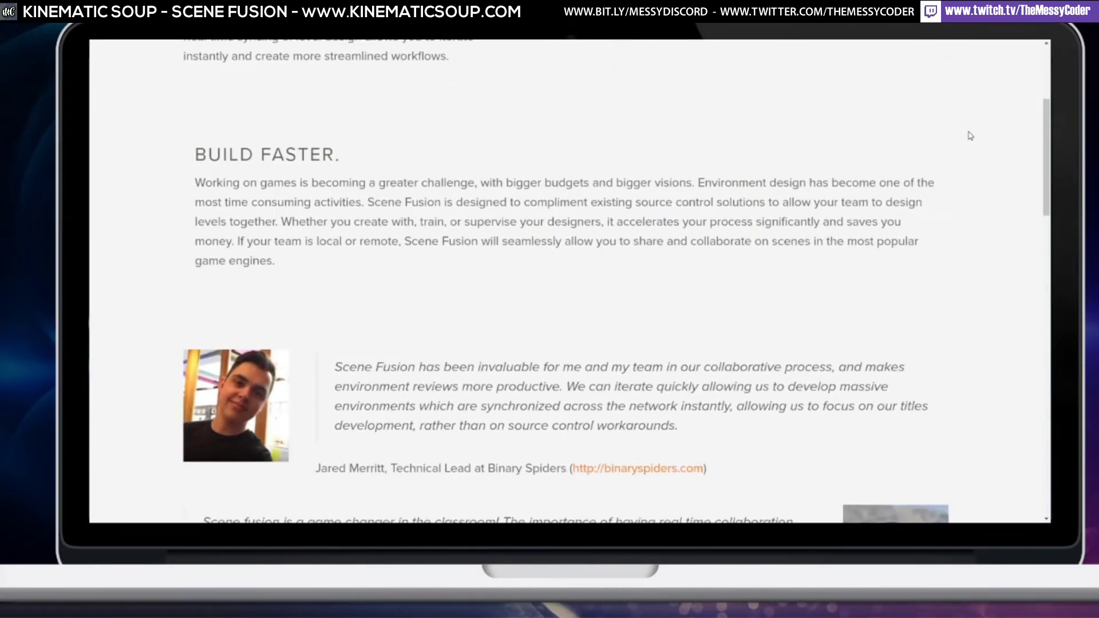
scroll(970, 135, down, 3)
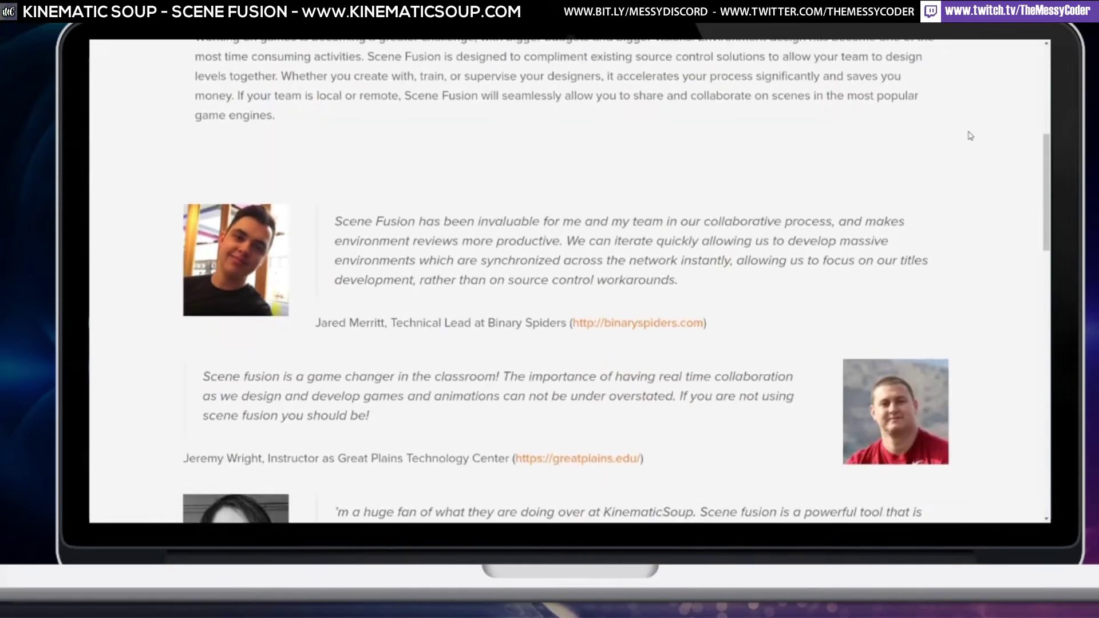
scroll(970, 136, down, 1)
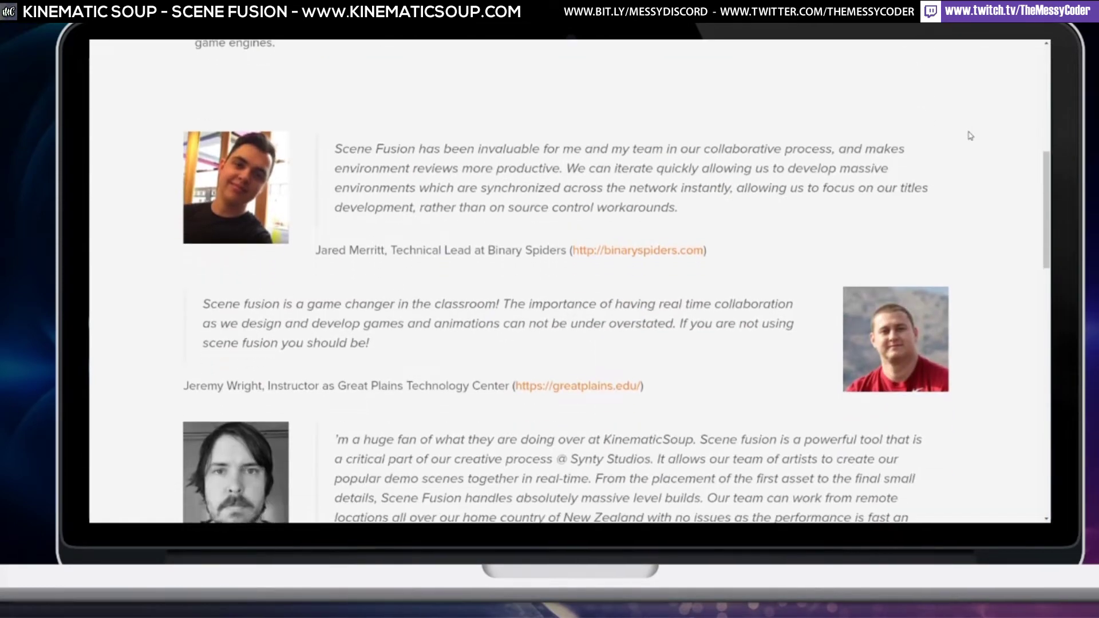
scroll(970, 136, down, 1)
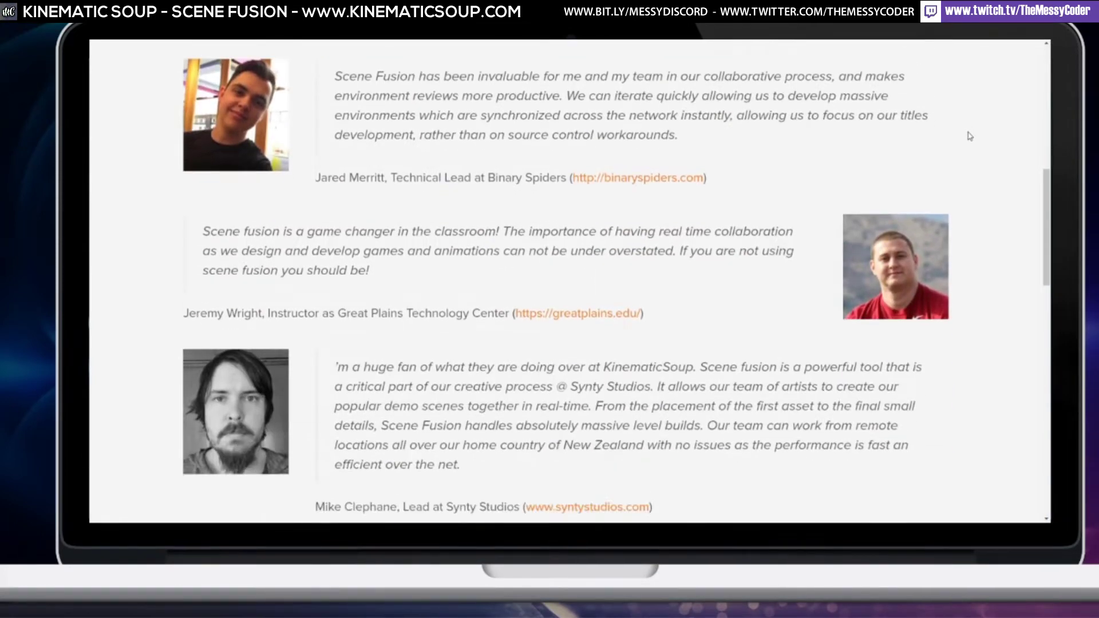
scroll(970, 136, down, 1)
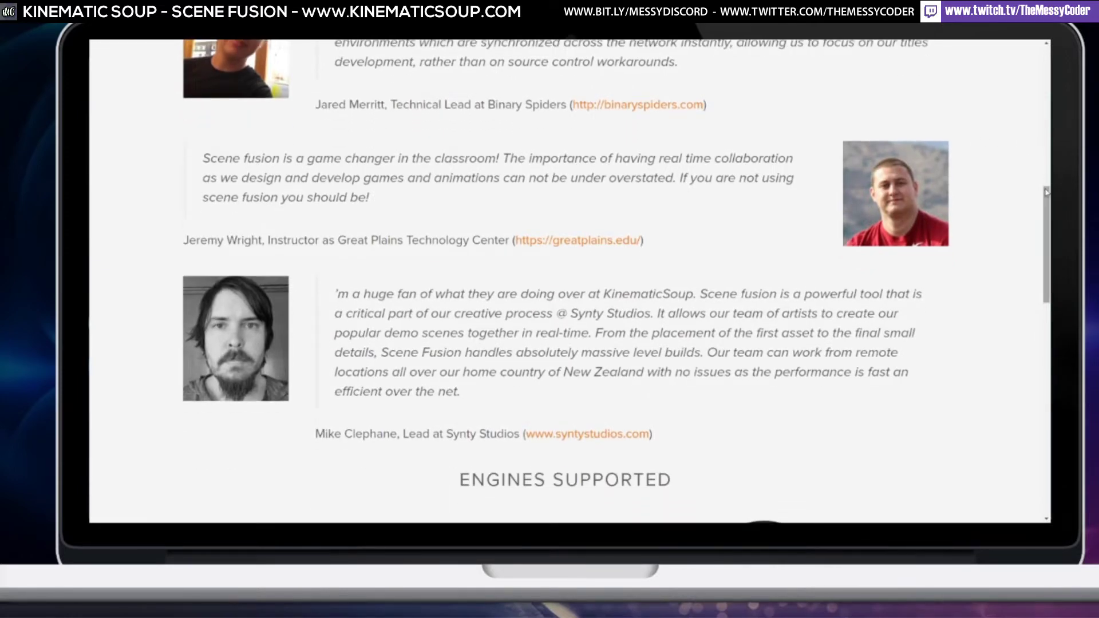
drag(1046, 195, 1045, 181)
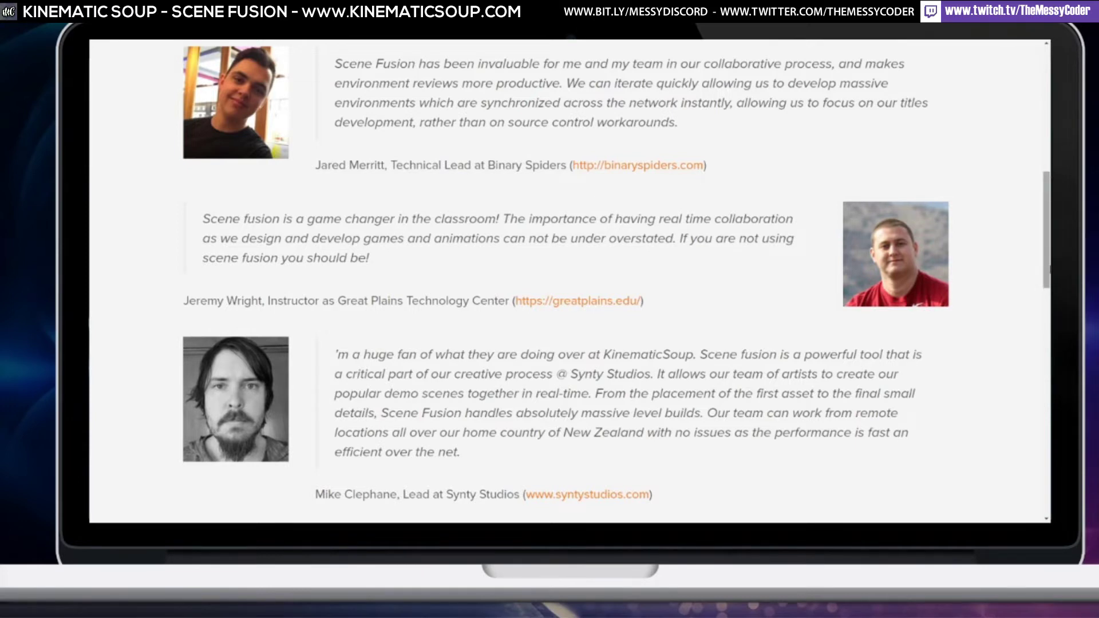
Scroll down to Engines Supported, showing the For Unity and For Unreal options with Get It Now
scroll(990, 389, down, 1)
scroll(990, 389, down, 8)
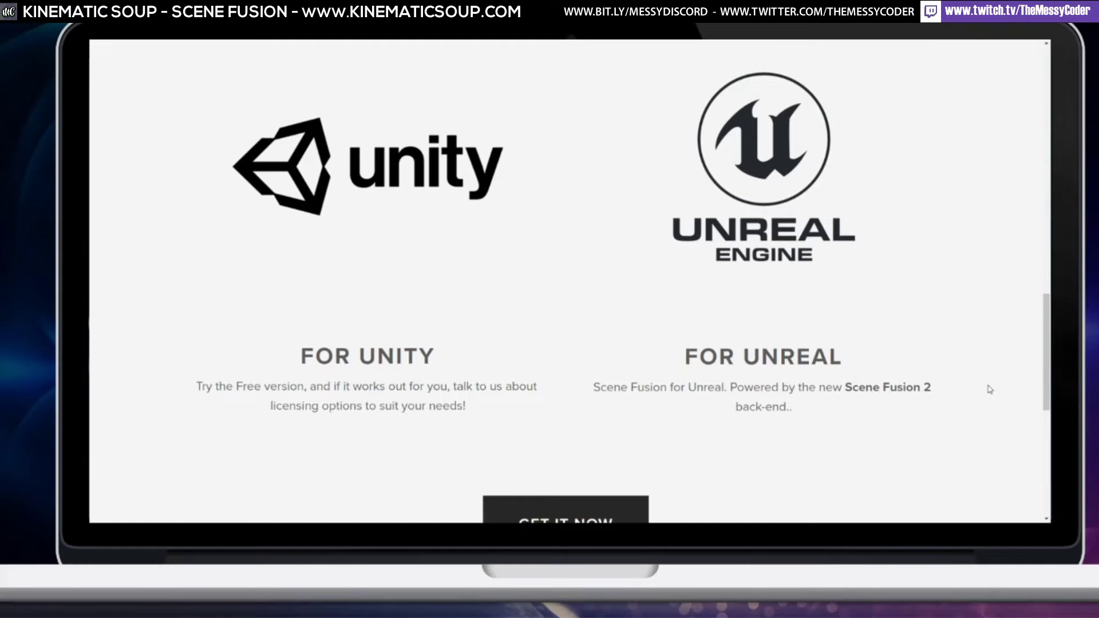
Scroll the Roadmap page down to the Current Planned Features list
scroll(1047, 340, down, 1)
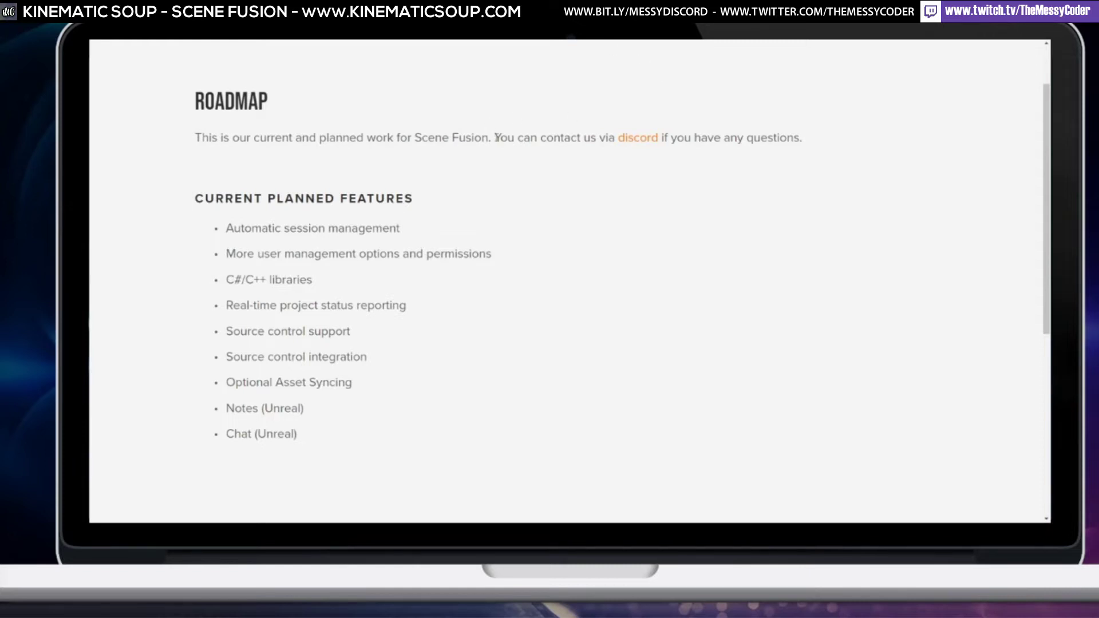
Highlight the sentence about contacting the team on Discord, then scroll back to the top
drag(495, 138, 831, 148)
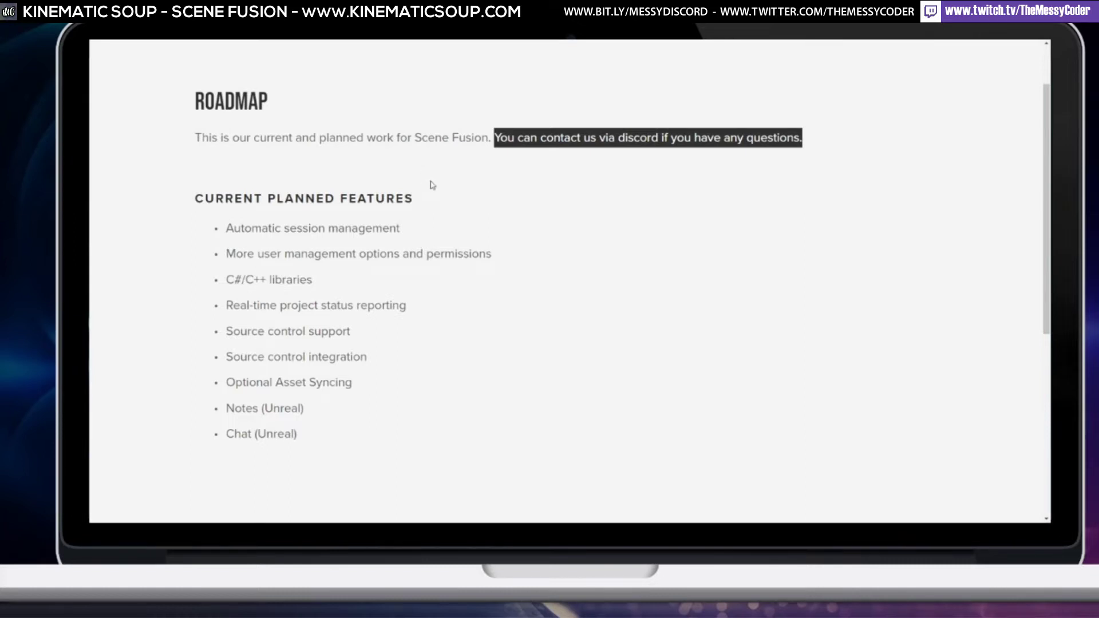
scroll(437, 181, down, 4)
scroll(436, 180, up, 5)
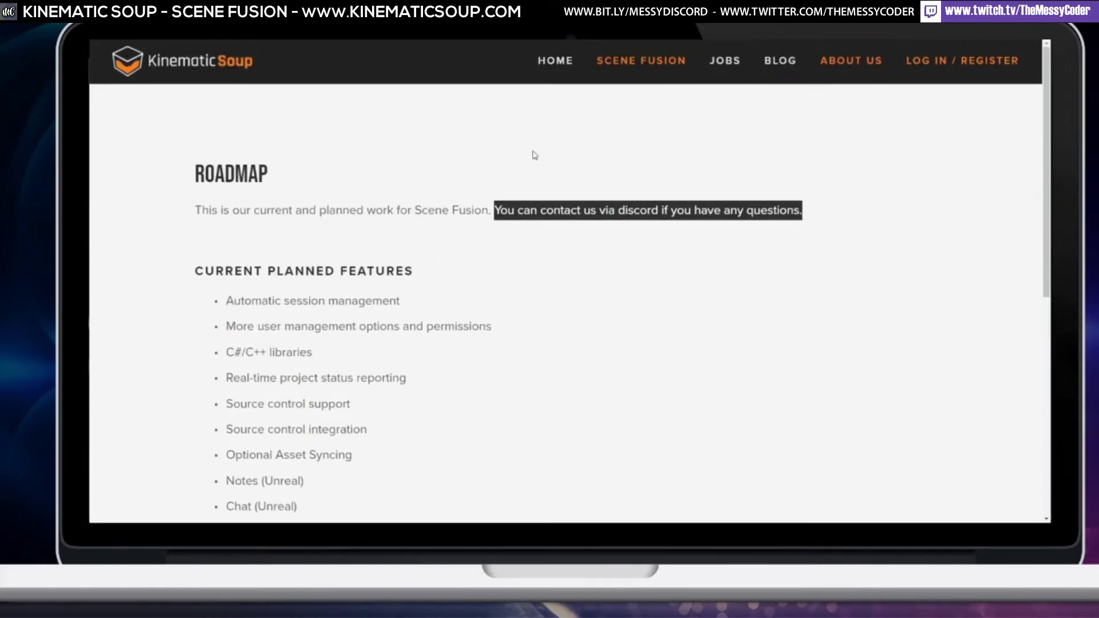
mouse_move(645, 59)
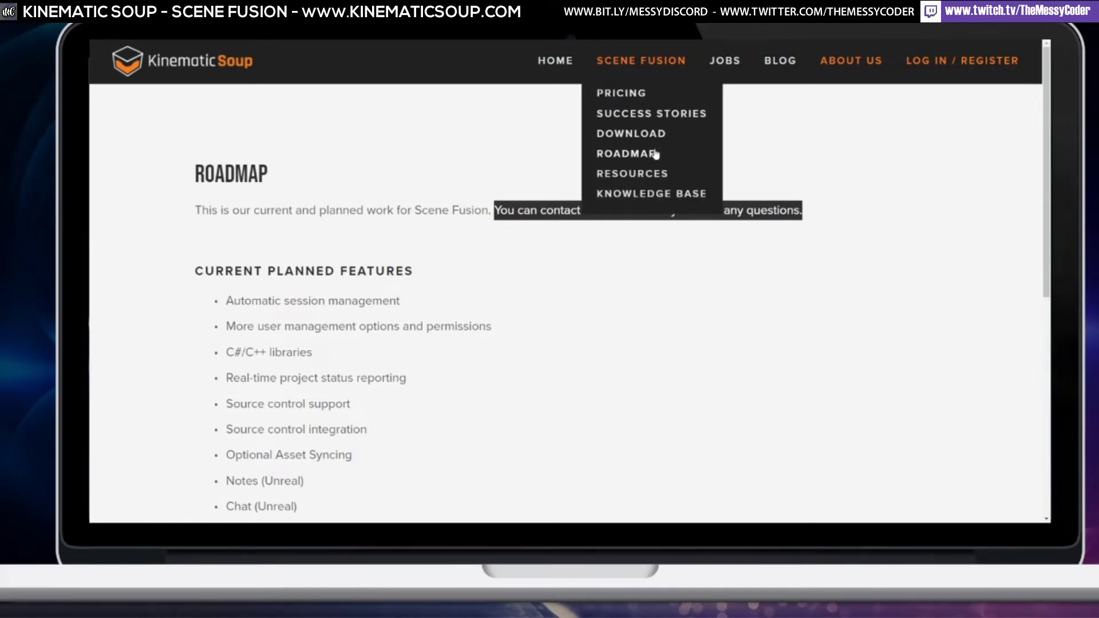
Open the Scene Fusion Knowledge Base / FAQ and drag down to the firewall and source control questions
click(661, 193)
scroll(867, 164, down, 2)
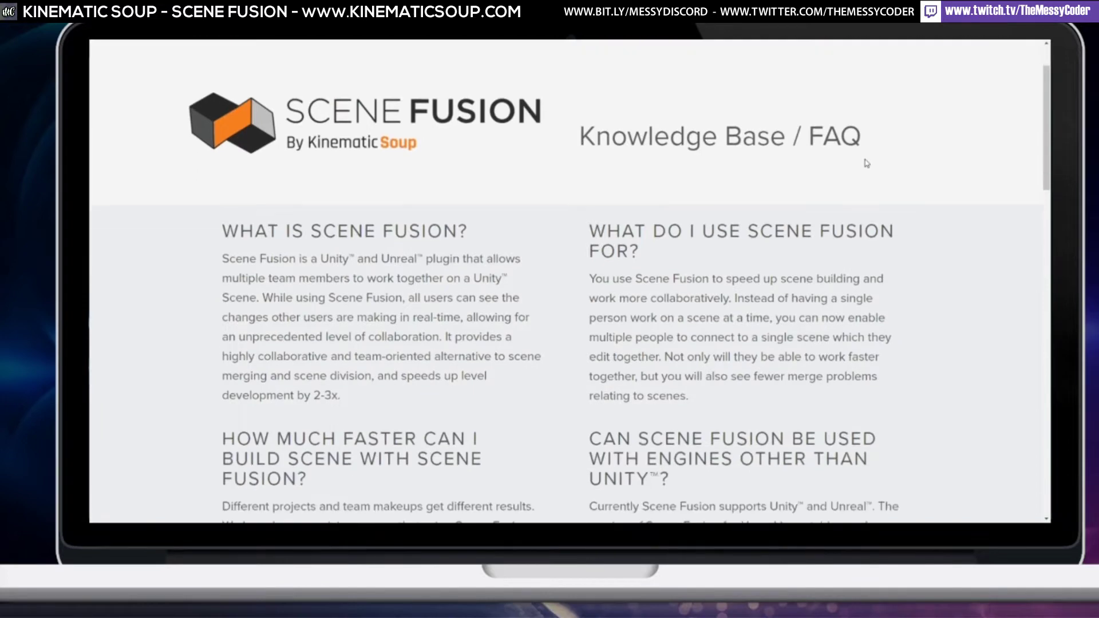
scroll(900, 164, up, 1)
drag(1047, 88, 1049, 134)
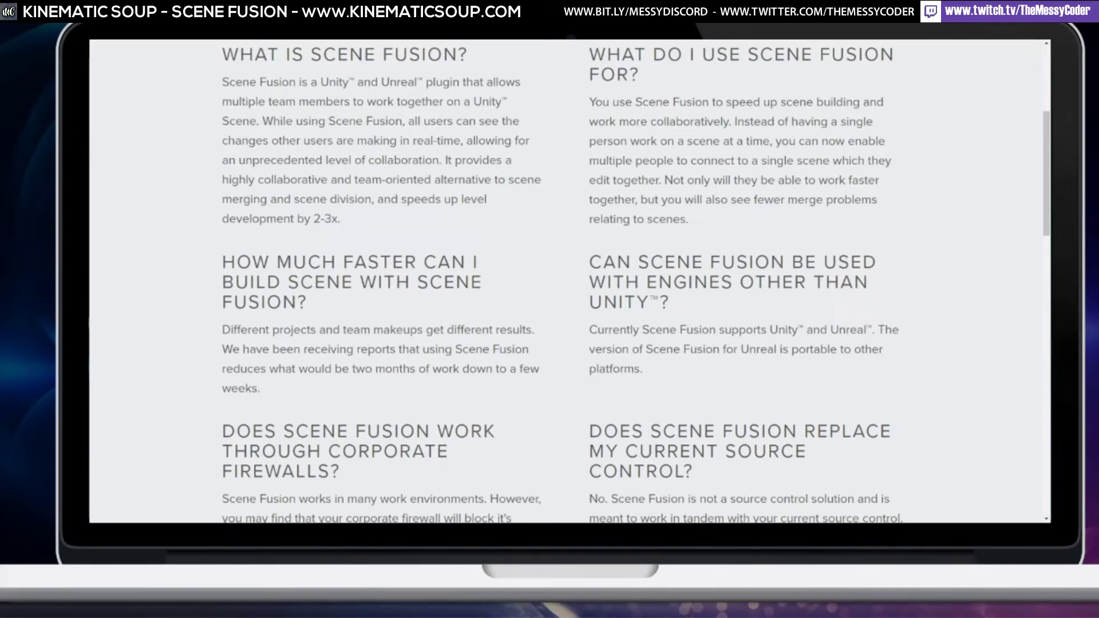
Scroll the FAQ to the distributed teams, IP storage, 100 concurrent users and play mode answers
scroll(932, 139, down, 5)
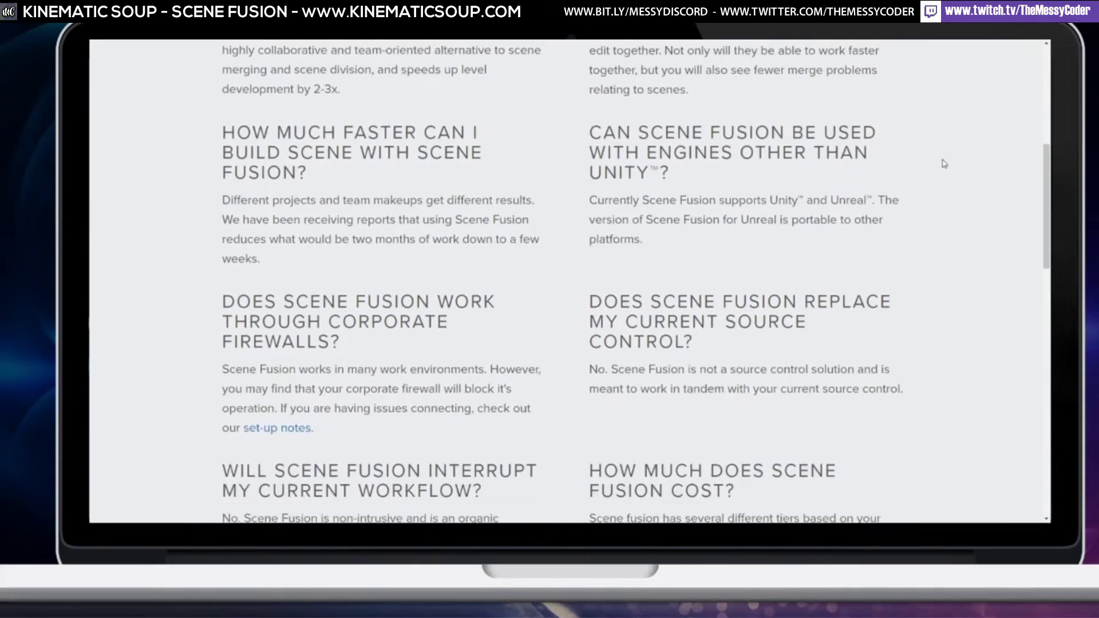
scroll(944, 165, down, 2)
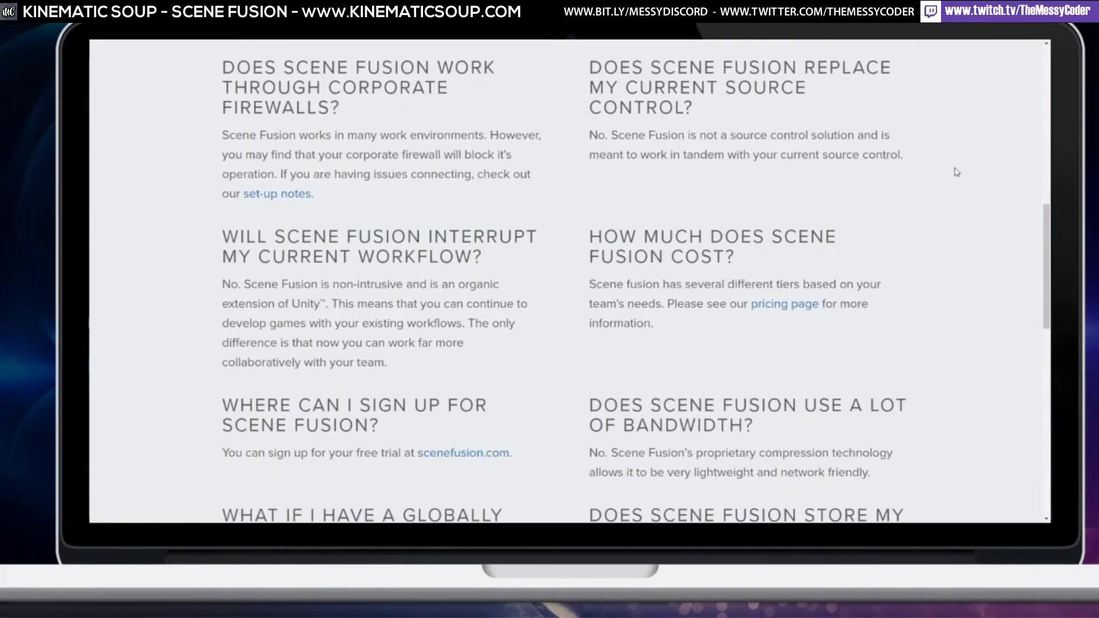
scroll(955, 170, down, 1)
scroll(955, 169, up, 1)
Read the FAQ answers on maximum concurrent users and play mode, then return to the page top
scroll(937, 166, down, 5)
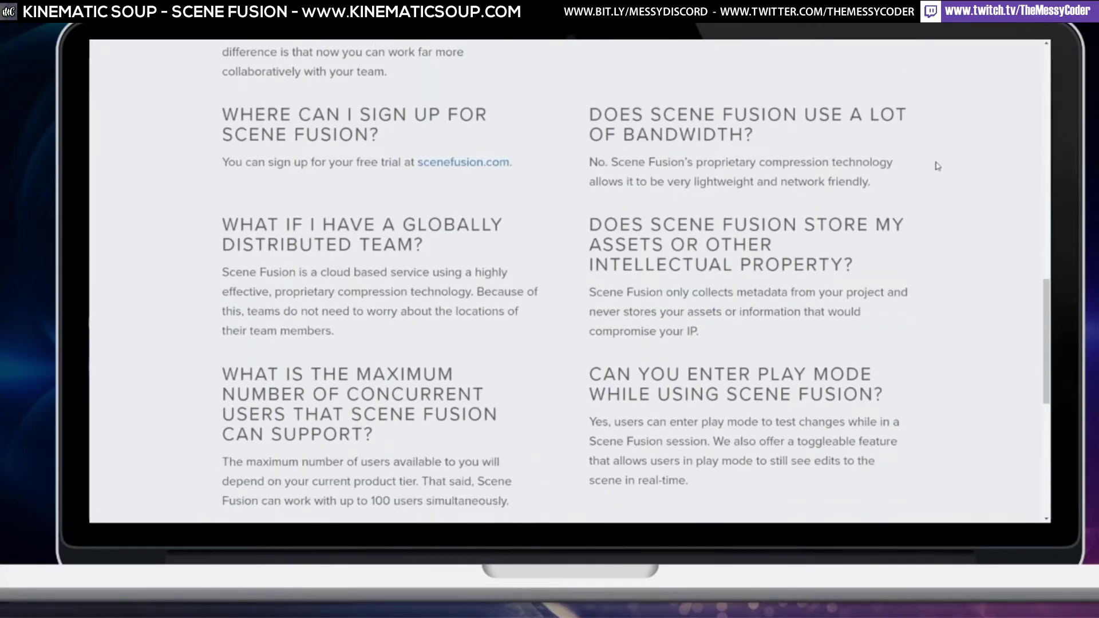
drag(1049, 306, 1049, 321)
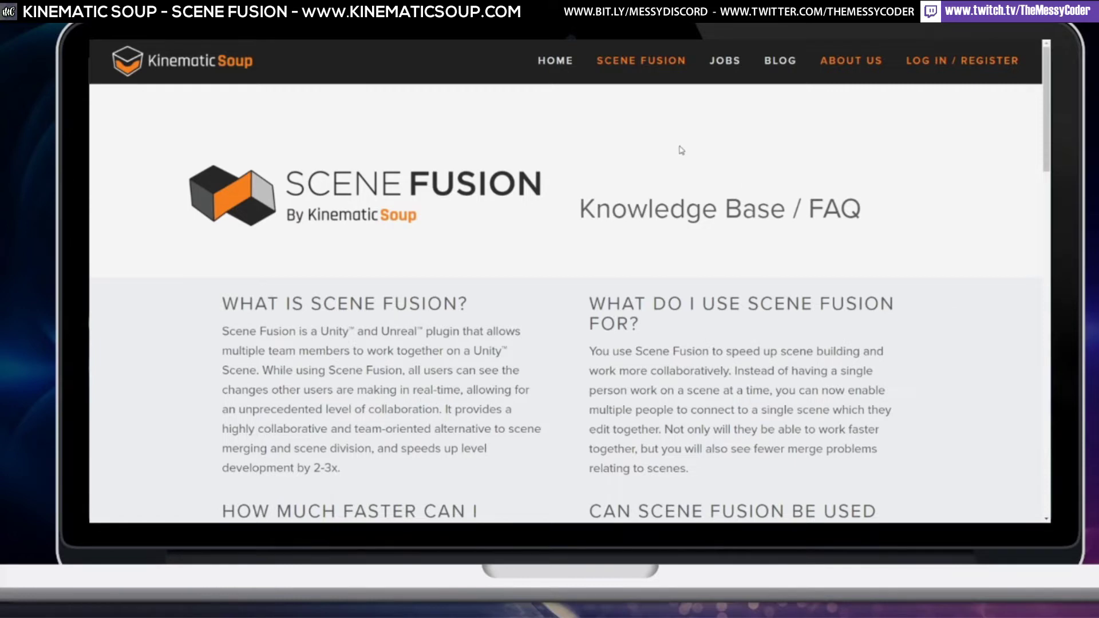
Go to the Scene Fusion Pricing page and read down to the free tier and Scene Fusion Pro plans
mouse_move(650, 64)
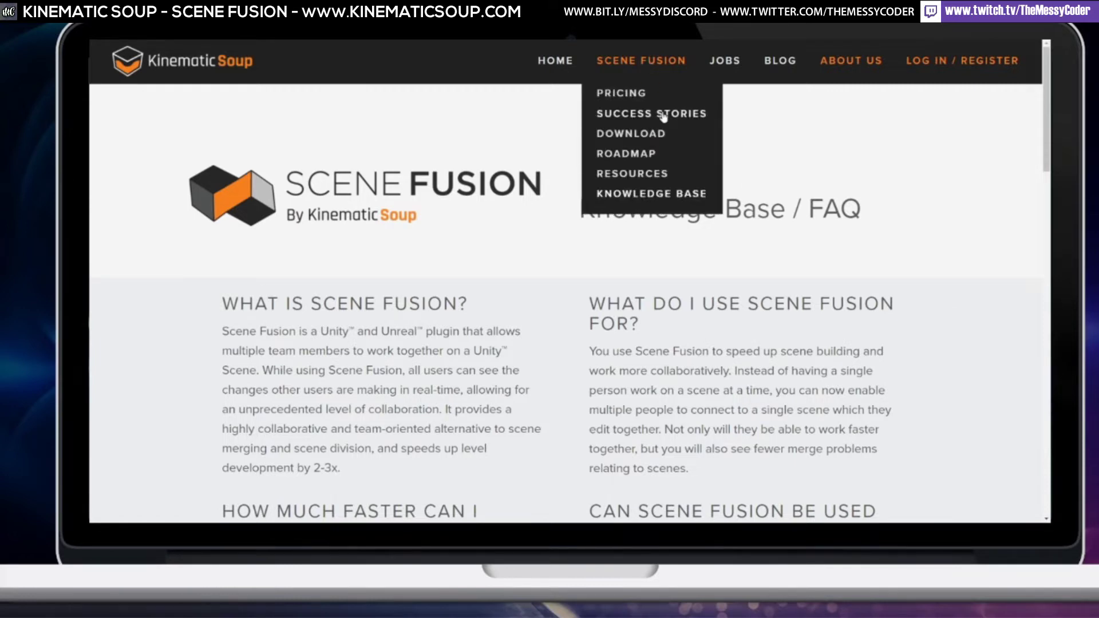
click(635, 95)
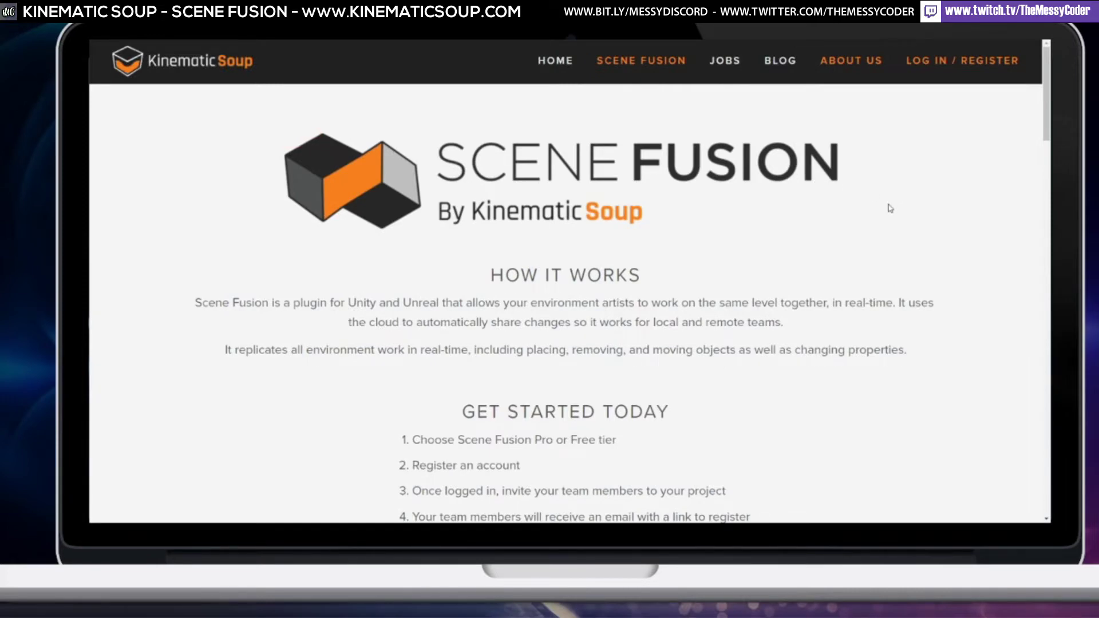
scroll(890, 208, down, 3)
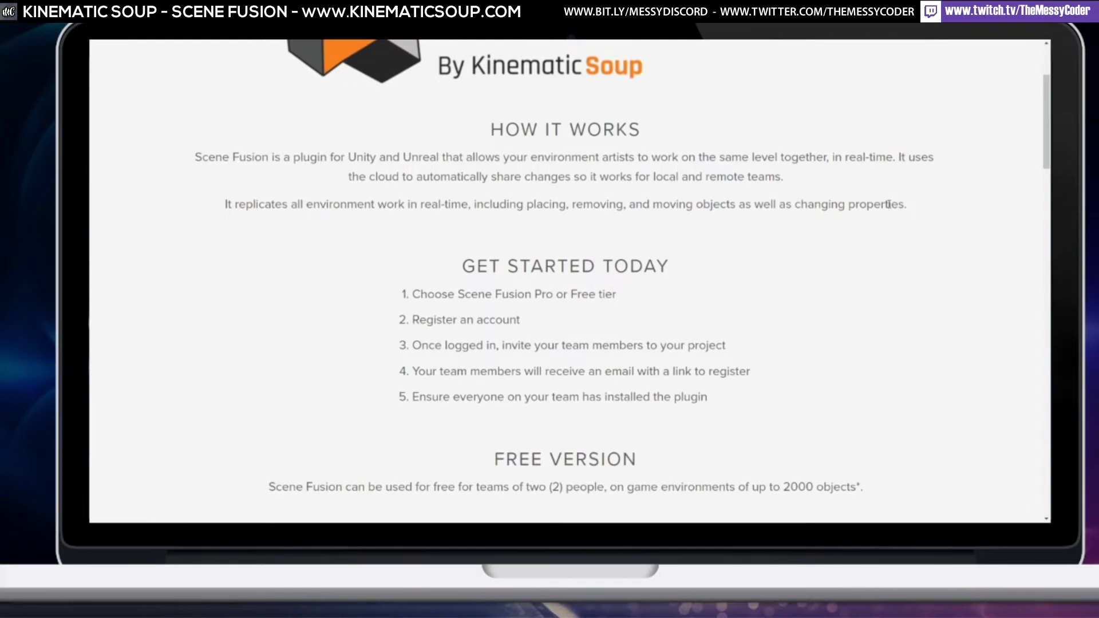
scroll(889, 205, down, 1)
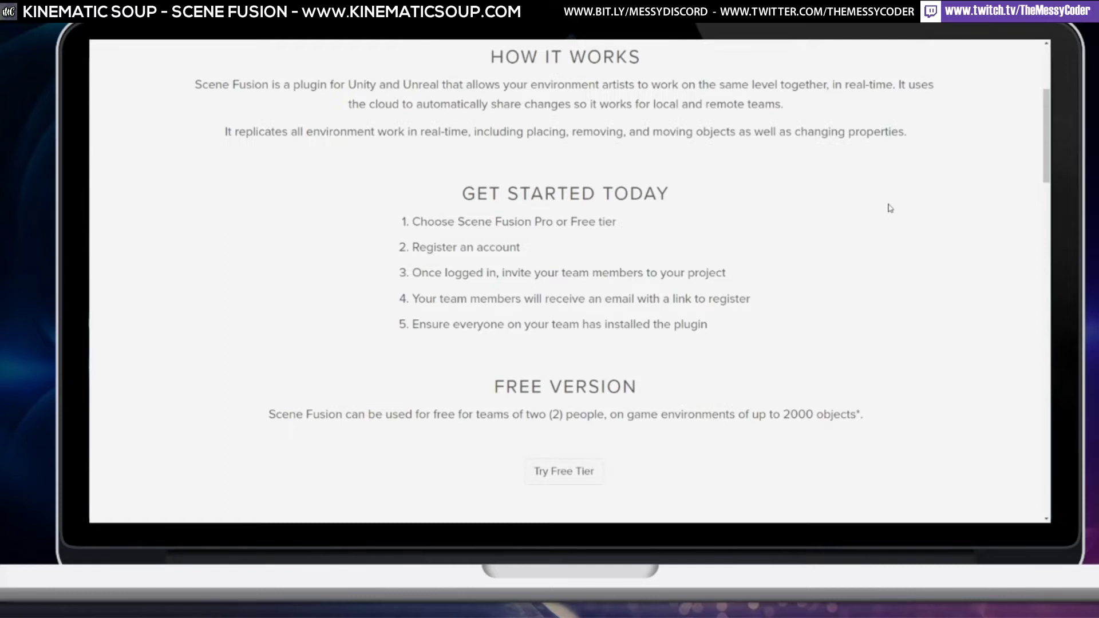
scroll(890, 208, down, 3)
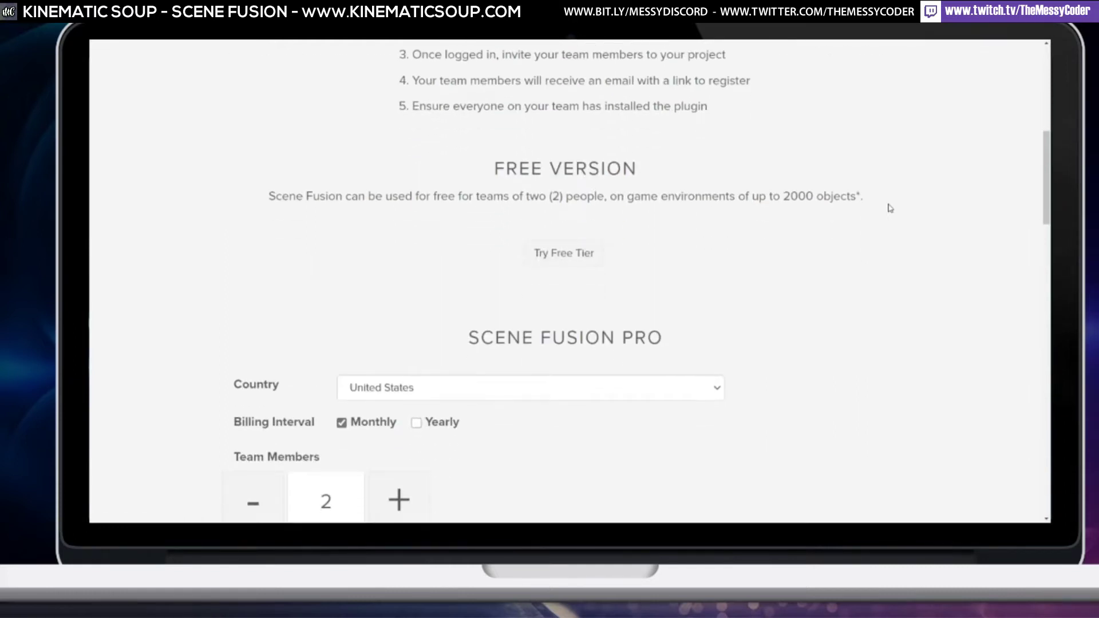
Bring the Scene Fusion Pro plan into view: $50 USD per month, Monthly billing, 2 team members
scroll(890, 209, down, 2)
scroll(890, 208, up, 1)
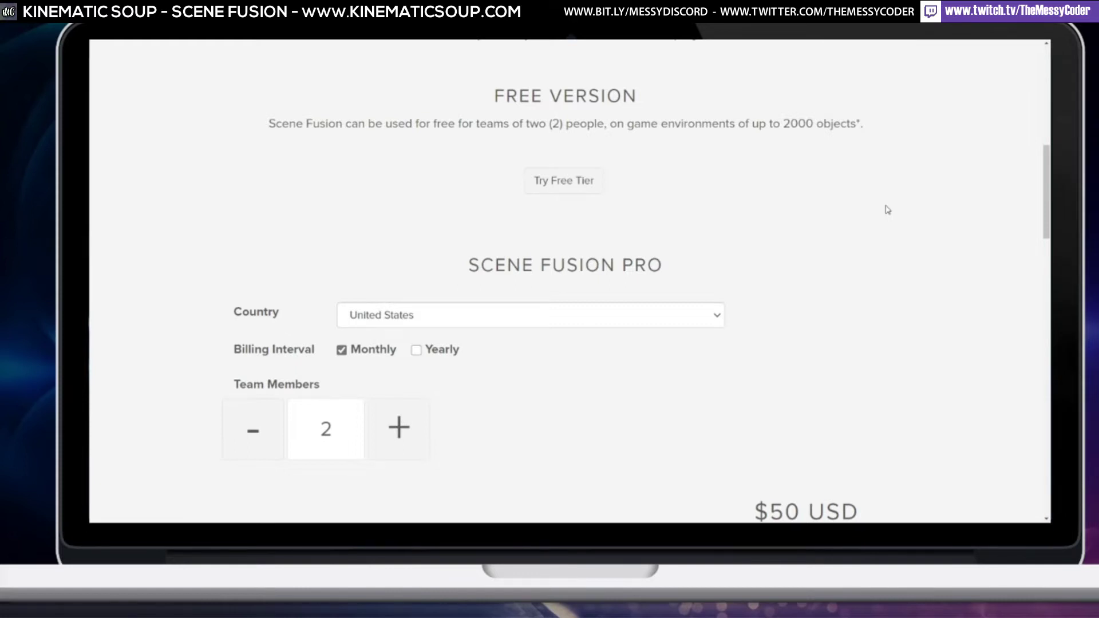
scroll(887, 209, down, 4)
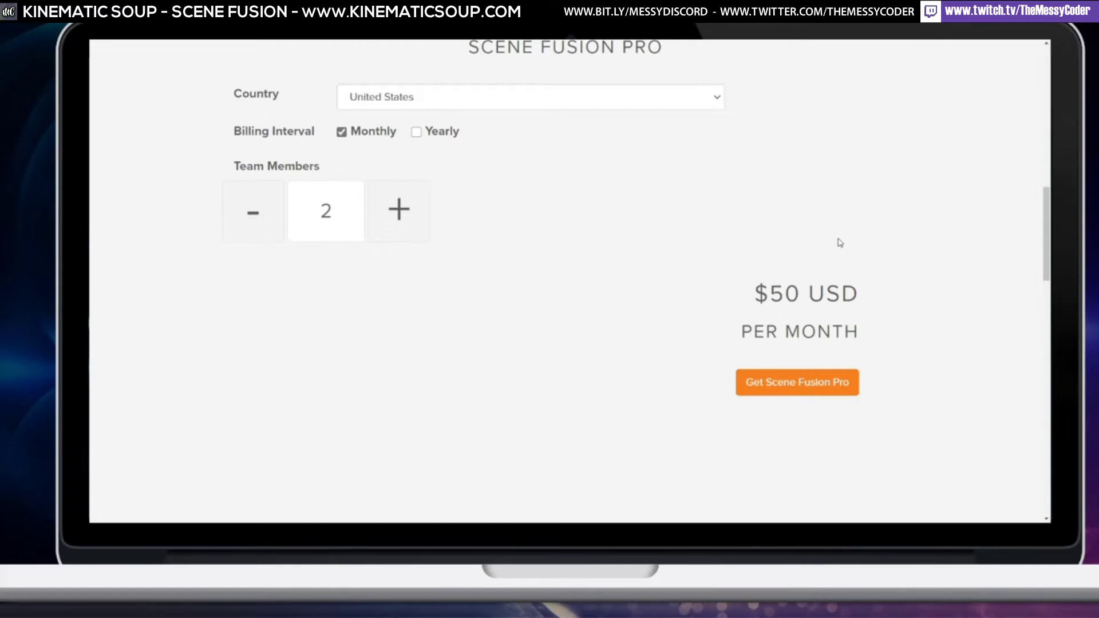
scroll(839, 241, down, 2)
scroll(839, 242, up, 4)
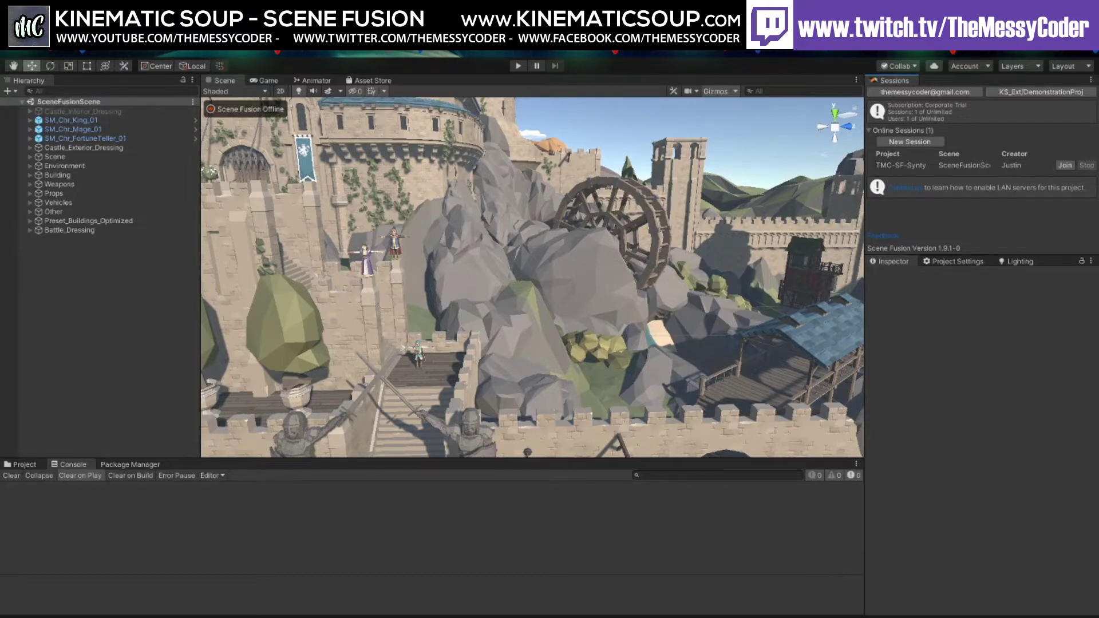
Orbit the Scene view up to a higher viewpoint over the central rock mass and water wheel
alt+drag(526, 276, 614, 265)
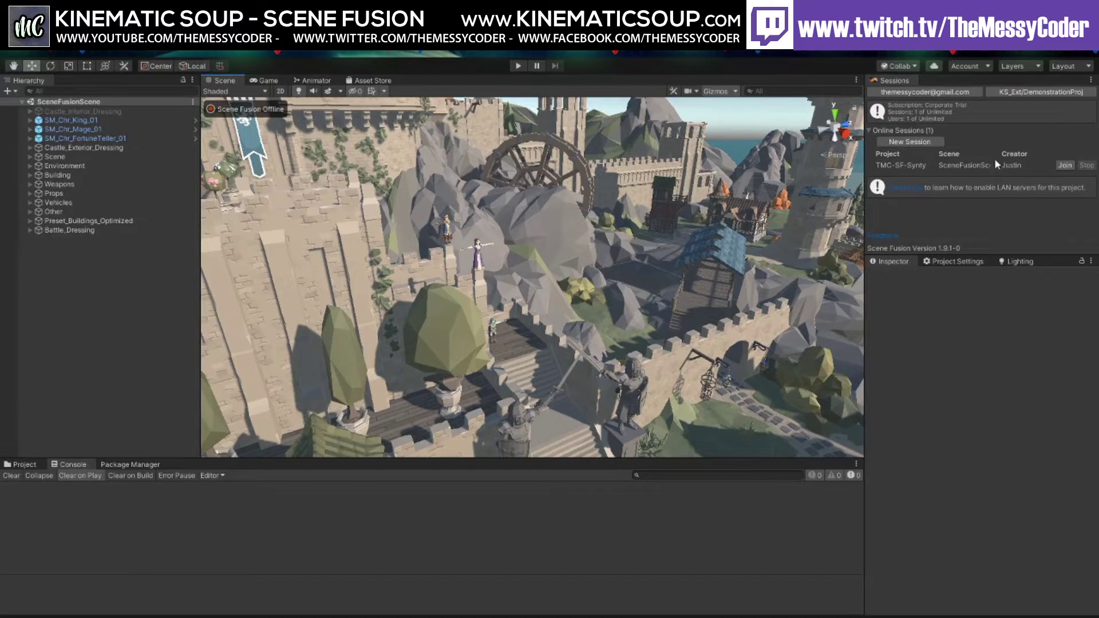
Join the listed SceneFusionScene session, going online with 8854 objects and two users
click(1064, 166)
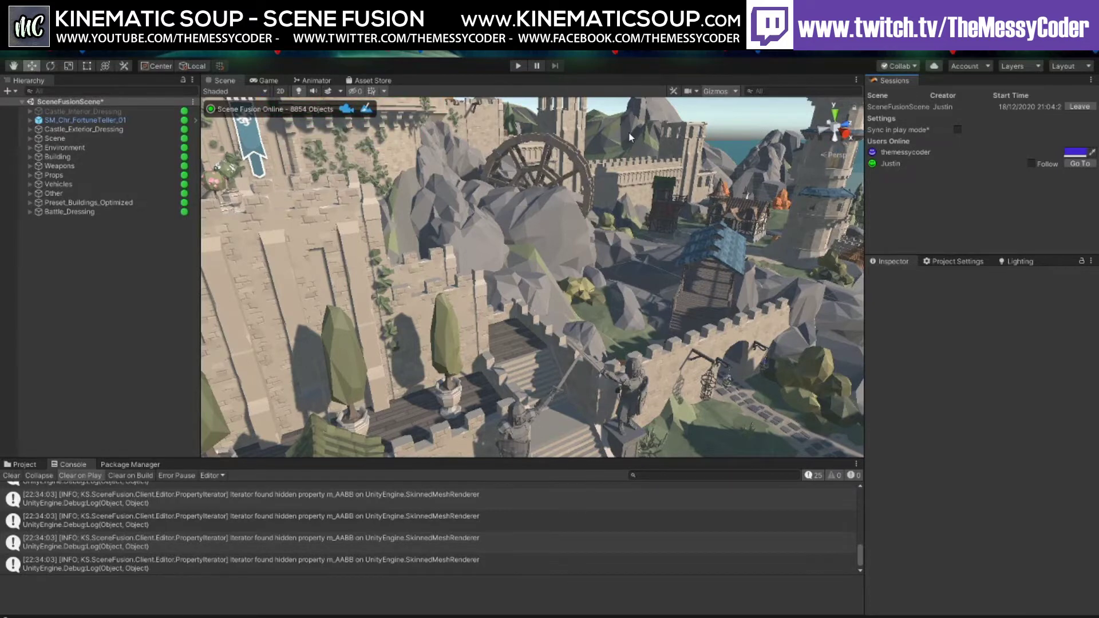
Fly the Scene view past the castle gate, walls and stairs, following the collaborator's green avatar
right_drag(685, 331, 473, 206)
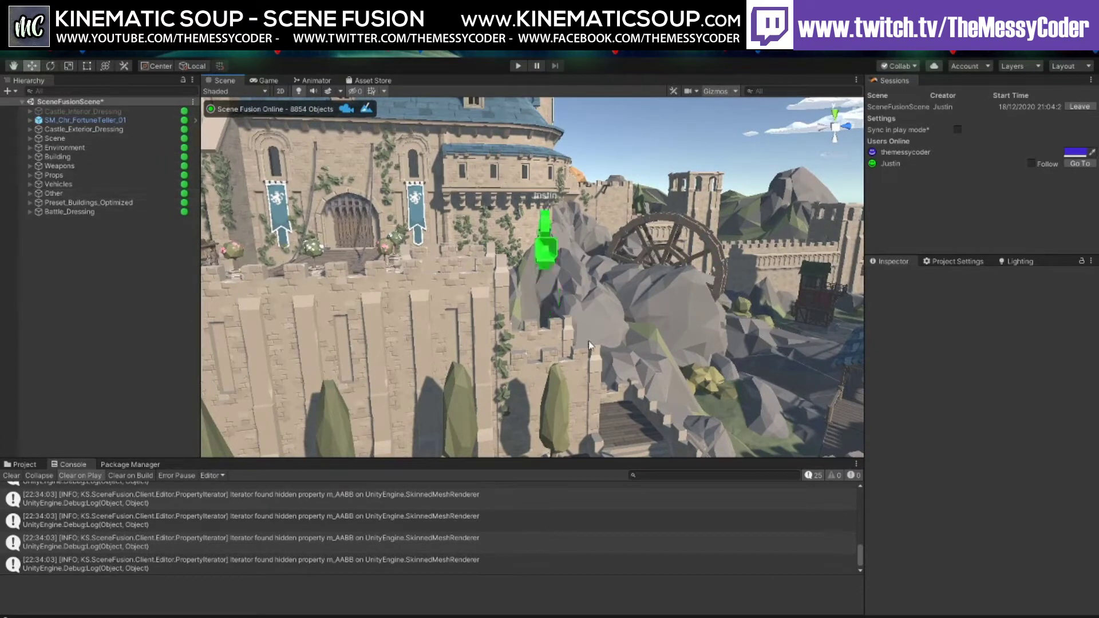
right_drag(588, 340, 560, 329)
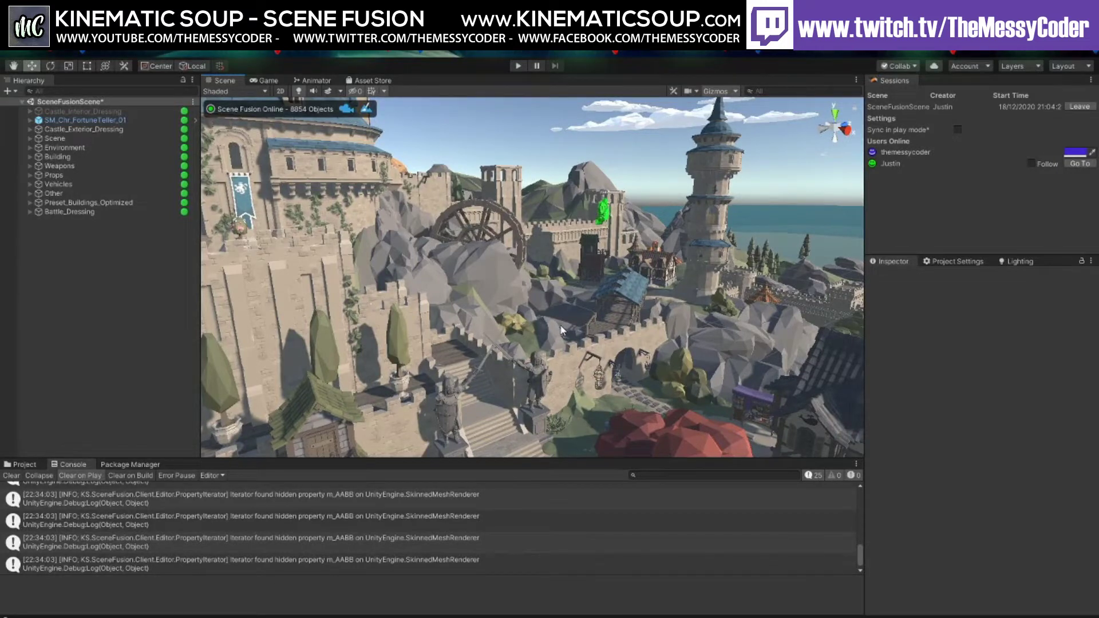
right_drag(560, 329, 617, 267)
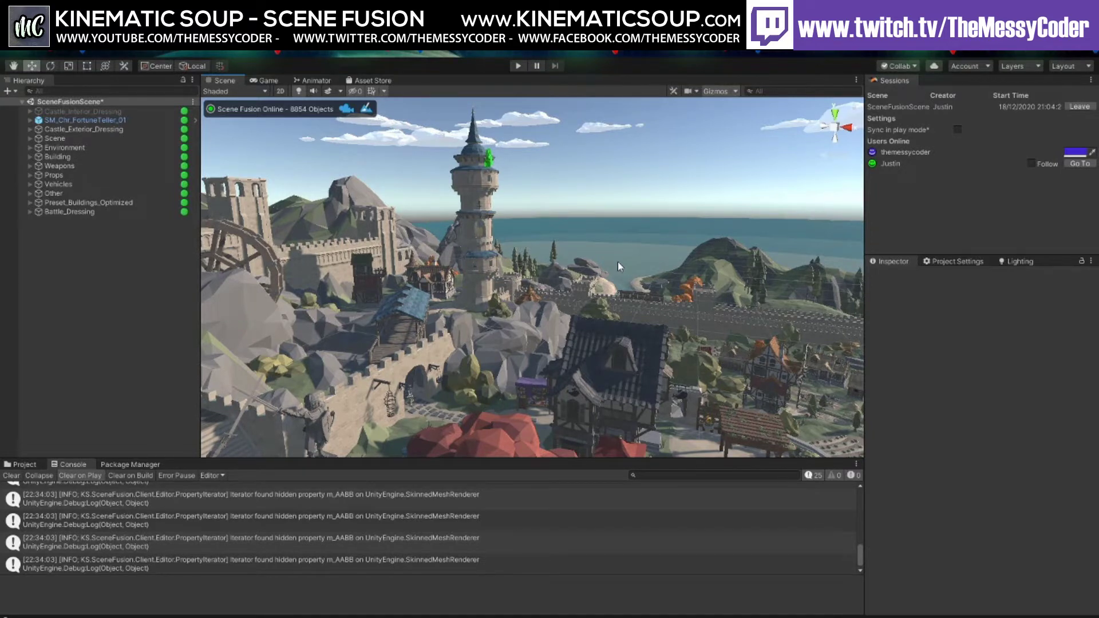
right_drag(651, 255, 560, 255)
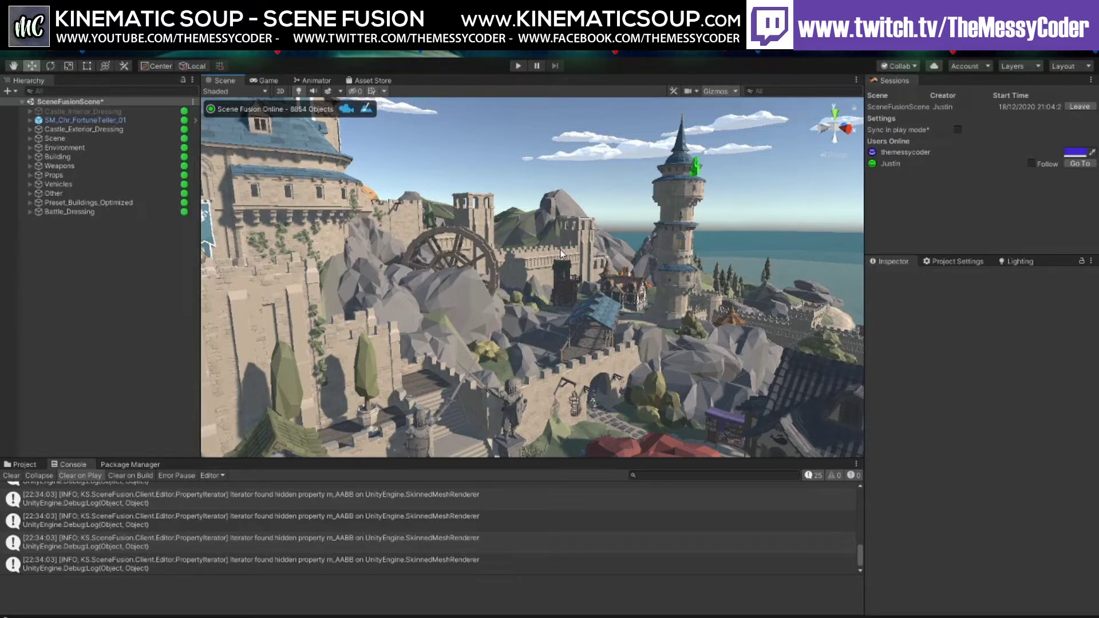
right_drag(560, 254, 601, 286)
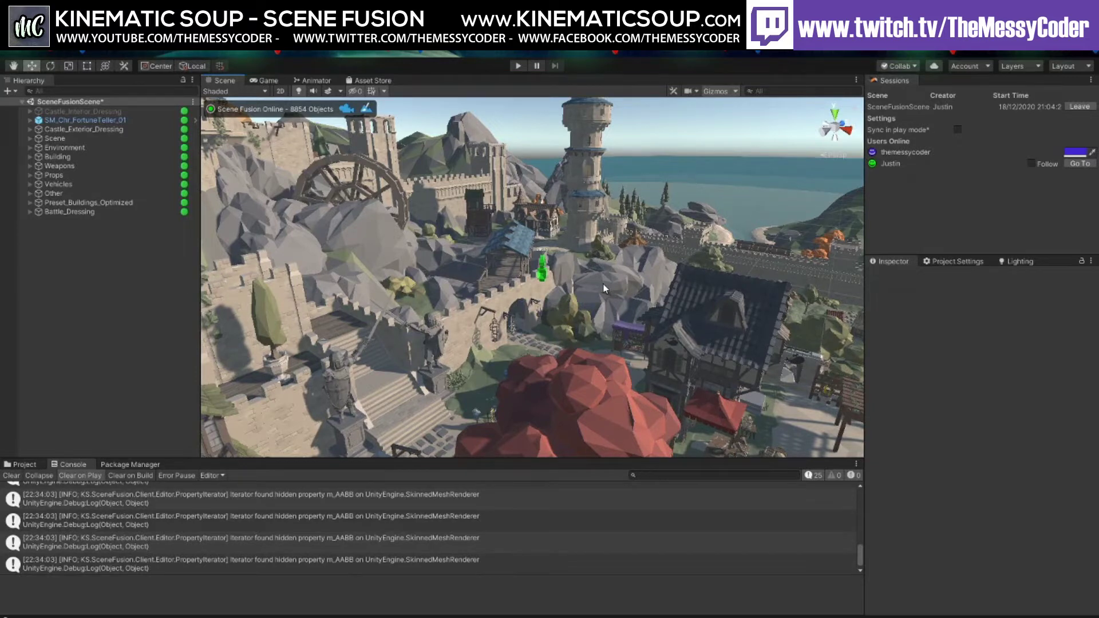
right_drag(592, 272, 482, 299)
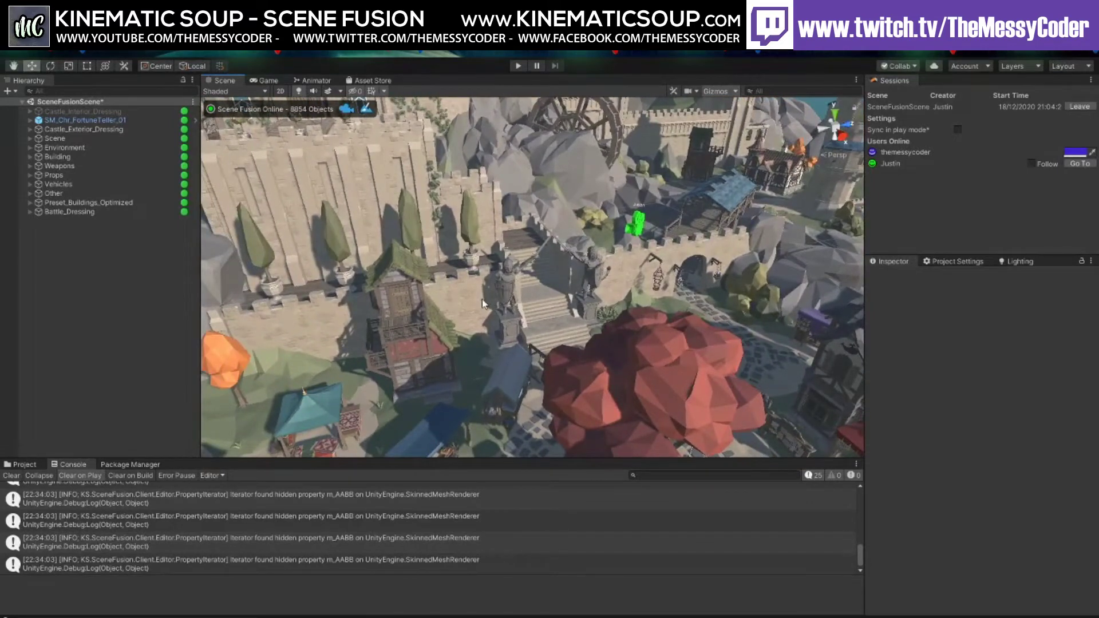
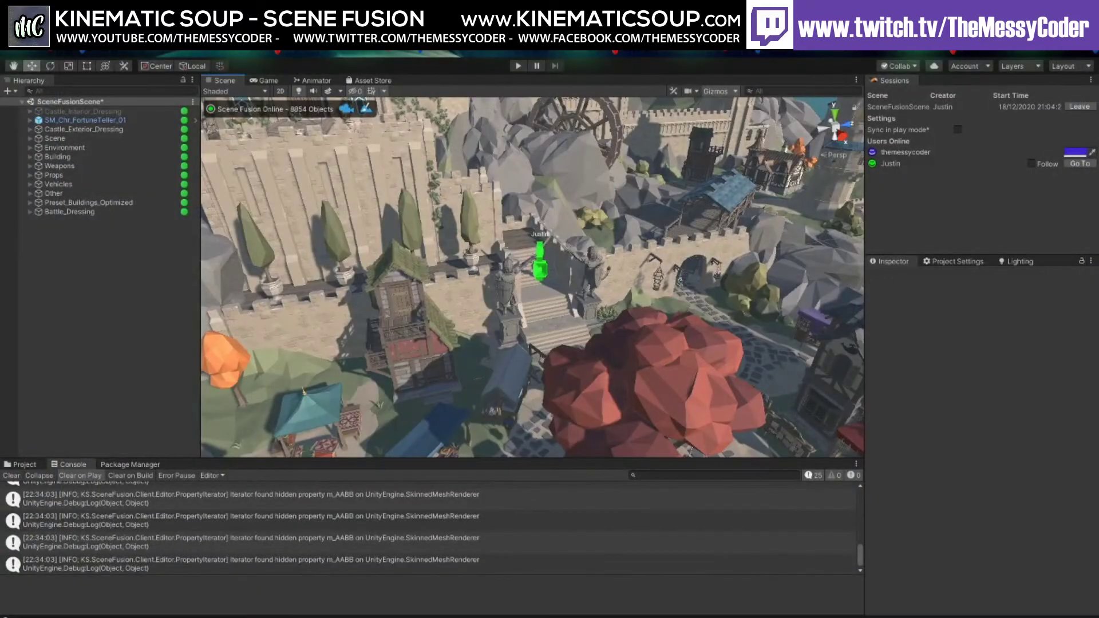
Orbit and fly over the market until both knight statues and the stone stairs are framed
alt+drag(469, 372, 582, 293)
key(w)
right_drag(558, 293, 472, 310)
key(s)
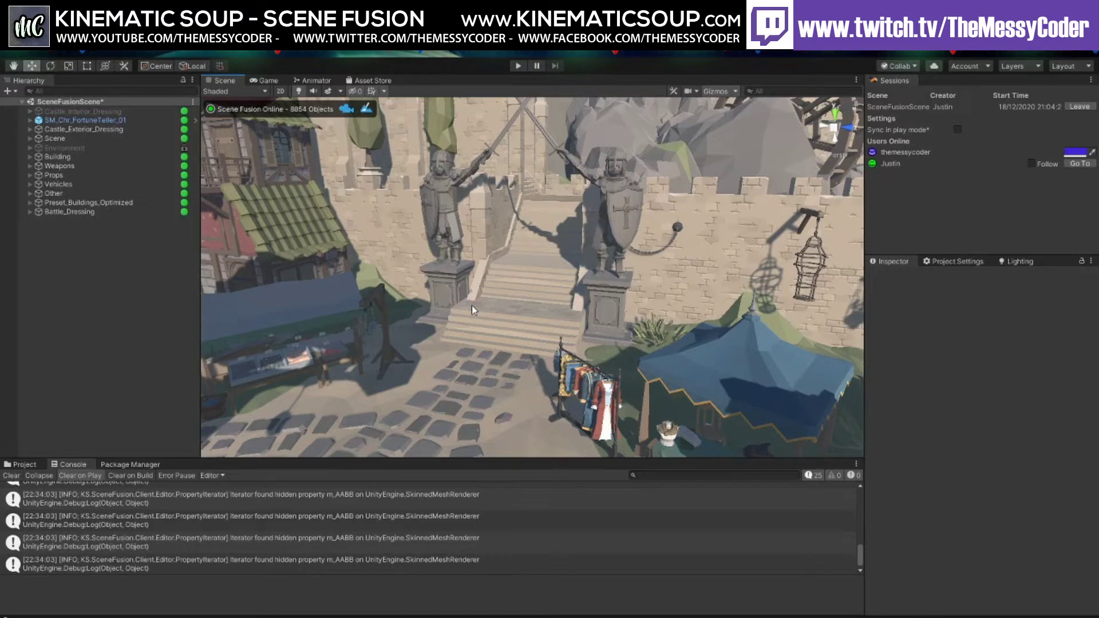
alt+drag(471, 310, 562, 310)
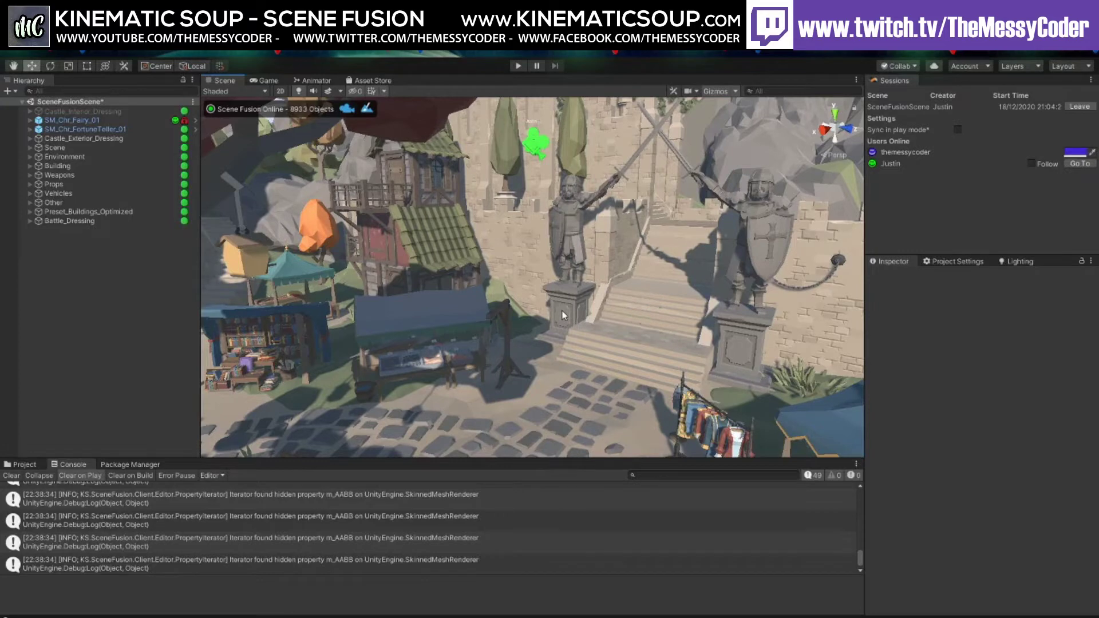
Orbit in close around the two knight statues to see the fairy standing on the stairs
alt+drag(472, 270, 594, 262)
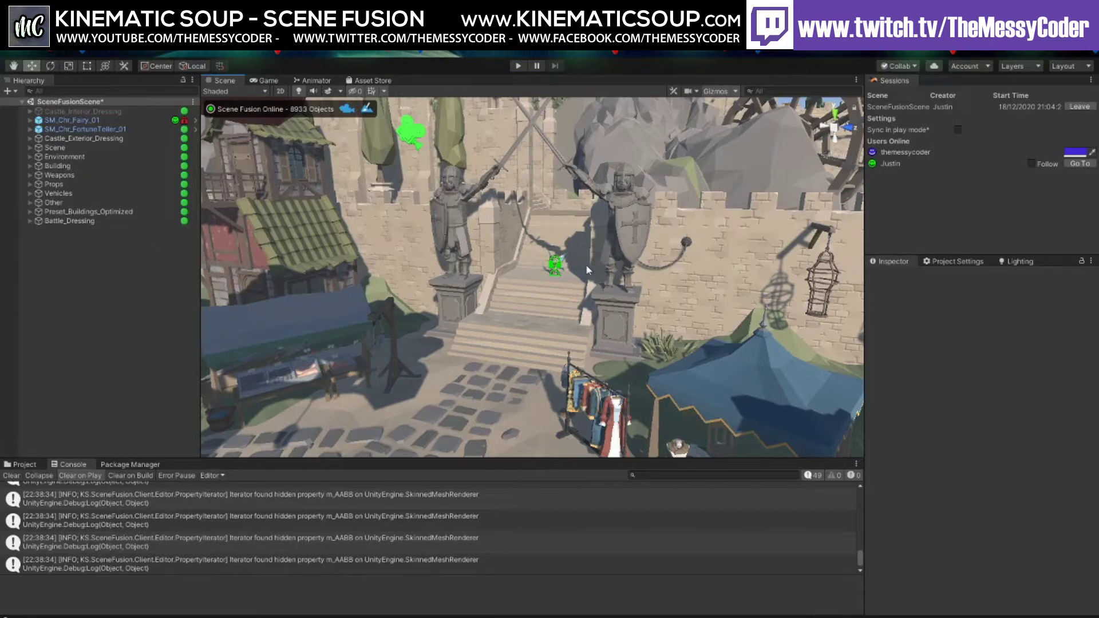
alt+drag(586, 263, 500, 265)
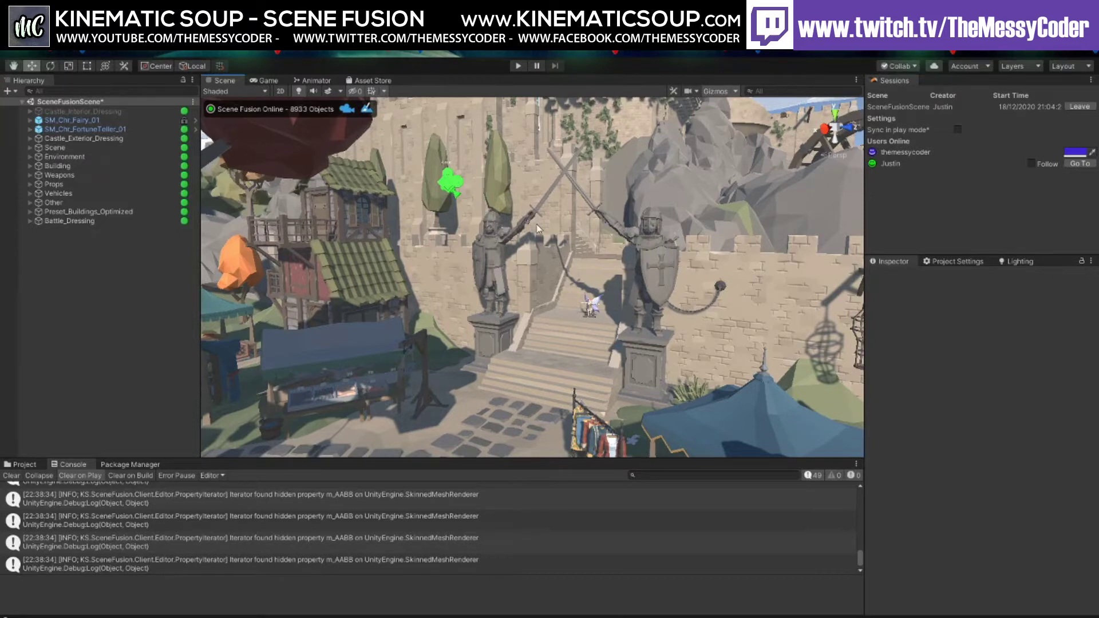
right_drag(538, 229, 584, 223)
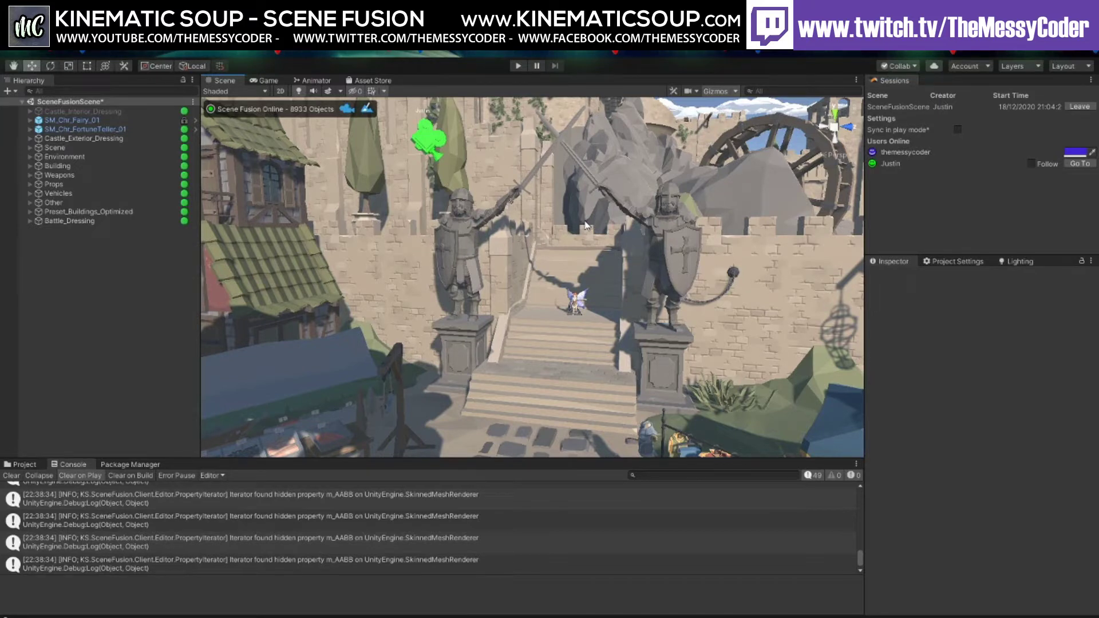
alt+drag(593, 279, 607, 241)
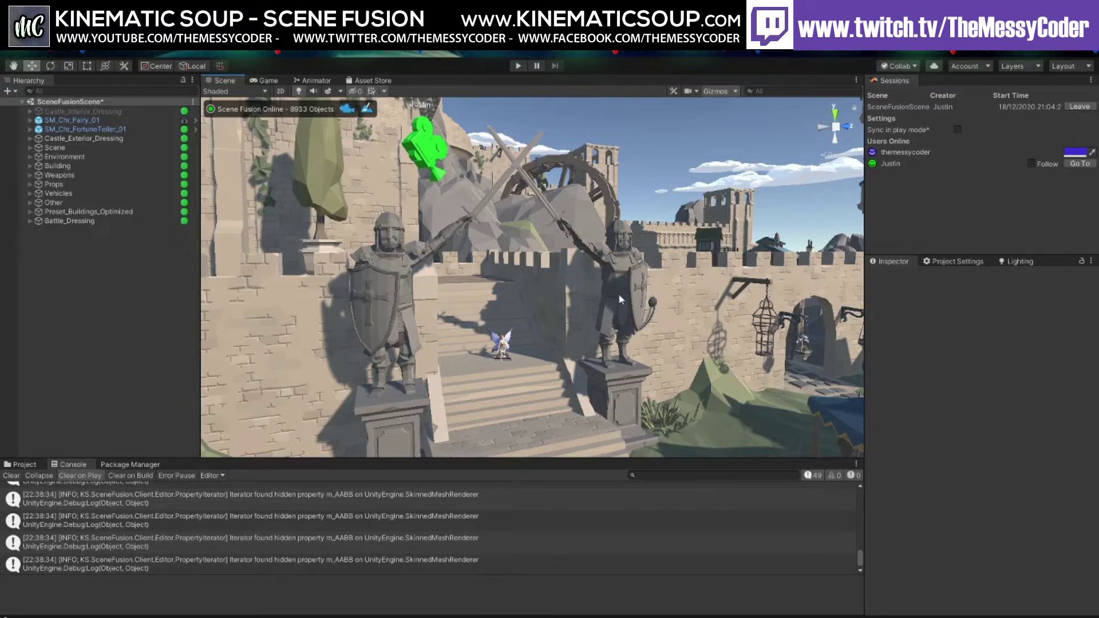
alt+drag(618, 293, 540, 255)
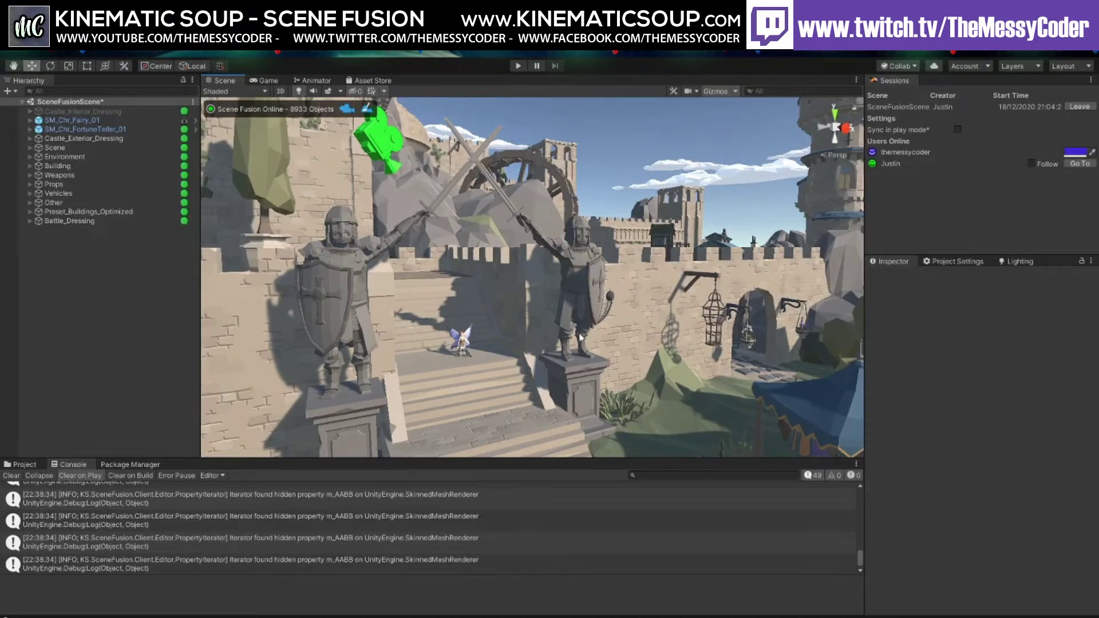
alt+drag(592, 367, 593, 335)
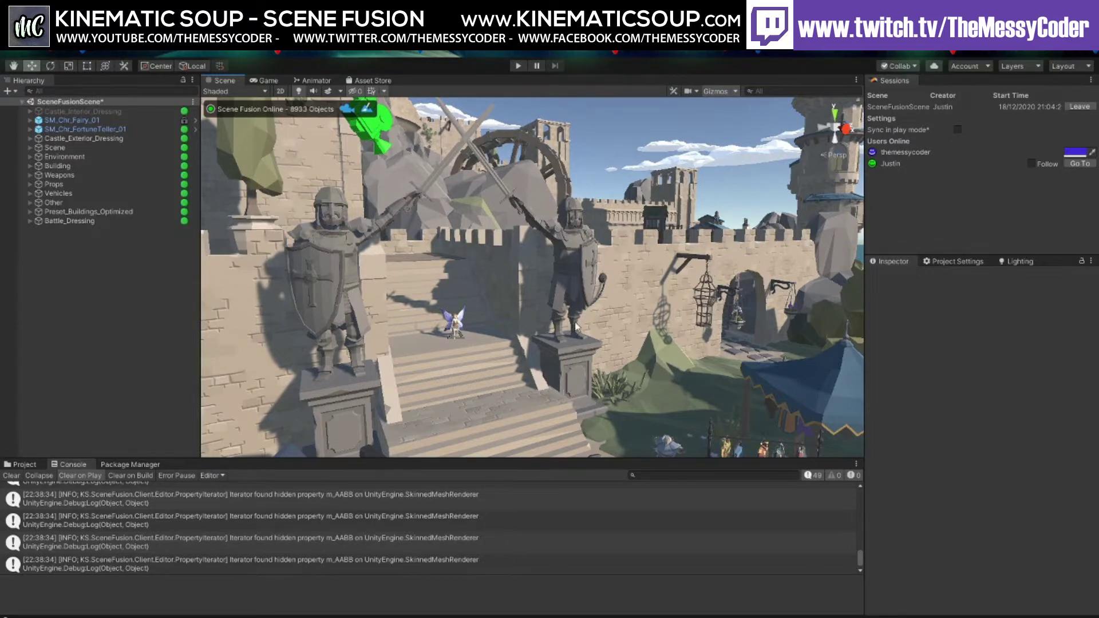
alt+drag(523, 336, 551, 281)
Zoom in, select SM_Chr_Fairy_01 and orbit around the fairy on the stairs
scroll(552, 282, up, 10)
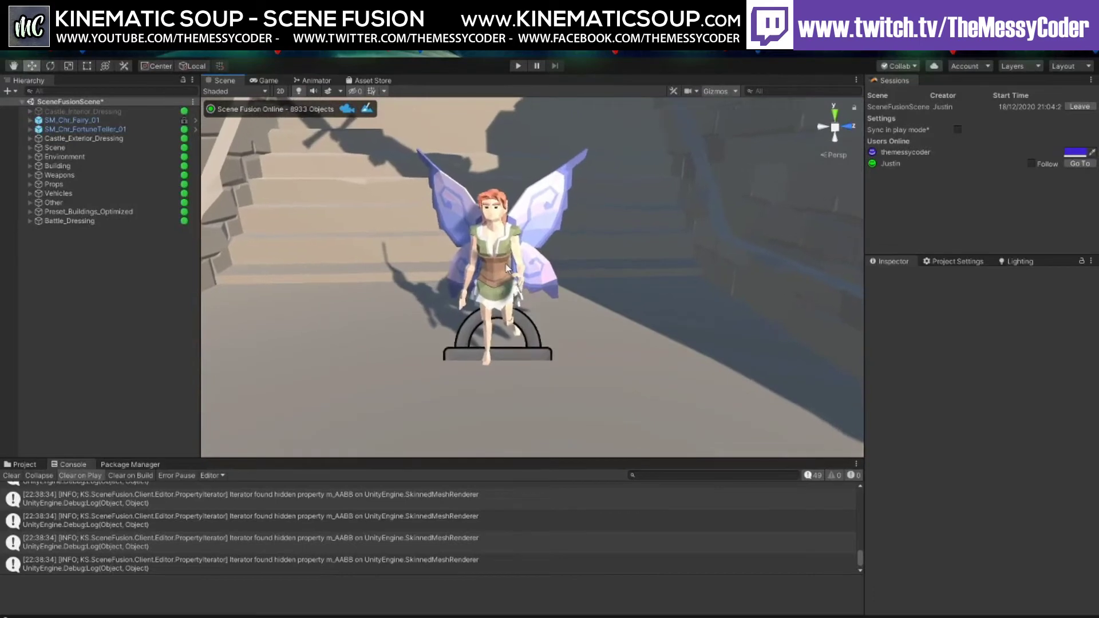
click(517, 262)
alt+drag(517, 262, 695, 242)
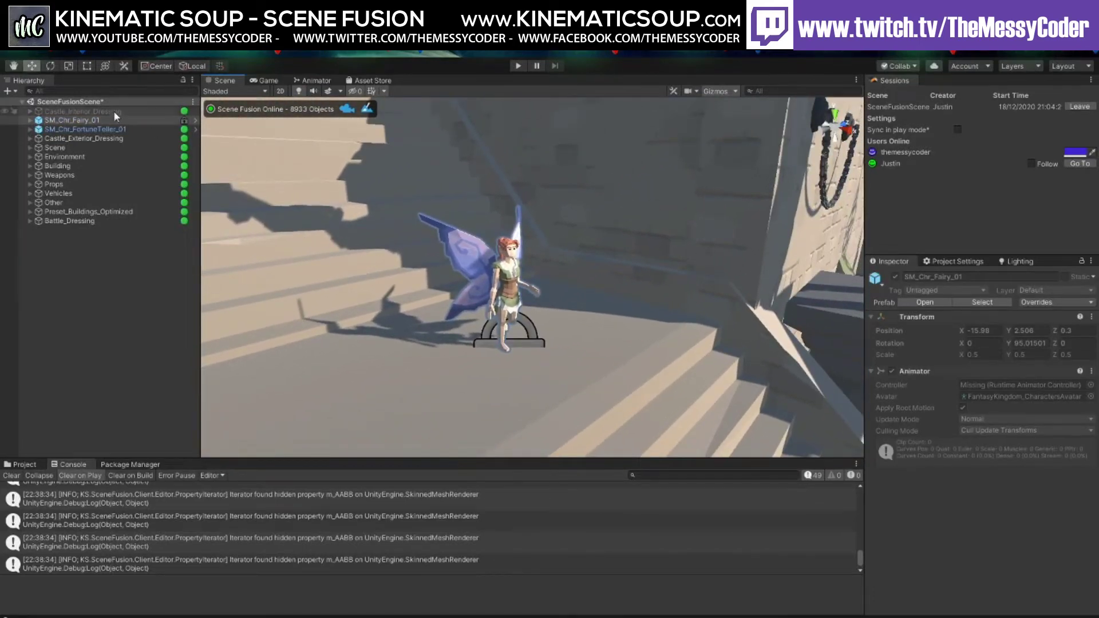
alt+drag(531, 258, 595, 268)
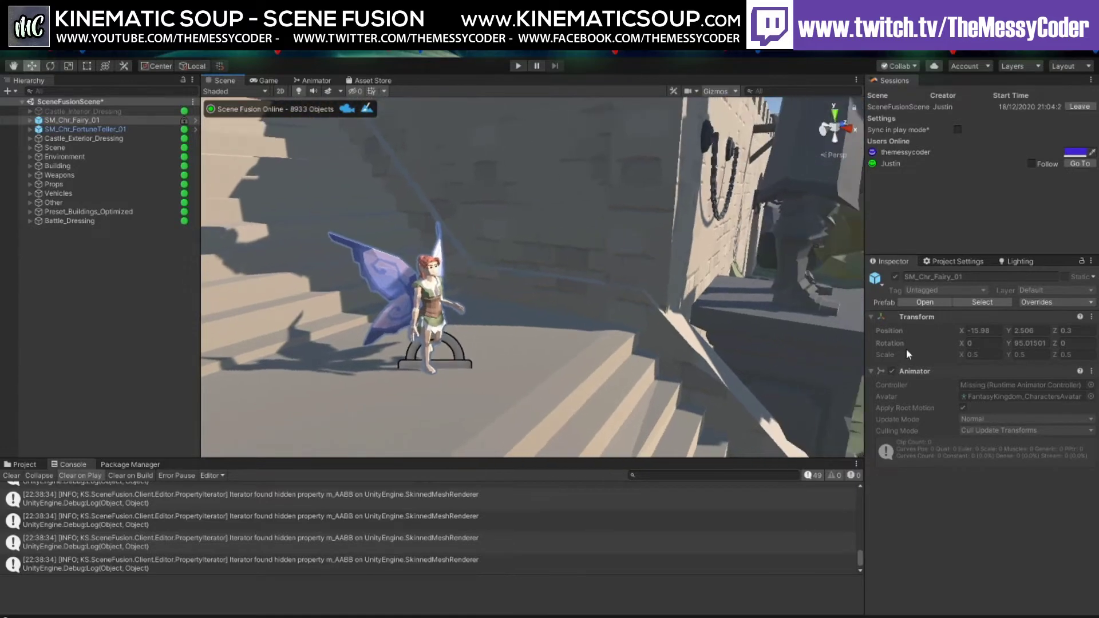
alt+drag(444, 307, 439, 281)
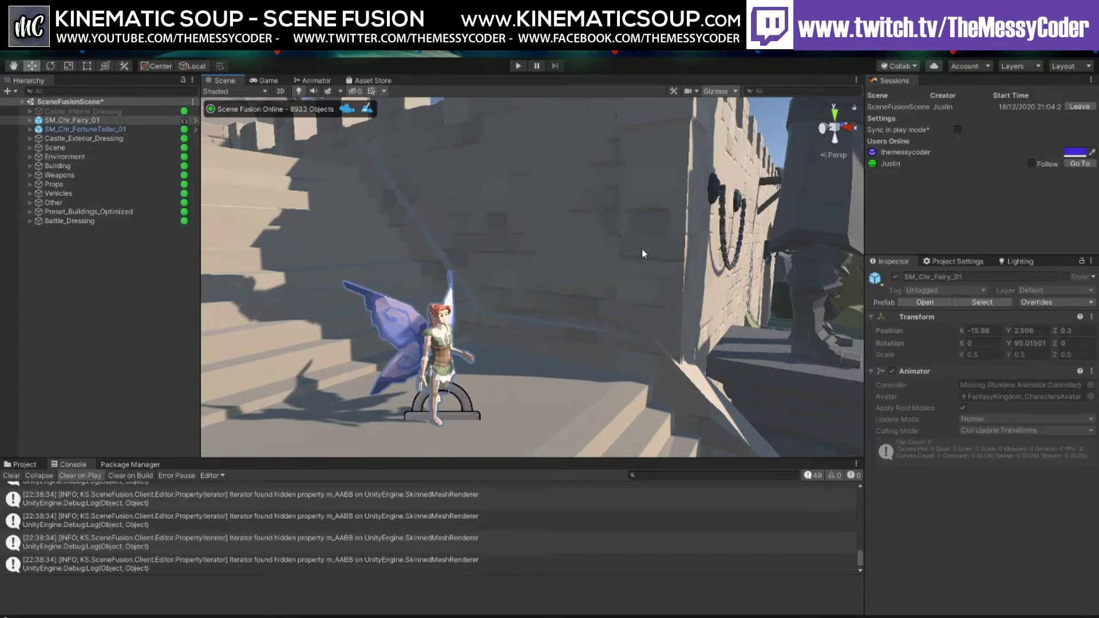
alt+drag(642, 253, 550, 273)
Select SM_Prop_Statue_Knight_02 and frame it front-on in the Scene view
click(543, 286)
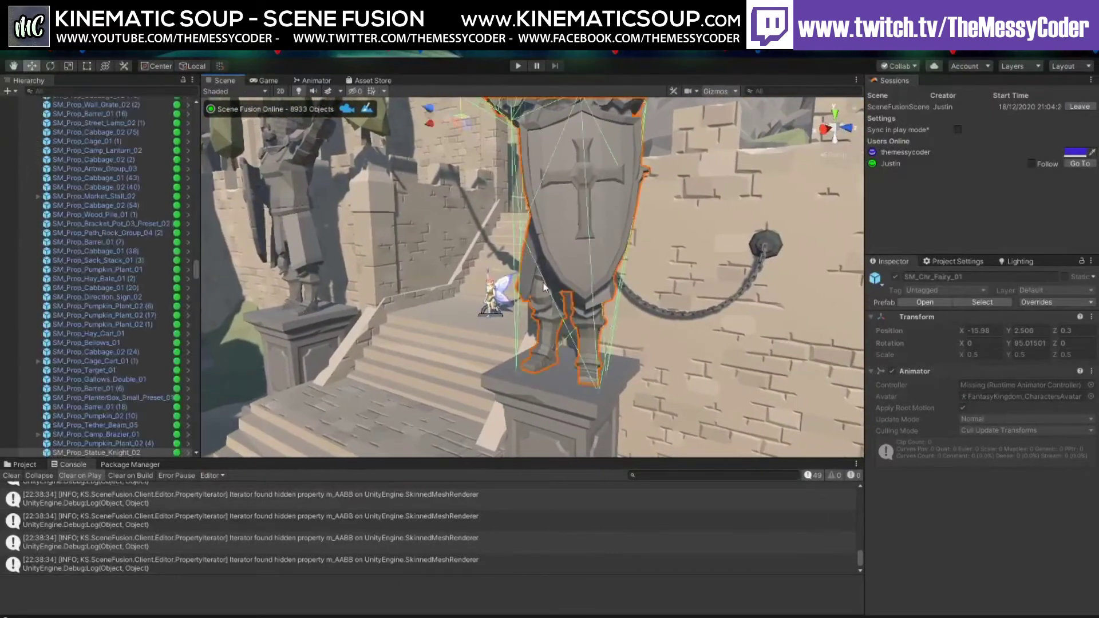
key(f)
alt+drag(418, 280, 394, 227)
scroll(428, 276, up, 5)
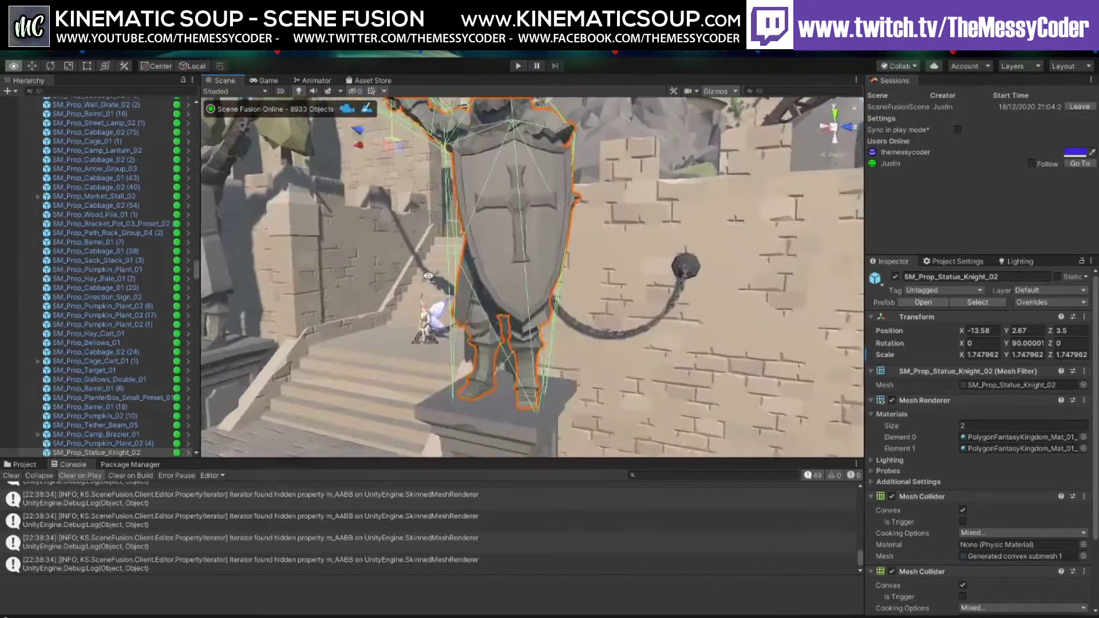
alt+drag(428, 276, 474, 310)
right_drag(498, 276, 510, 255)
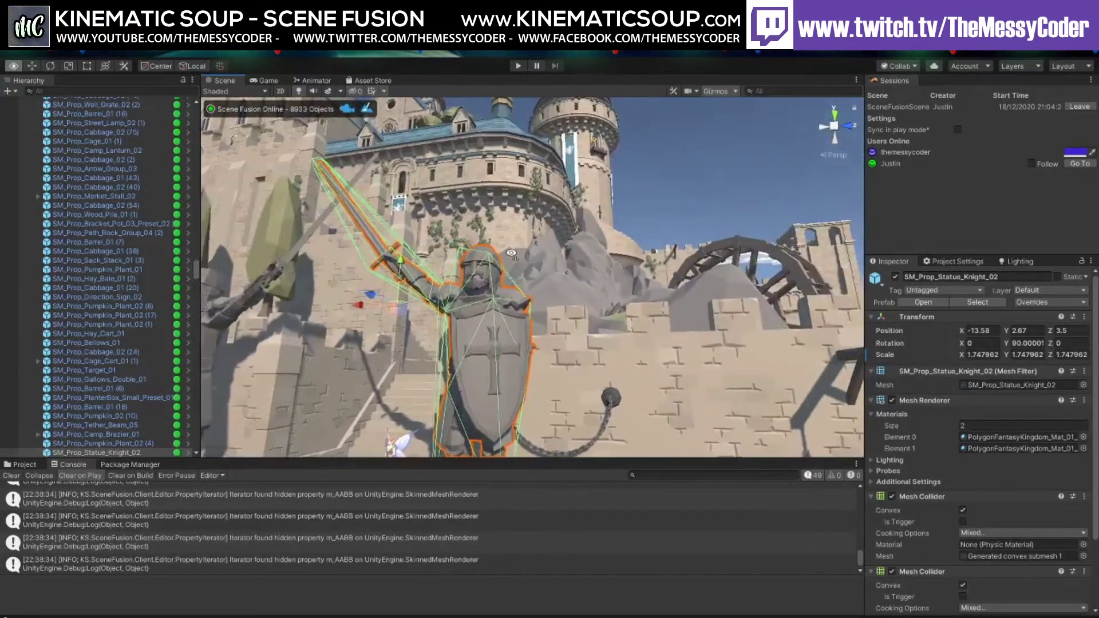
Raise the knight statue above the castle wall to about Y 6.47
drag(402, 264, 656, 155)
right_drag(657, 155, 605, 263)
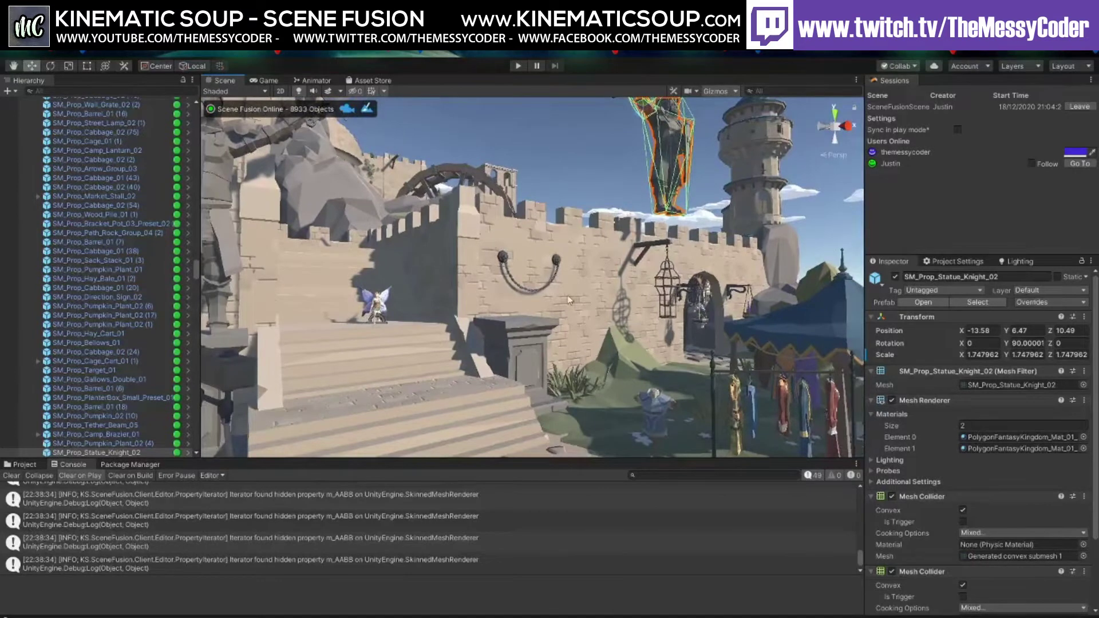
right_drag(571, 297, 569, 272)
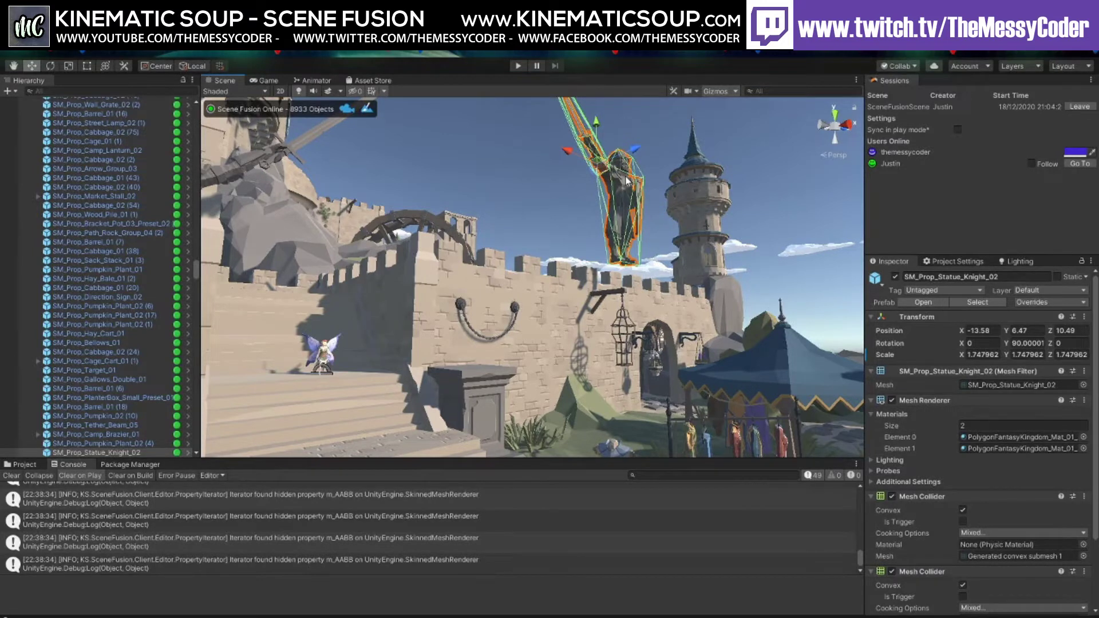
right_drag(626, 182, 508, 260)
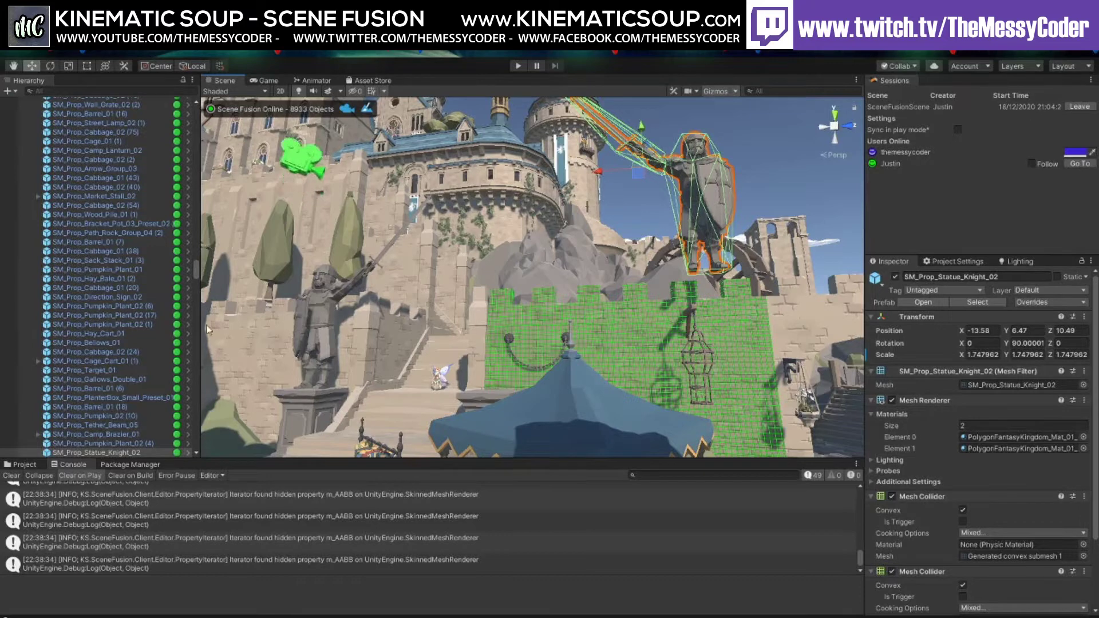
Collapse the Props group in the Hierarchy
key(ctrl+f)
scroll(144, 149, up, 3)
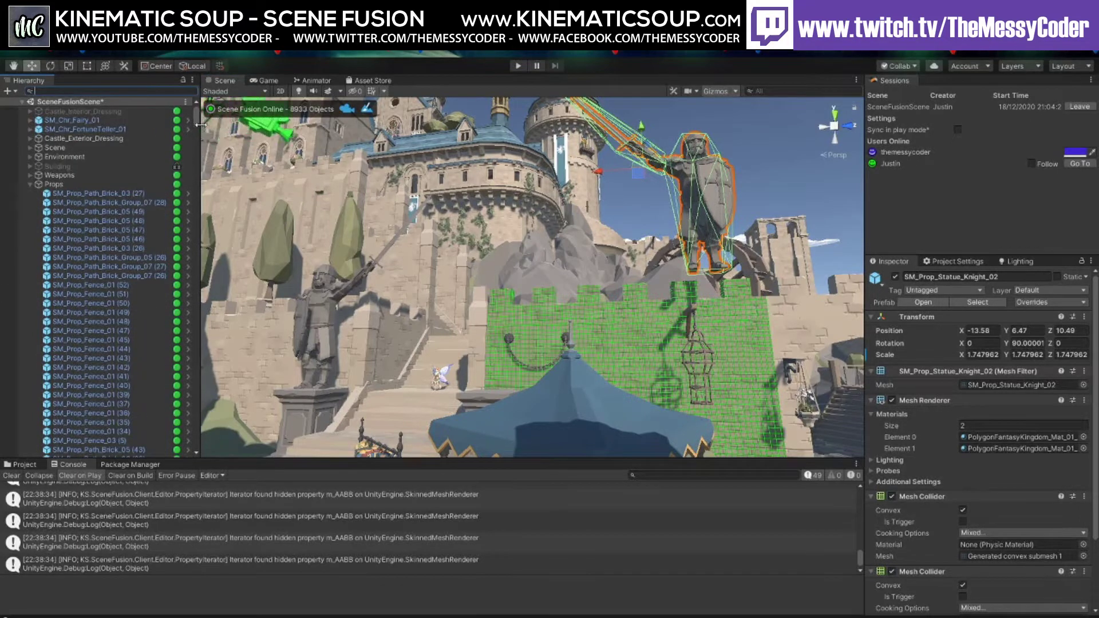
click(30, 184)
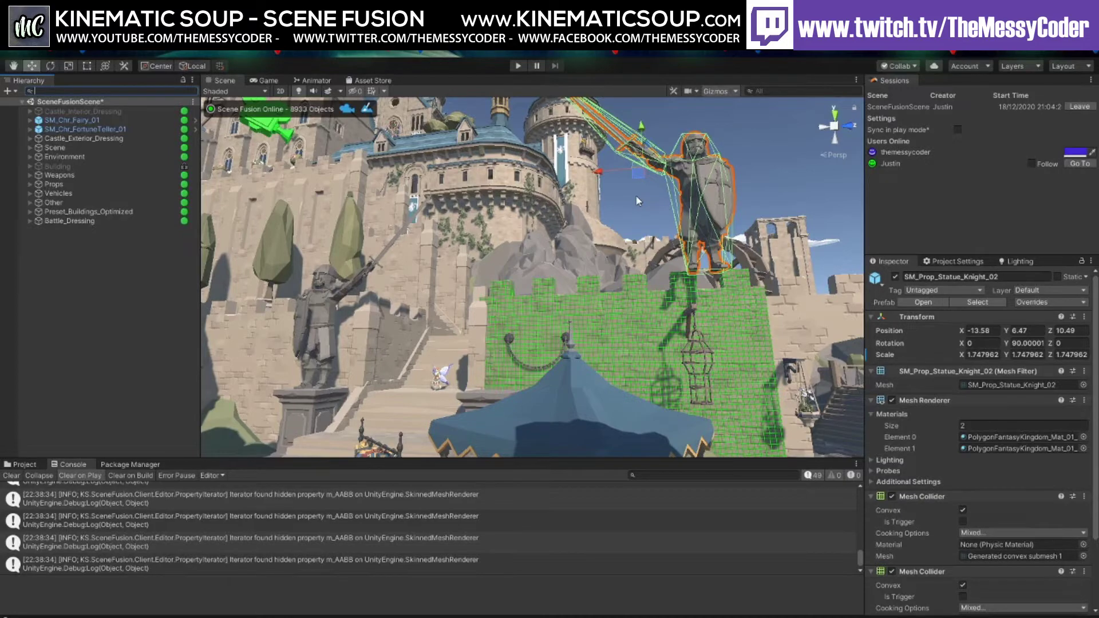
Slide the knight statue left along the wall toward the tower, to Position Z 3.31
alt+drag(584, 283, 334, 261)
click(305, 268)
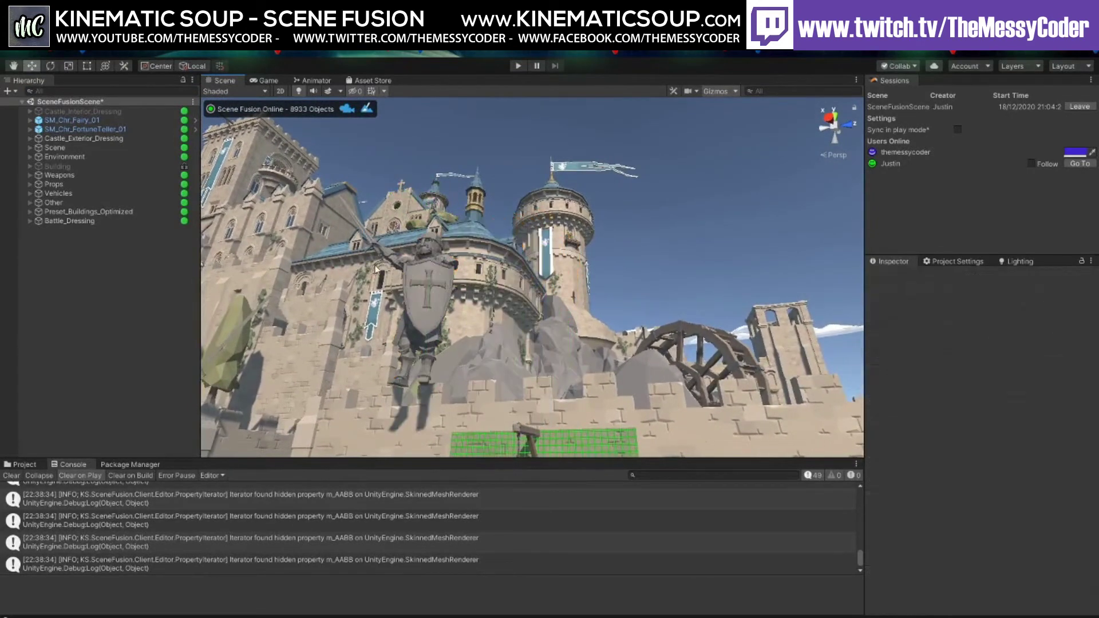
click(438, 282)
drag(437, 281, 467, 240)
drag(525, 153, 667, 313)
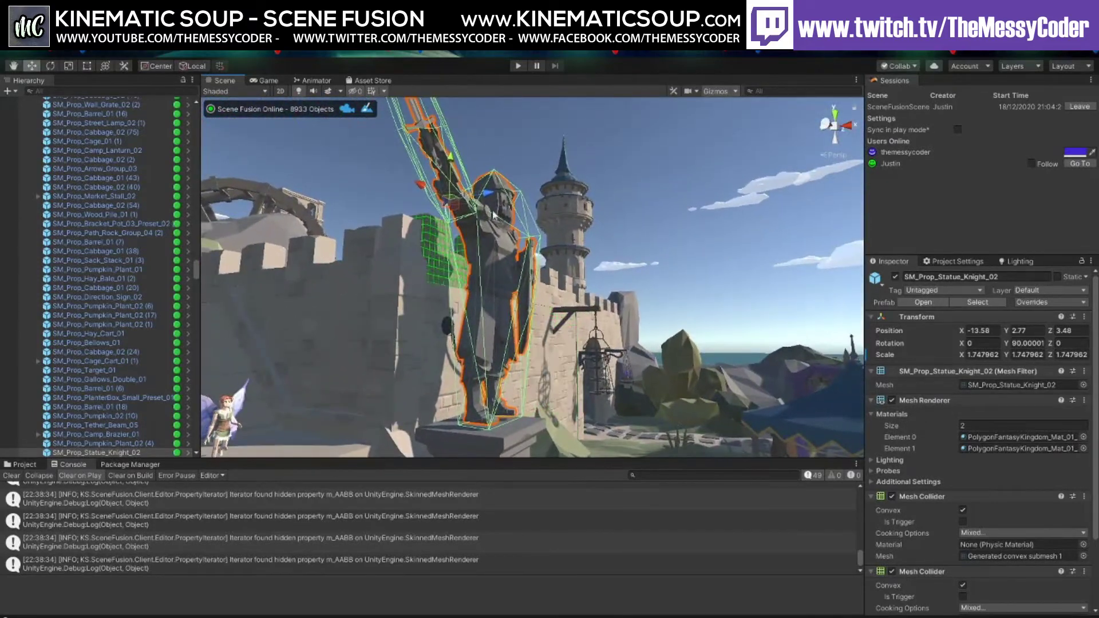
Nudge the knight statue to X -13.536 and lift it slightly onto its stone plinth
drag(493, 187, 455, 164)
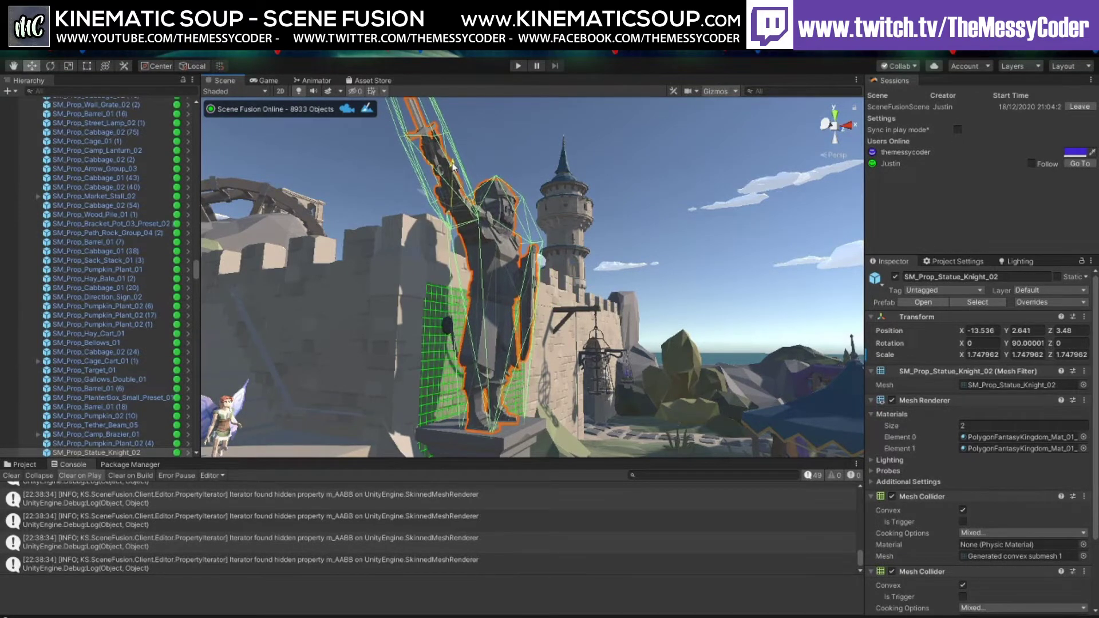
alt+drag(492, 212, 461, 229)
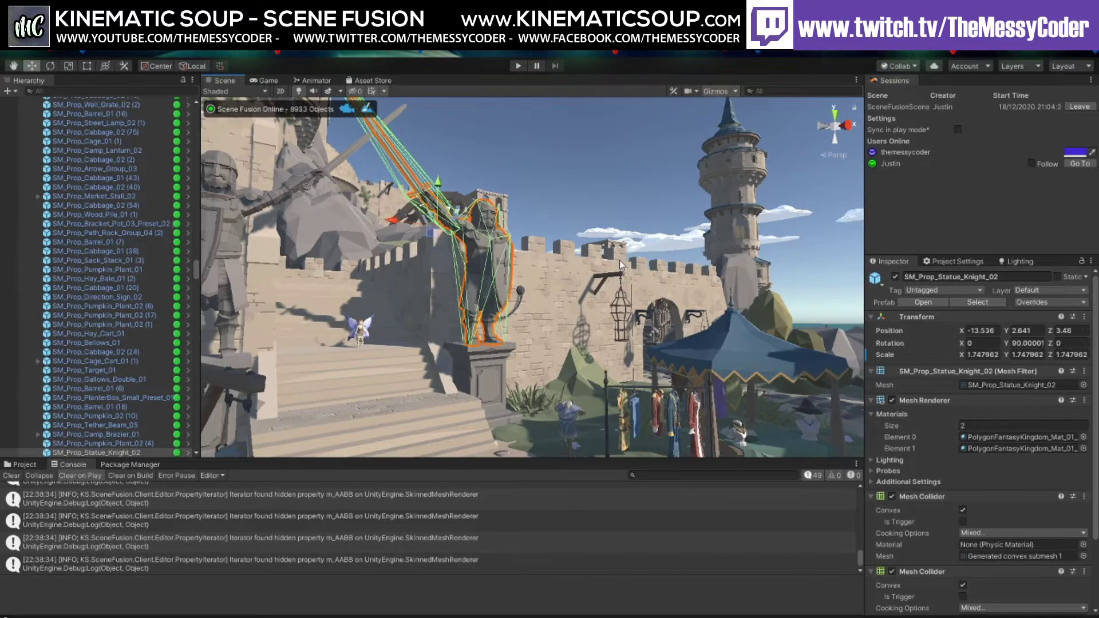
right_drag(624, 268, 535, 275)
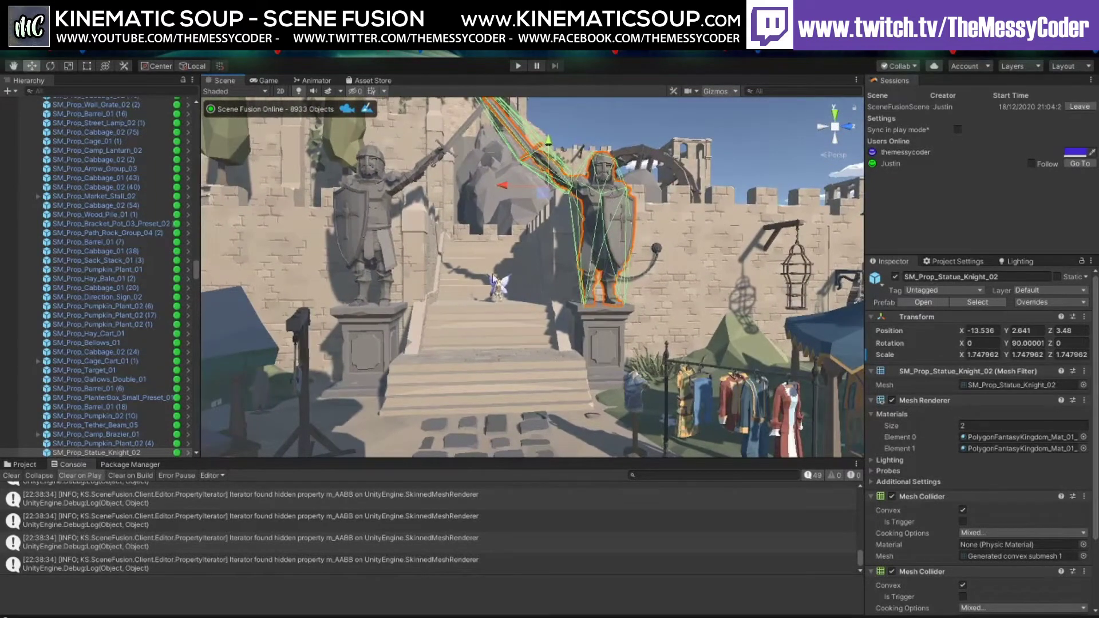
right_drag(669, 272, 580, 321)
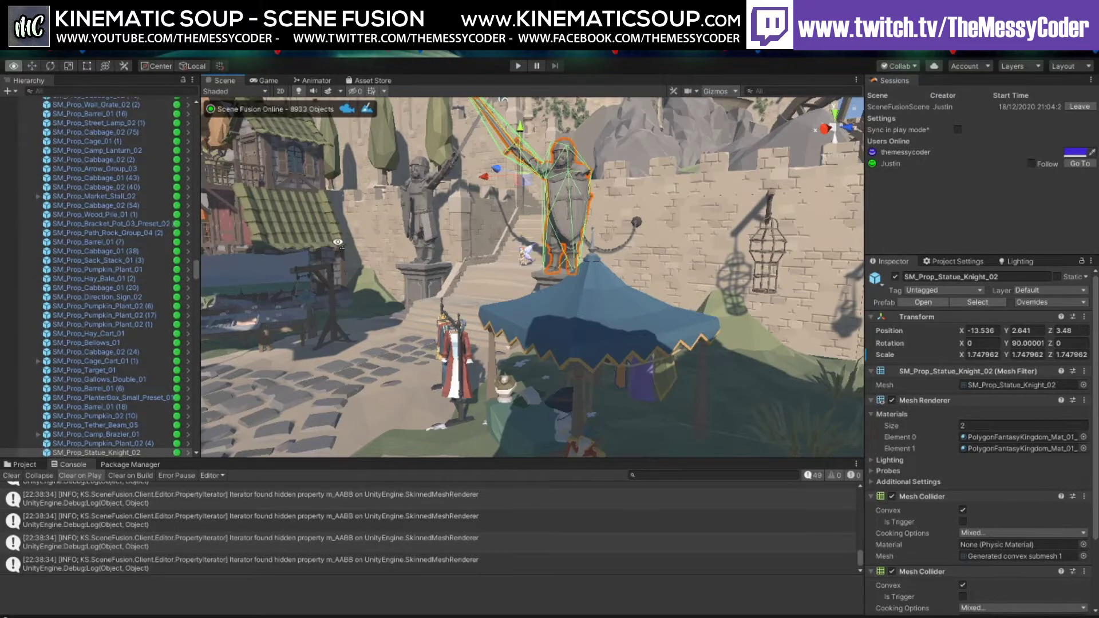
right_drag(340, 246, 420, 268)
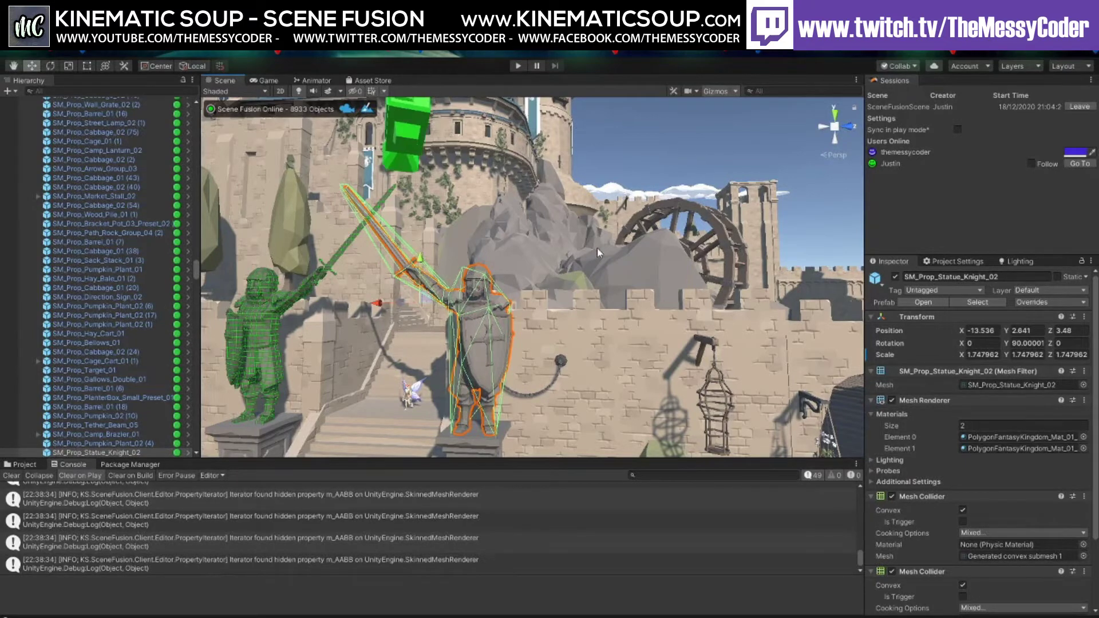
right_drag(612, 252, 432, 285)
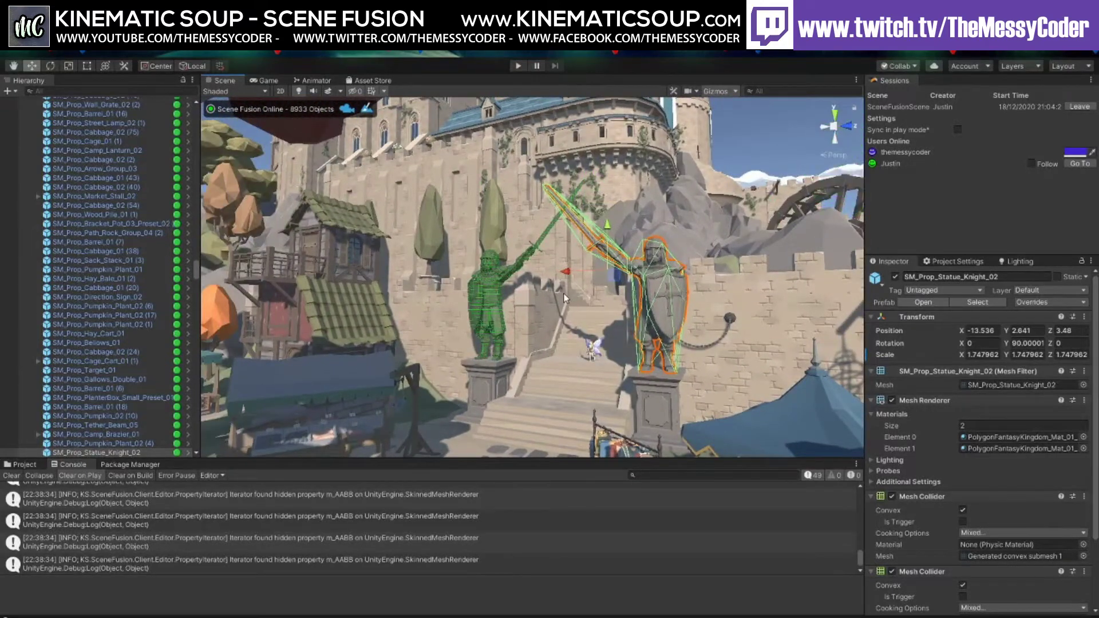
right_drag(563, 293, 511, 317)
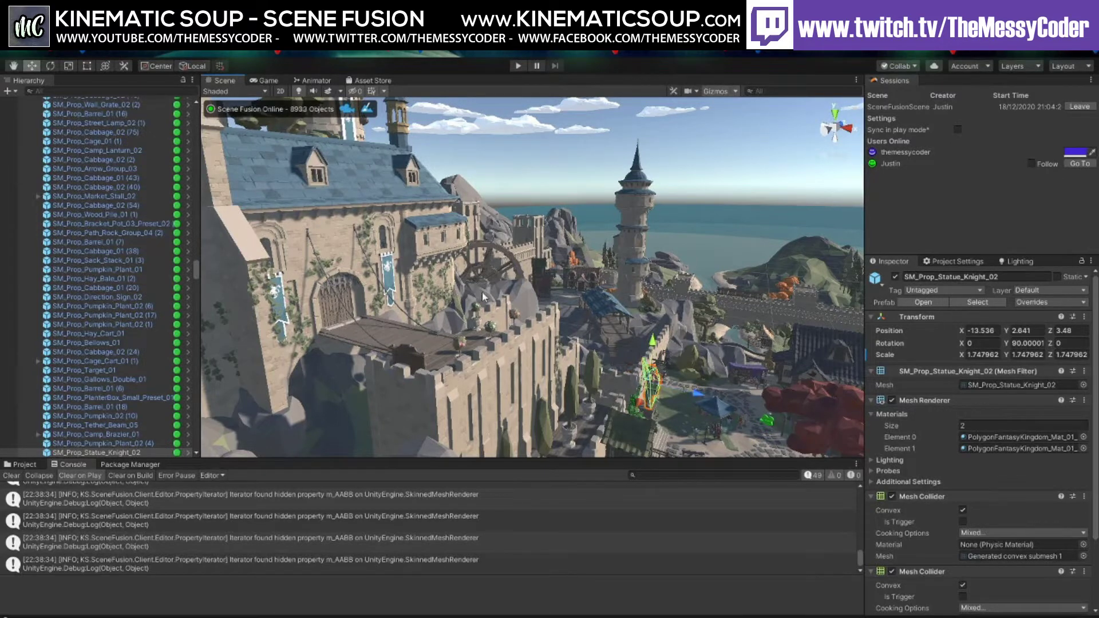
right_drag(491, 280, 517, 310)
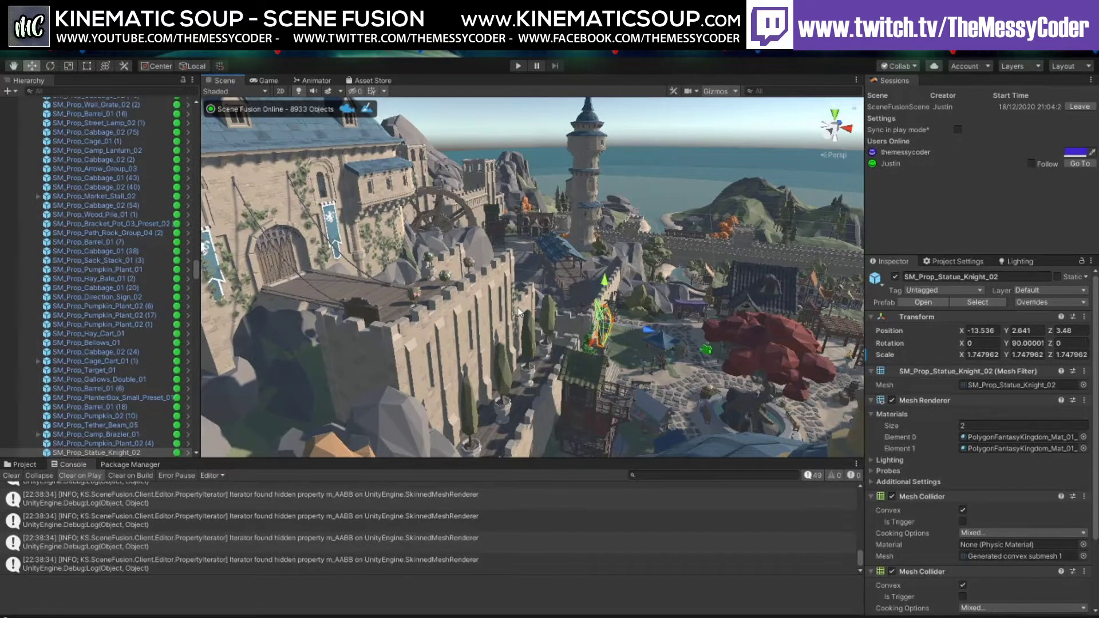
right_drag(518, 311, 462, 320)
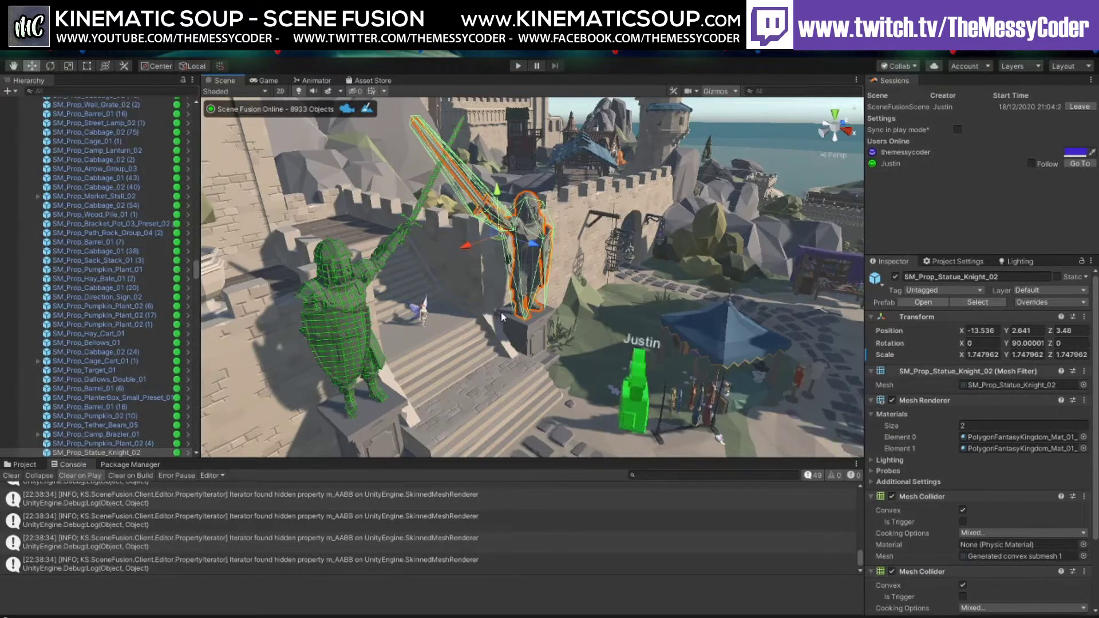
key(alt)
alt+drag(505, 312, 548, 283)
key(alt)
right_drag(549, 282, 300, 126)
right_drag(286, 141, 324, 303)
Frame the knight statue, then turn toward the balcony and fly out over the rooftops
key(f)
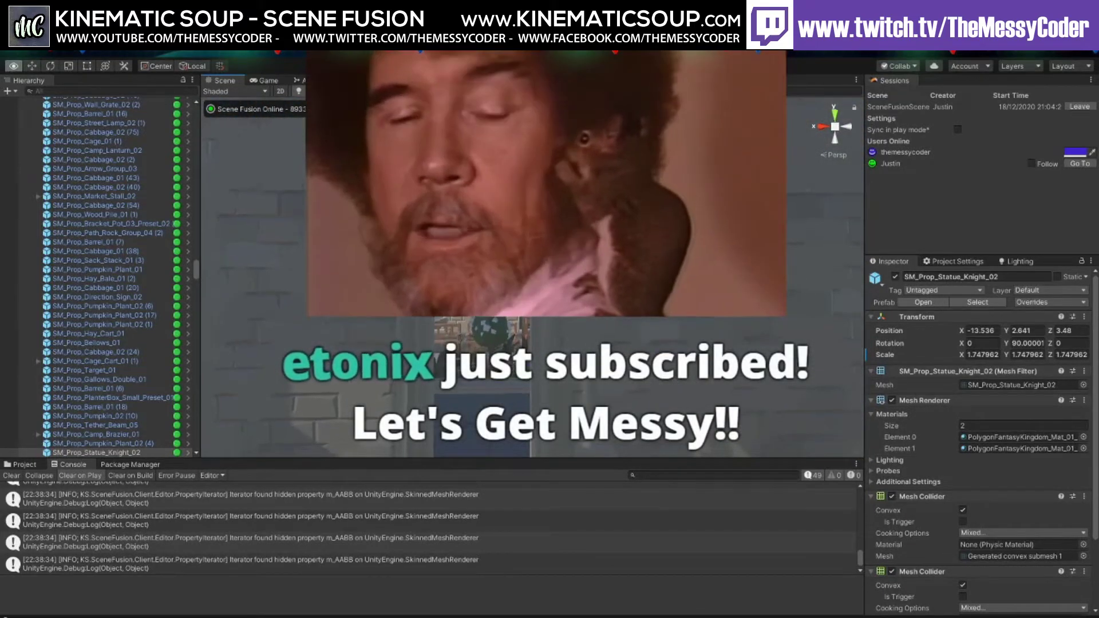
mouse_move(421, 323)
right_down()
mouse_move(411, 319)
mouse_move(424, 317)
right_up()
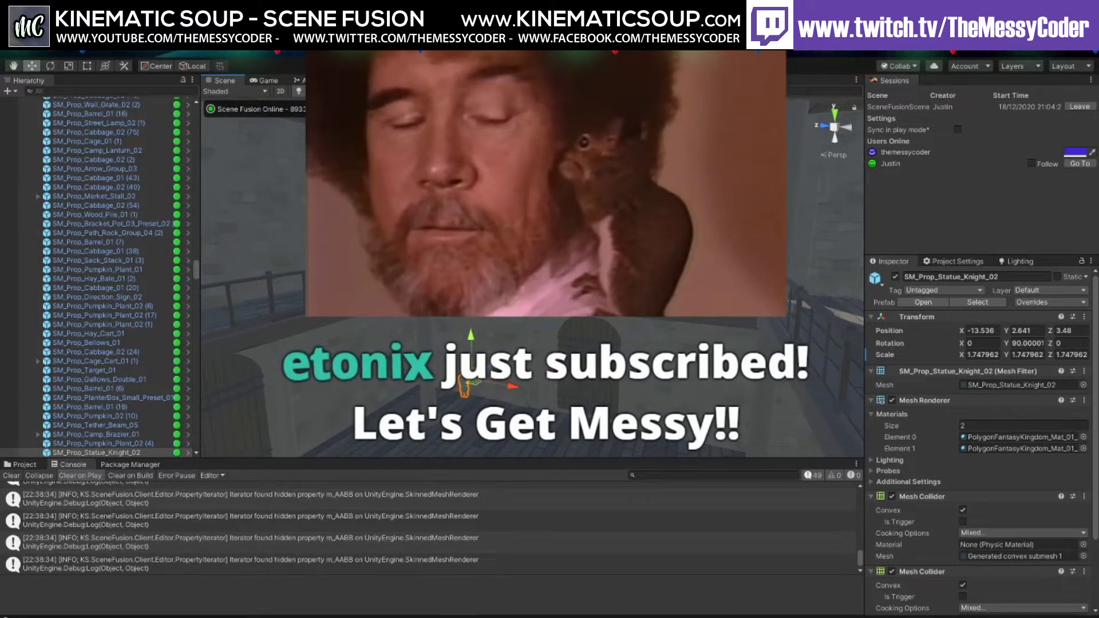
right_drag(424, 318, 347, 290)
key(w)
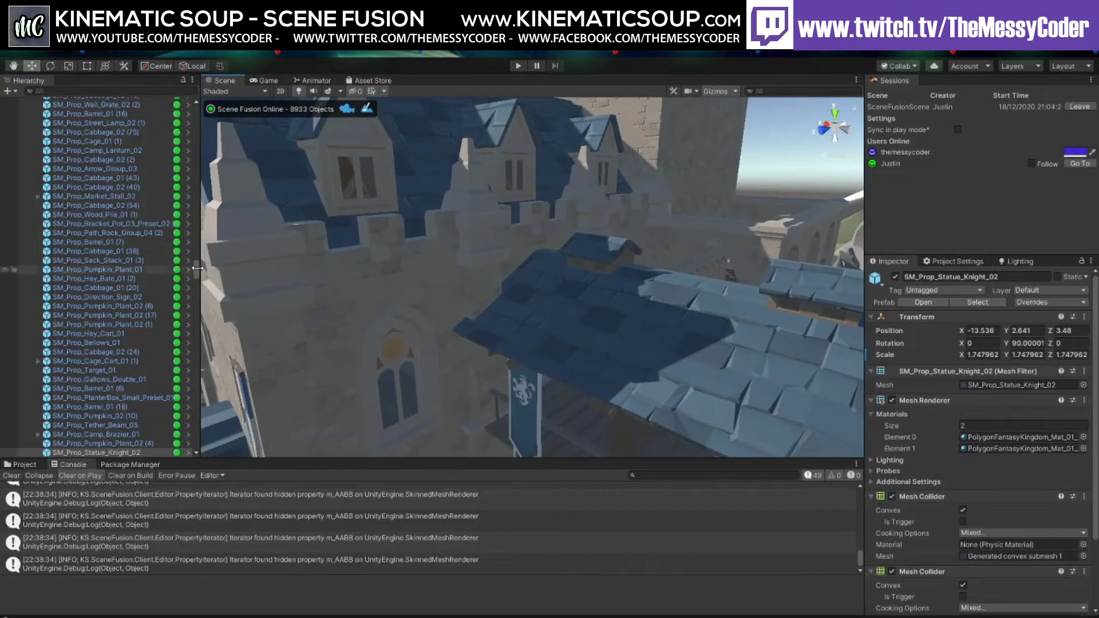
Collapse SceneFusionScene in the Hierarchy and pull back over the collaborator's avatar on the roof
drag(197, 270, 197, 238)
drag(199, 147, 200, 147)
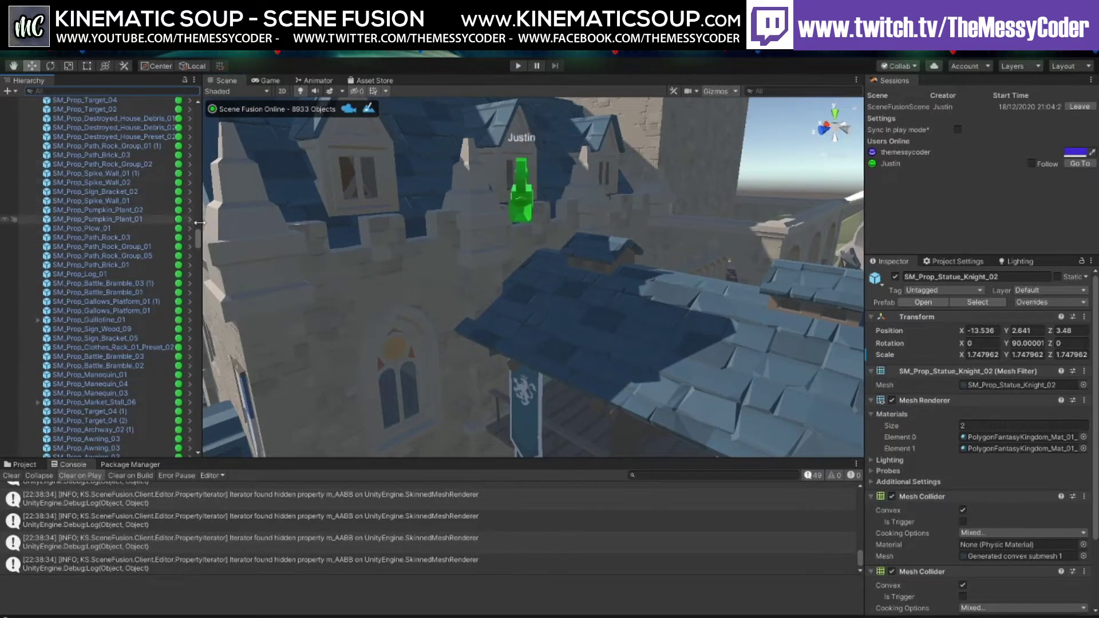
drag(197, 238, 200, 108)
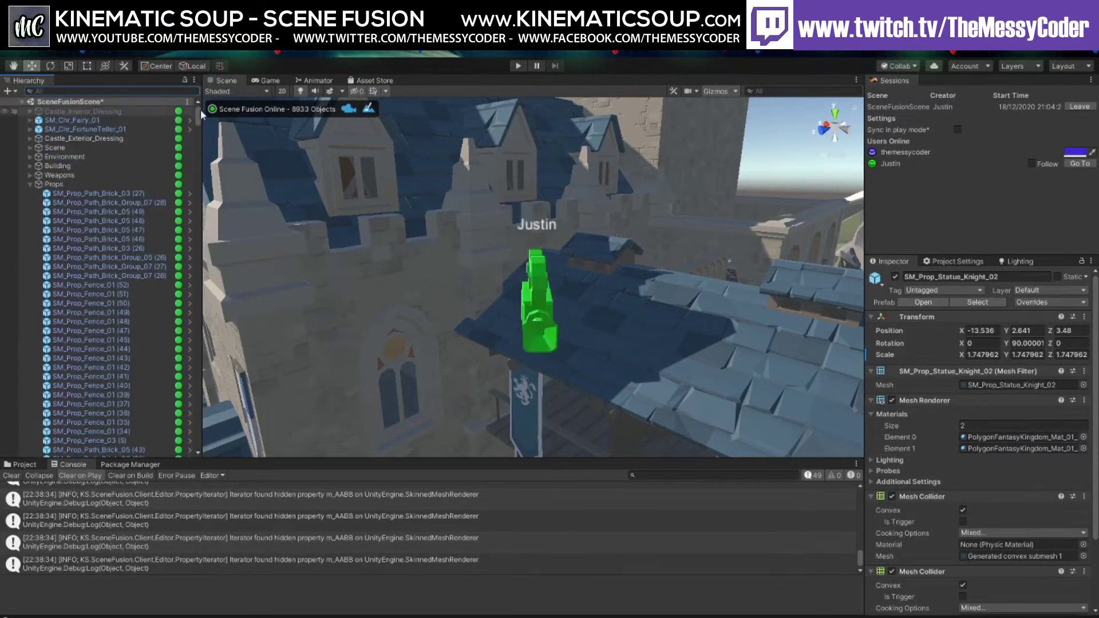
click(23, 102)
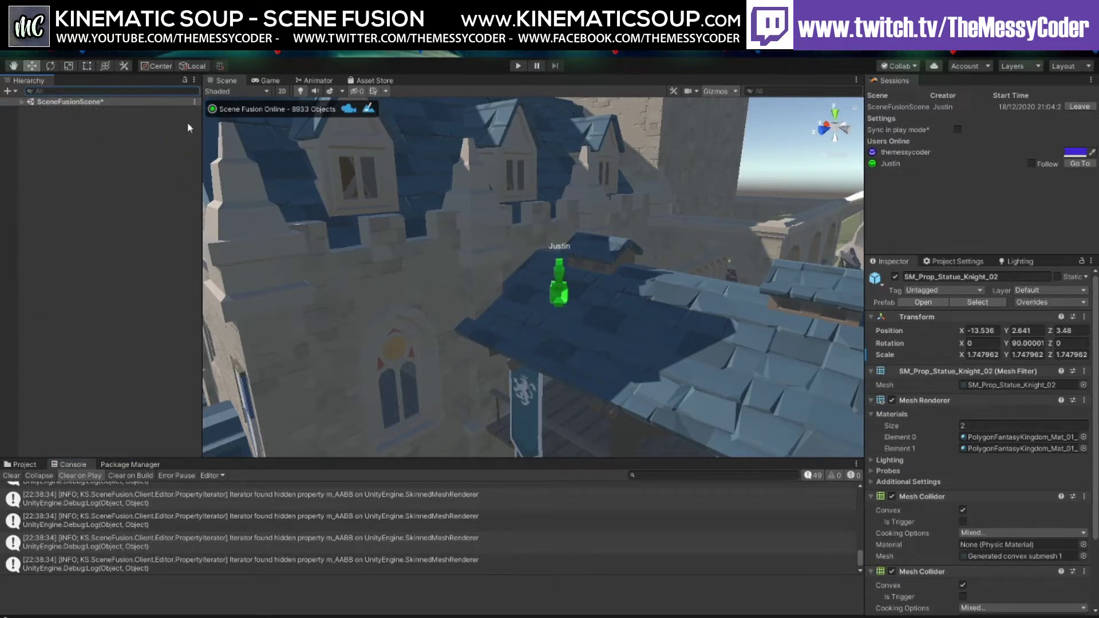
right_drag(461, 208, 661, 255)
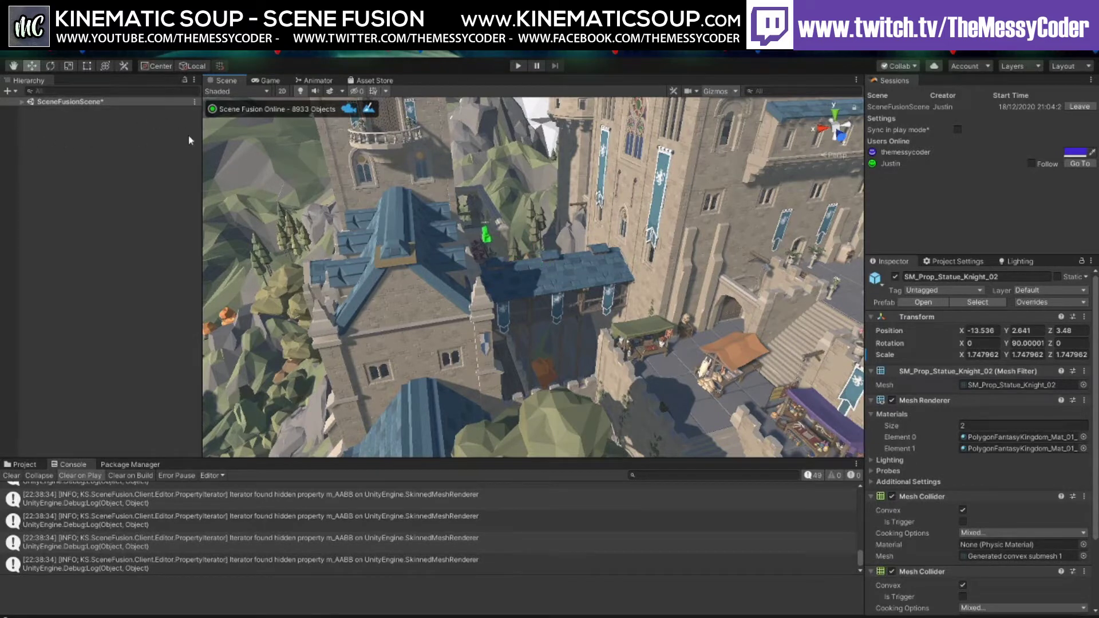
Expand SceneFusionScene to show its groups and reframe the view over the courtyard and round tower
click(22, 102)
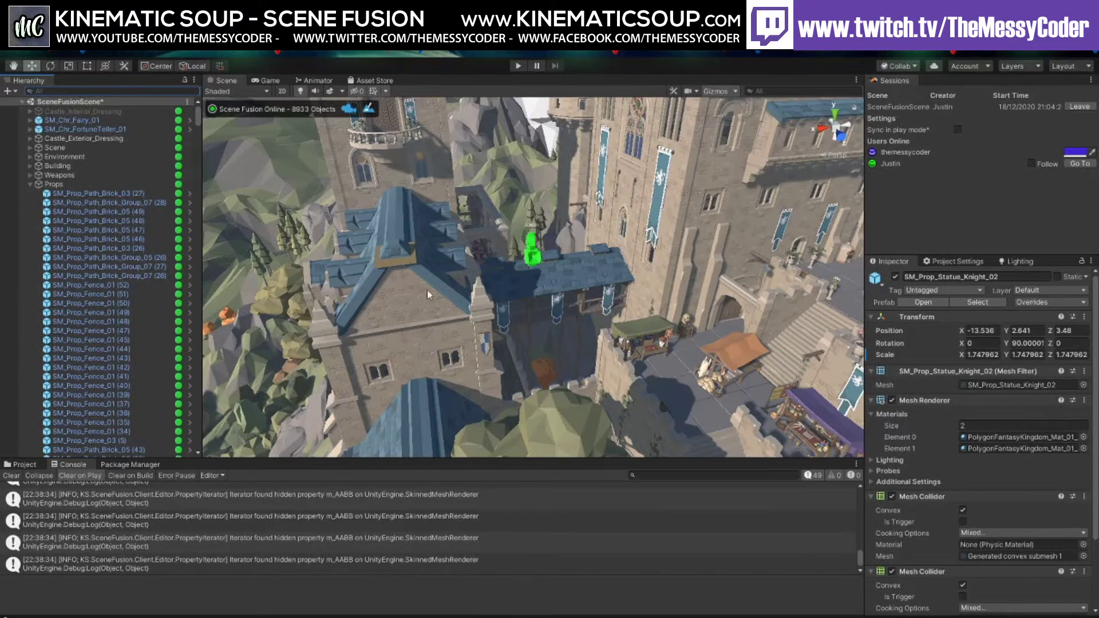
right_drag(427, 289, 512, 309)
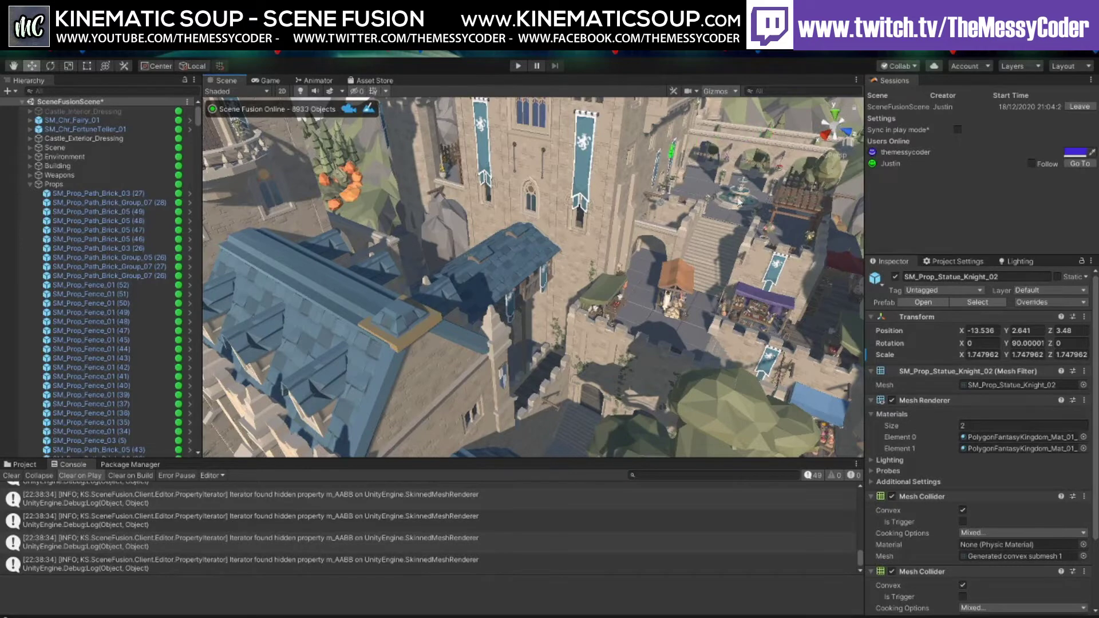
alt+drag(452, 263, 590, 230)
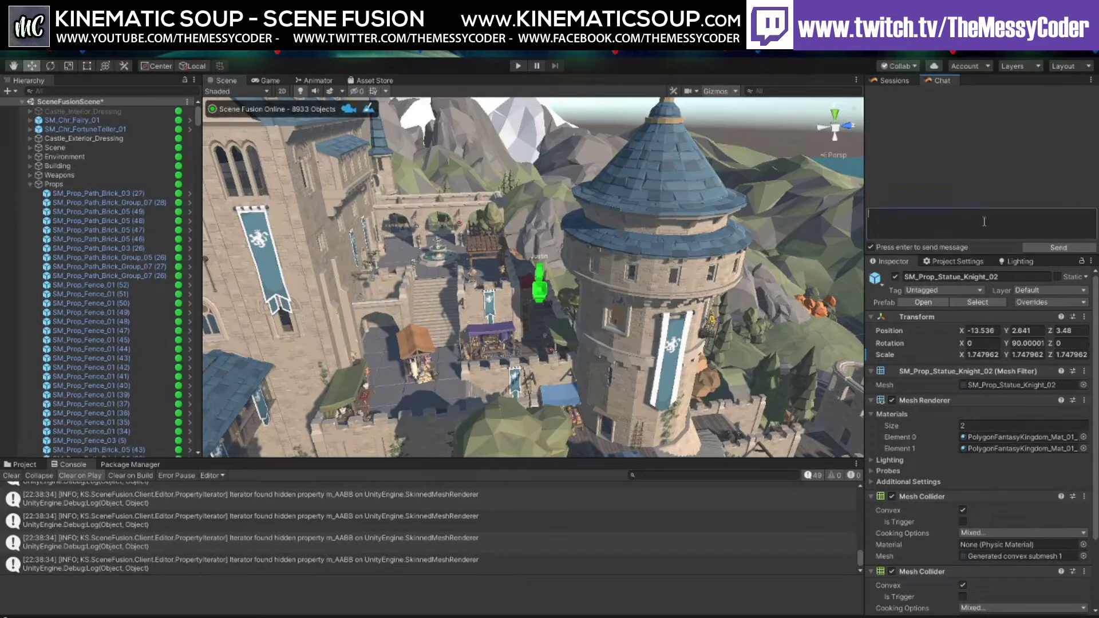
Reply 'hi, how you doing?' in chat, then select the roof edge, courtyard object, wall banner and battlement
text(hi, how you doing?)
click(1048, 248)
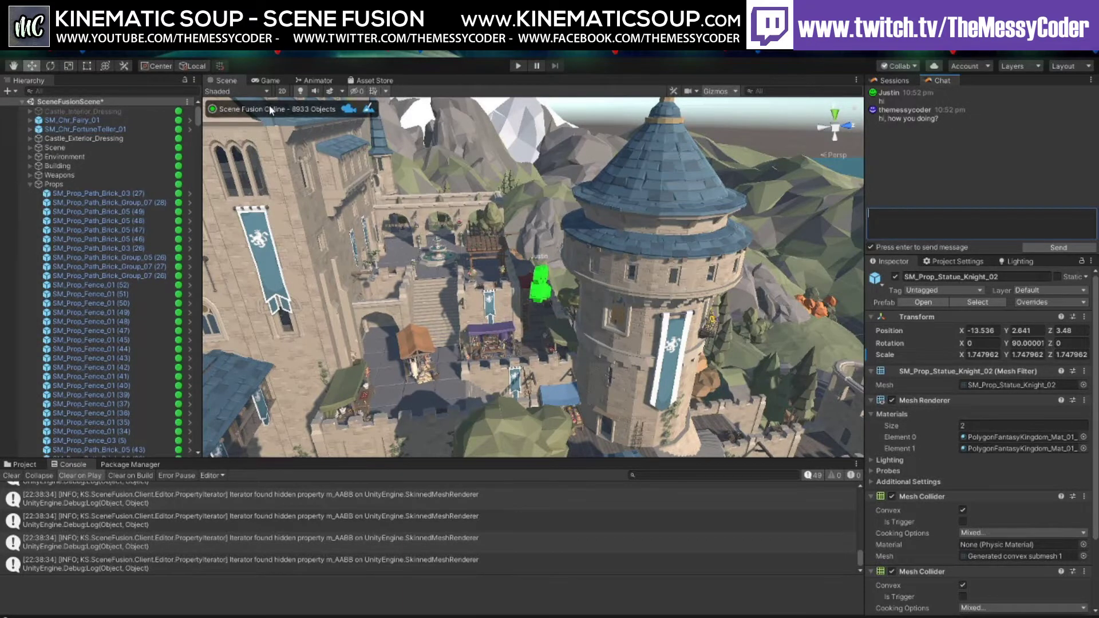
click(614, 203)
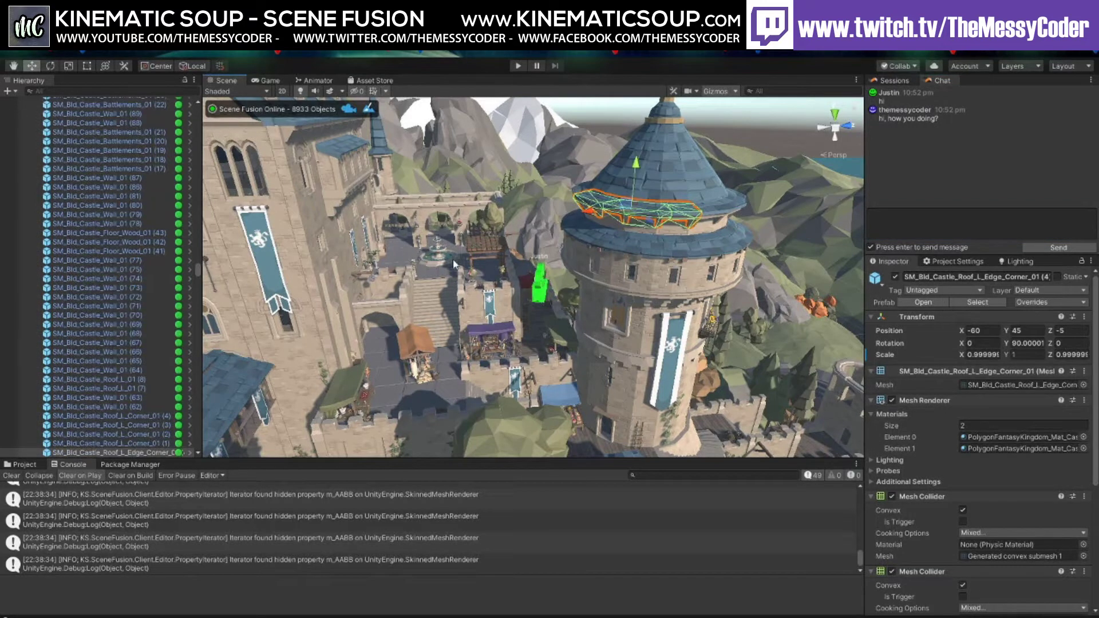
shift+click(474, 295)
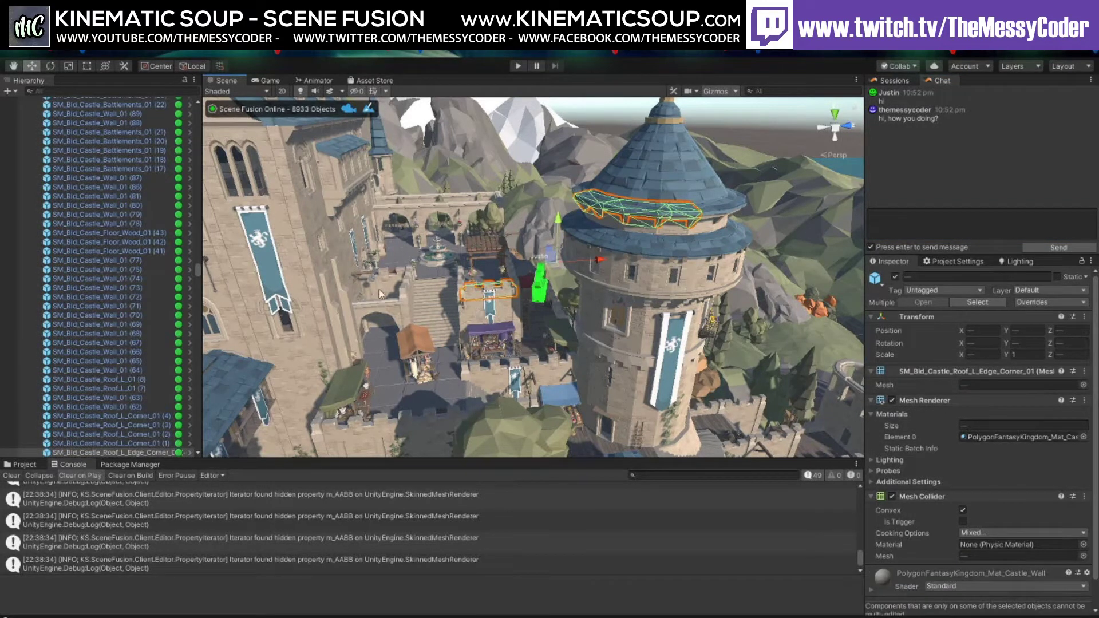
shift+click(266, 270)
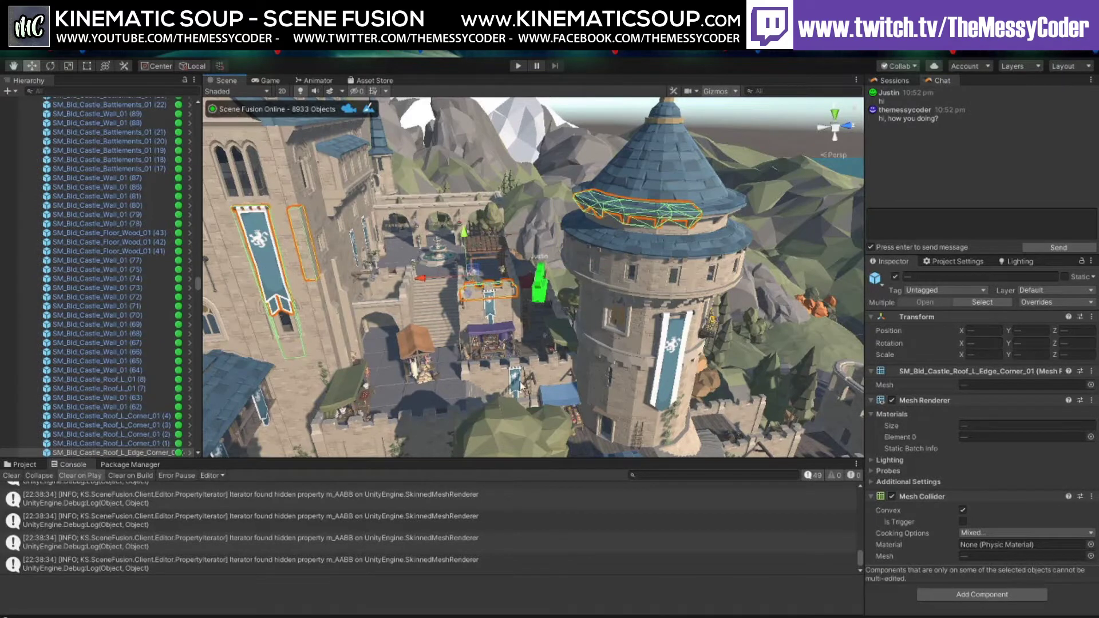
shift+click(567, 369)
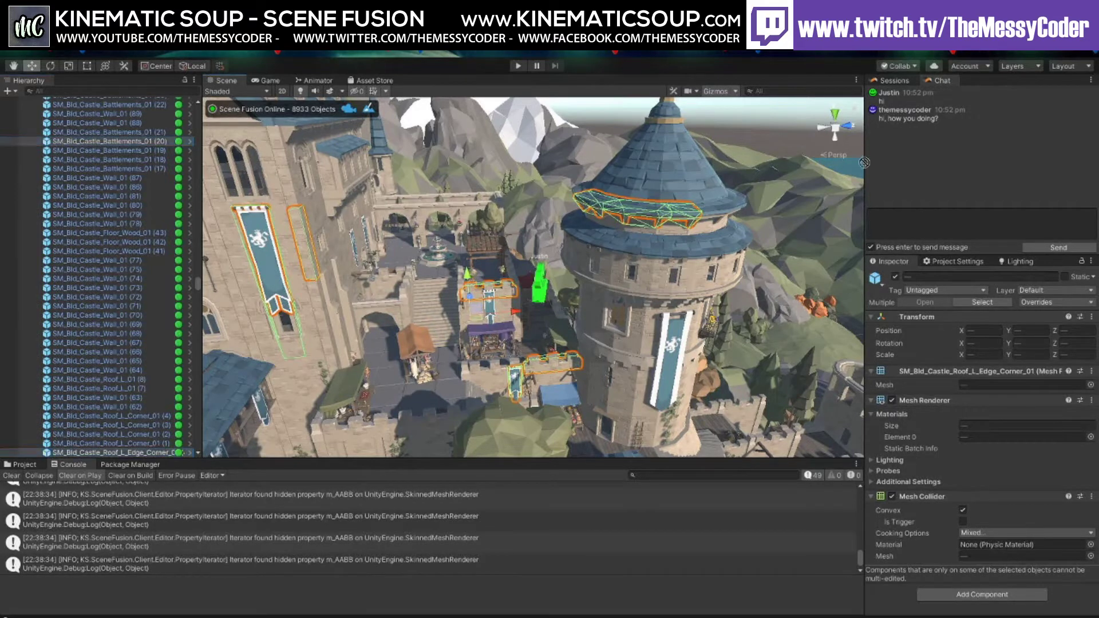
Post a #select (8) link for the eight castle pieces, frame them from it, then deselect
click(935, 165)
text(#select)
key(Return)
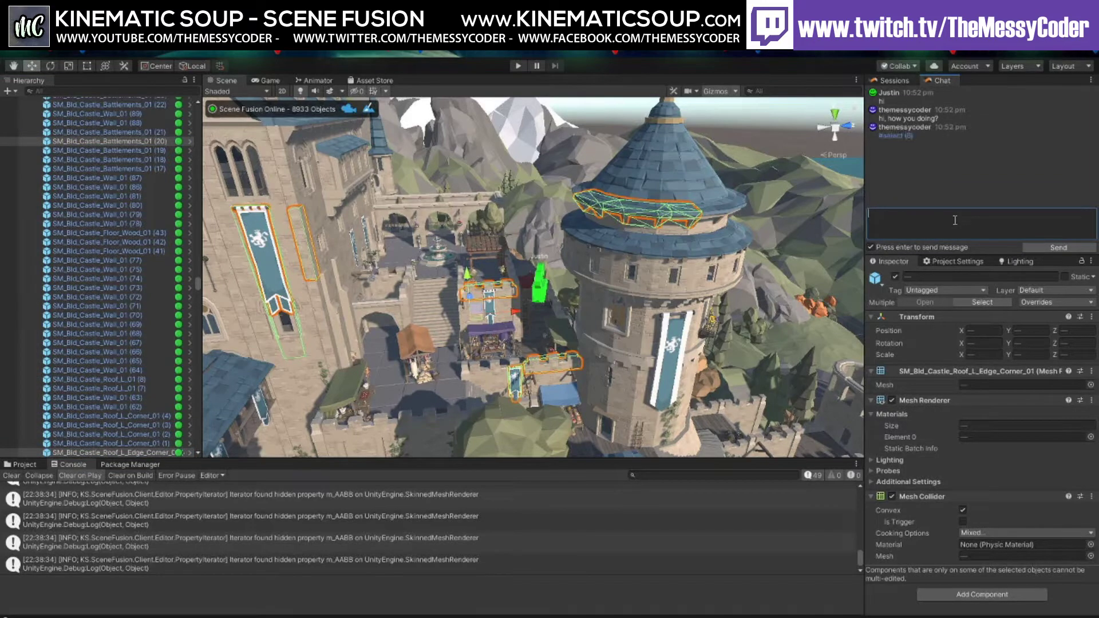
click(892, 135)
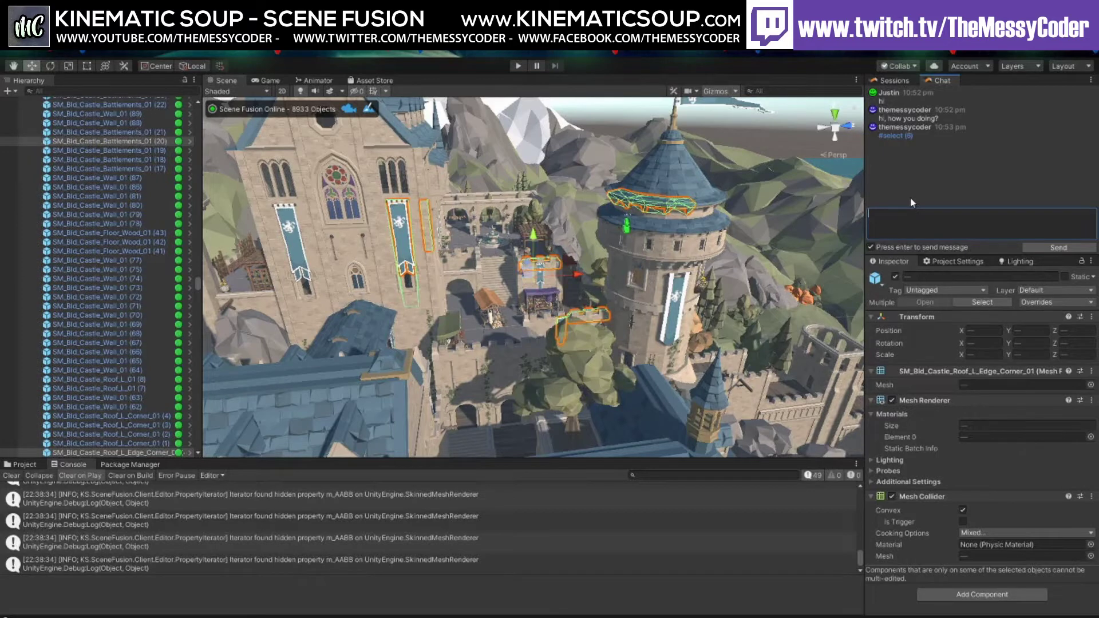
click(787, 121)
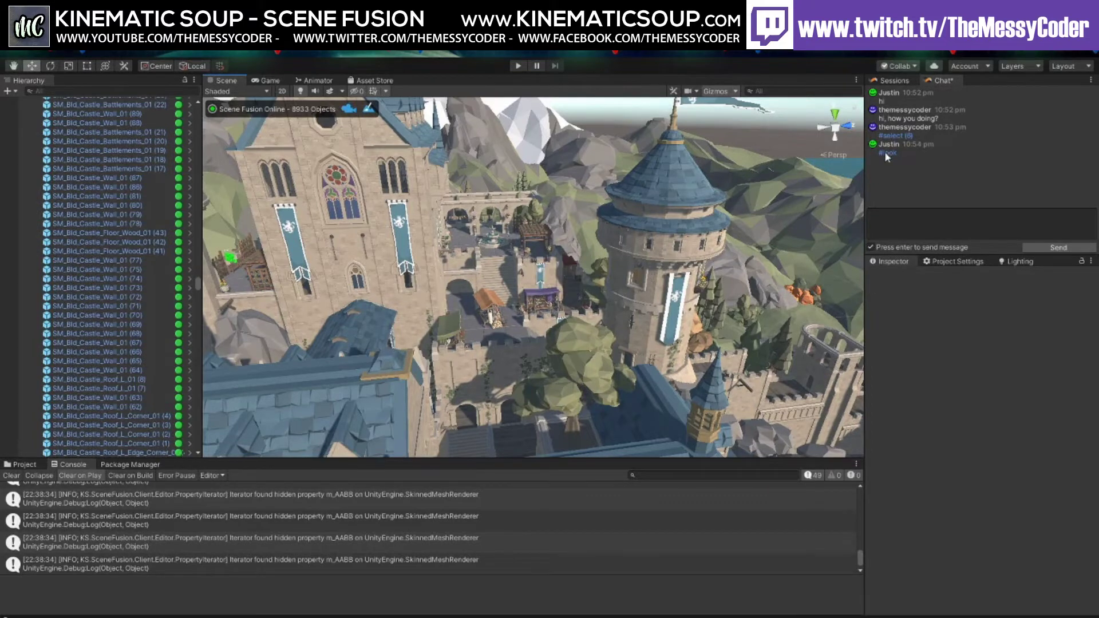
Jump to the collaborator's shared viewpoint, close in on the tower wall, and send 'look' in chat
click(886, 154)
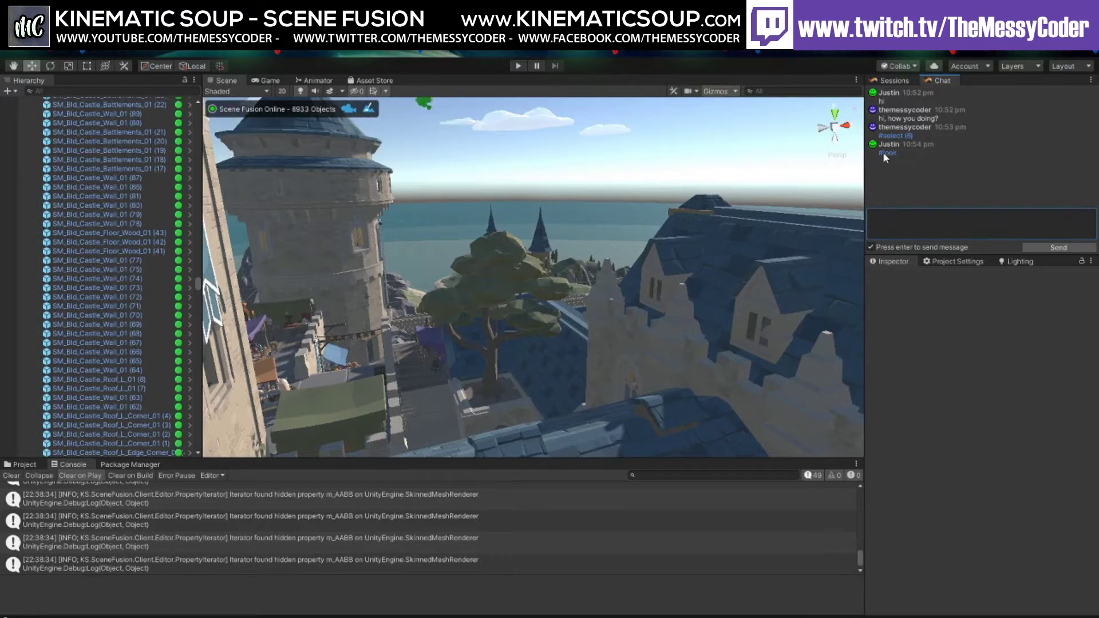
right_drag(688, 234, 813, 152)
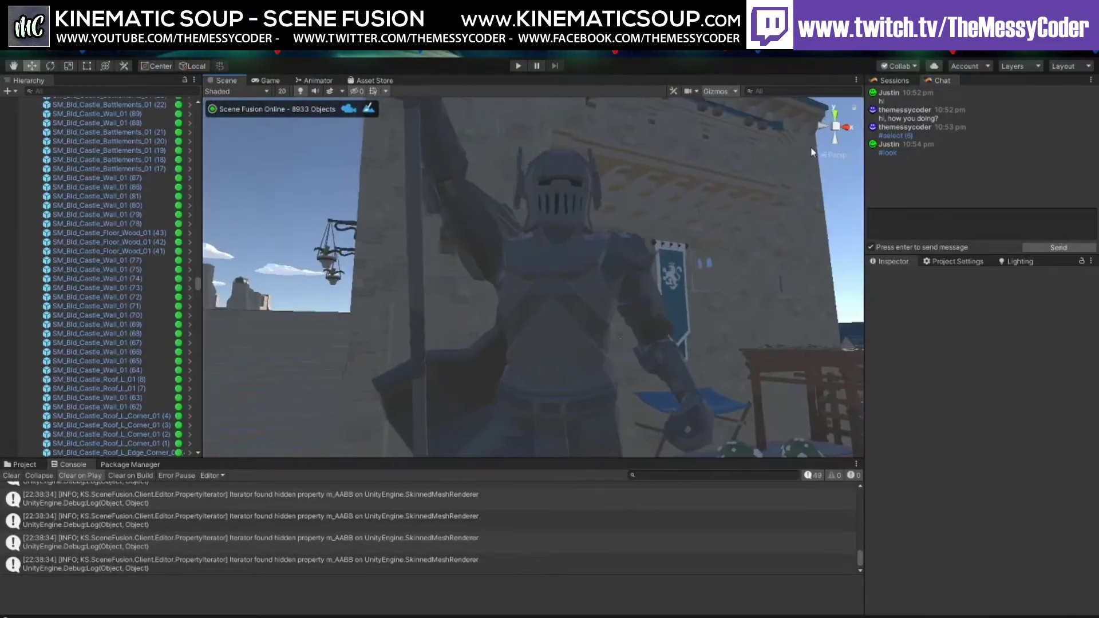
click(923, 223)
text(look)
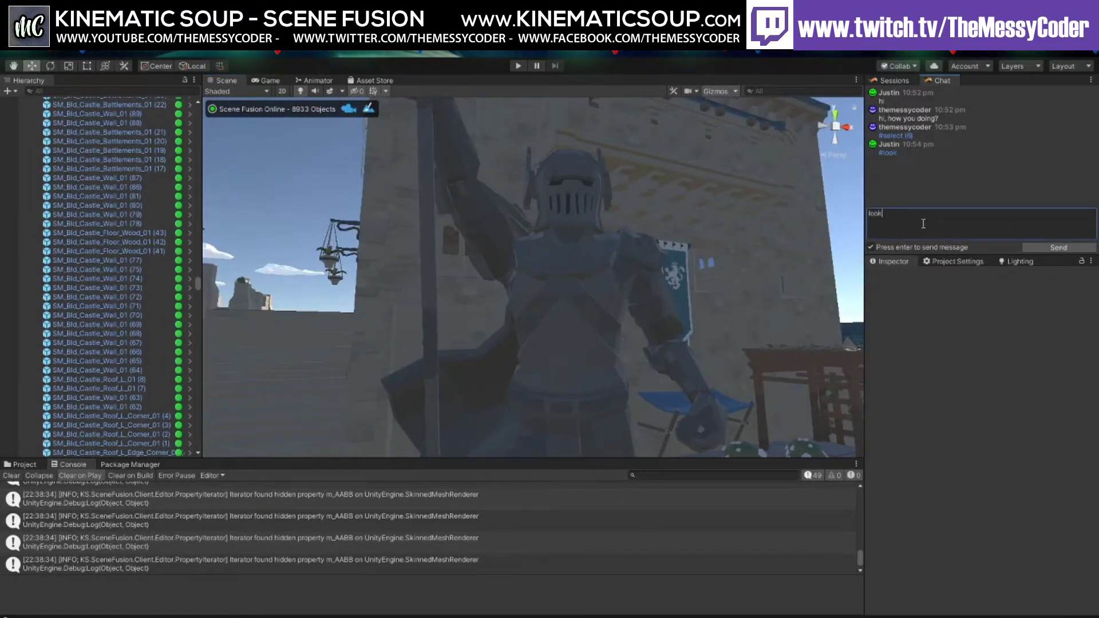
key(Return)
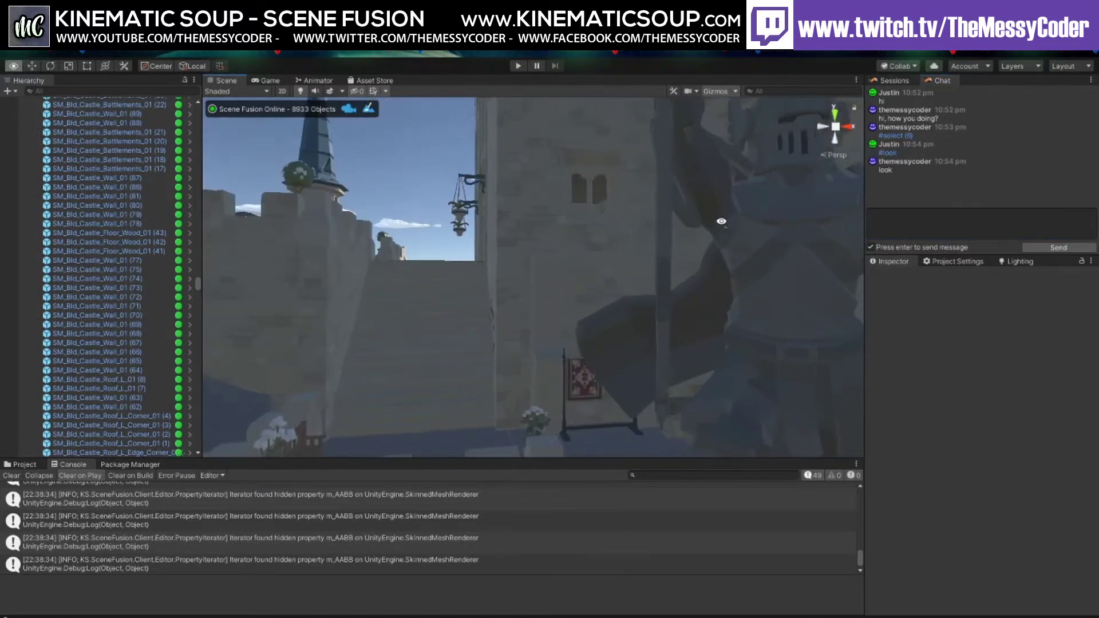
Send a #look link of your viewpoint, clear stray characters, and turn toward the statue and banner
click(909, 215)
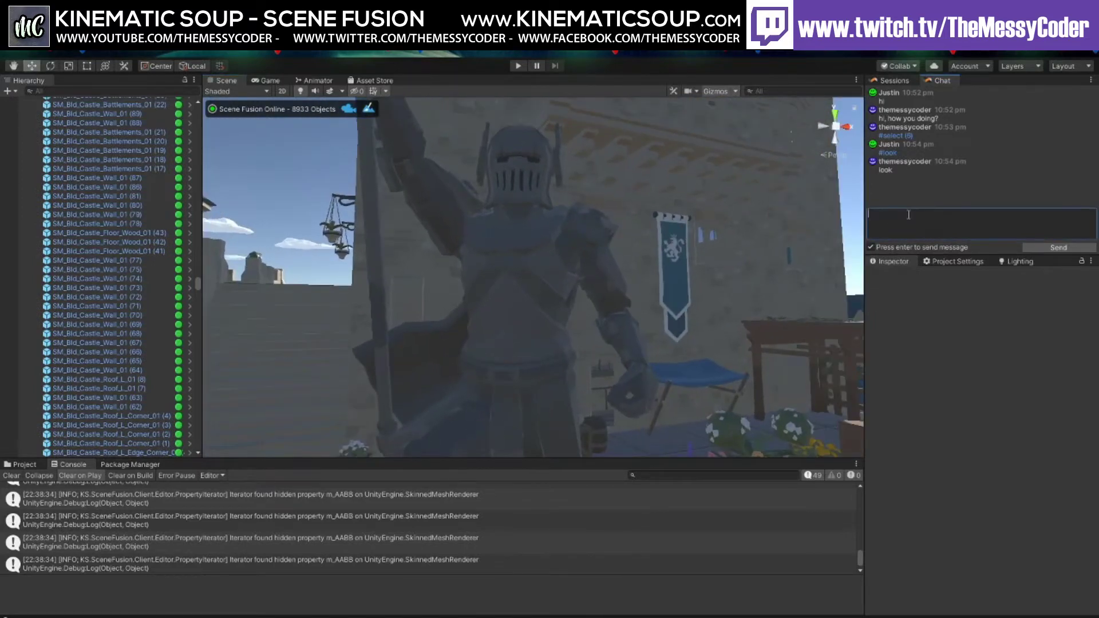
text(#look)
key(Return)
text(as)
mouse_move(826, 240)
right_down()
mouse_move(771, 244)
mouse_move(819, 253)
right_up()
click(870, 215)
key(BackSpace)
key(BackSpace)
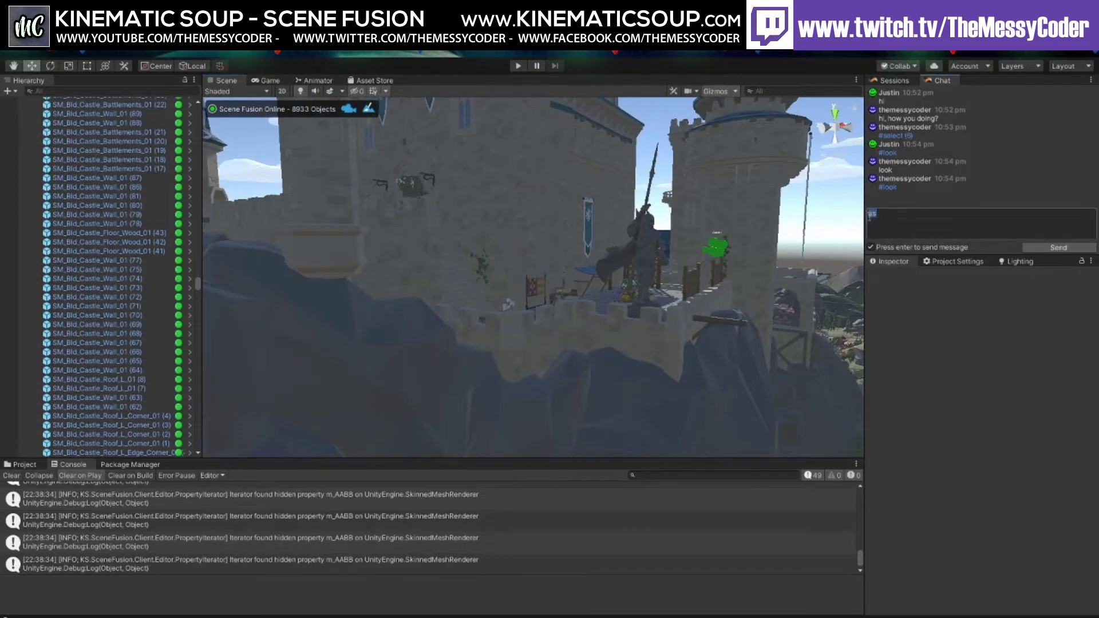
right_drag(693, 237, 486, 218)
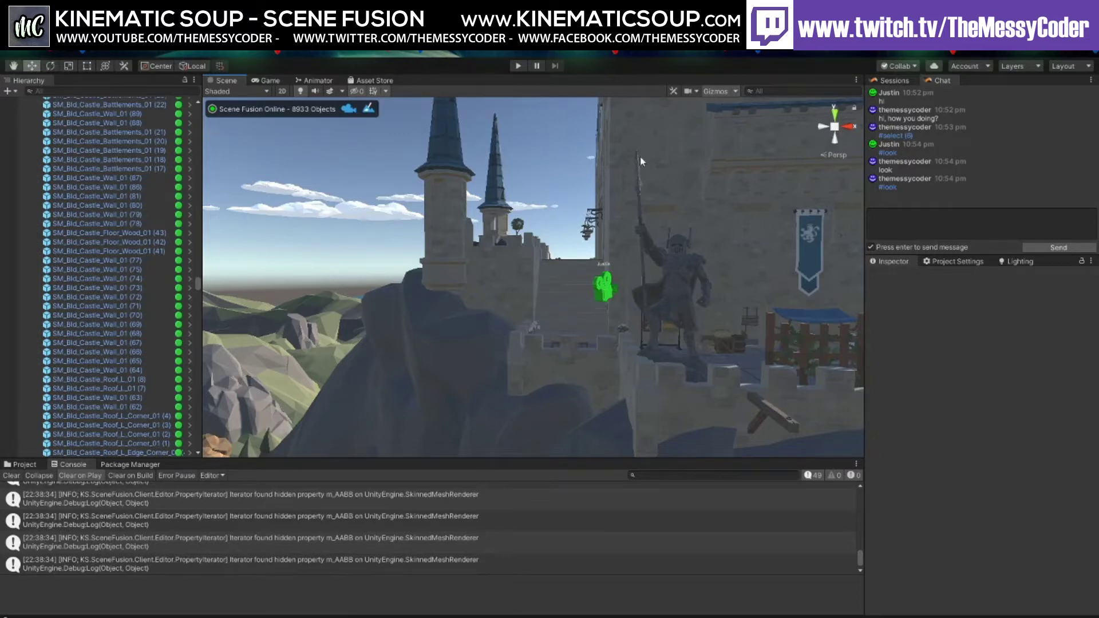
Switch to the Sessions tab to list Users Online and follow the collaborator's camera
click(894, 81)
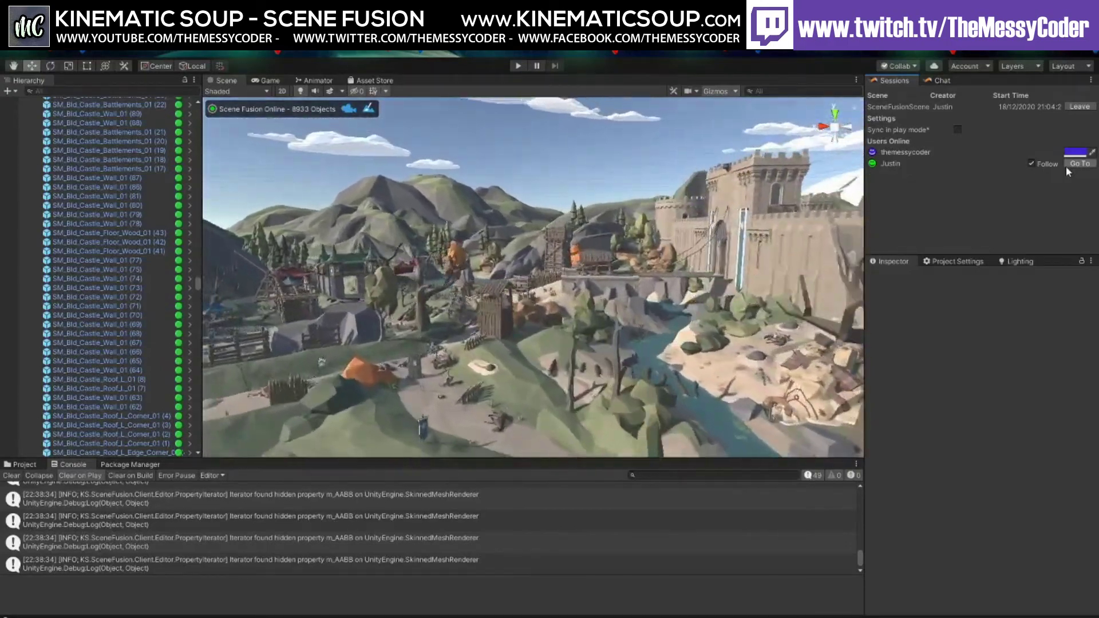
Untick Follow beside the collaborator and orbit your camera down onto the rock and stairs
click(1031, 164)
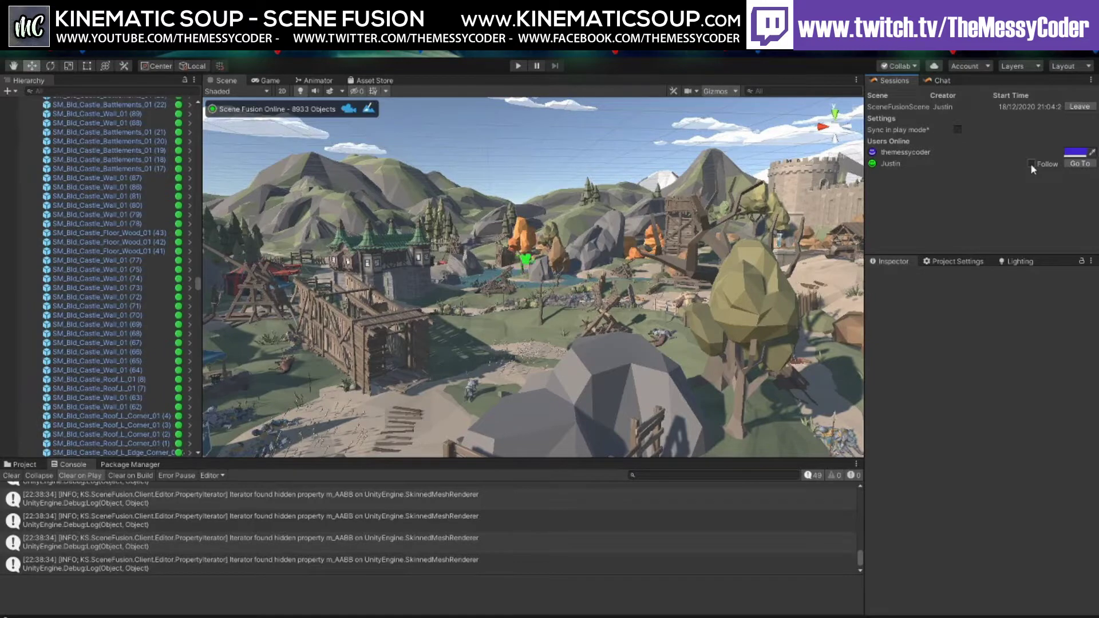
right_drag(744, 252, 620, 245)
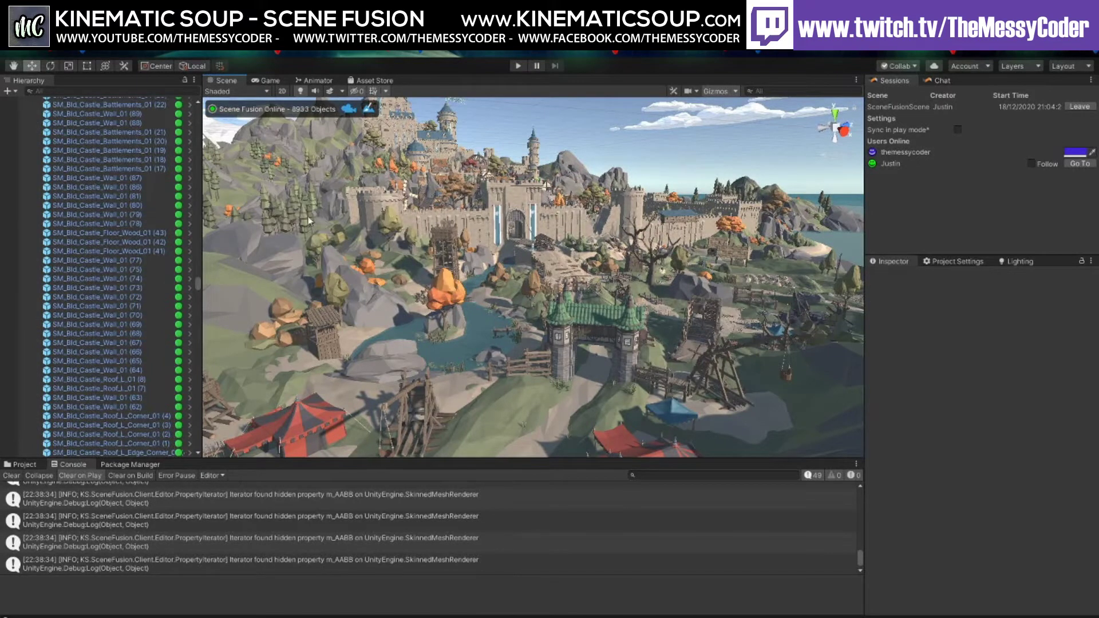
Fly the camera from the castle overview down to the red and blue tent camp on the valley path
alt+drag(772, 259, 725, 266)
alt+drag(709, 330, 681, 280)
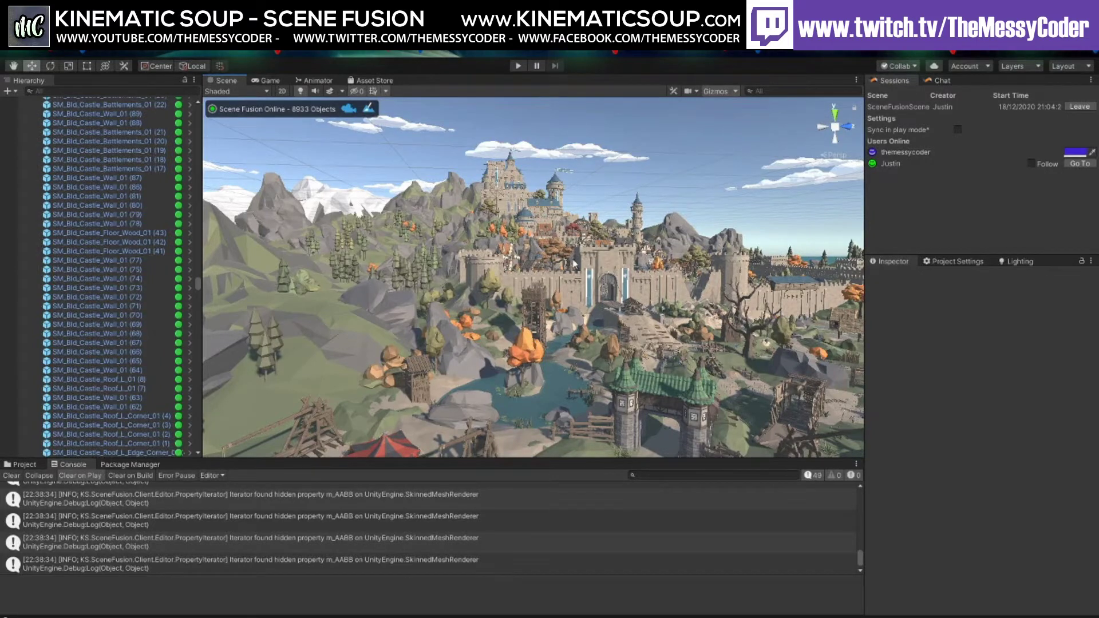
alt+drag(574, 264, 602, 237)
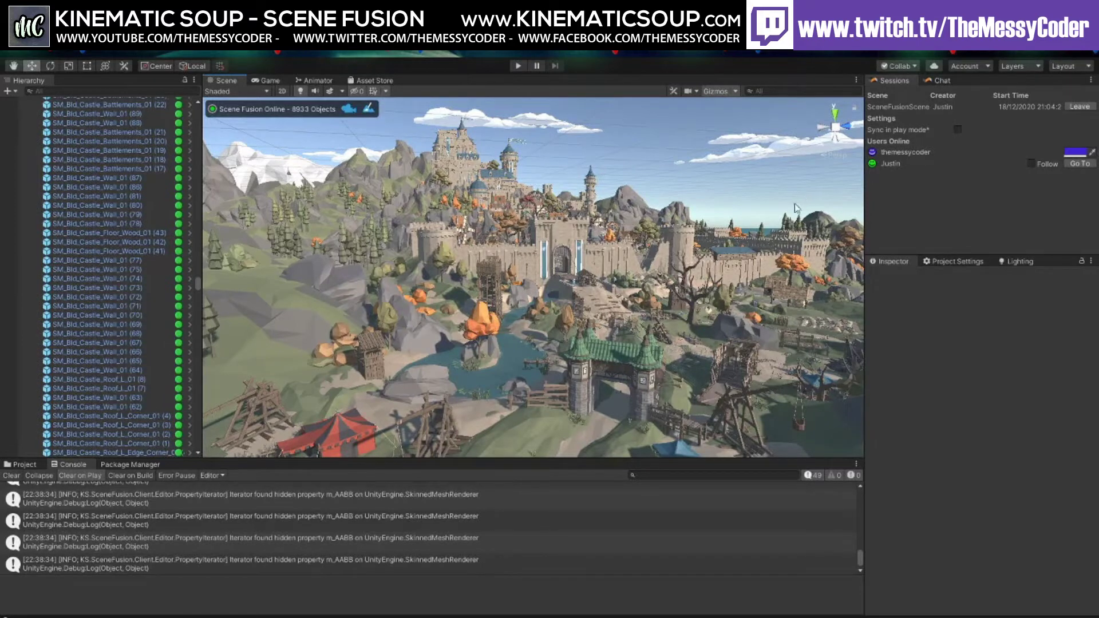
right_drag(588, 253, 617, 236)
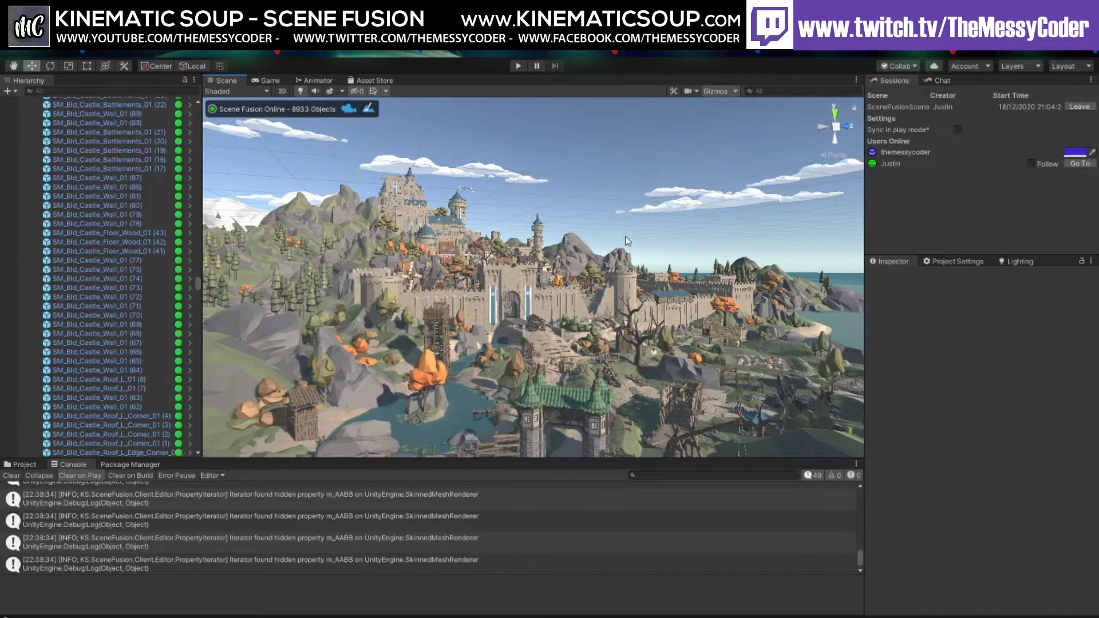
right_drag(656, 241, 635, 260)
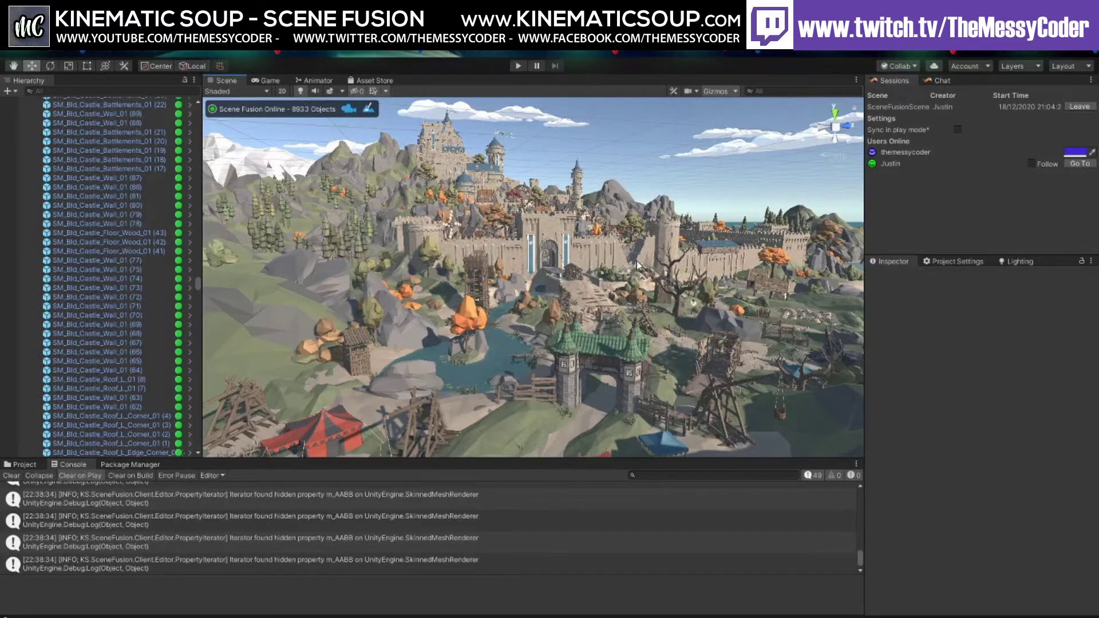
right_drag(661, 235, 452, 358)
Select hillside ground, grassy mountain and cliff rock SM_Env_Rock_Cliff_03 (45) pieces, then orbit over the town
click(452, 359)
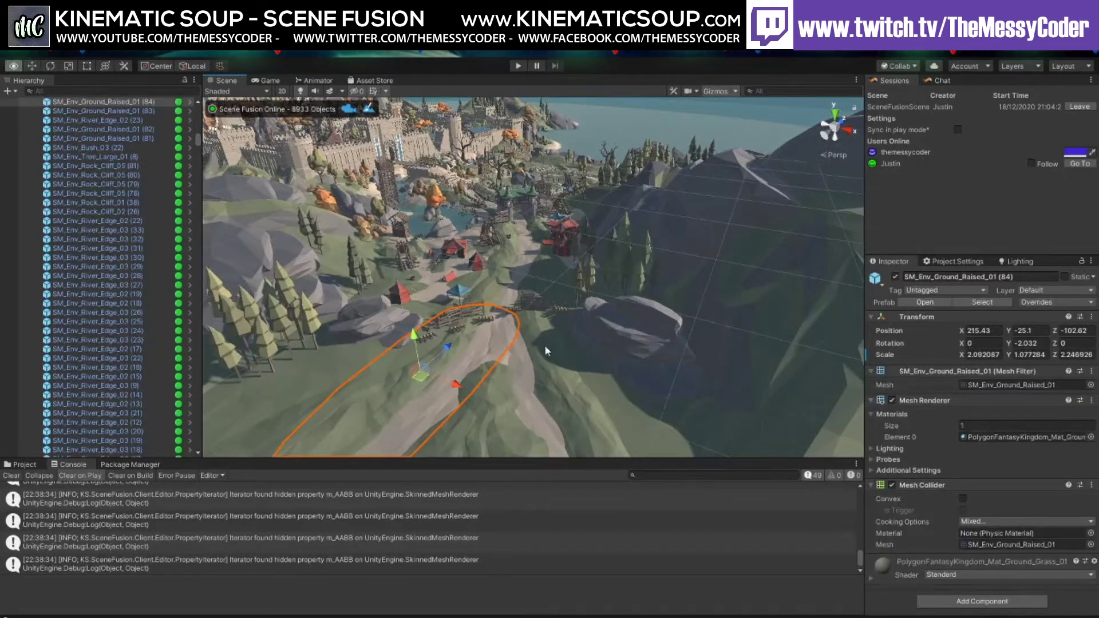
right_drag(546, 350, 427, 286)
click(412, 339)
click(407, 242)
click(462, 169)
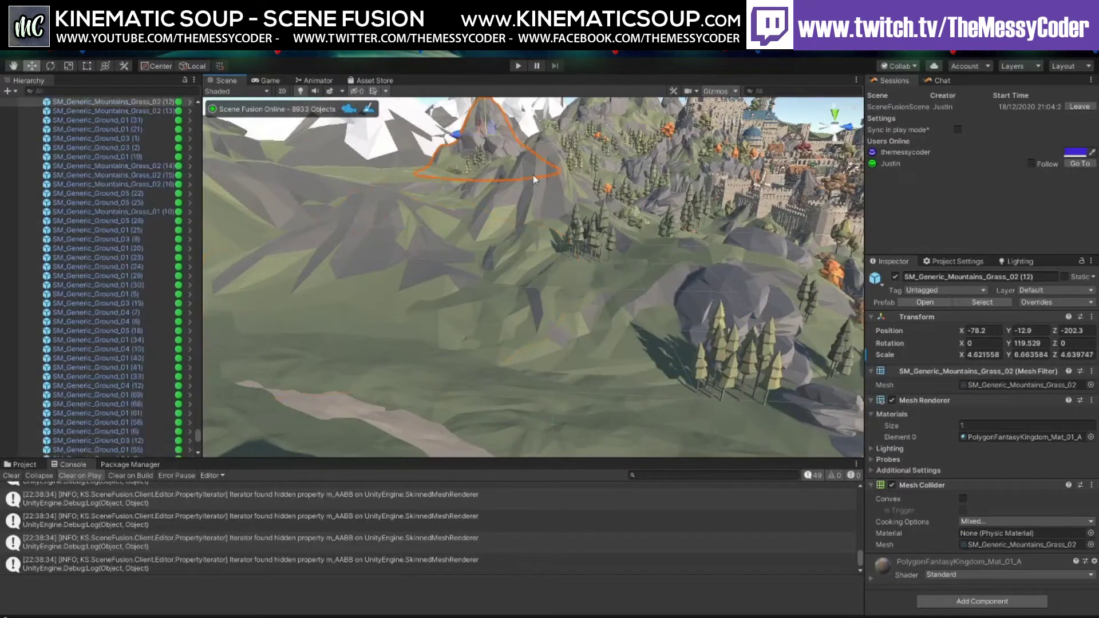
right_drag(483, 257, 568, 320)
click(674, 251)
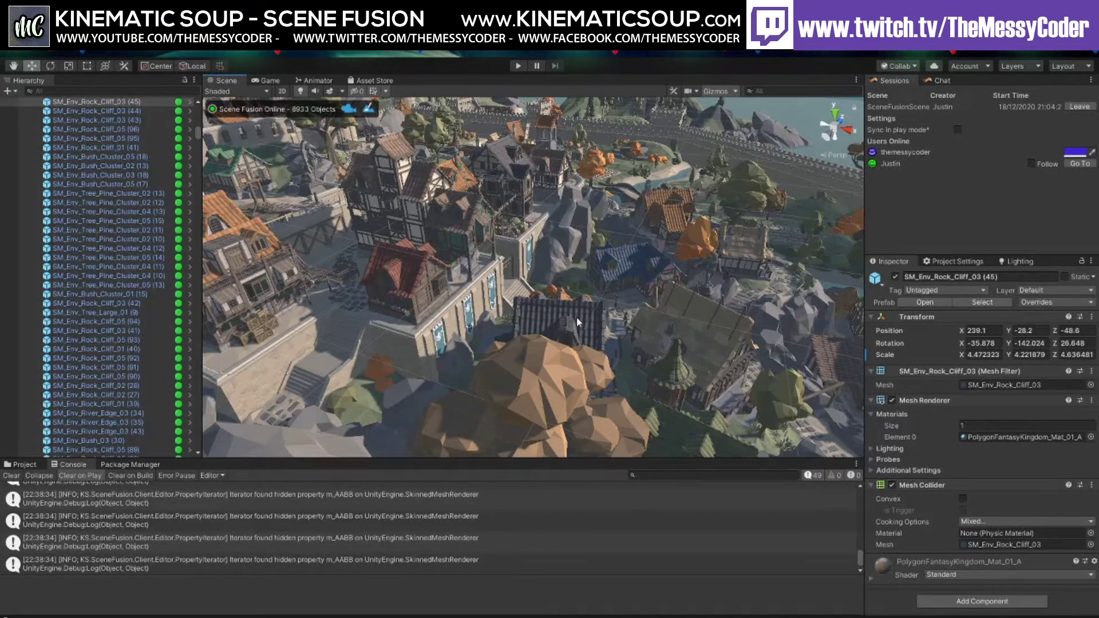
alt+drag(576, 317, 452, 279)
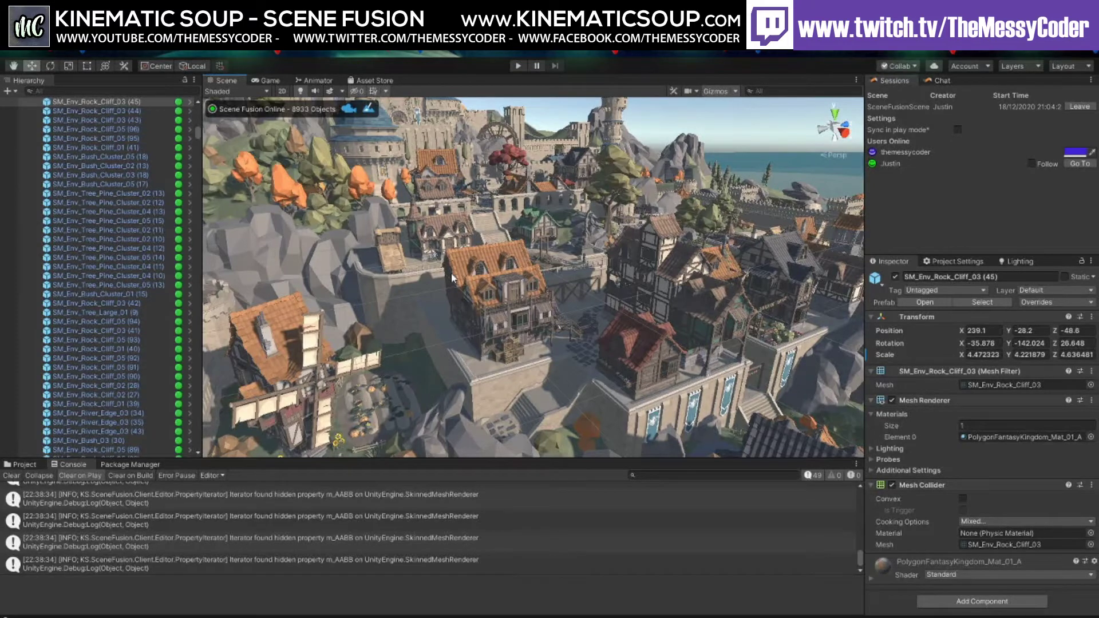
Orbit from above the town round to the castle front, looking past it toward the sea
alt+drag(519, 263, 473, 281)
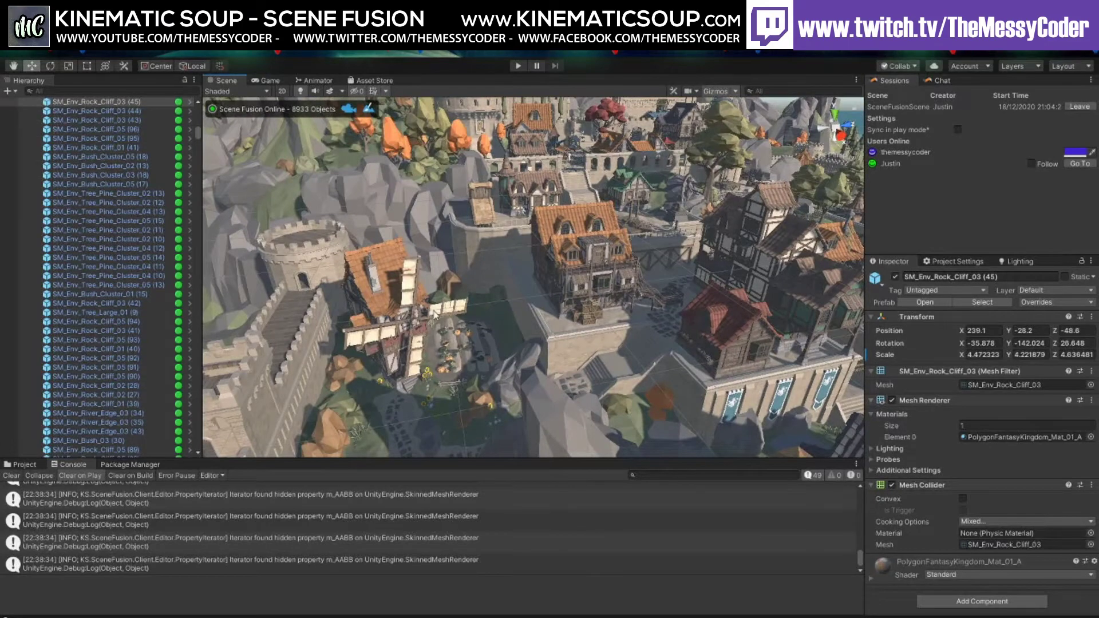
alt+drag(435, 311, 517, 314)
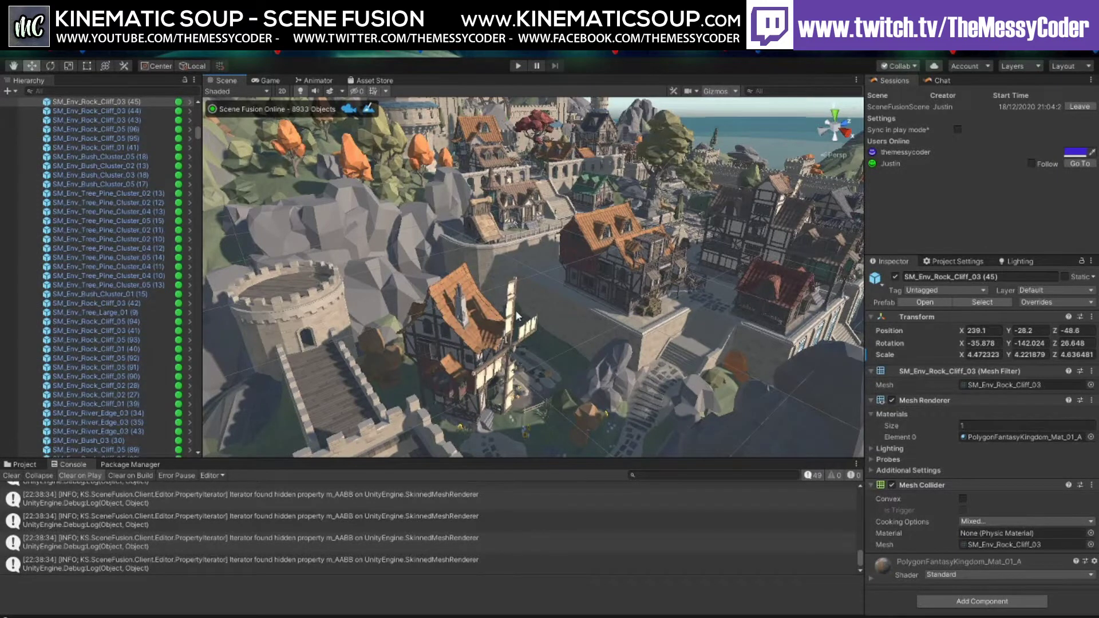
alt+drag(543, 373, 441, 269)
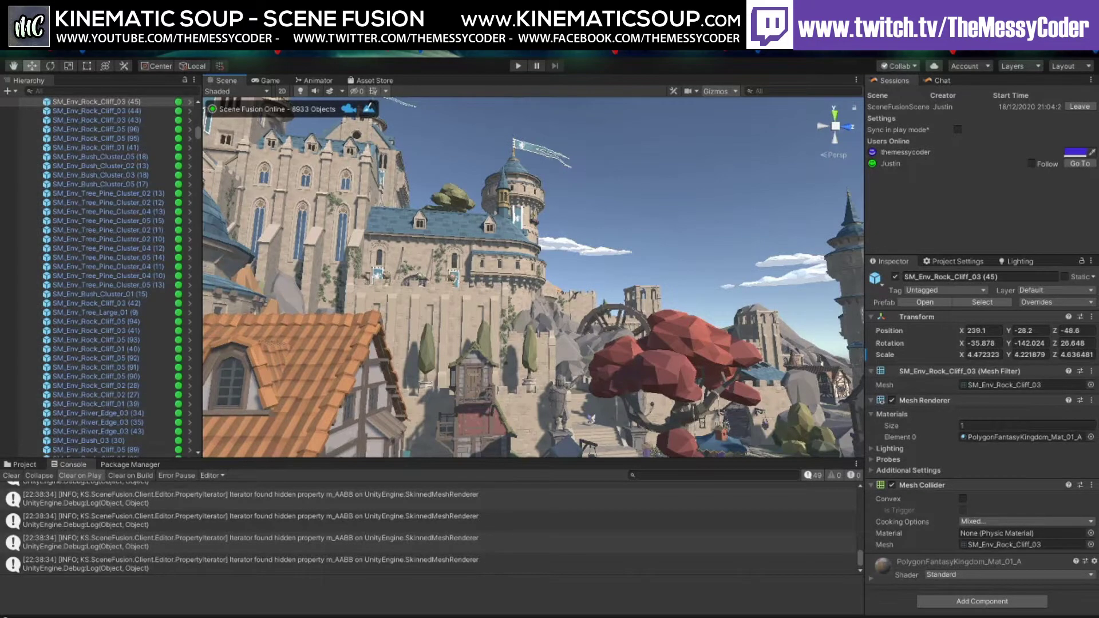
alt+drag(573, 291, 731, 394)
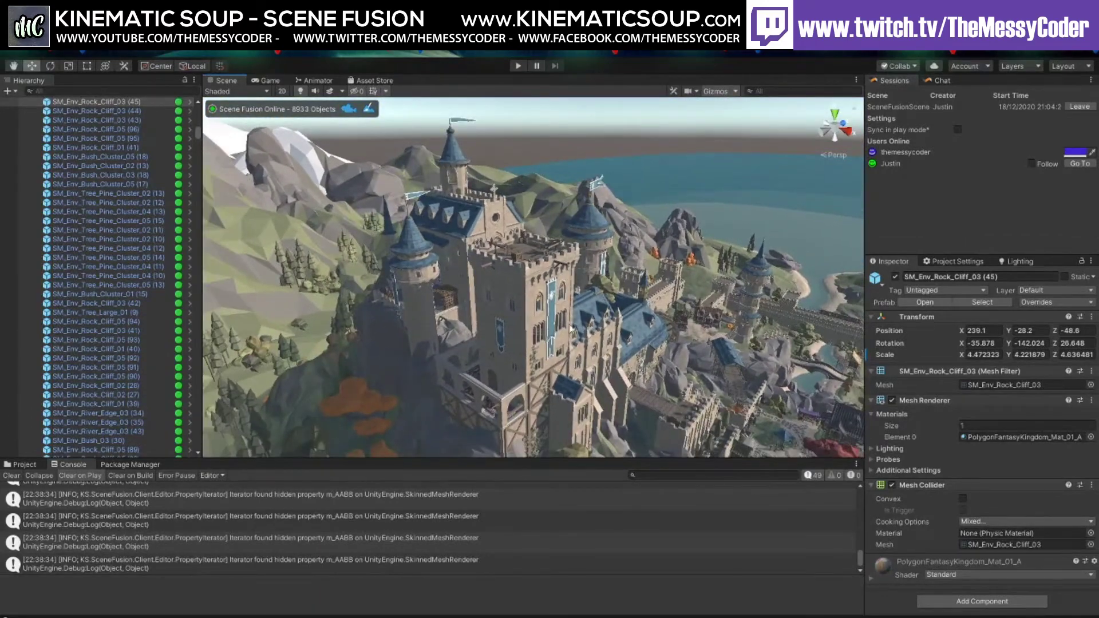
alt+drag(529, 293, 653, 312)
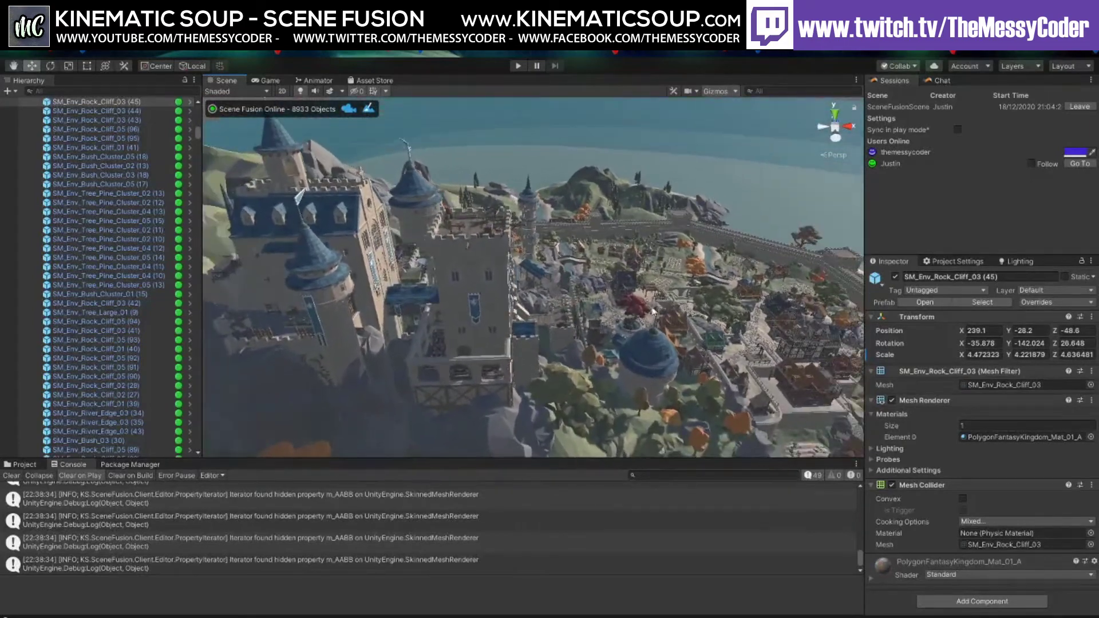
Delete the fancy window from the castle tower wall, dropping the count to 8931 objects
click(492, 262)
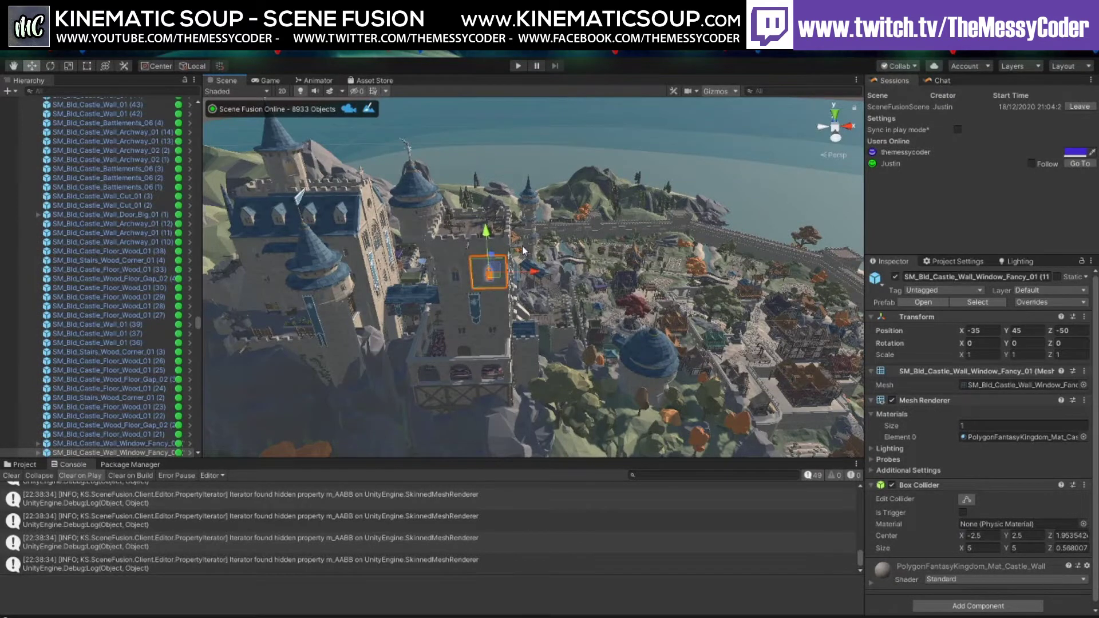
key(Delete)
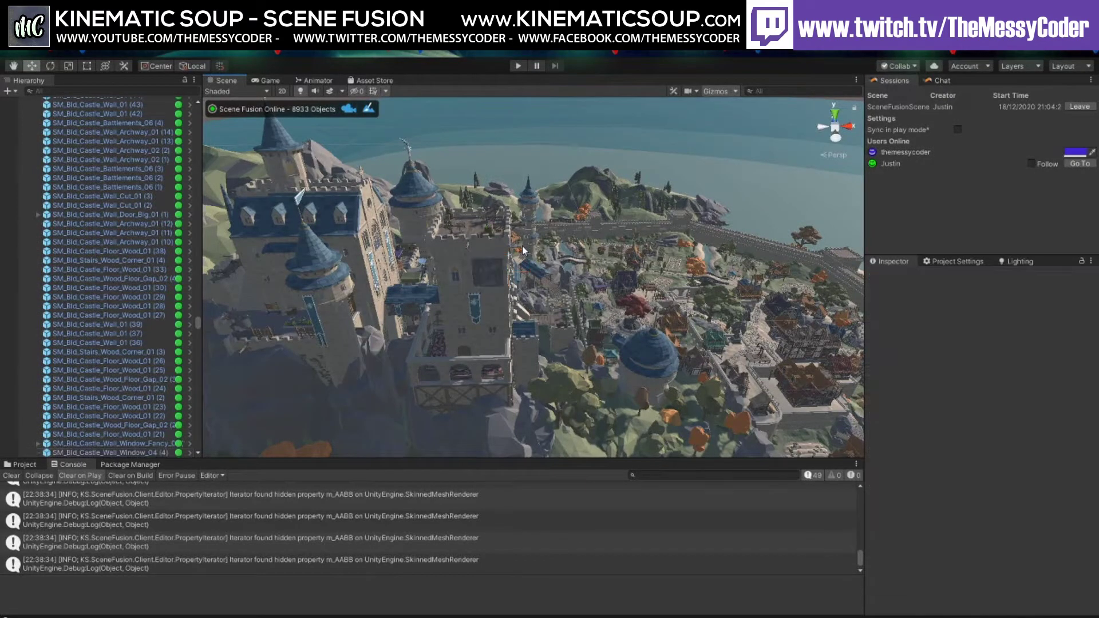
right_drag(551, 272, 520, 252)
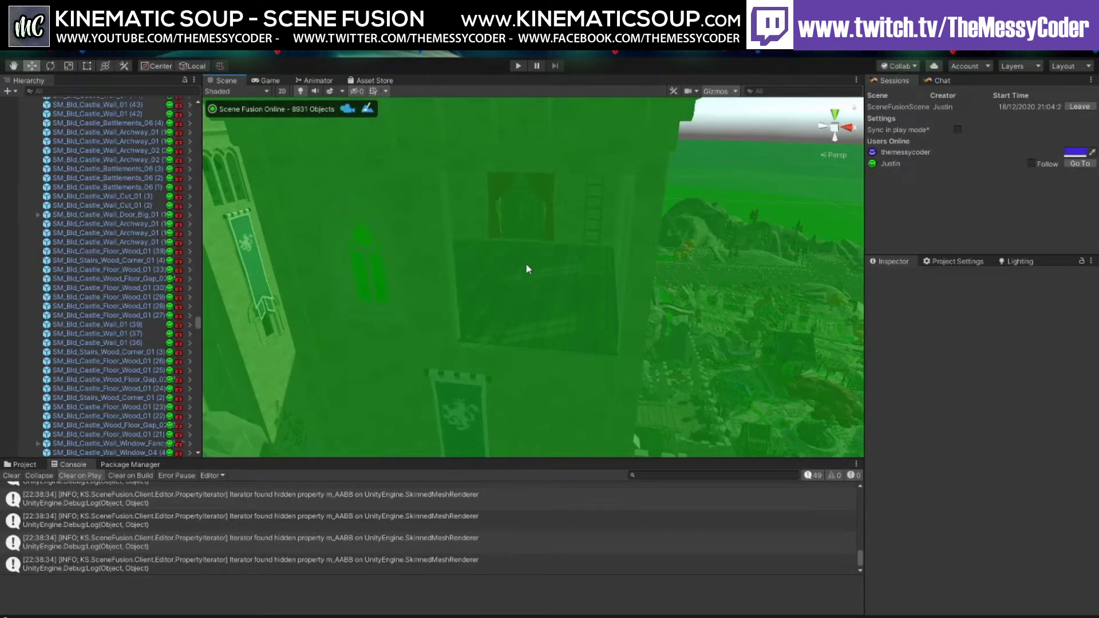
Fly up to the castle tower, select the SM_Bld_Castle_Wall_Window_Fancy_01 window and orbit around it
mouse_move(528, 269)
right_down()
mouse_move(655, 238)
mouse_move(515, 270)
right_up()
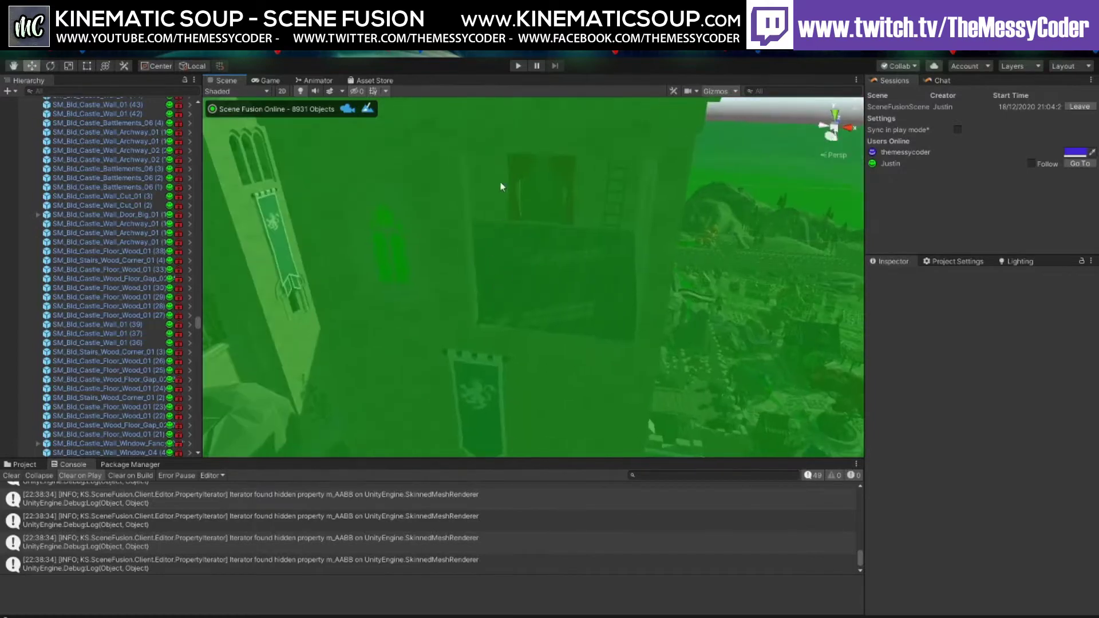
right_drag(566, 294, 267, 251)
key(s)
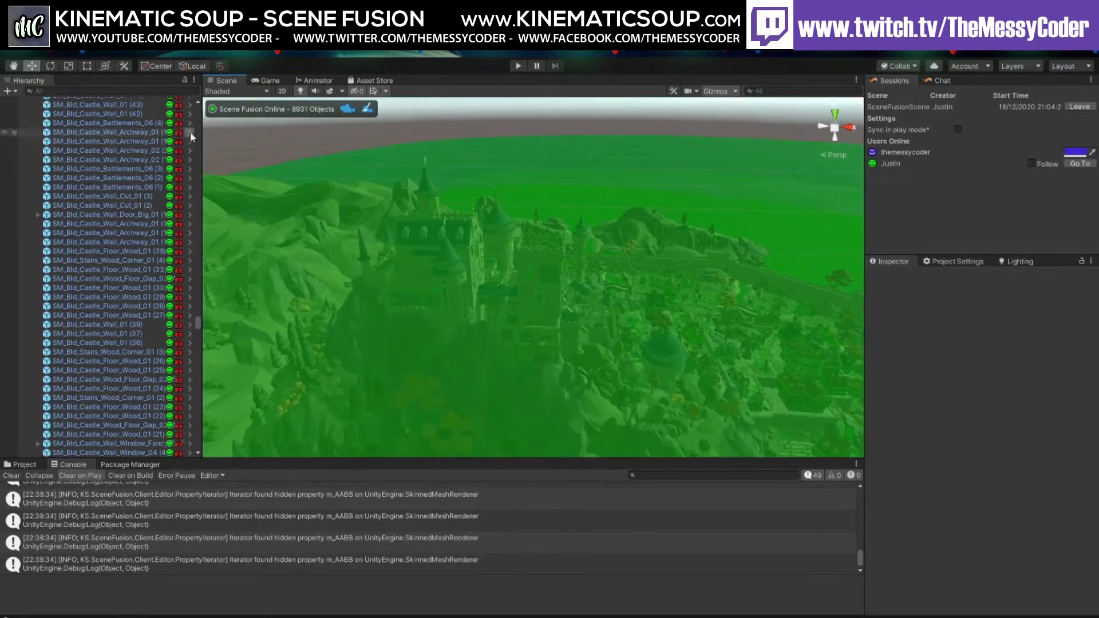
right_drag(496, 293, 477, 258)
key(w)
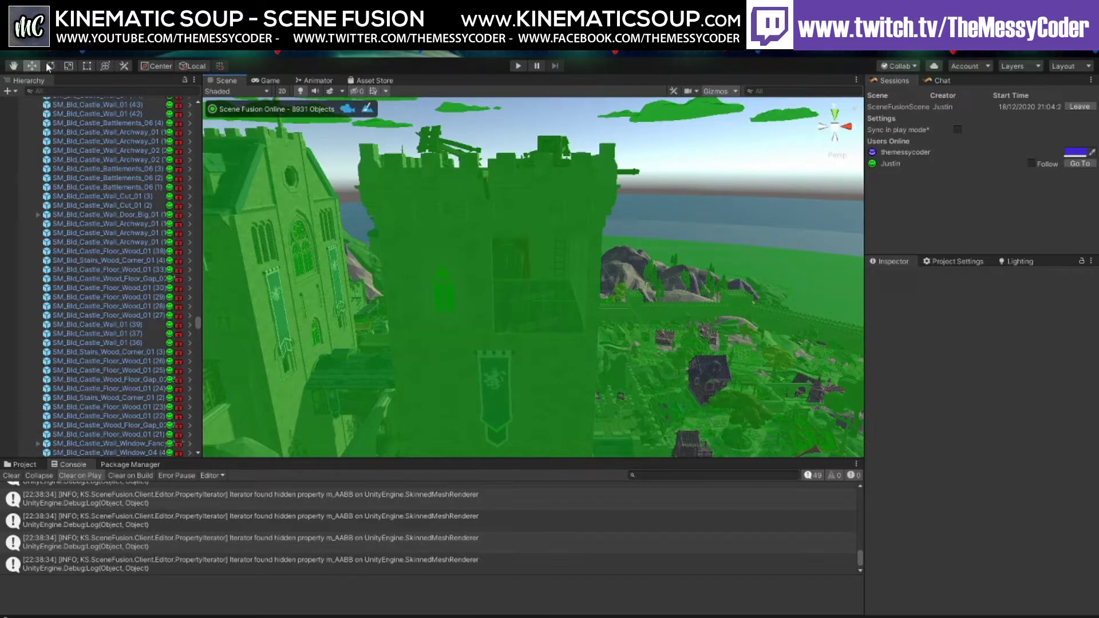
click(542, 287)
alt+drag(564, 245, 639, 227)
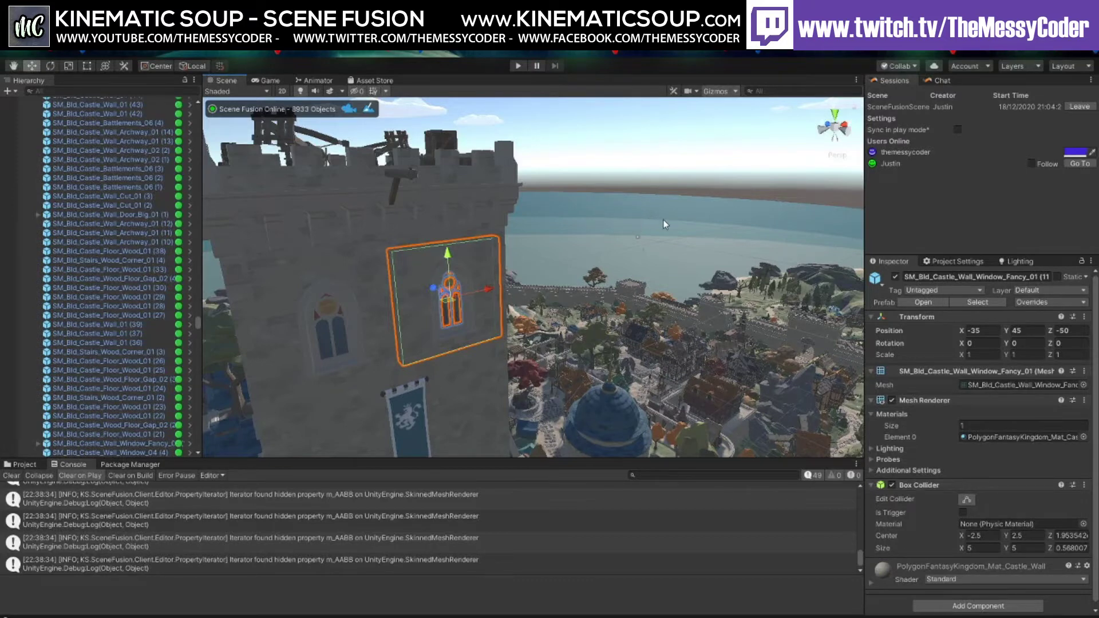
Post a #select link for the fancy tower window in the Scene Fusion chat
click(937, 79)
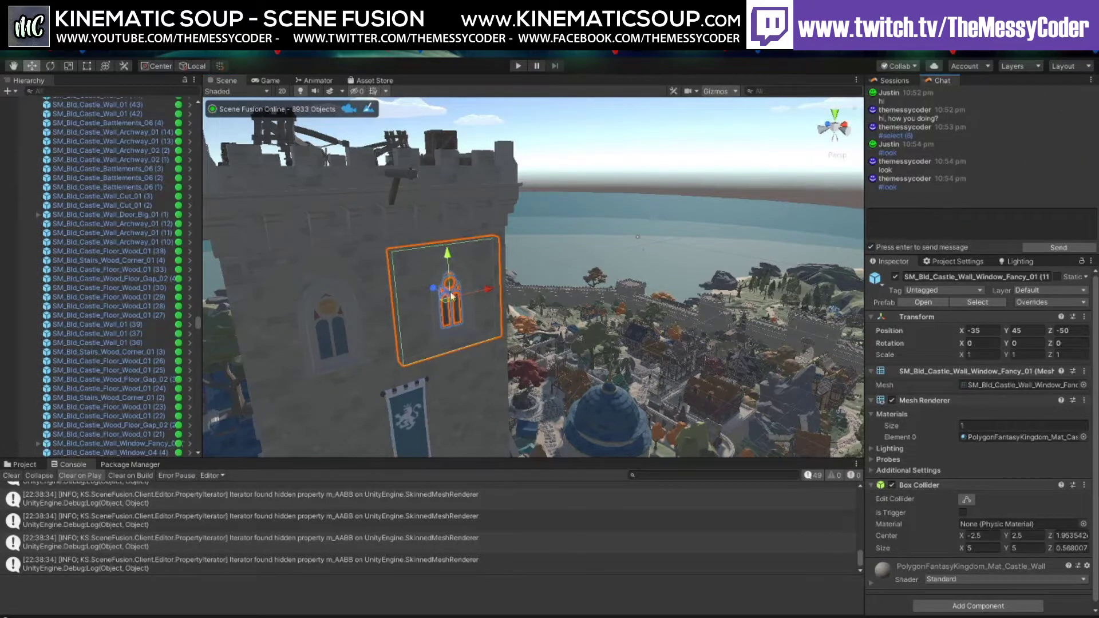
scroll(103, 284, down, 15)
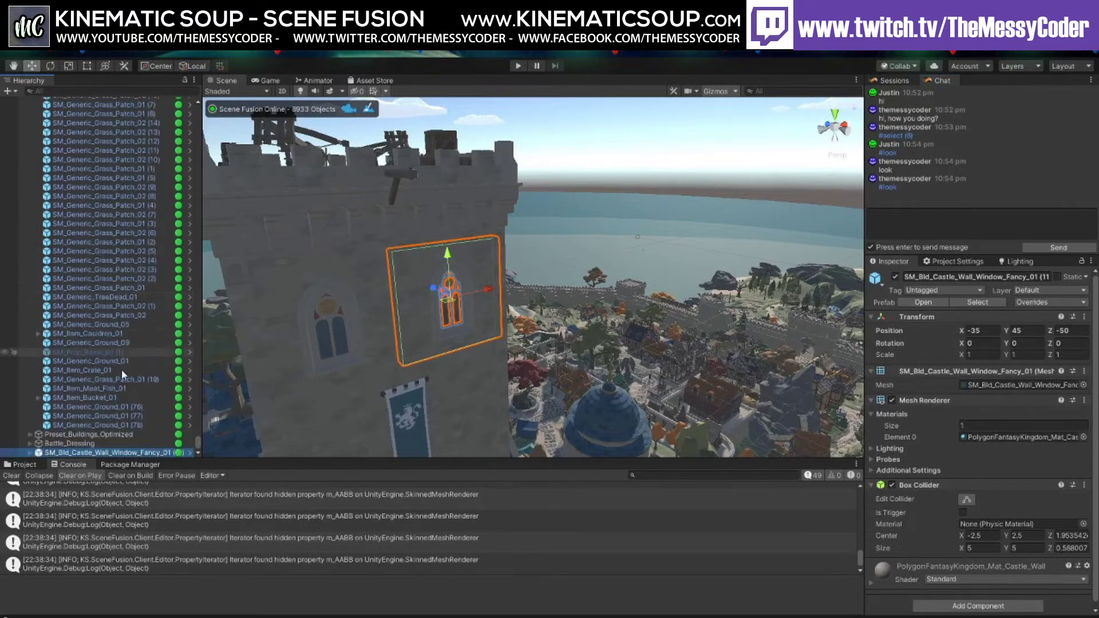
click(941, 223)
text(#select)
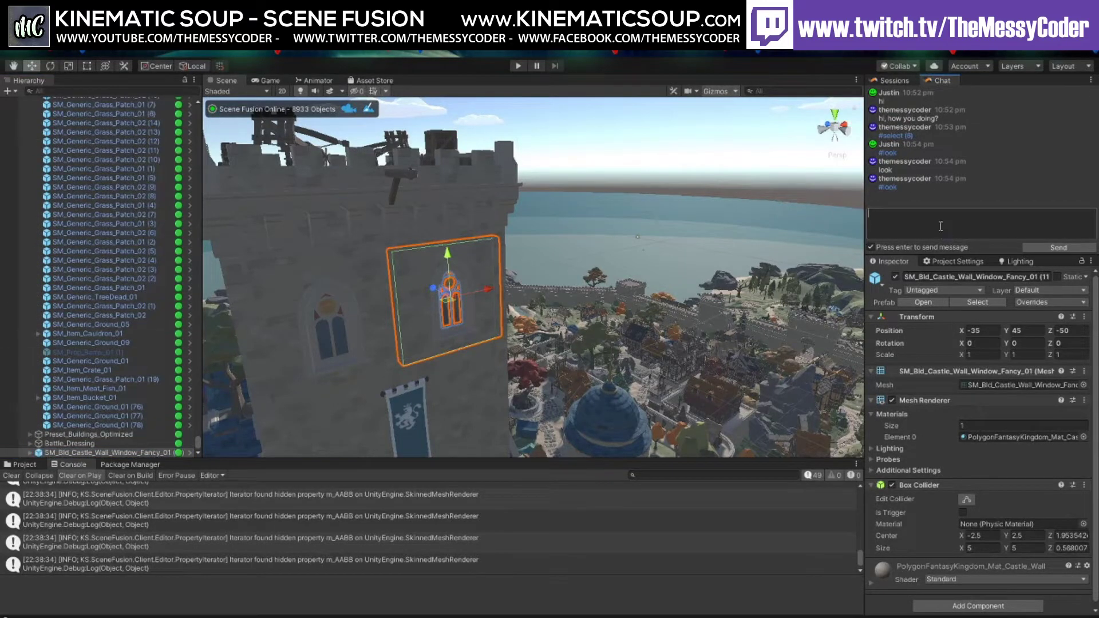
key(Return)
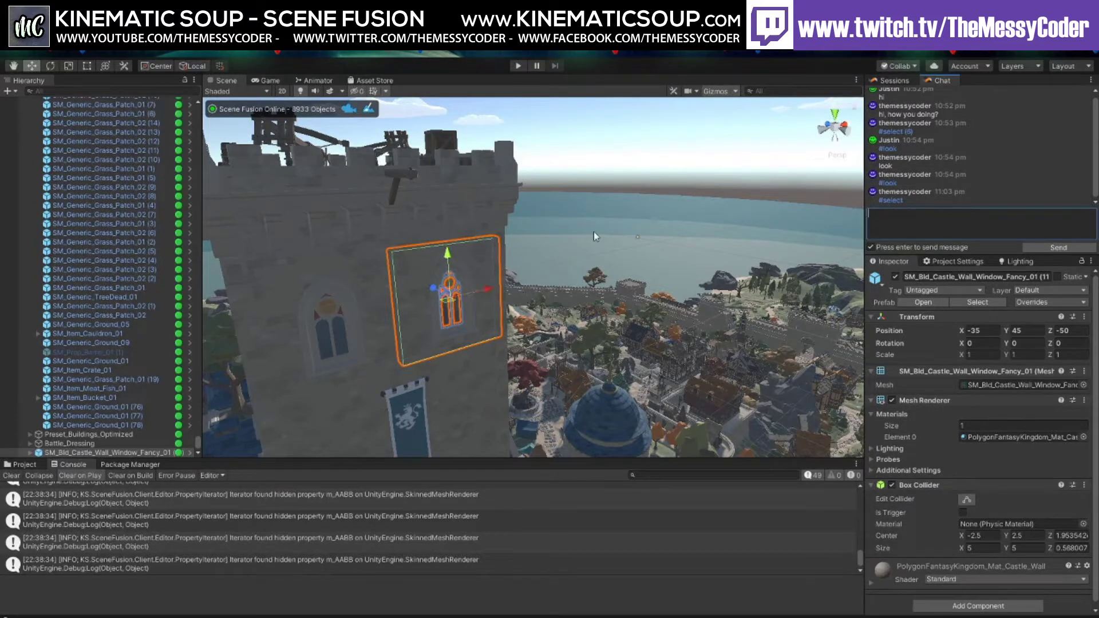
Orbit the Scene view closer around the castle tower, then pull back to frame the fancy window from another side
right_drag(593, 231, 647, 231)
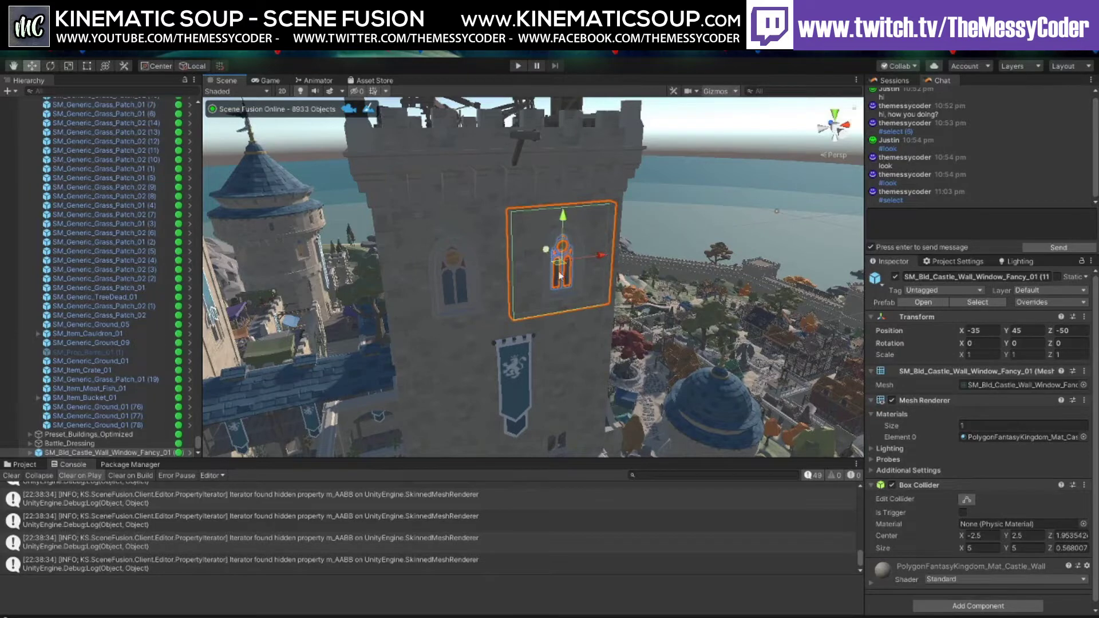
right_drag(561, 276, 545, 271)
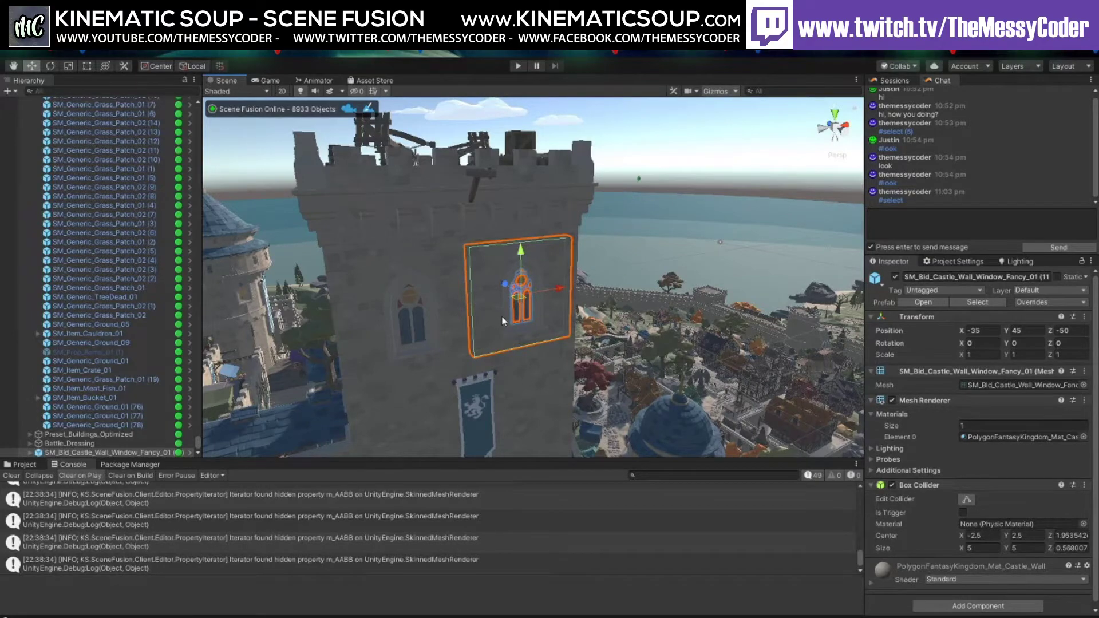
Orbit around the SM_Bld_Castle_Wall_Window_Fancy_01 piece on the tower, reselecting it between views
alt+drag(432, 285, 472, 282)
scroll(438, 279, up, 5)
scroll(478, 267, down, 8)
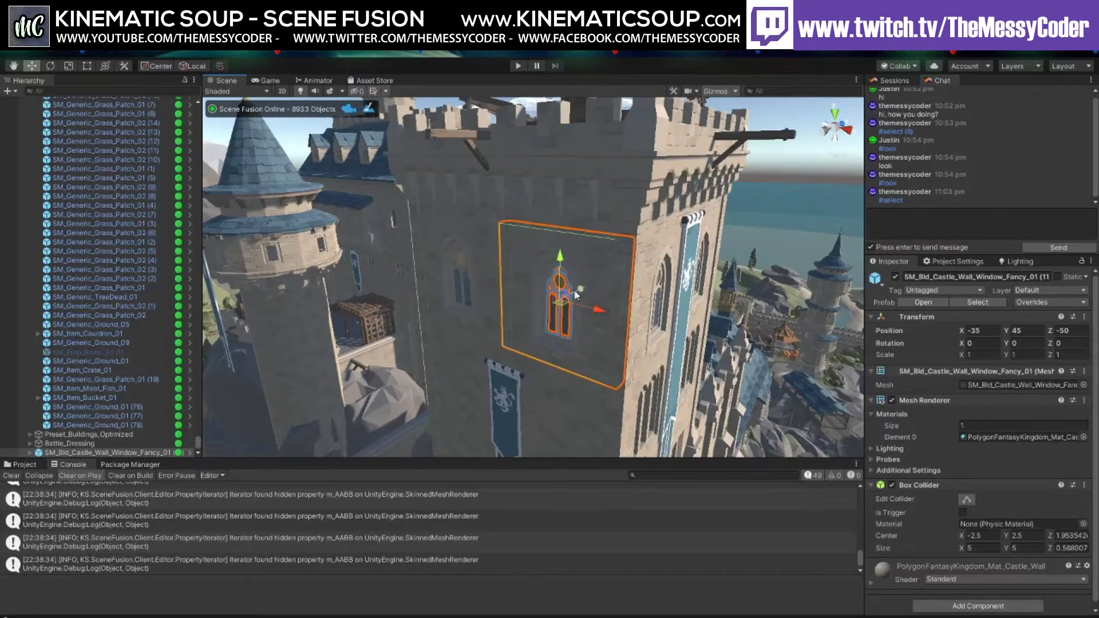
alt+drag(593, 256, 526, 293)
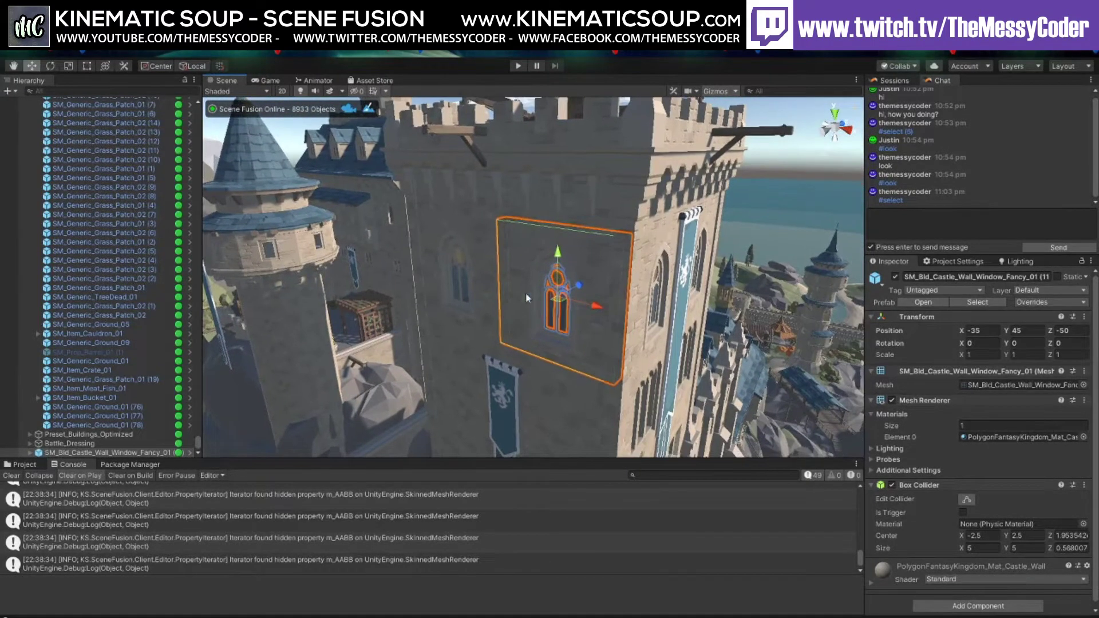
click(785, 156)
click(603, 259)
alt+drag(534, 234, 599, 235)
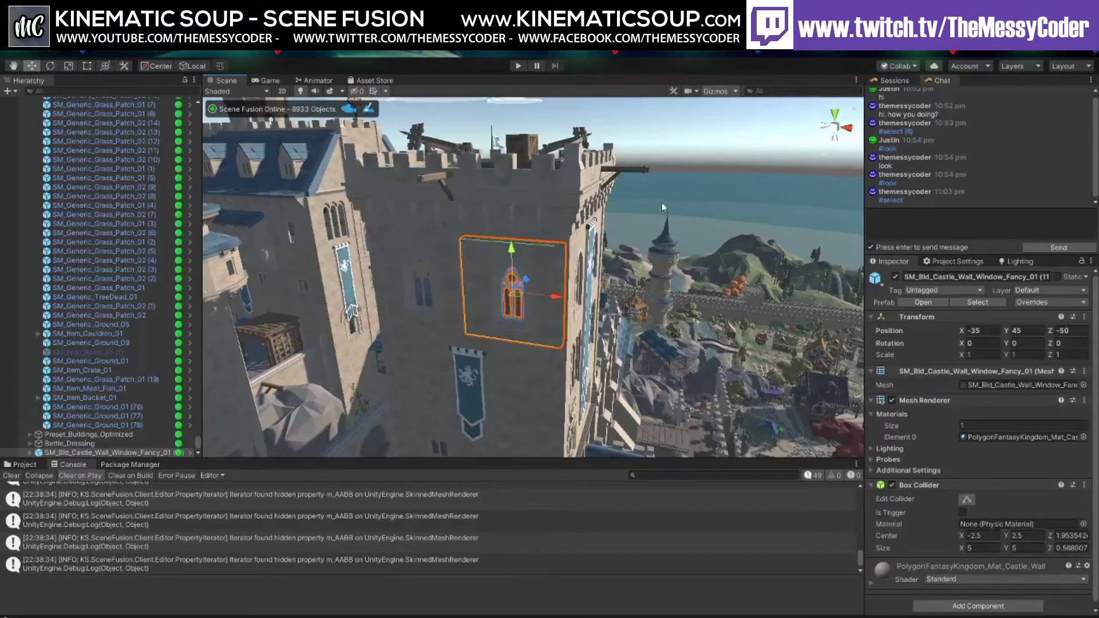
Deselect the window wall and fly toward the tower's blue lion banner and arched windows
click(670, 147)
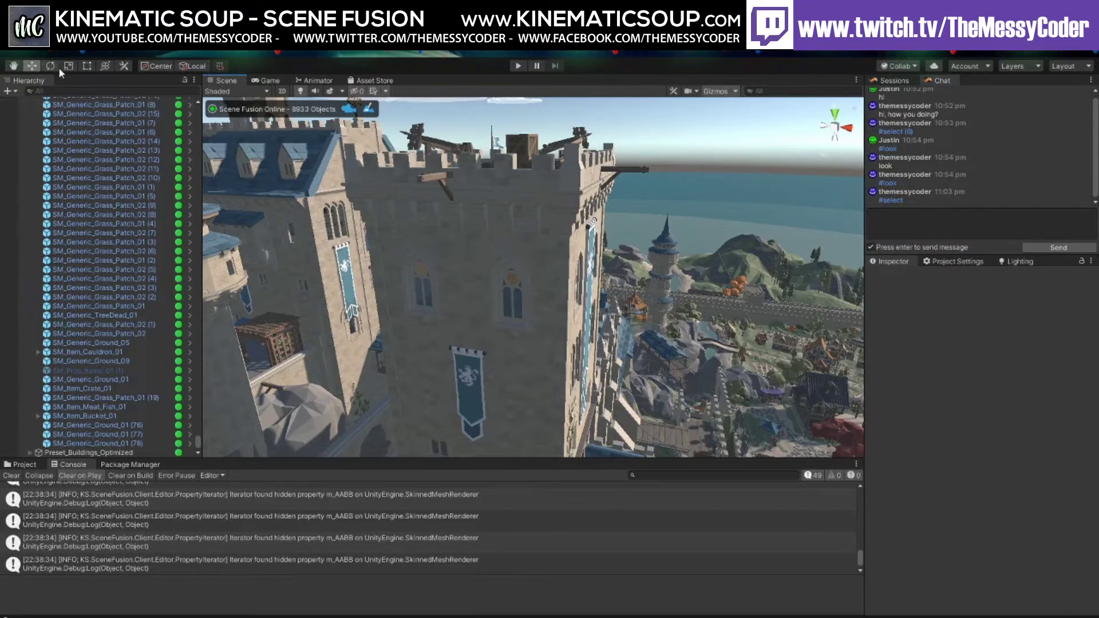
right_drag(447, 250, 554, 245)
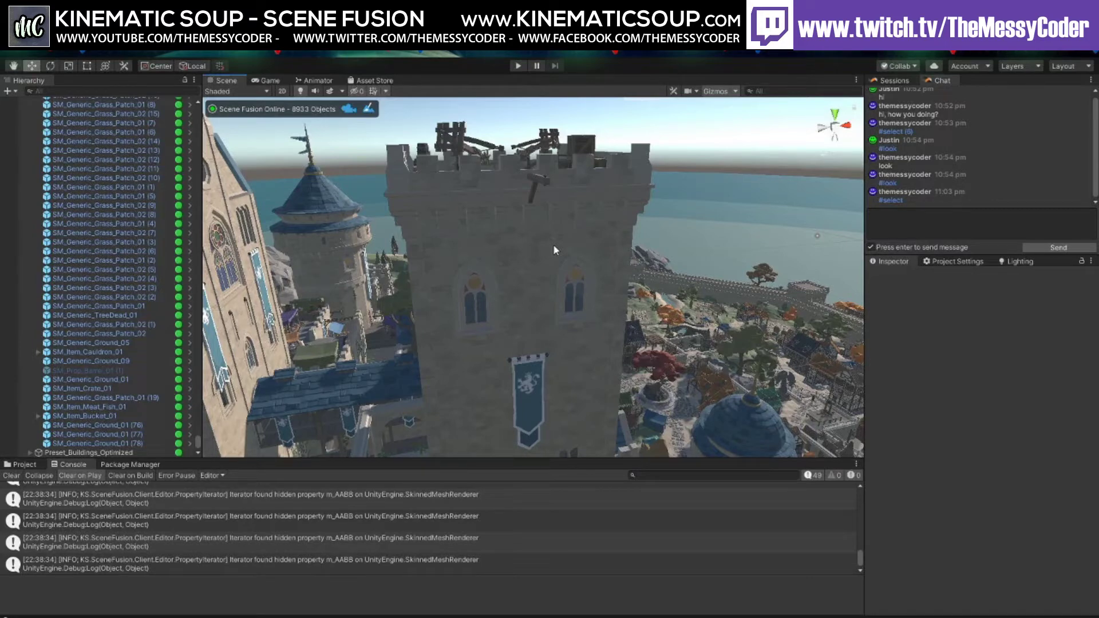
right_drag(589, 253, 207, 261)
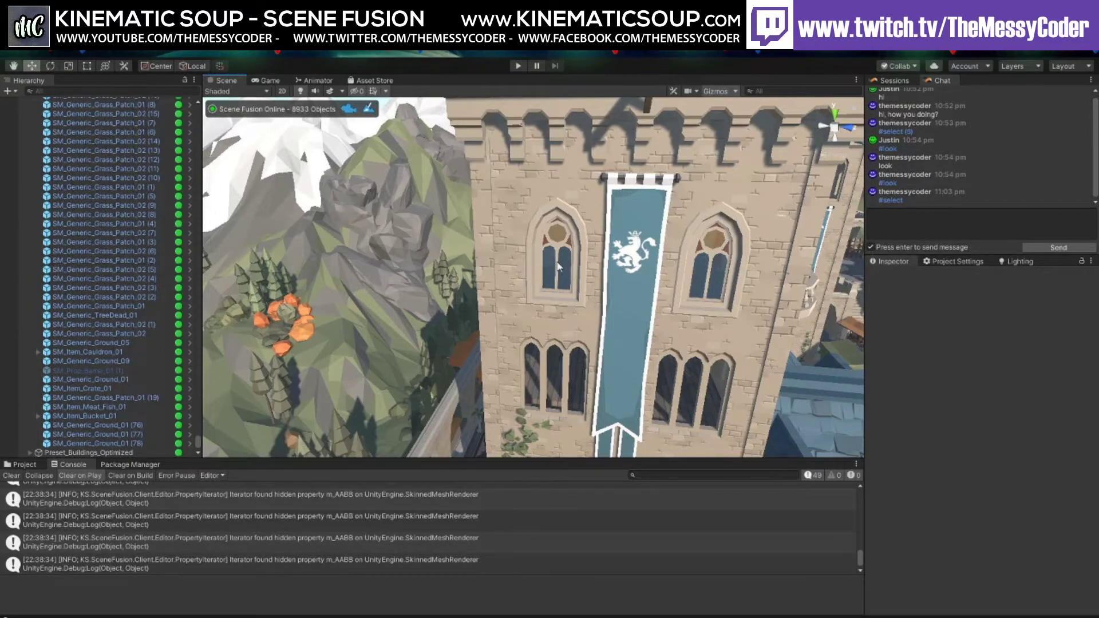
Orbit out over the walled castle town, river, sea and surrounding mountains
key(alt)
alt+drag(468, 297, 596, 305)
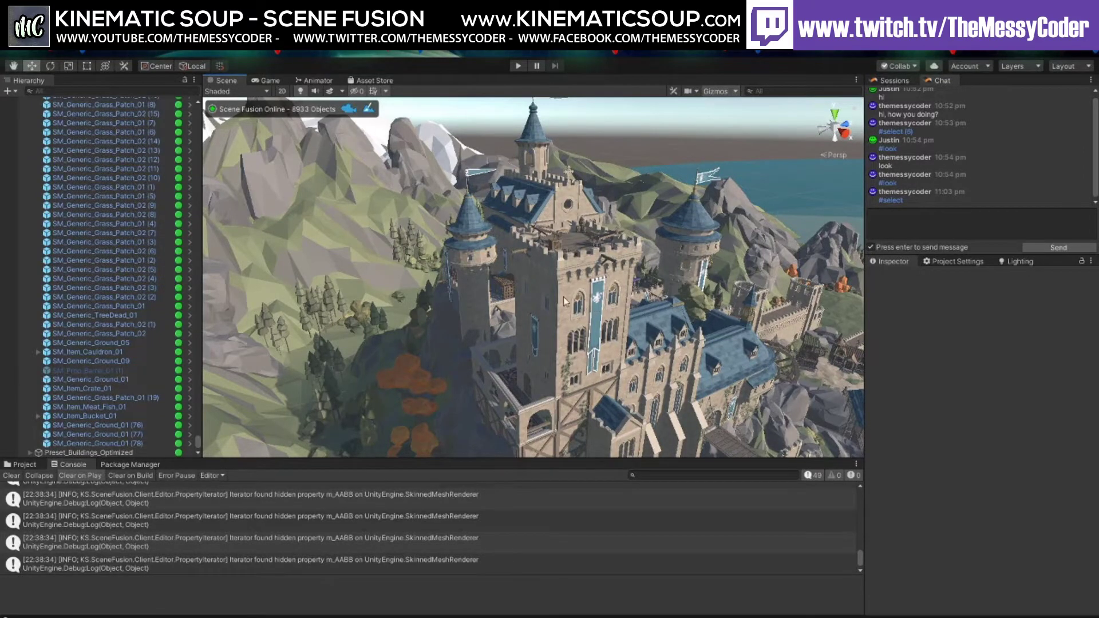
alt+drag(566, 301, 466, 333)
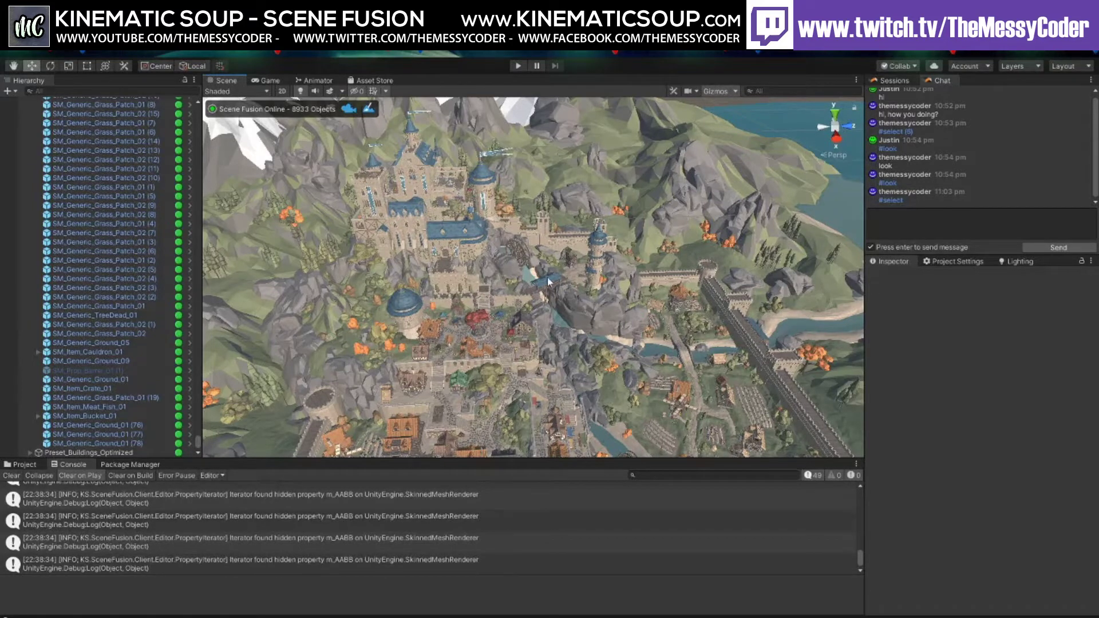
key(alt)
alt+drag(571, 239, 543, 277)
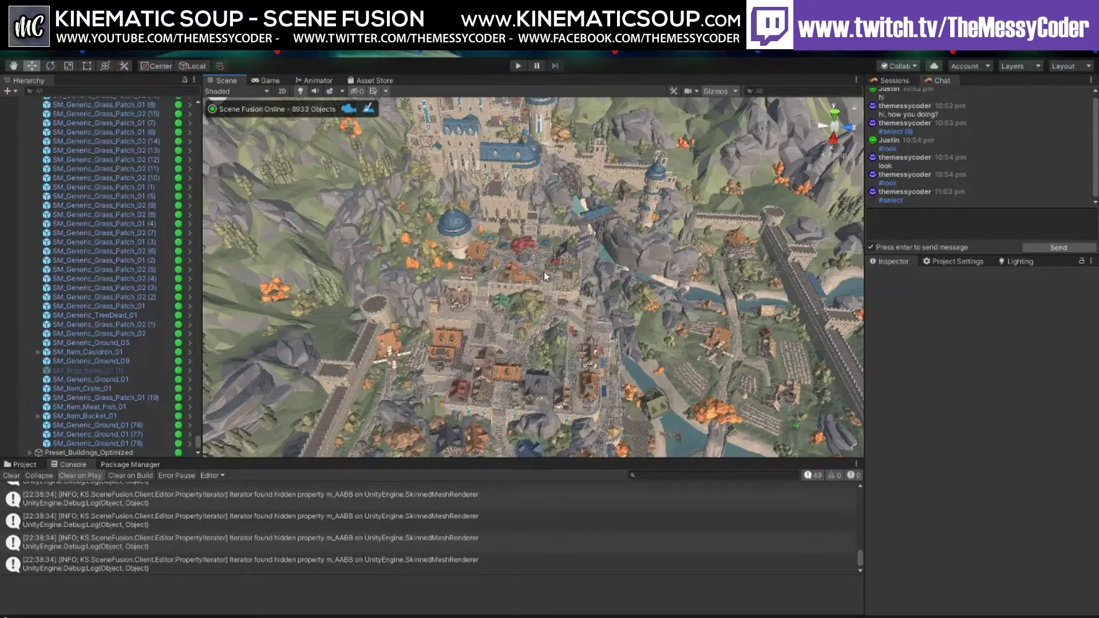
right_drag(544, 270, 666, 285)
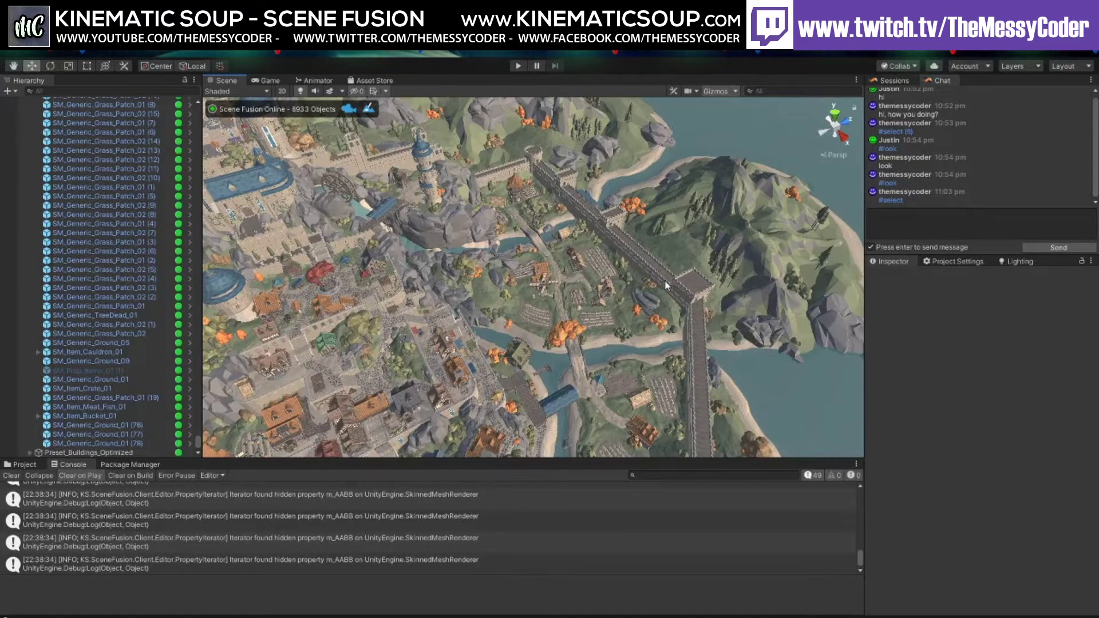
right_drag(683, 275, 536, 270)
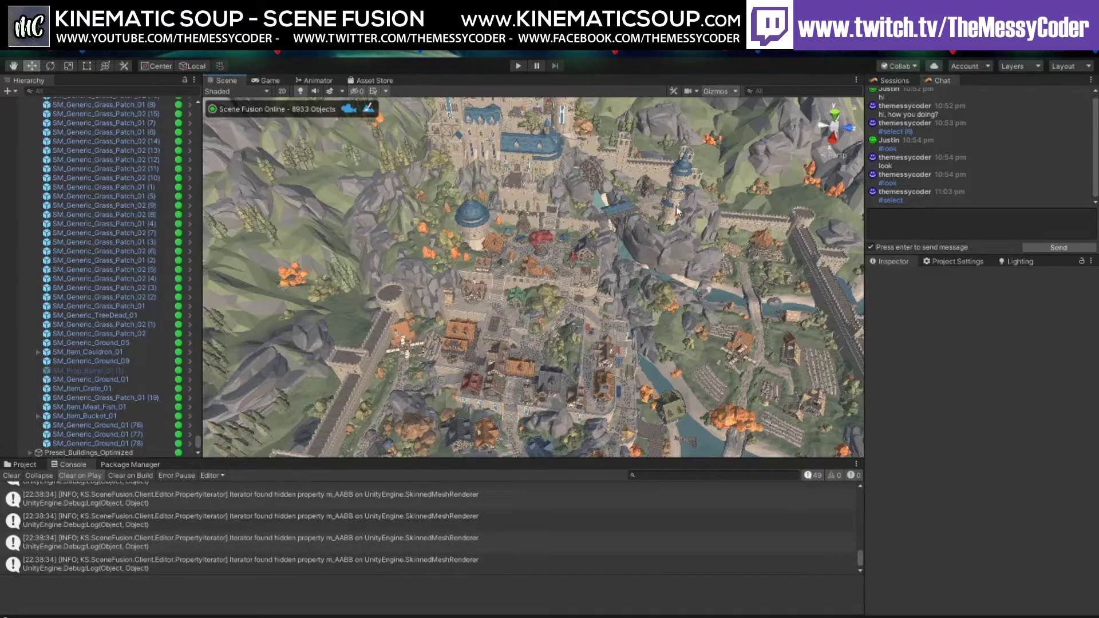
Select SM_Prop_Workbench_01_Preset in the Hierarchy, then select every scene object with Ctrl+A
scroll(139, 240, up, 5)
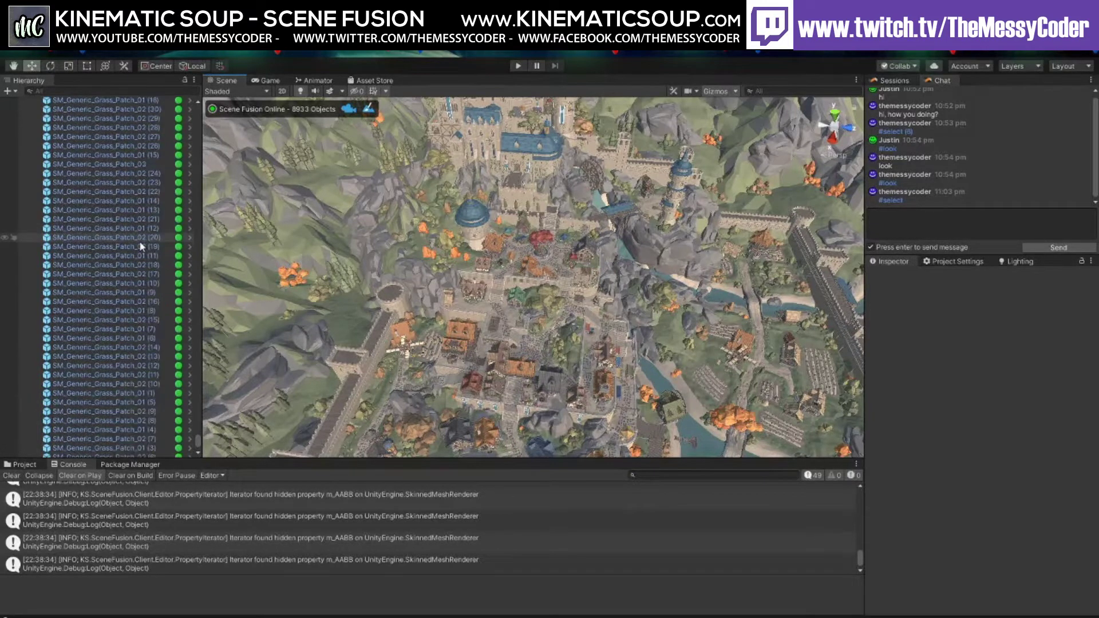
scroll(140, 244, up, 10)
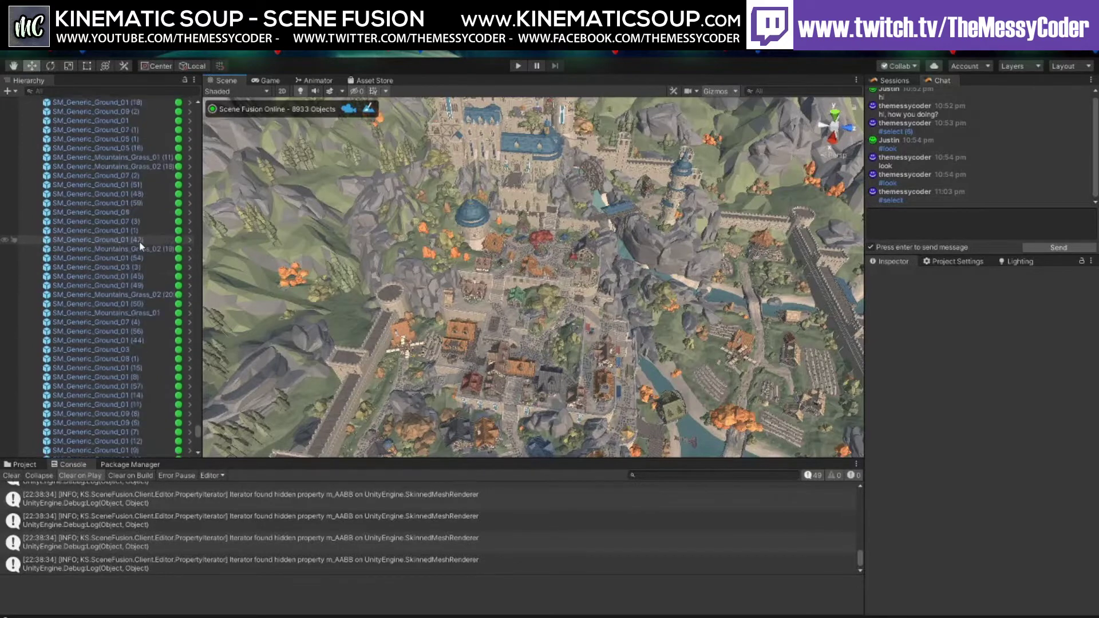
scroll(140, 246, up, 10)
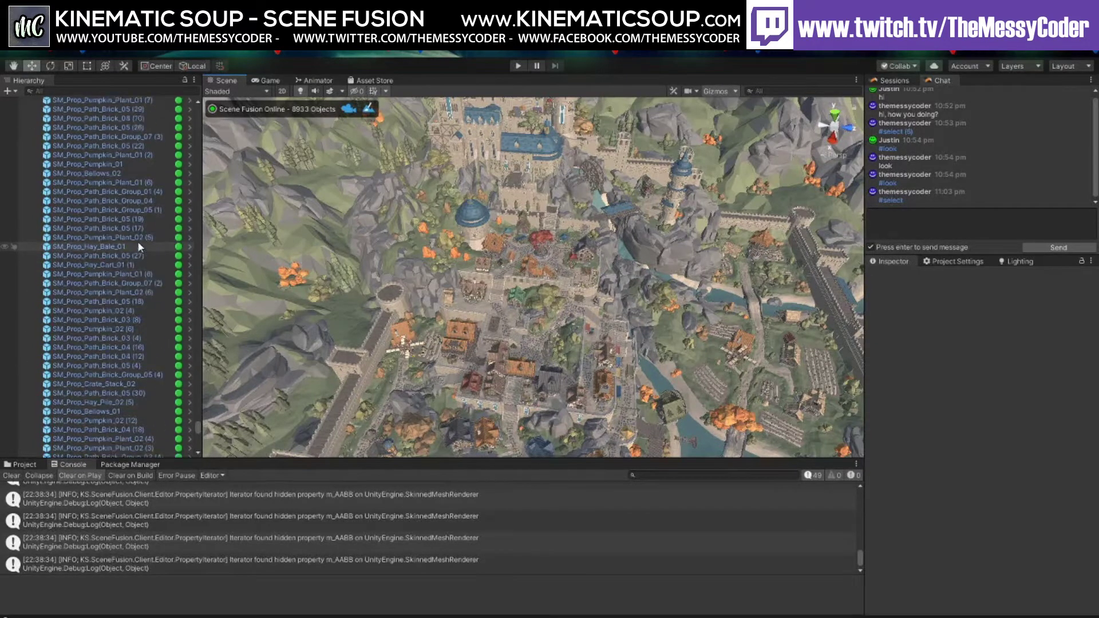
scroll(137, 246, up, 7)
click(132, 246)
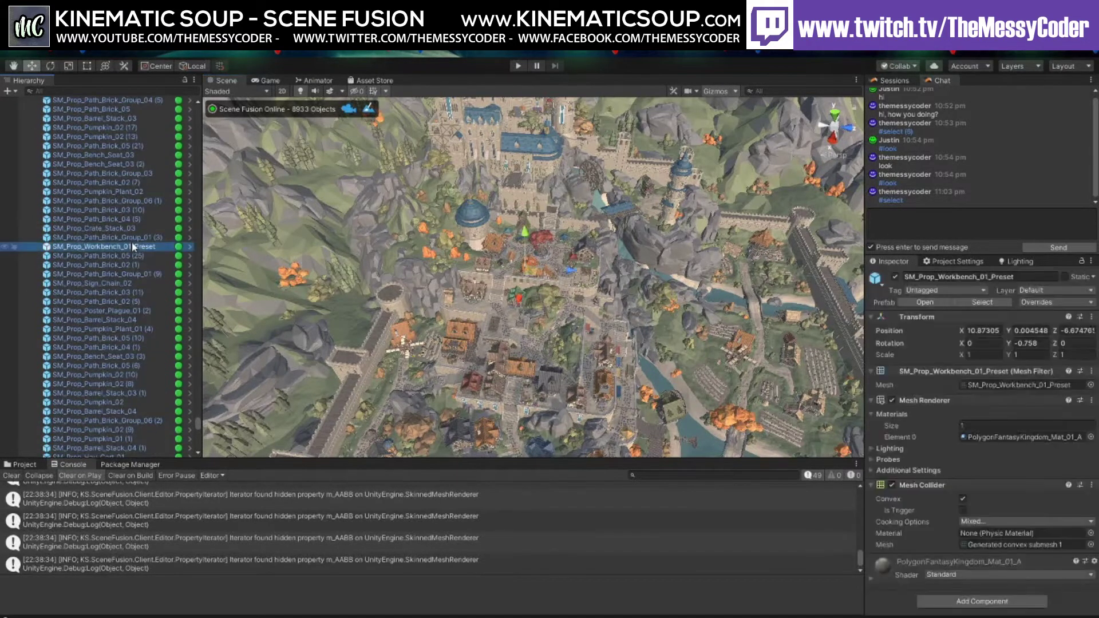
key(ctrl+a)
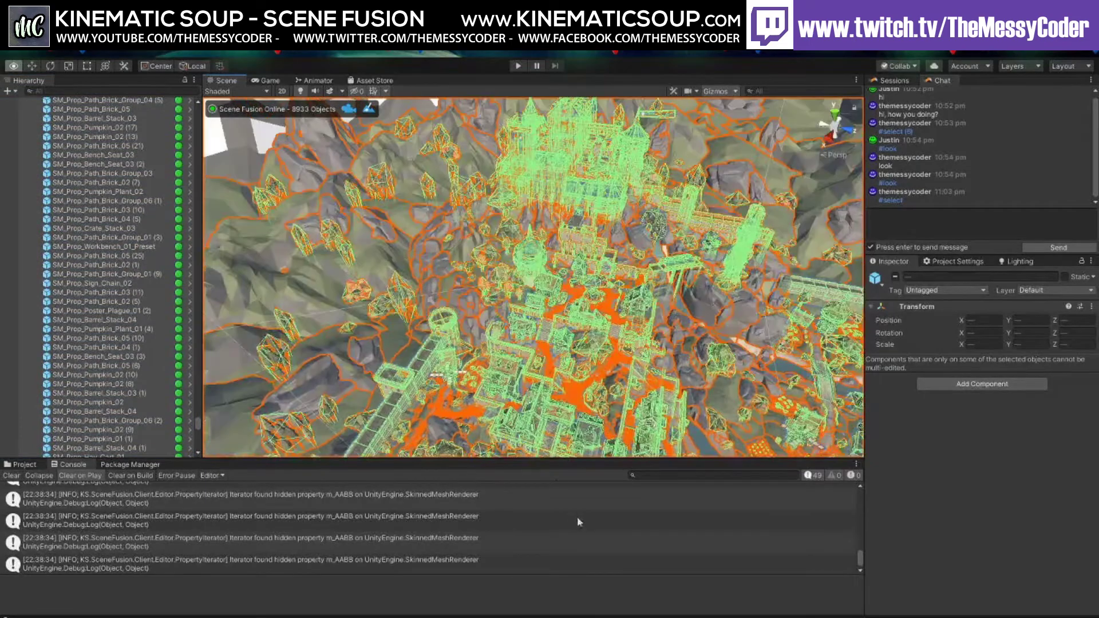
right_drag(338, 239, 527, 515)
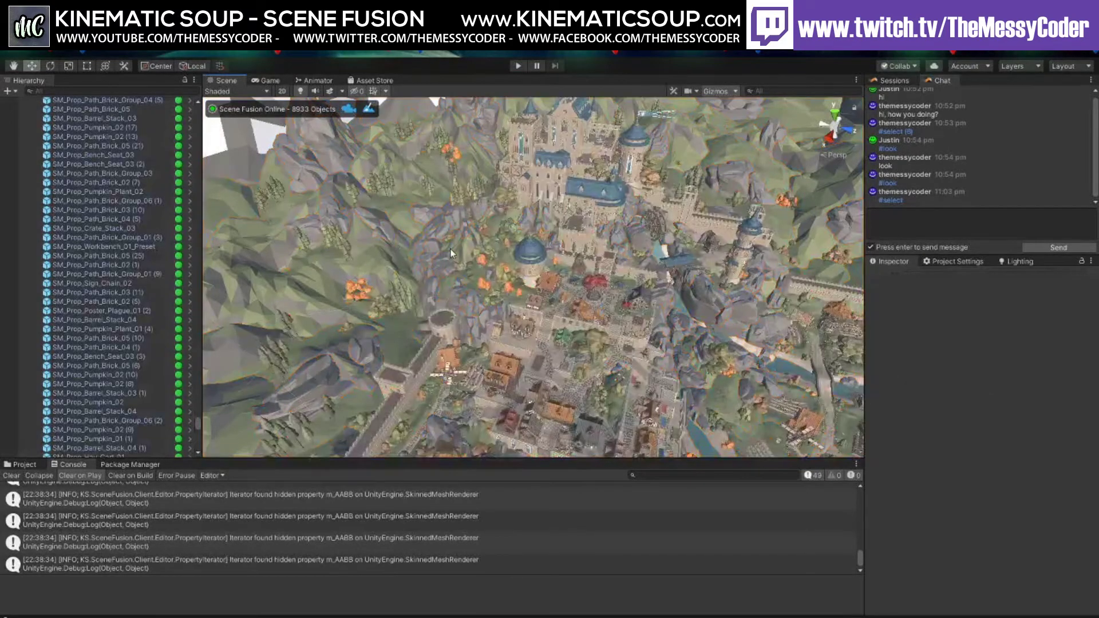
Clear the selection, fly down into the village and circle the red tree in the square
alt+drag(445, 274, 627, 296)
mouse_move(626, 296)
right_down()
mouse_move(499, 283)
mouse_move(378, 252)
mouse_move(315, 294)
mouse_move(460, 299)
mouse_move(294, 231)
mouse_move(630, 329)
mouse_move(622, 307)
right_up()
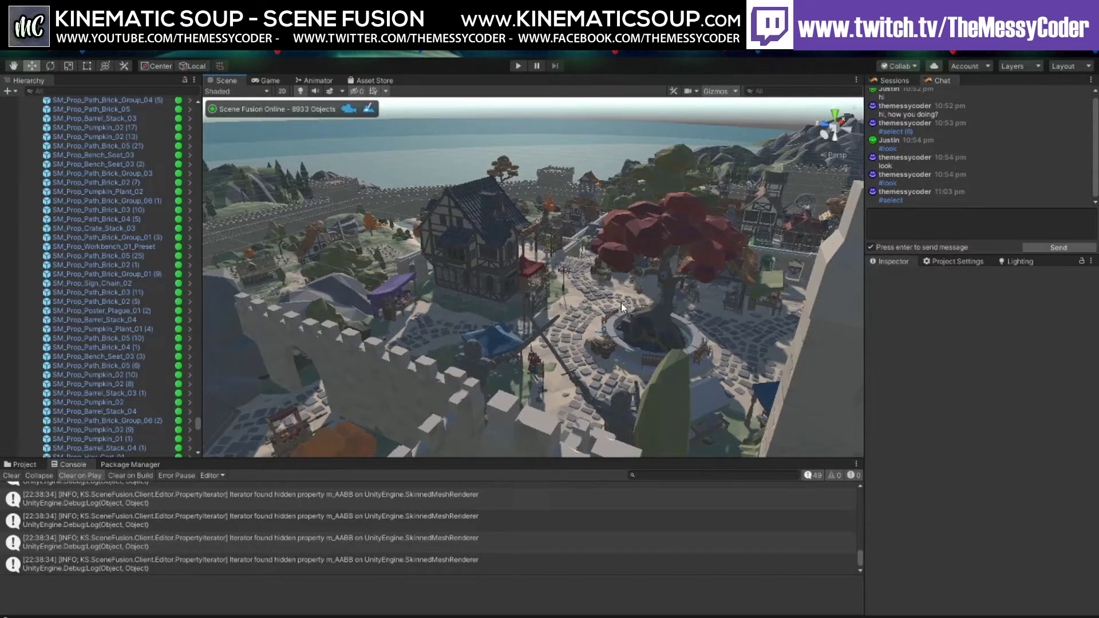
alt+drag(659, 255, 703, 293)
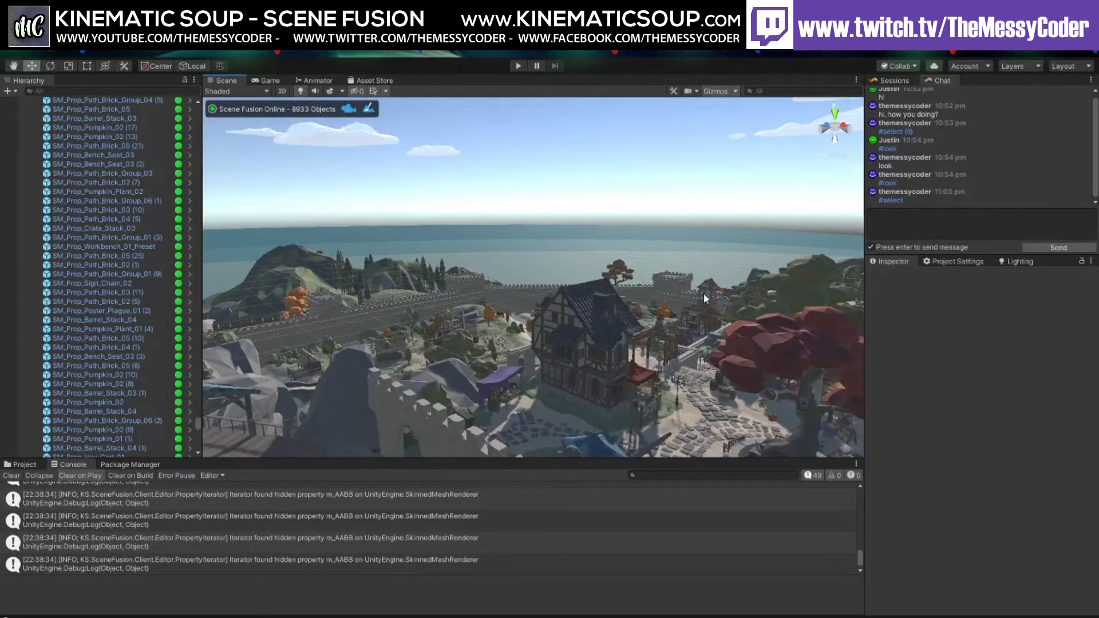
alt+drag(537, 304, 446, 291)
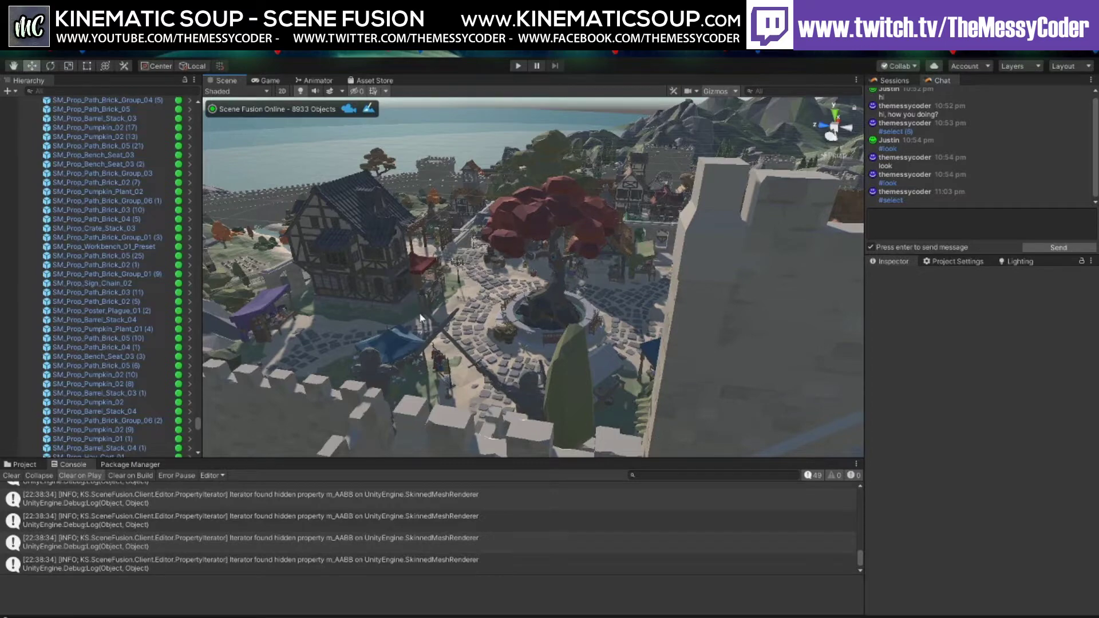
key(alt)
alt+drag(444, 279, 646, 308)
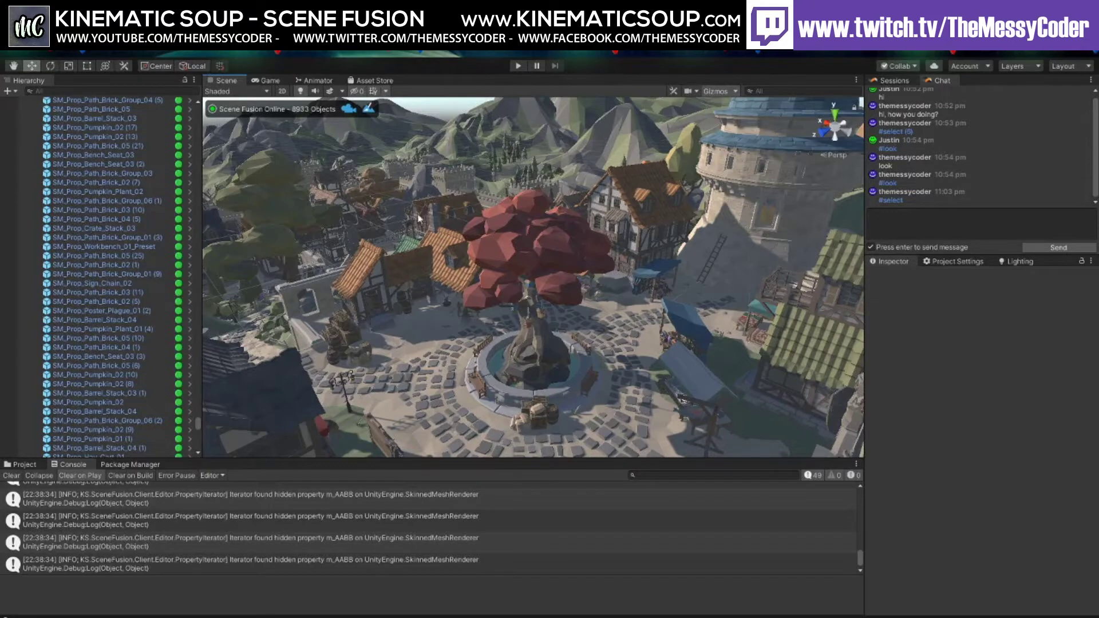
alt+drag(499, 290, 566, 291)
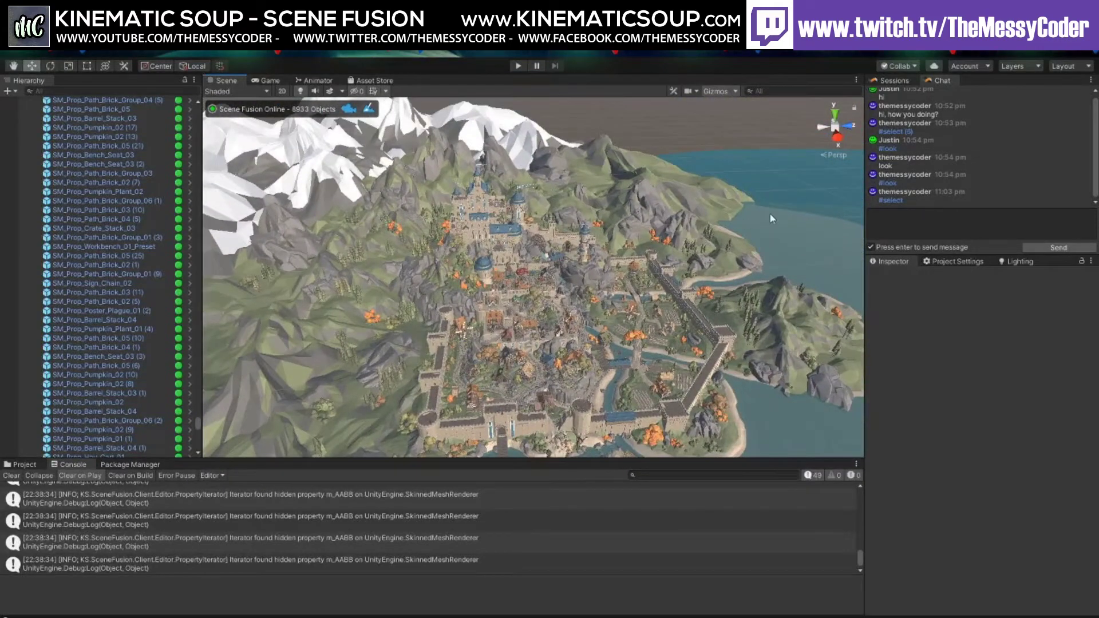
click(897, 81)
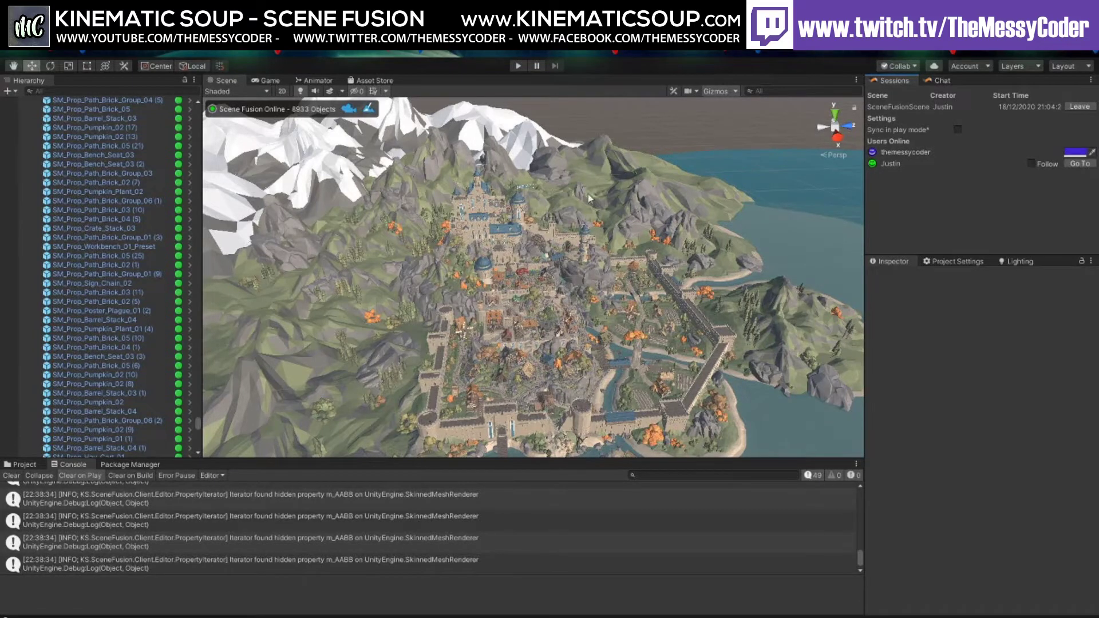
mouse_move(591, 199)
alt+mouse_down()
mouse_move(604, 200)
mouse_move(591, 225)
mouse_move(574, 214)
alt+mouse_up()
alt+drag(571, 211, 568, 215)
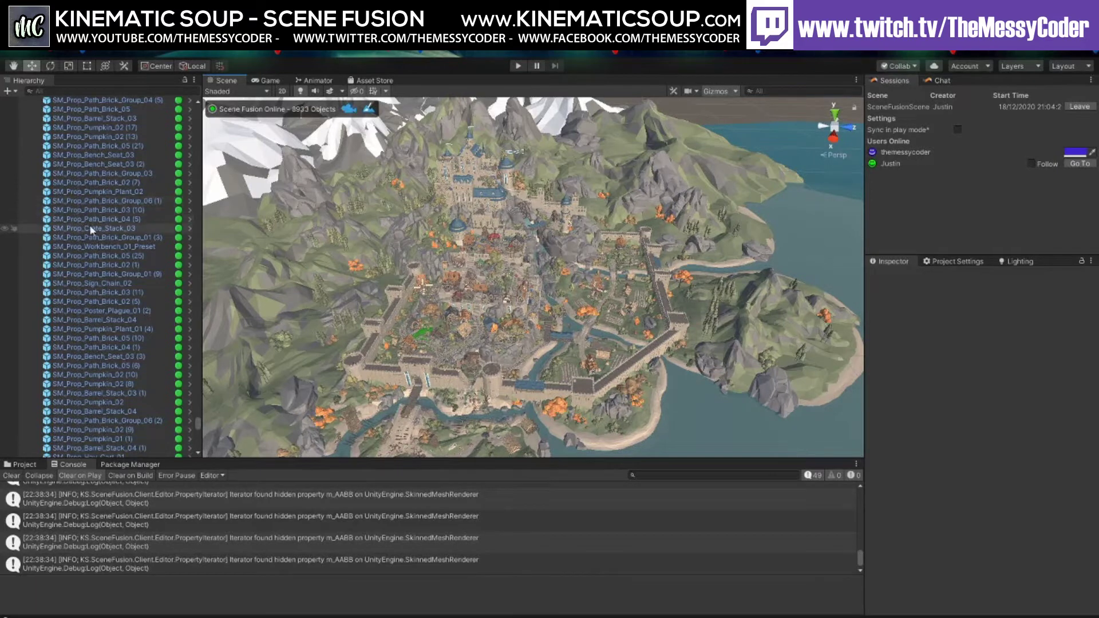
scroll(84, 226, down, 5)
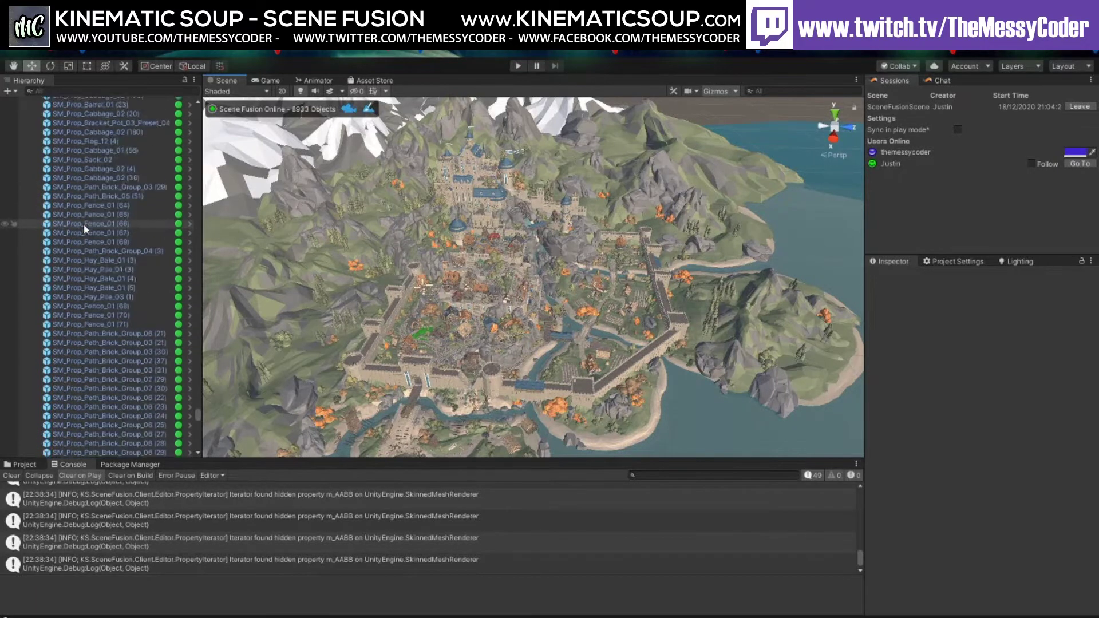
scroll(83, 224, up, 10)
Select SM_Prop_Sign_Wood_08 in the Hierarchy to show its properties in the Inspector
click(84, 224)
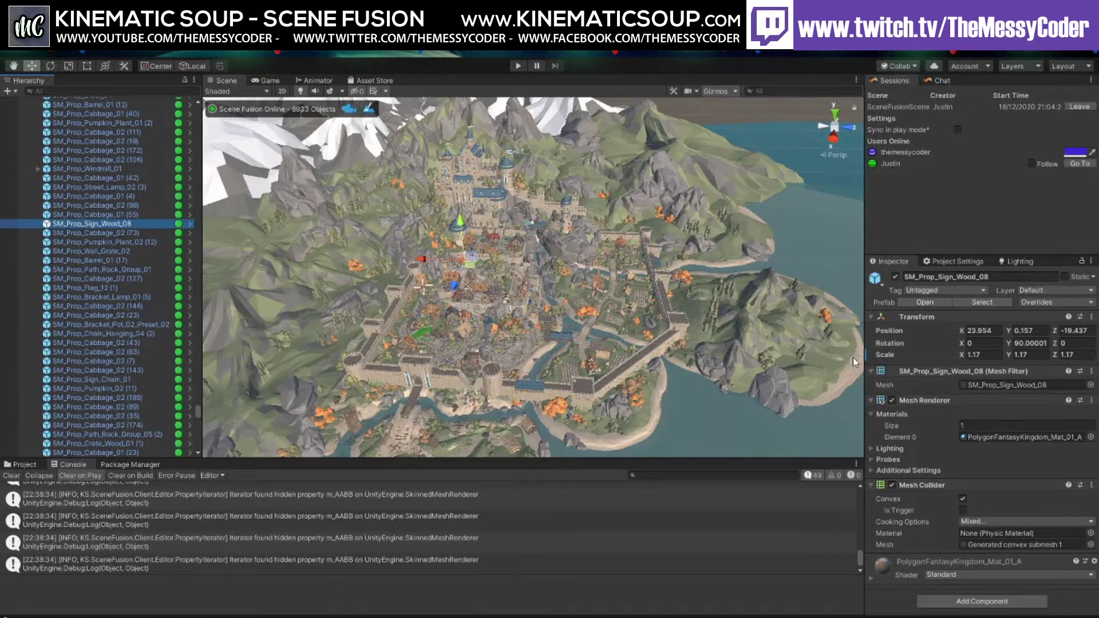
Open the SM_Prop_Sign_Wood_08 prefab in isolation, orbit around the sign, then return to the kingdom scene
click(918, 303)
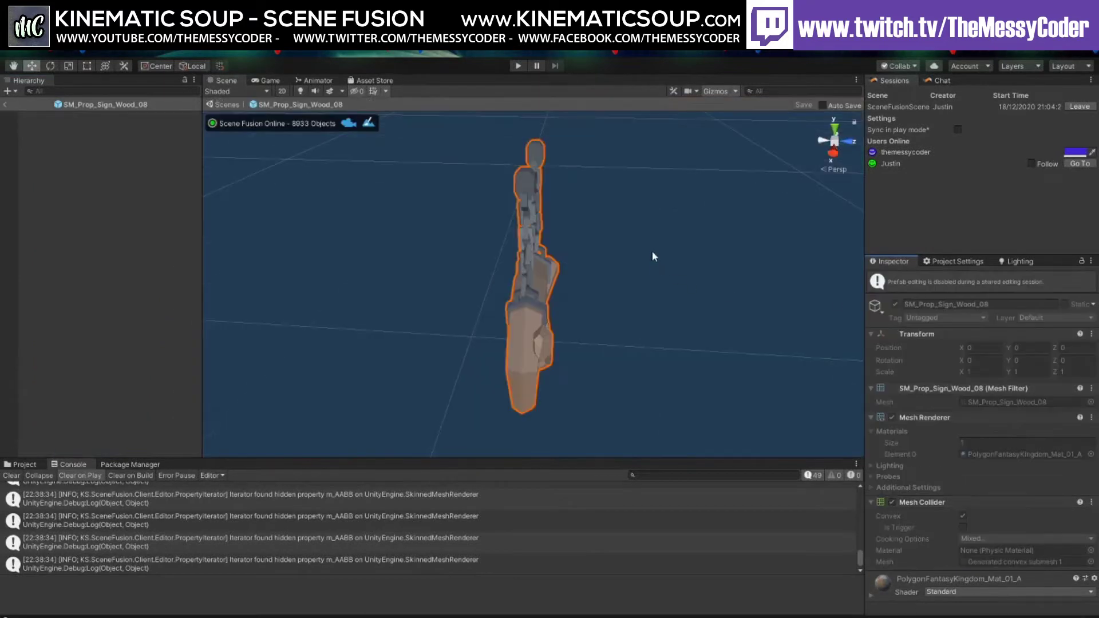
alt+drag(654, 257, 452, 216)
scroll(654, 296, up, 3)
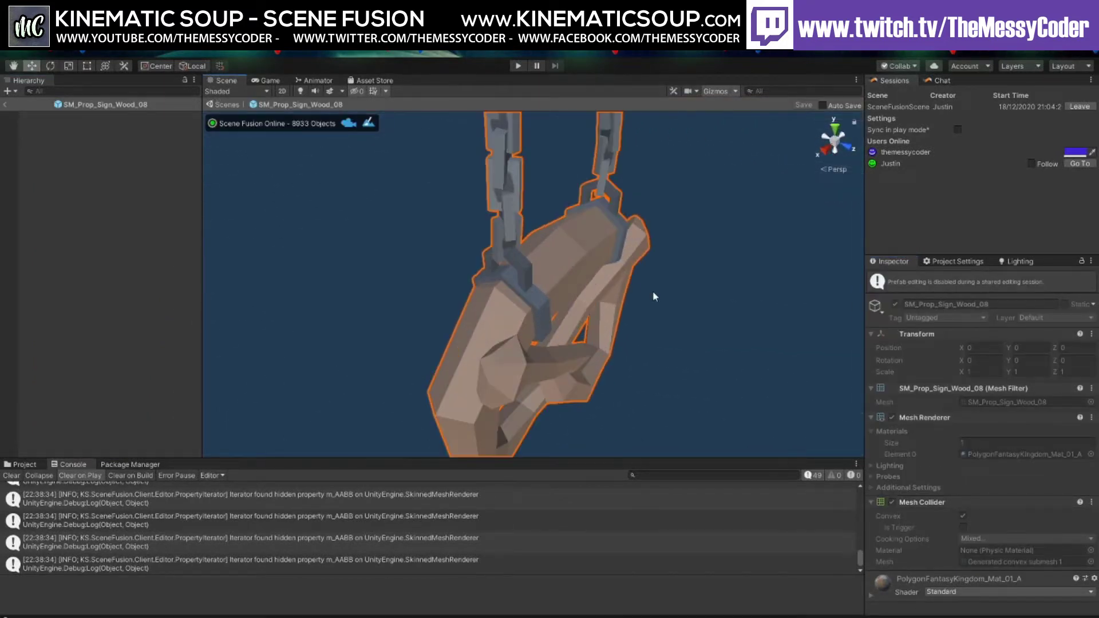
alt+drag(654, 296, 457, 208)
scroll(513, 275, down, 5)
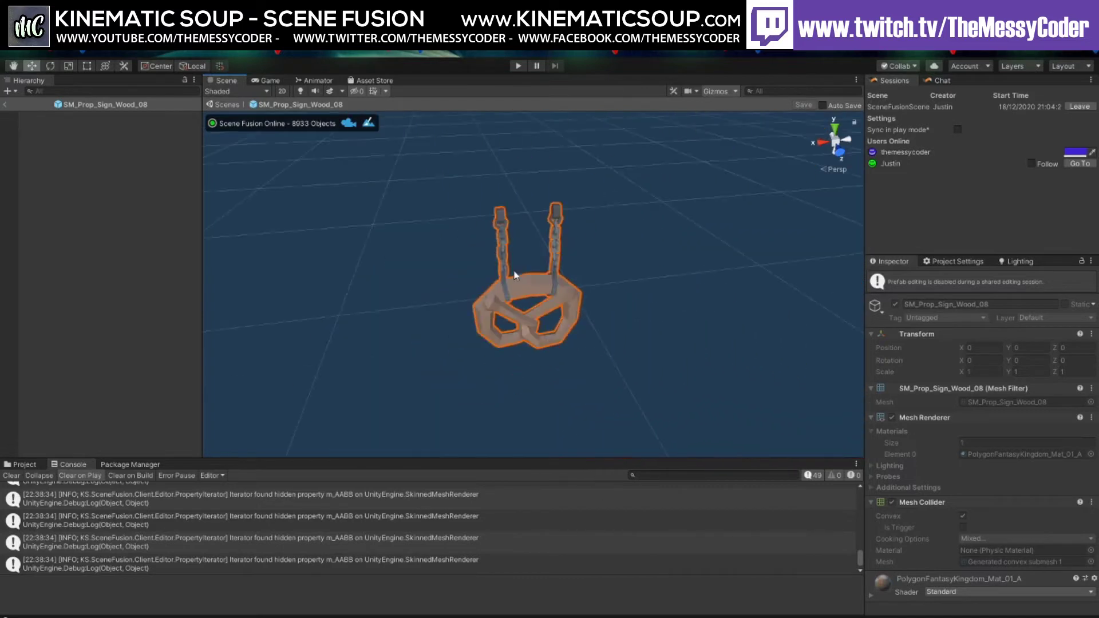
scroll(541, 277, up, 5)
scroll(544, 282, down, 3)
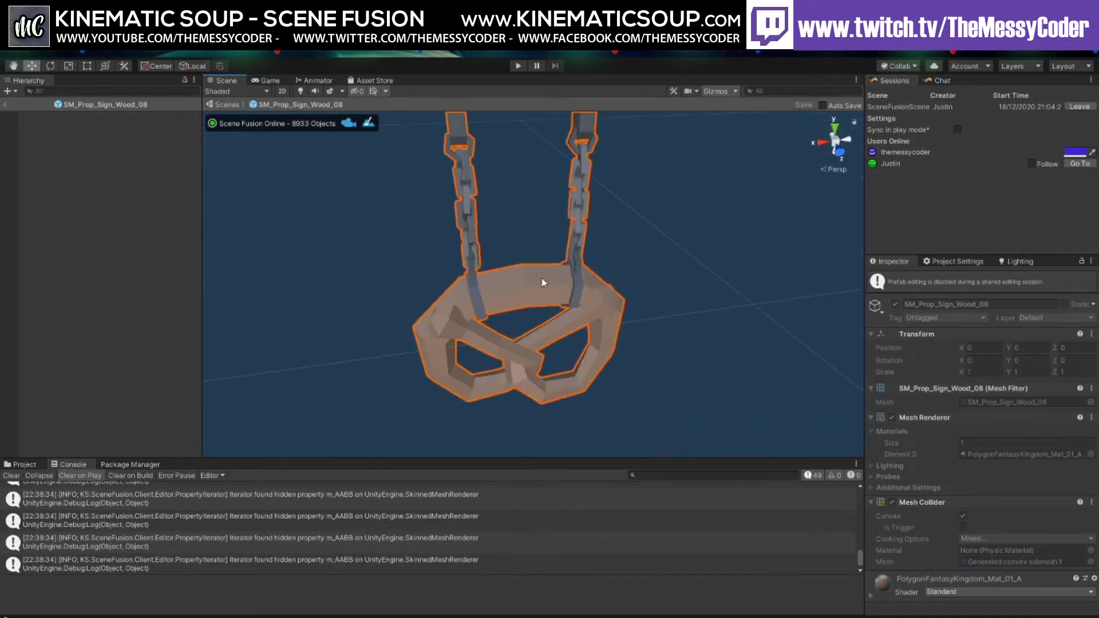
click(70, 107)
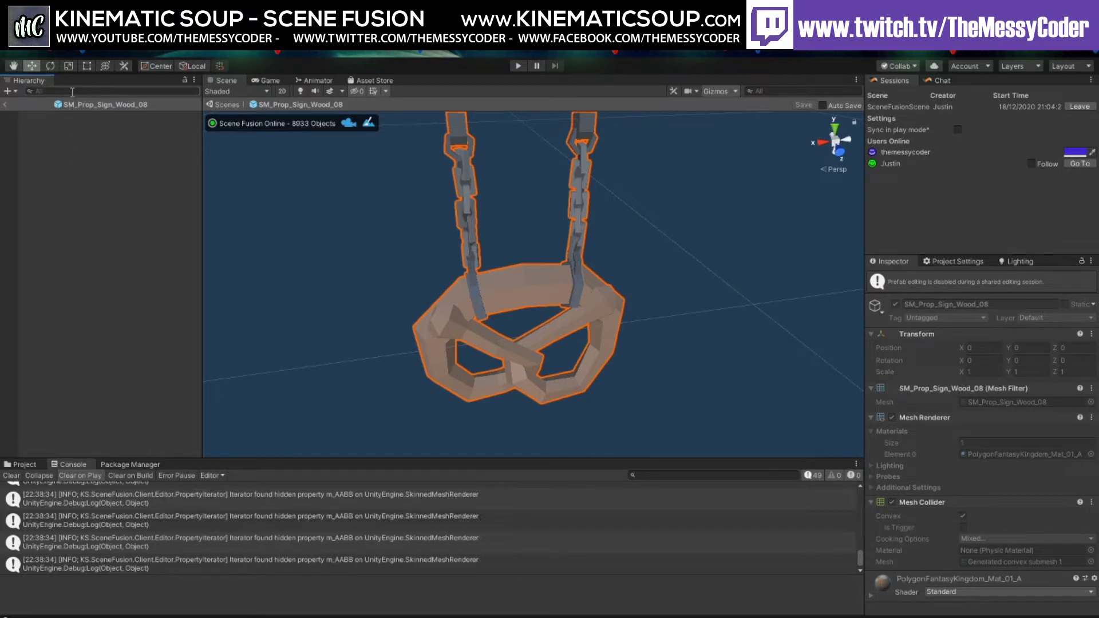
click(6, 102)
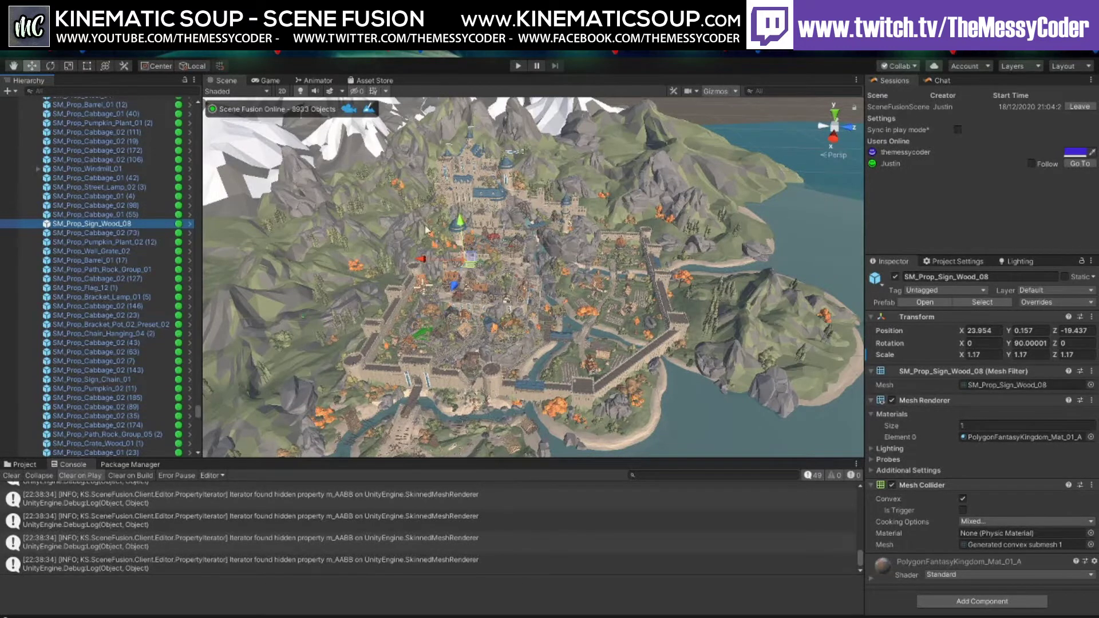
Orbit and zoom down over the castle toward the town centre's houses and rocks
alt+drag(397, 210, 524, 252)
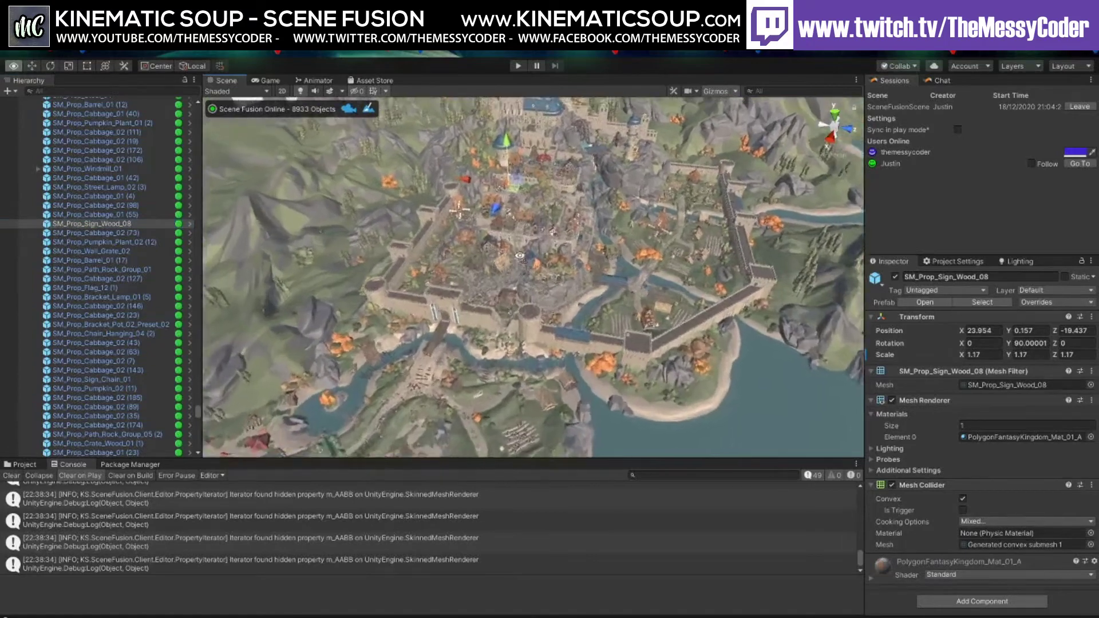
scroll(528, 245, up, 5)
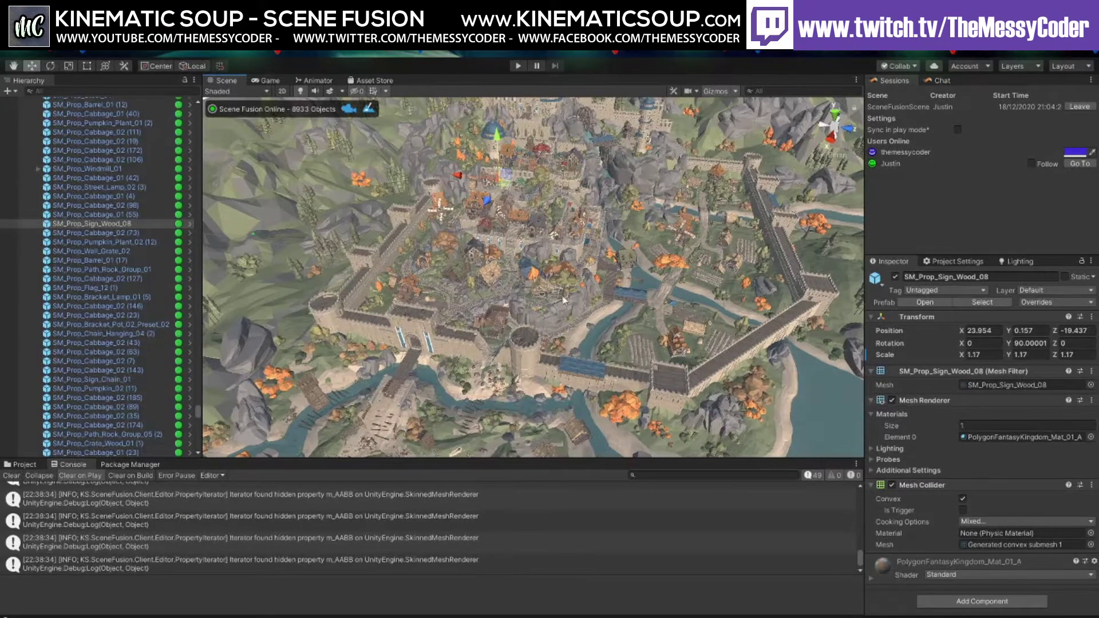
alt+drag(565, 301, 535, 280)
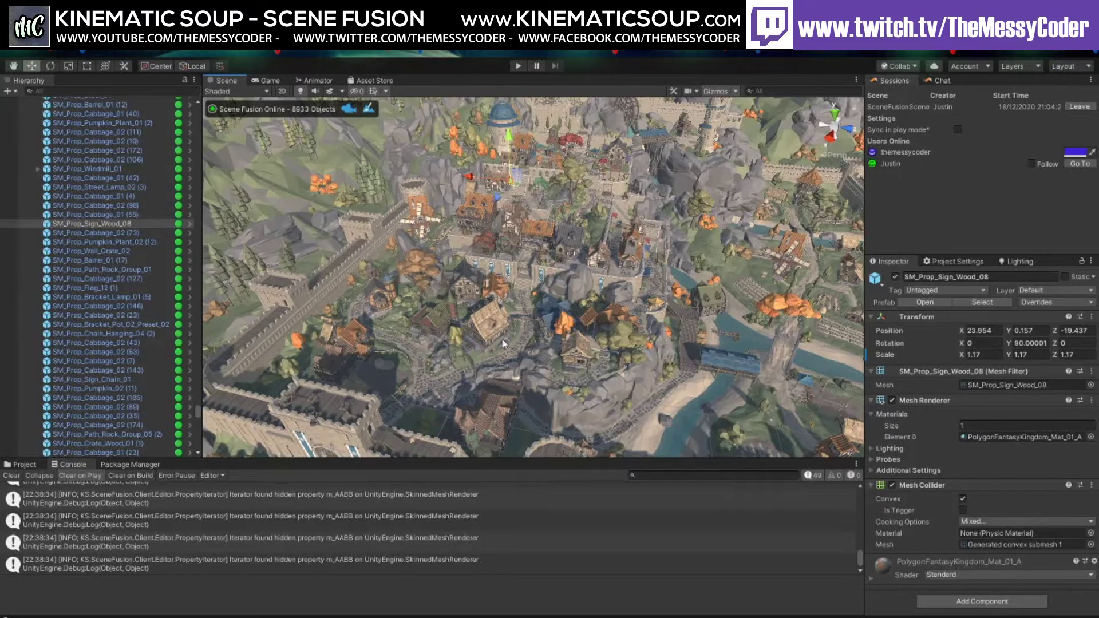
alt+drag(424, 296, 492, 308)
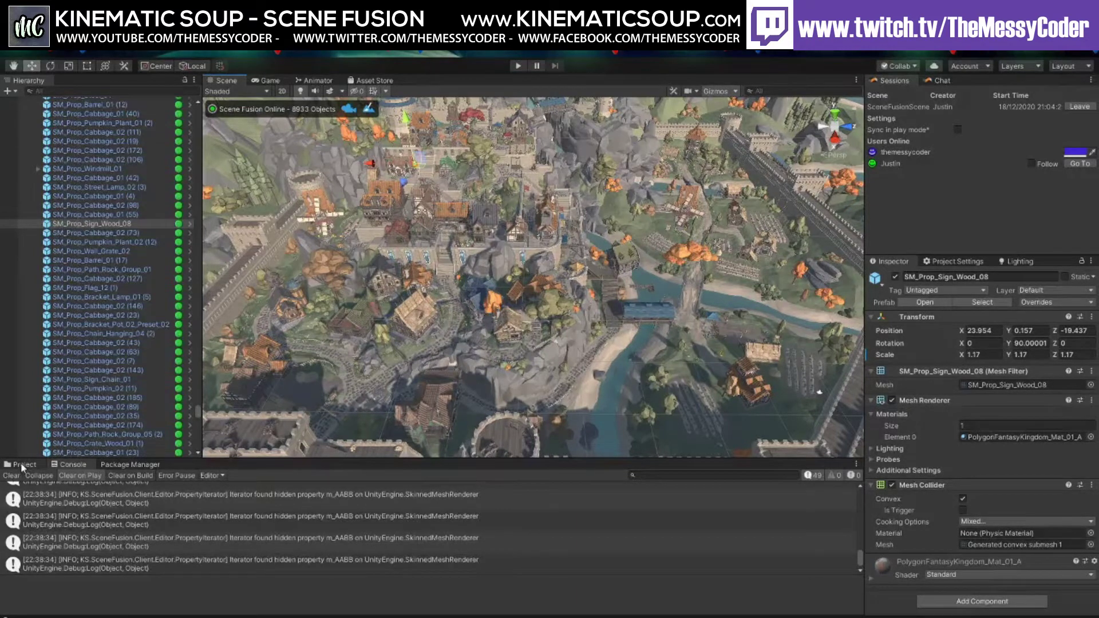
click(23, 465)
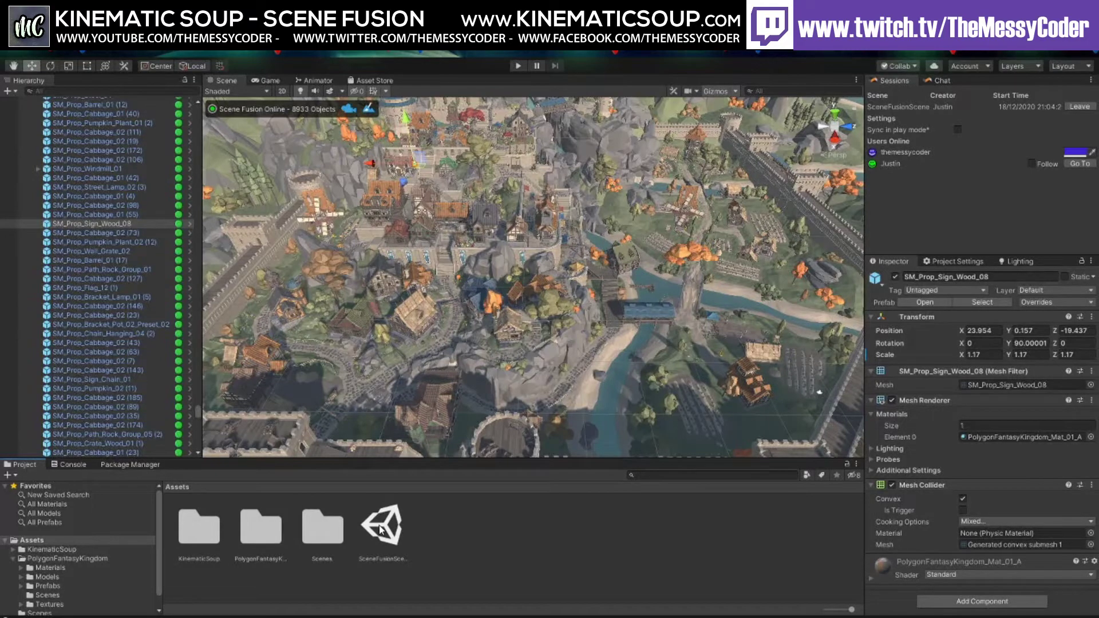
scroll(401, 350, up, 5)
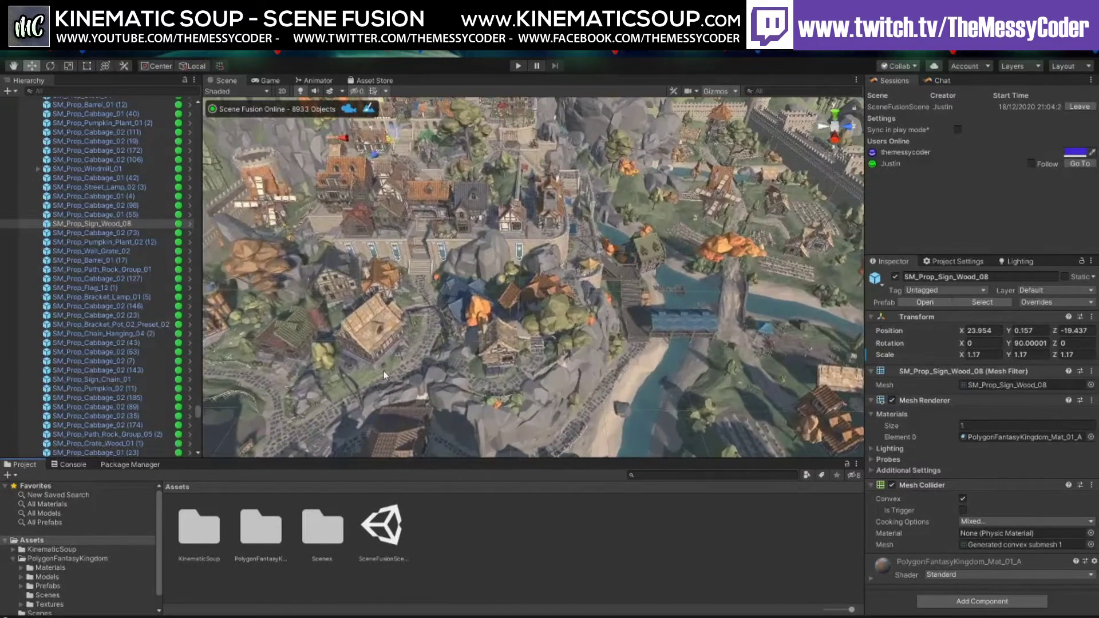
scroll(384, 375, up, 5)
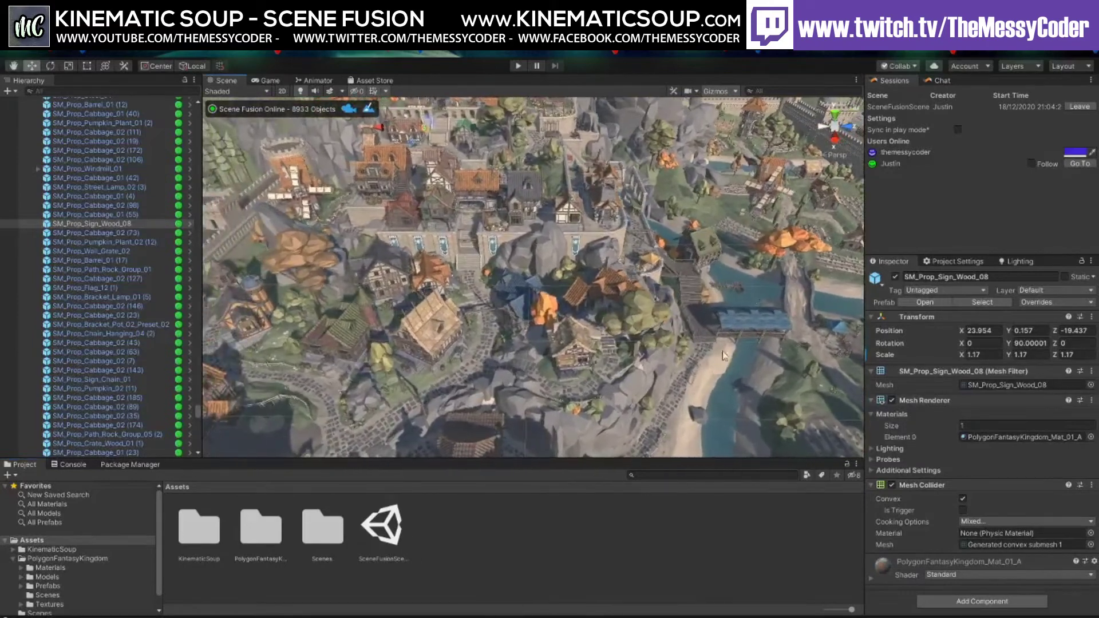
scroll(470, 397, up, 5)
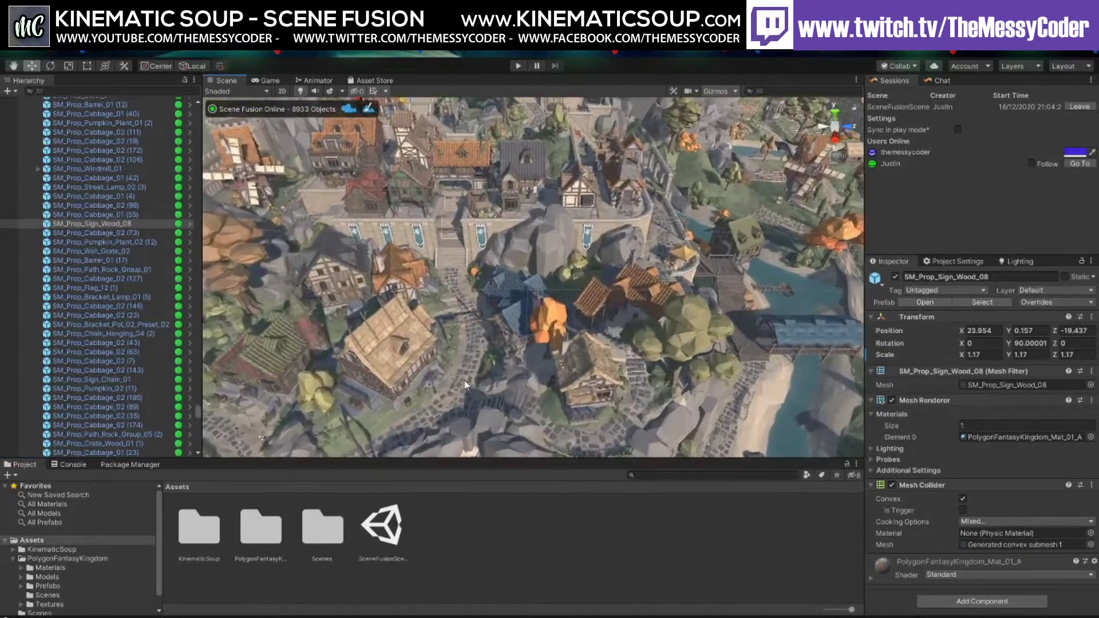
scroll(465, 385, up, 2)
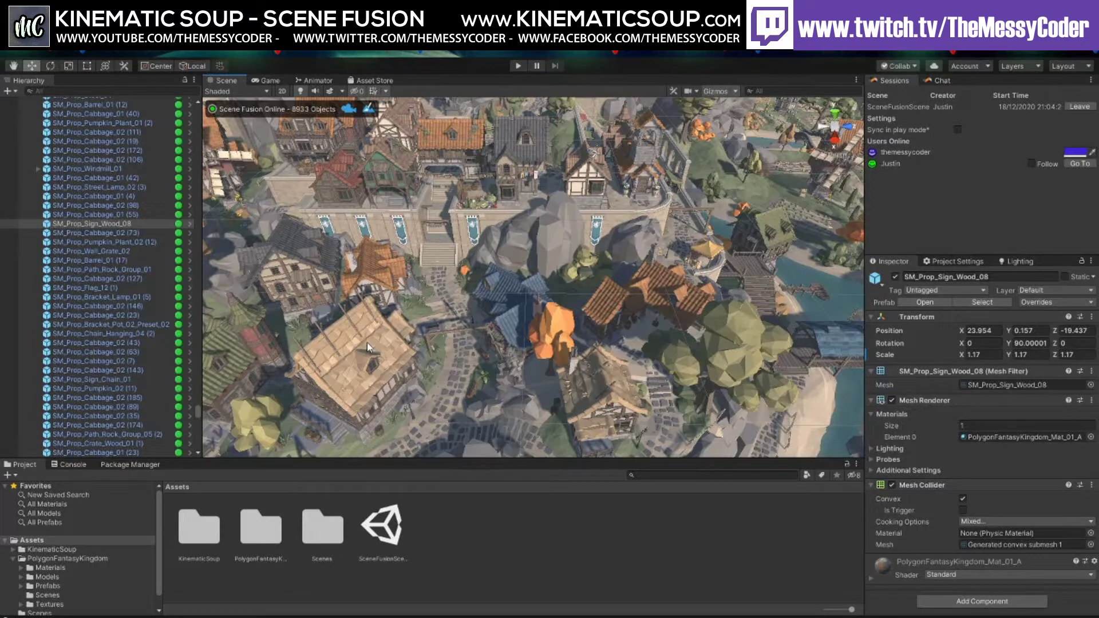
click(92, 223)
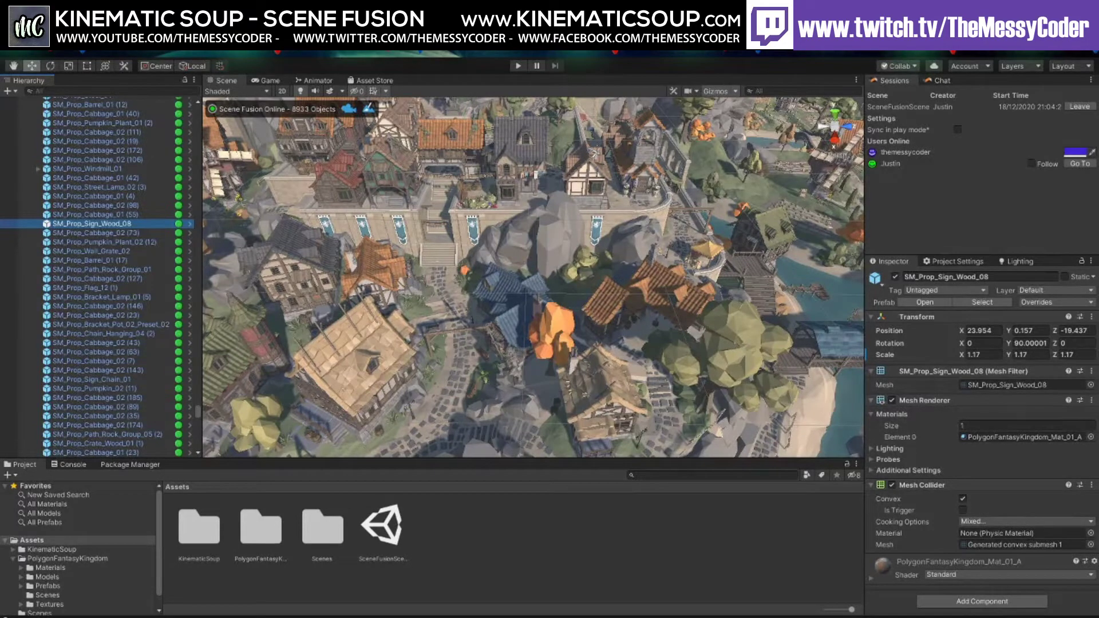
right_drag(563, 239, 456, 245)
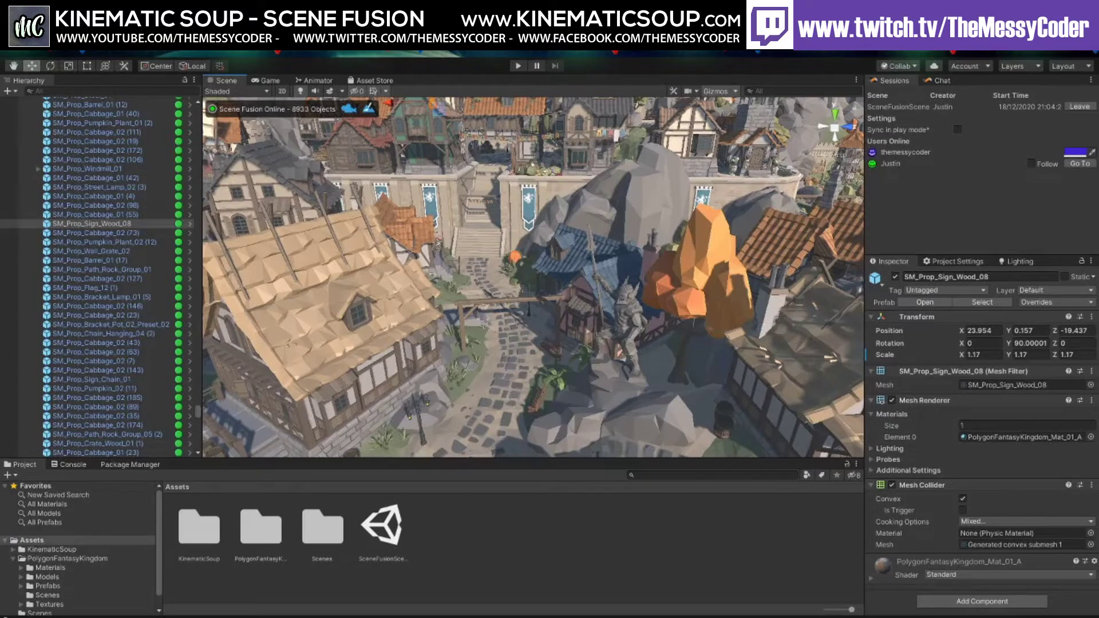
alt+drag(472, 324, 529, 300)
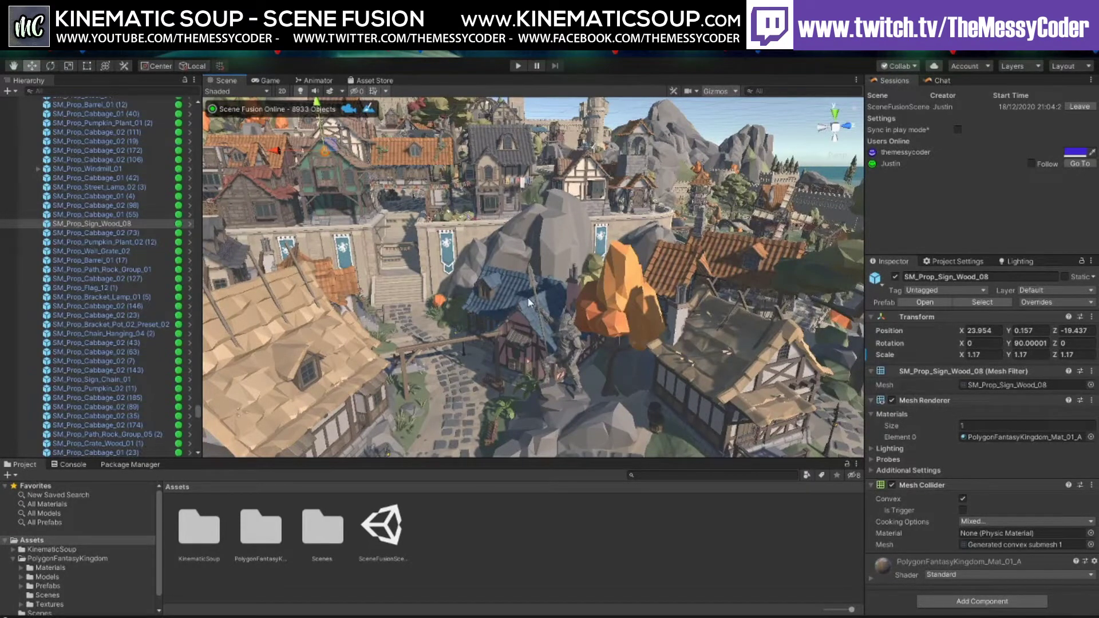
alt+drag(558, 289, 561, 334)
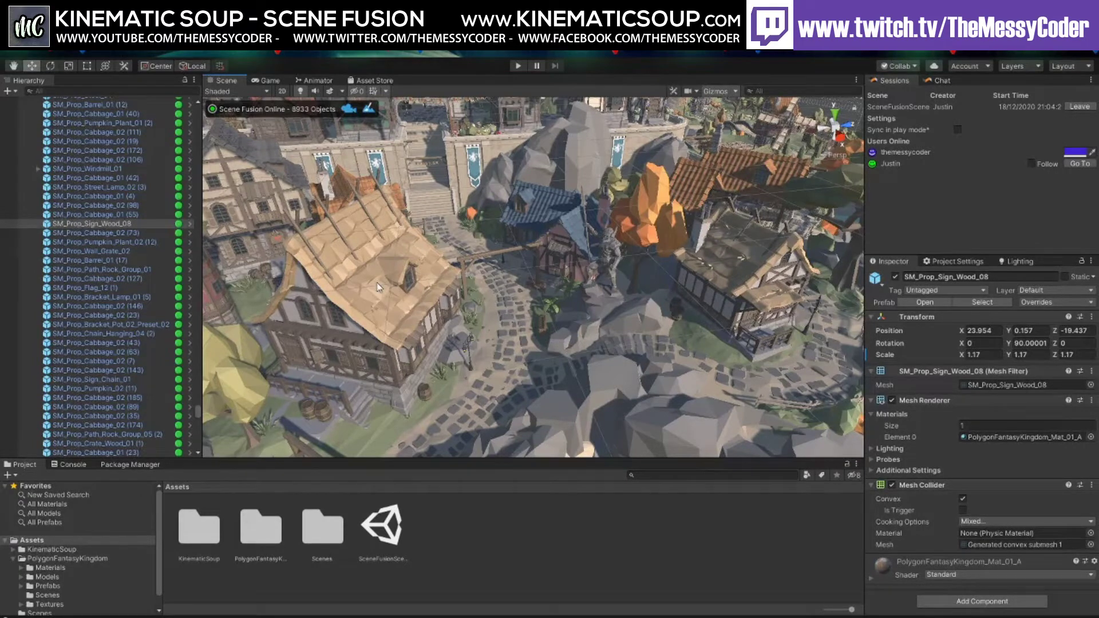
Orbit down to the cobbled street and select the path brick SM_Prop_Path_Brick_04 (12)
right_drag(368, 304, 456, 273)
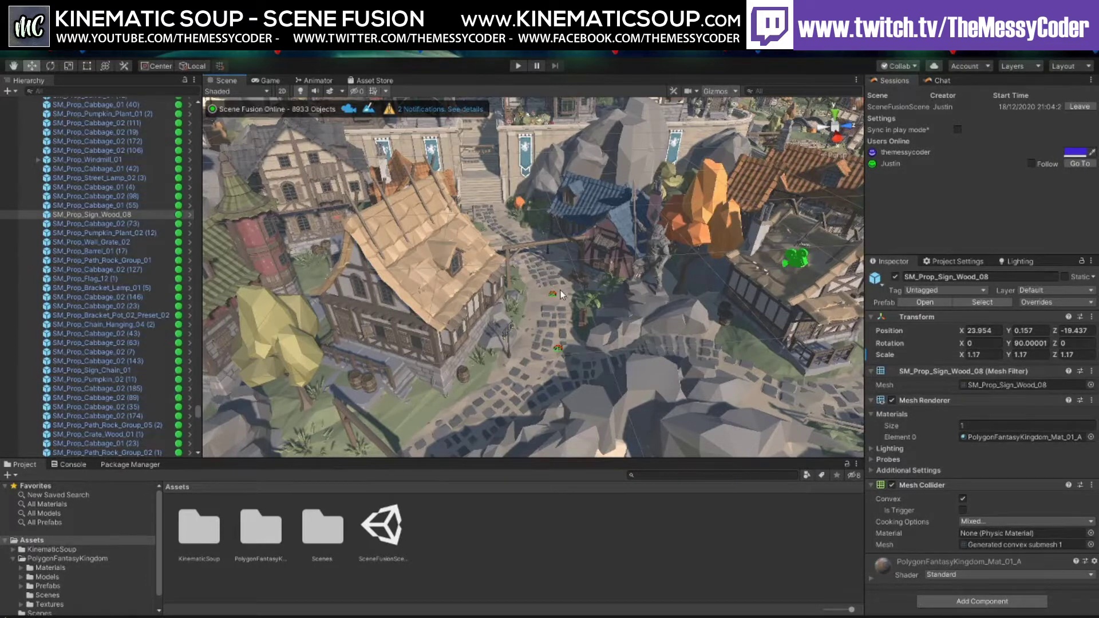
alt+drag(560, 289, 618, 321)
click(504, 330)
click(498, 318)
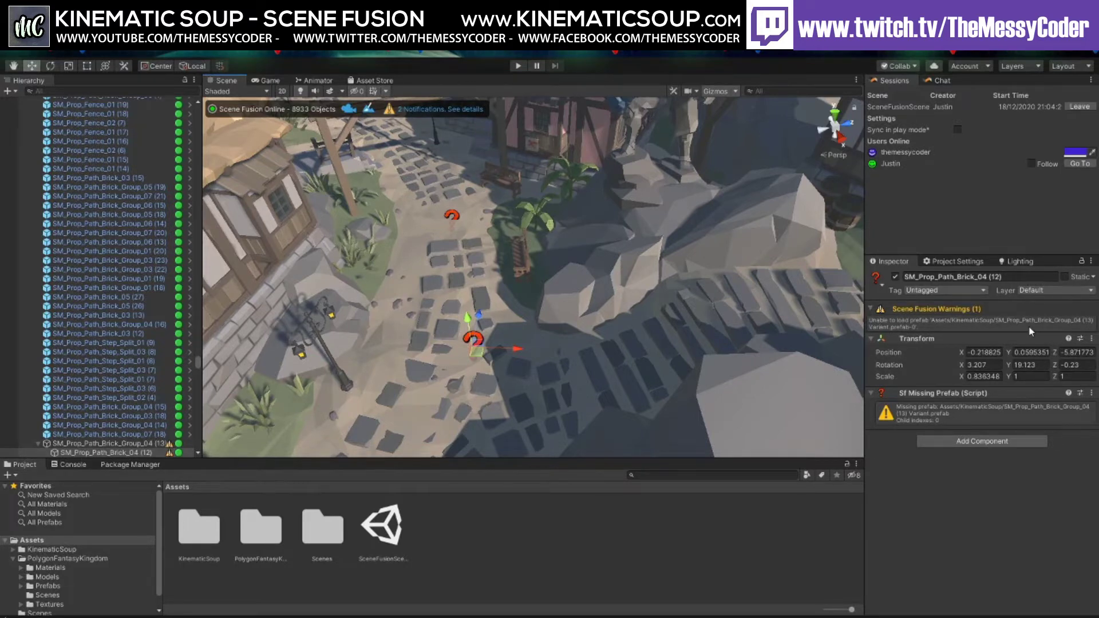
Select SM_Prop_Path_Brick_04 (12), then its parent SM_Prop_Path_Brick_Group_04 (13), and orbit around the group
scroll(127, 329, down, 3)
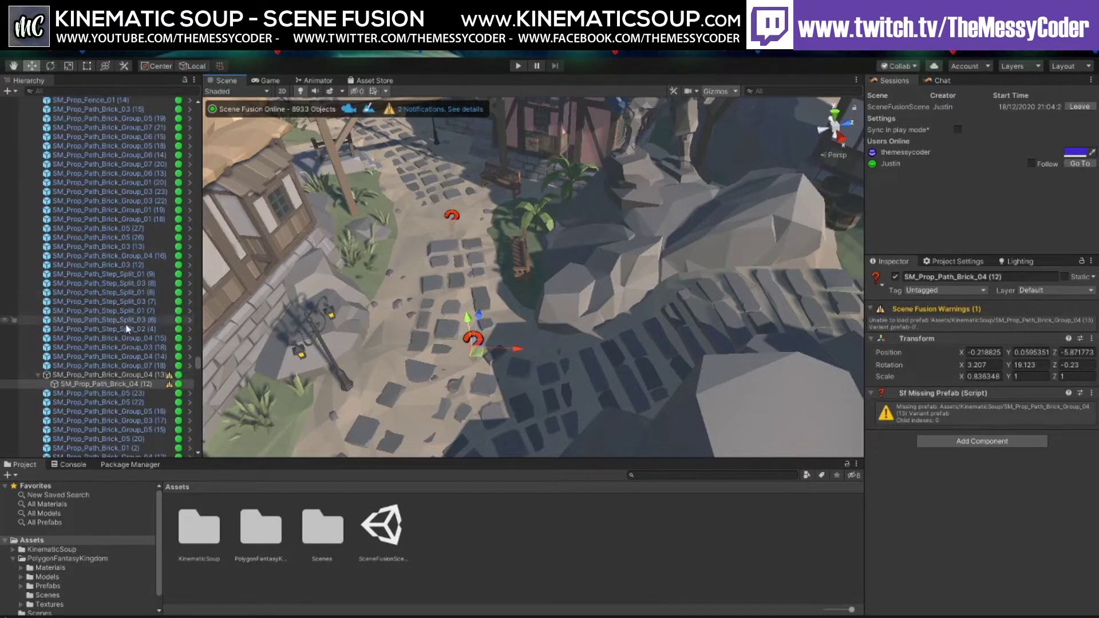
click(98, 382)
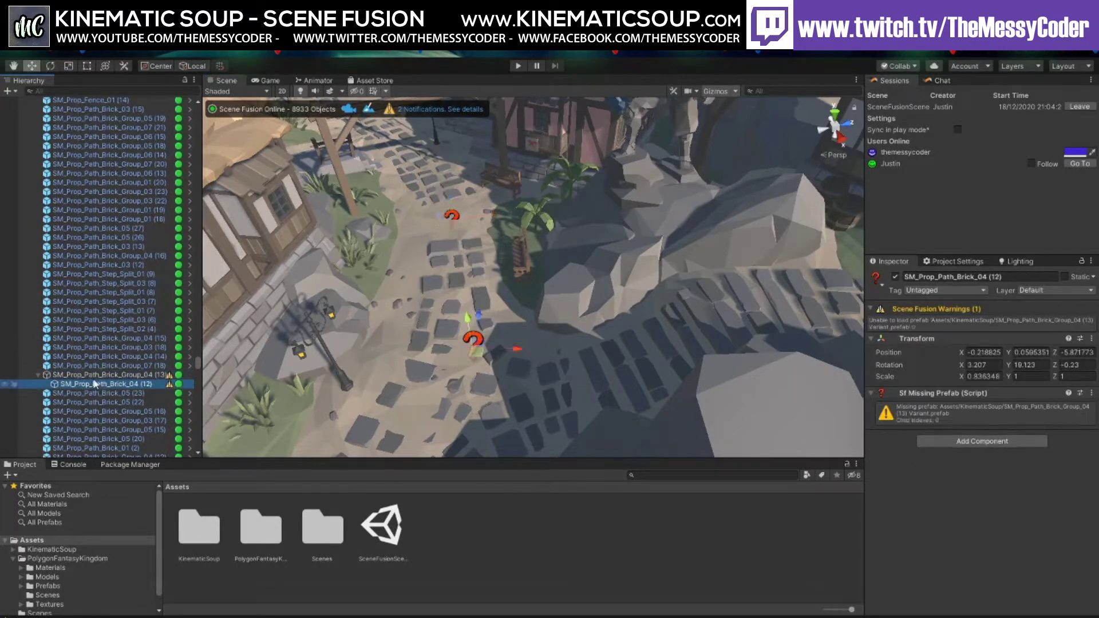
click(95, 375)
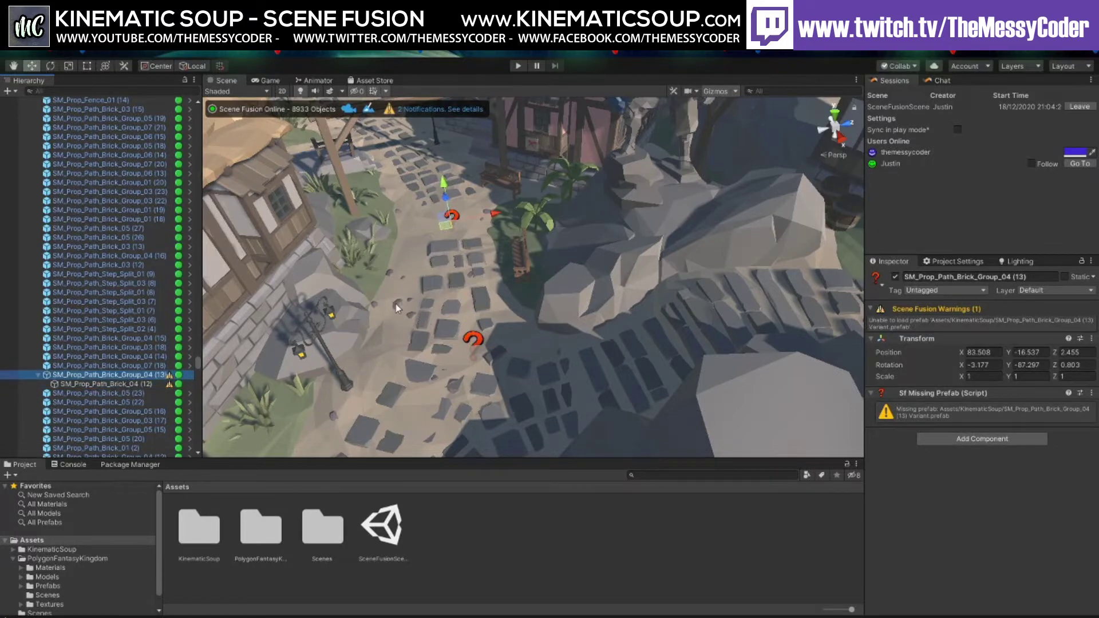
alt+drag(398, 308, 593, 272)
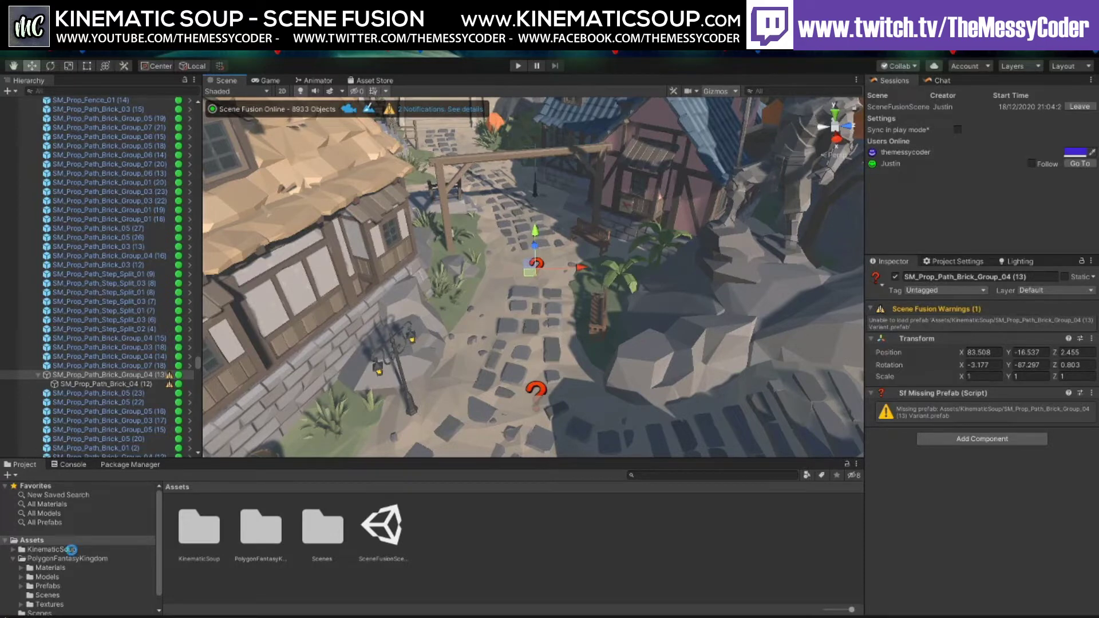
Open the SM_Prop_Path_Brick_Group_04_13_Variant prefab from the KinematicSoup folder in Prefab Mode
click(71, 550)
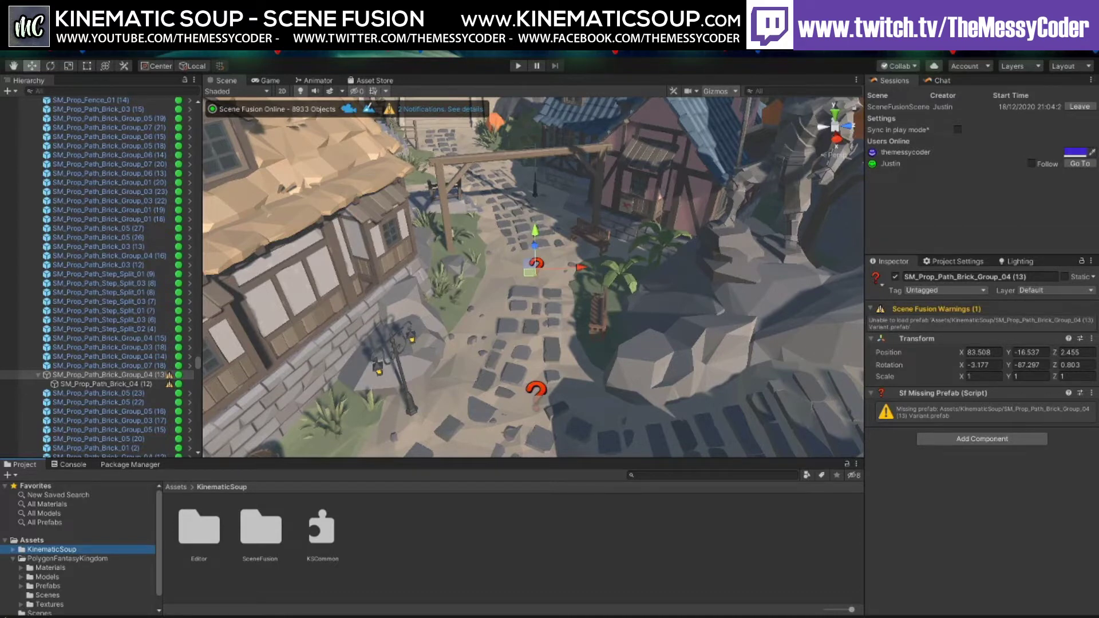
click(321, 528)
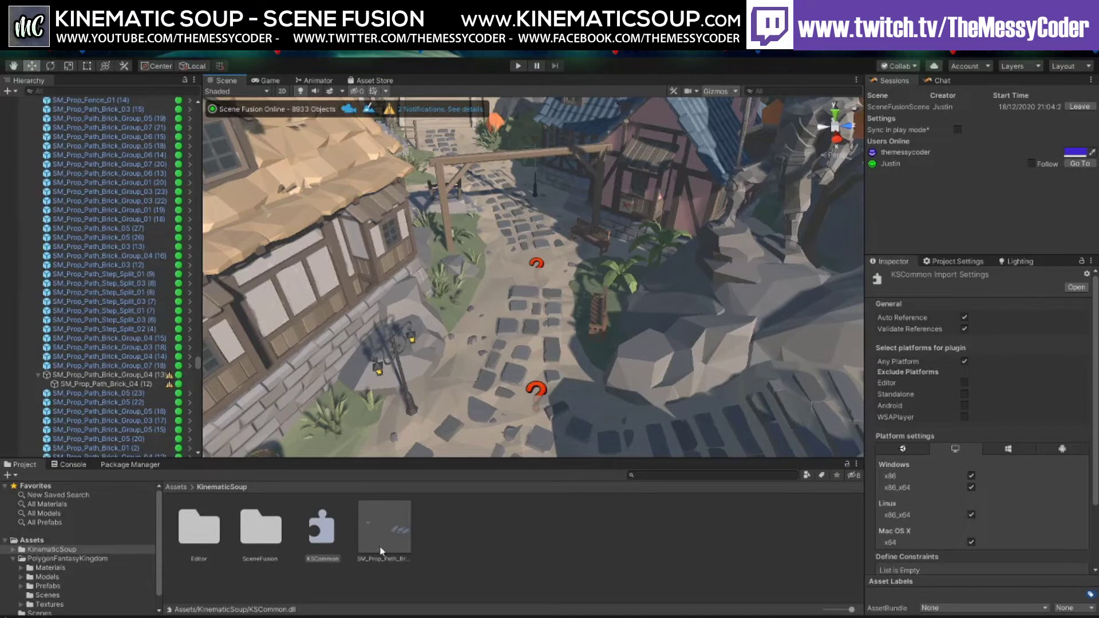
click(391, 537)
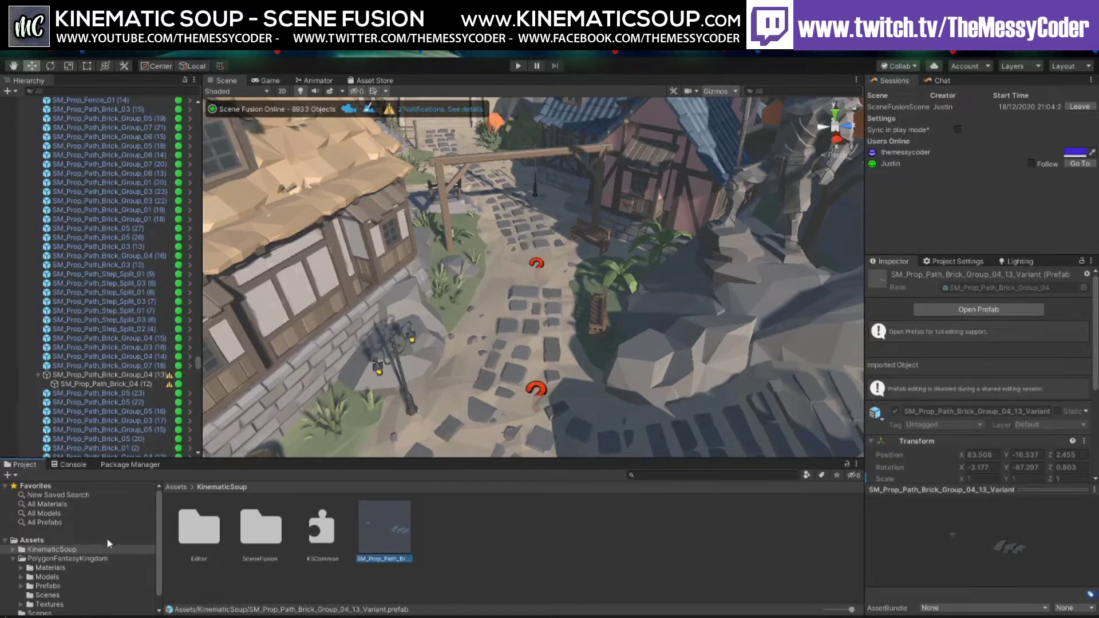
click(11, 551)
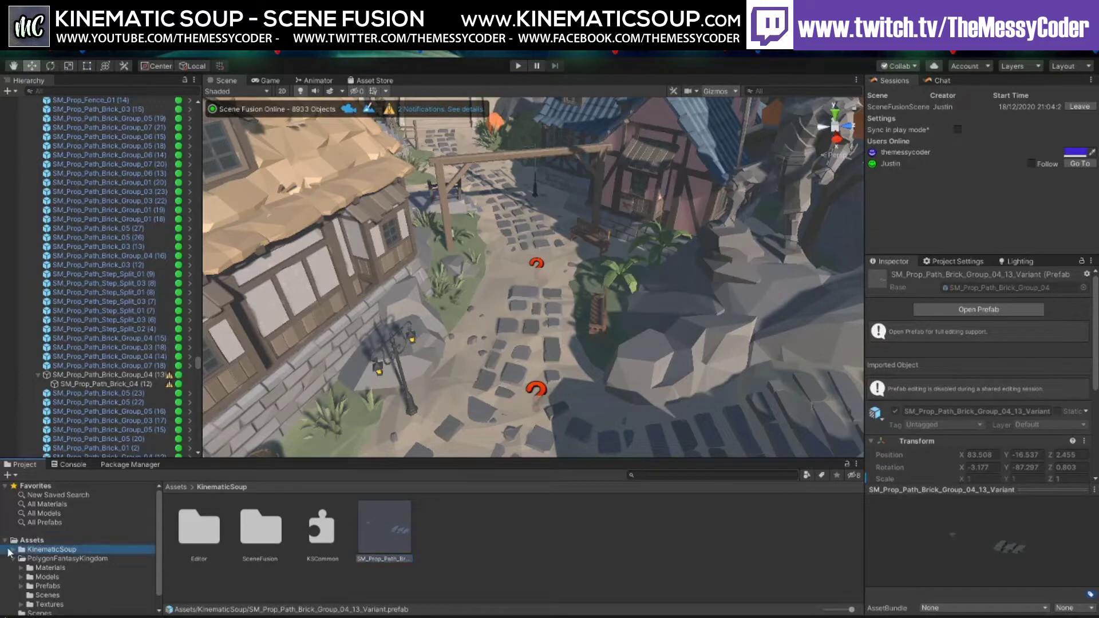
double_click(60, 550)
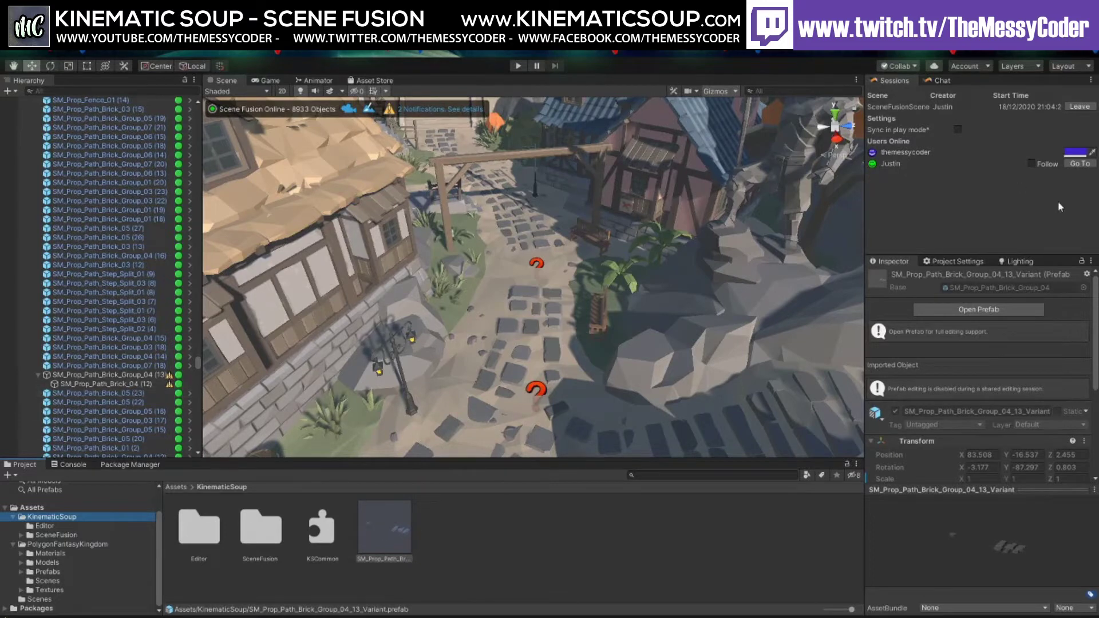
click(971, 307)
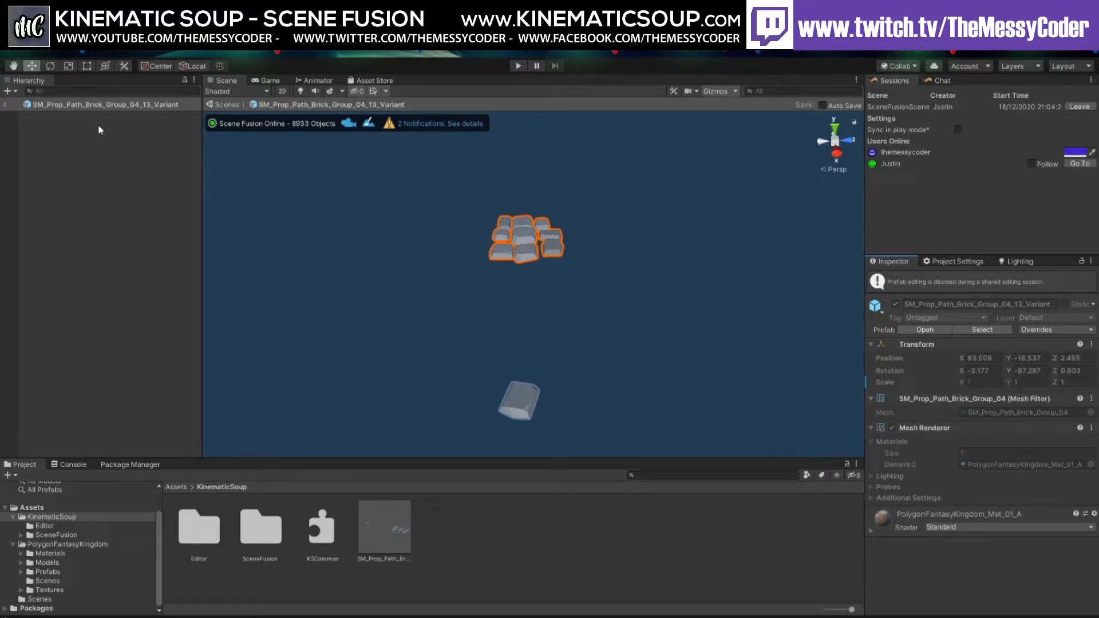
Exit Prefab Mode and select SM_Prop_Path_Brick_Group_04 (13) in the town scene
click(3, 105)
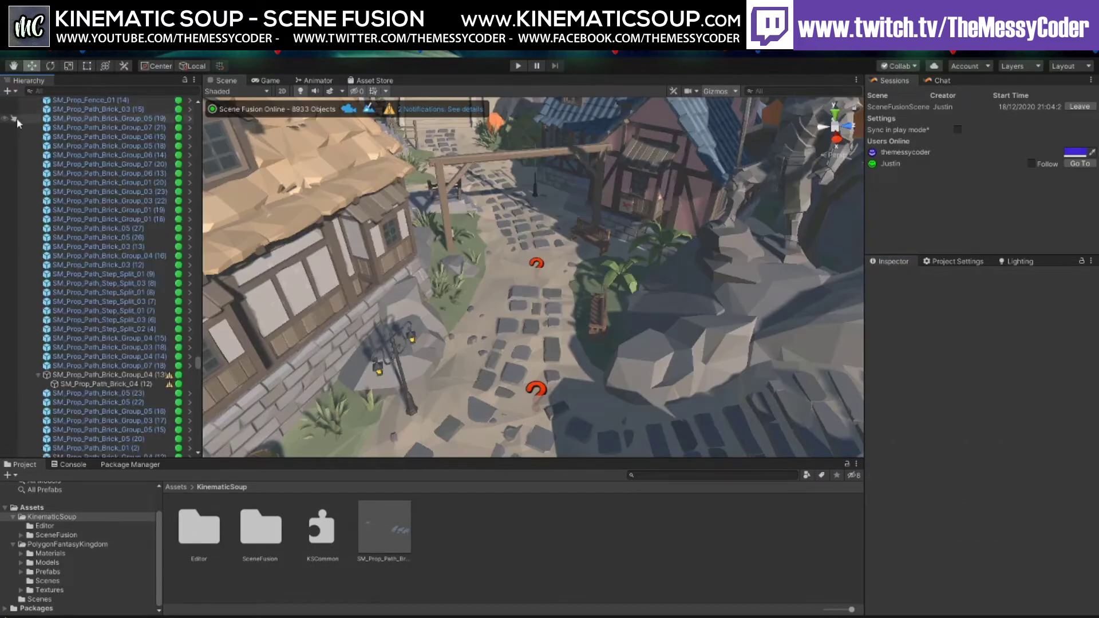
click(390, 527)
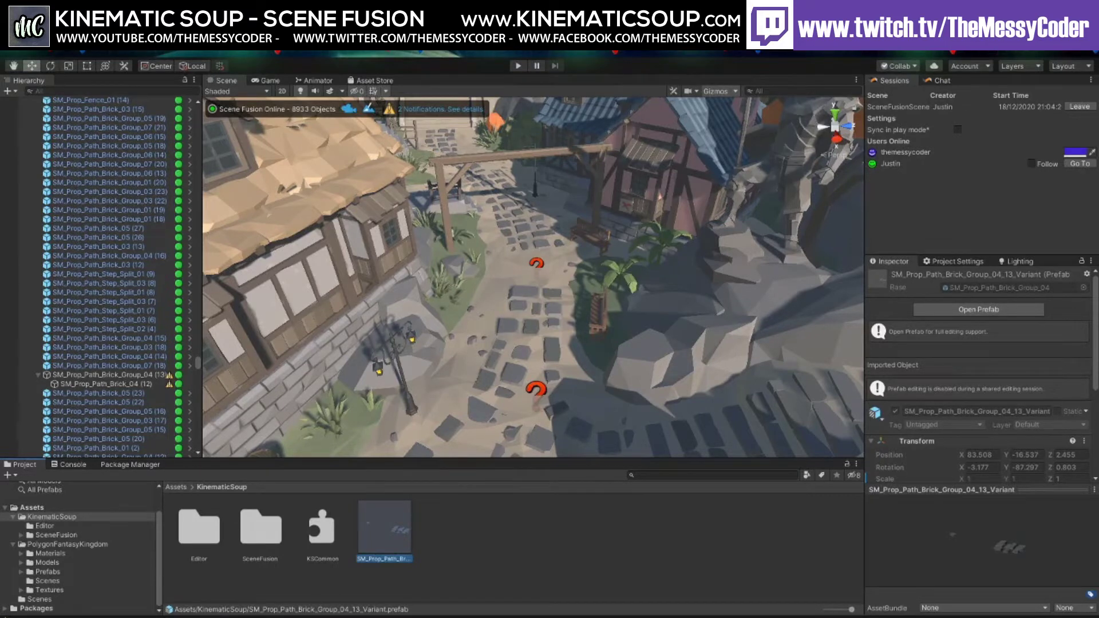
click(169, 376)
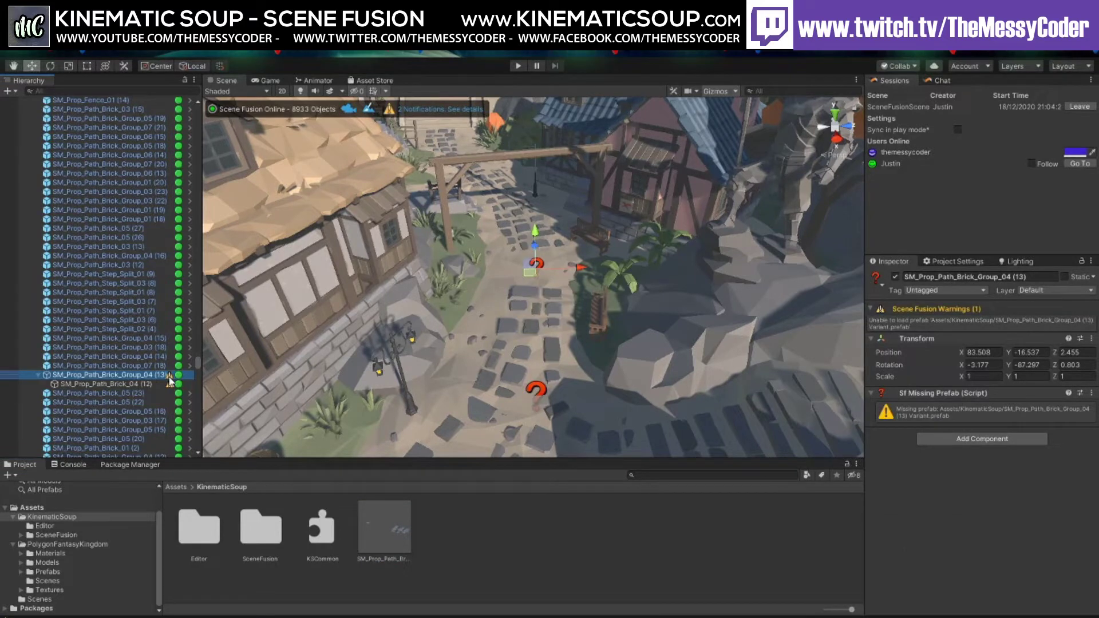
Check the Scene Fusion Missing Prefab notifications to find which objects failed to load
click(169, 377)
click(396, 114)
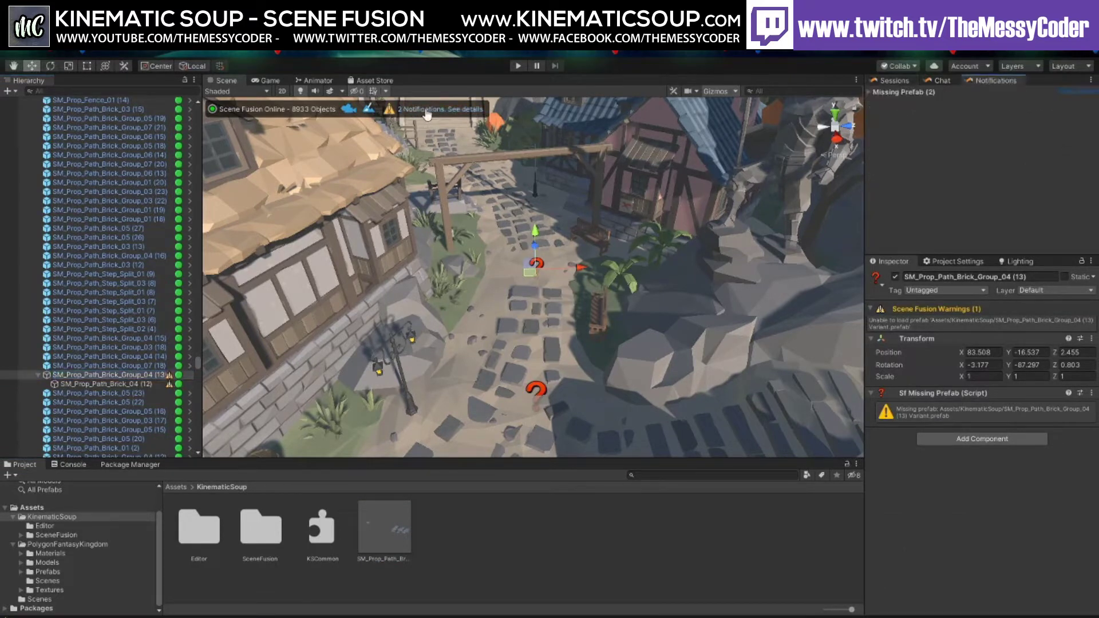
click(449, 134)
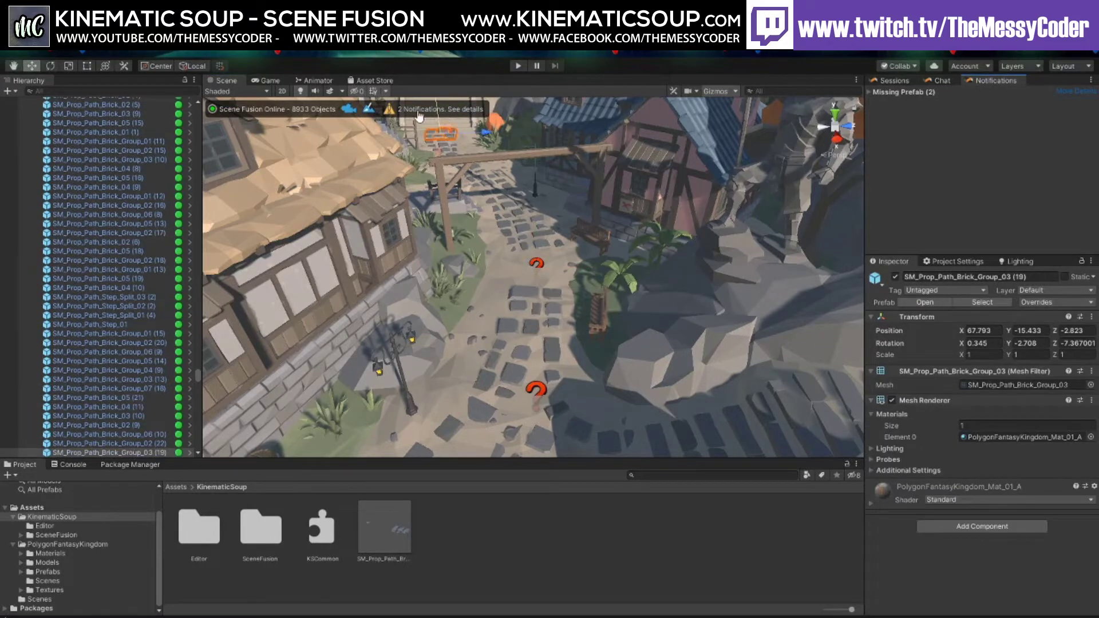
click(422, 117)
click(424, 112)
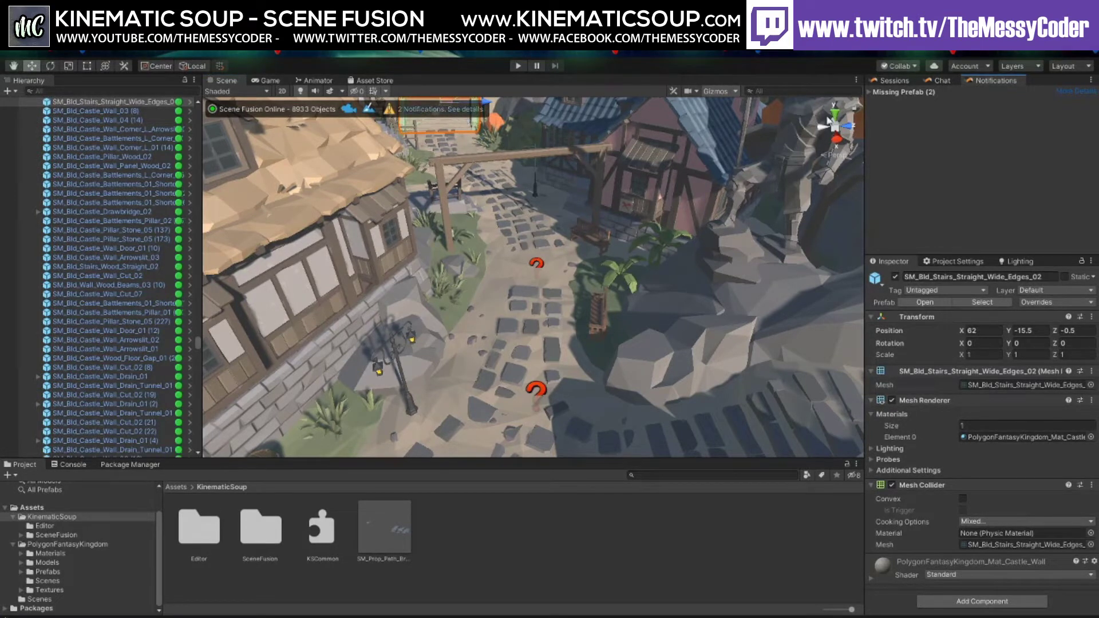
click(870, 93)
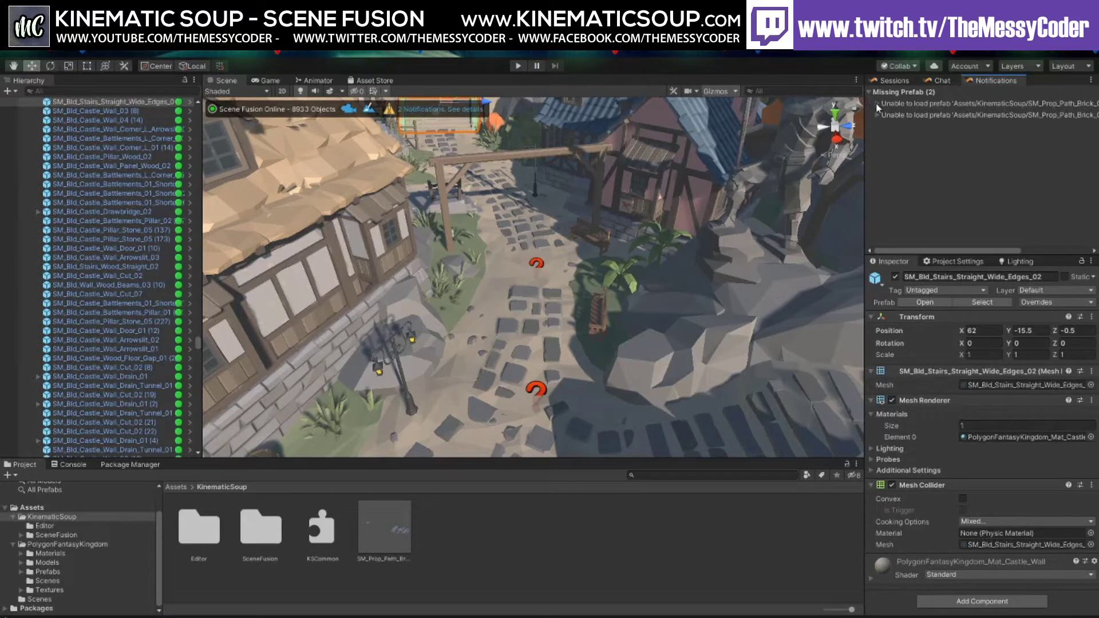
click(877, 116)
click(878, 104)
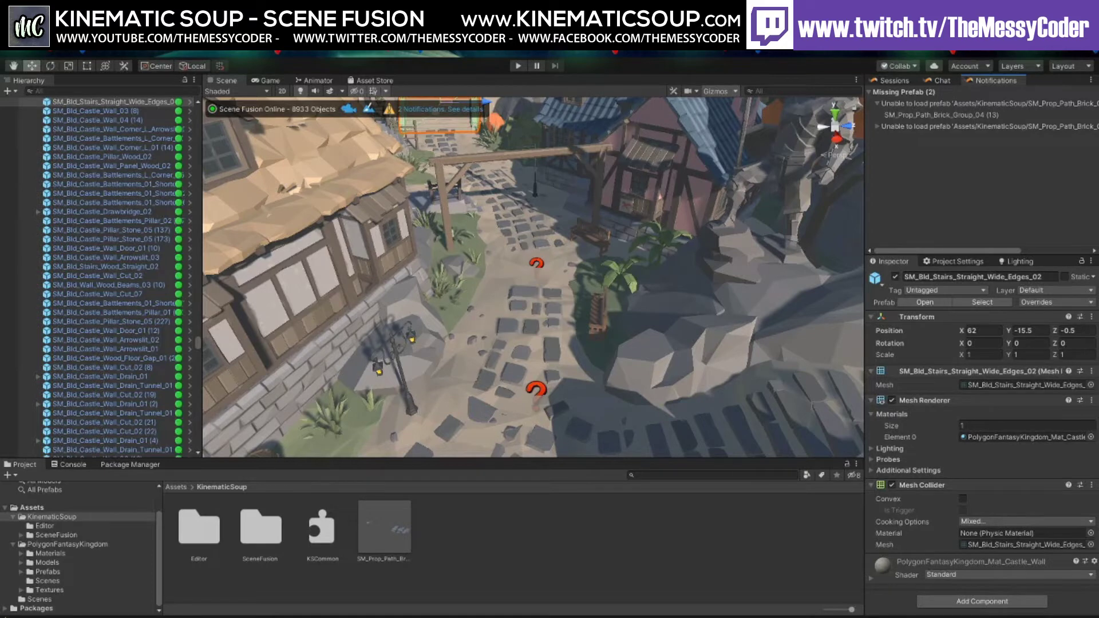
click(872, 126)
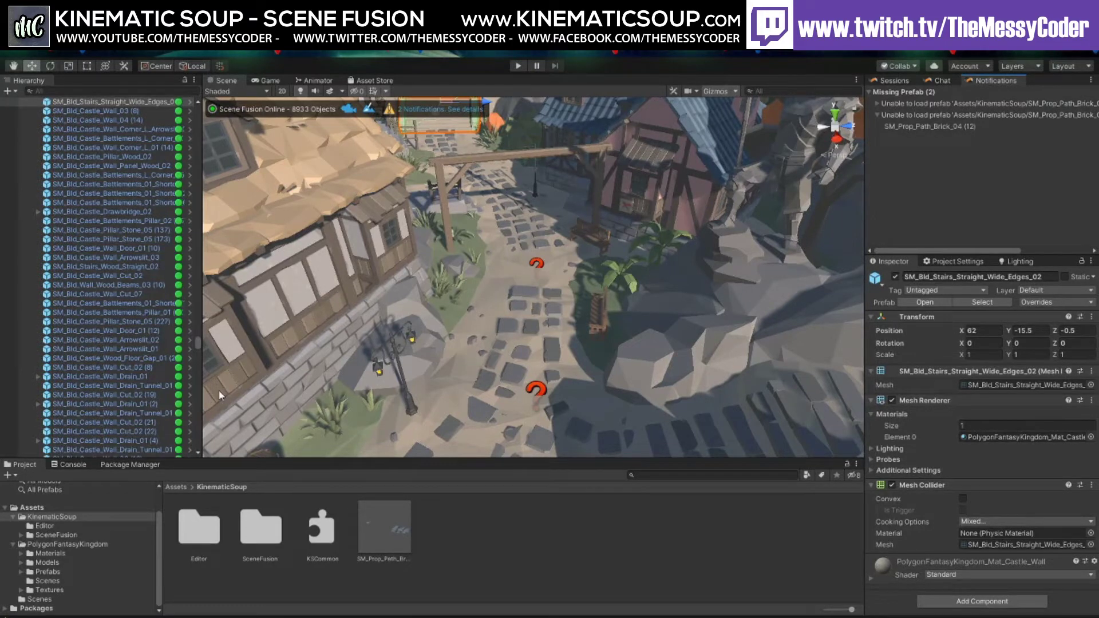
Select the missing brick piece, its parent SM_Prop_Path_Brick_Group_04 (13), and the variant prefab asset
scroll(97, 318, up, 3)
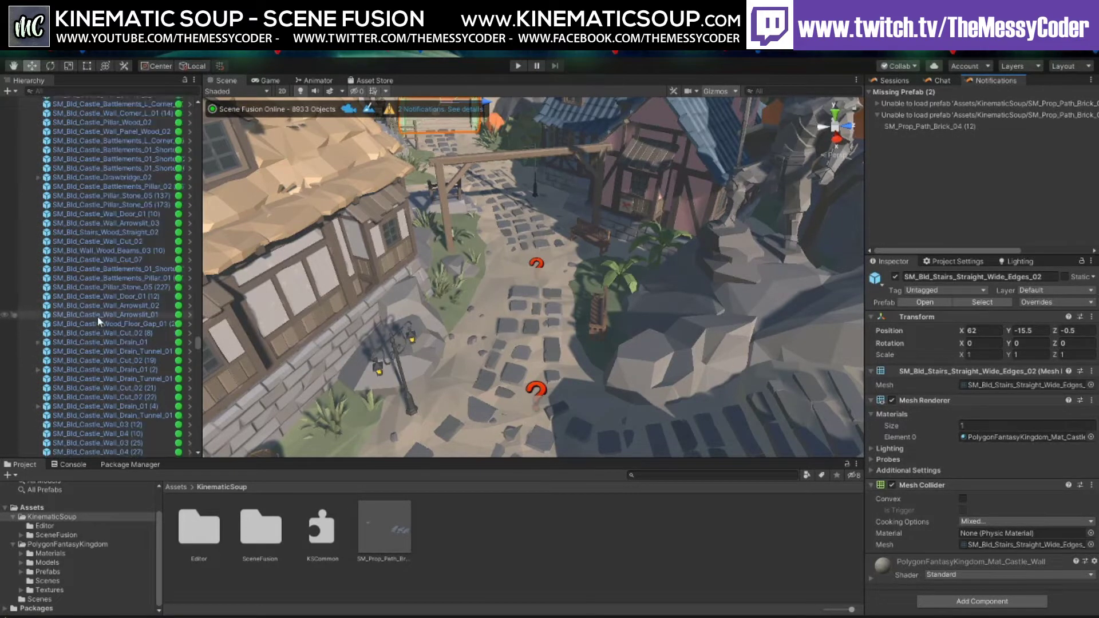
scroll(97, 318, down, 15)
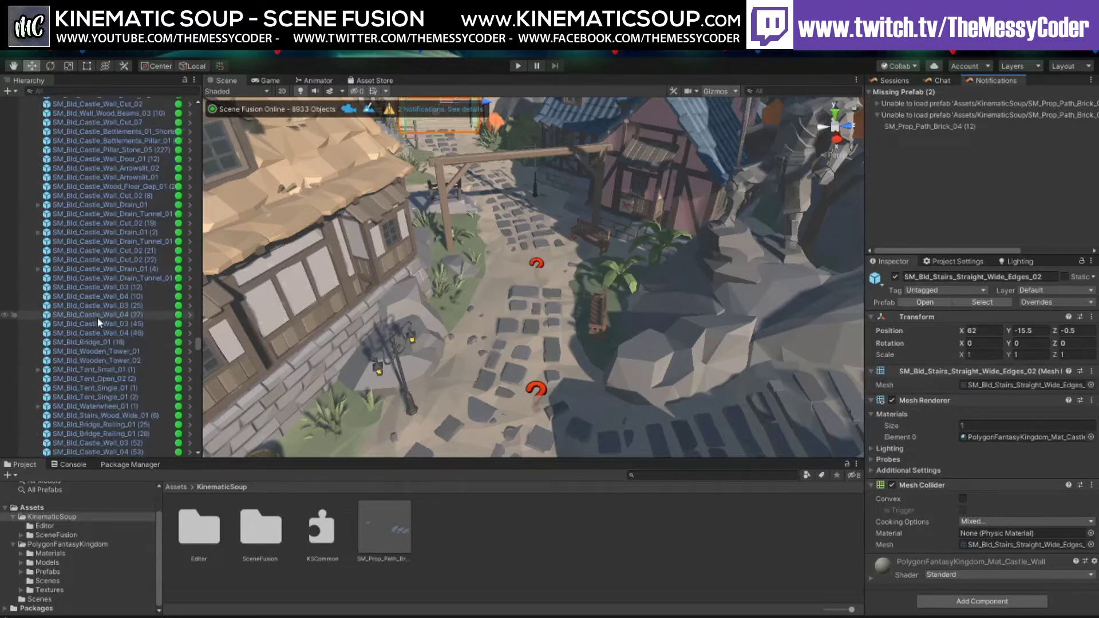
scroll(97, 321, down, 8)
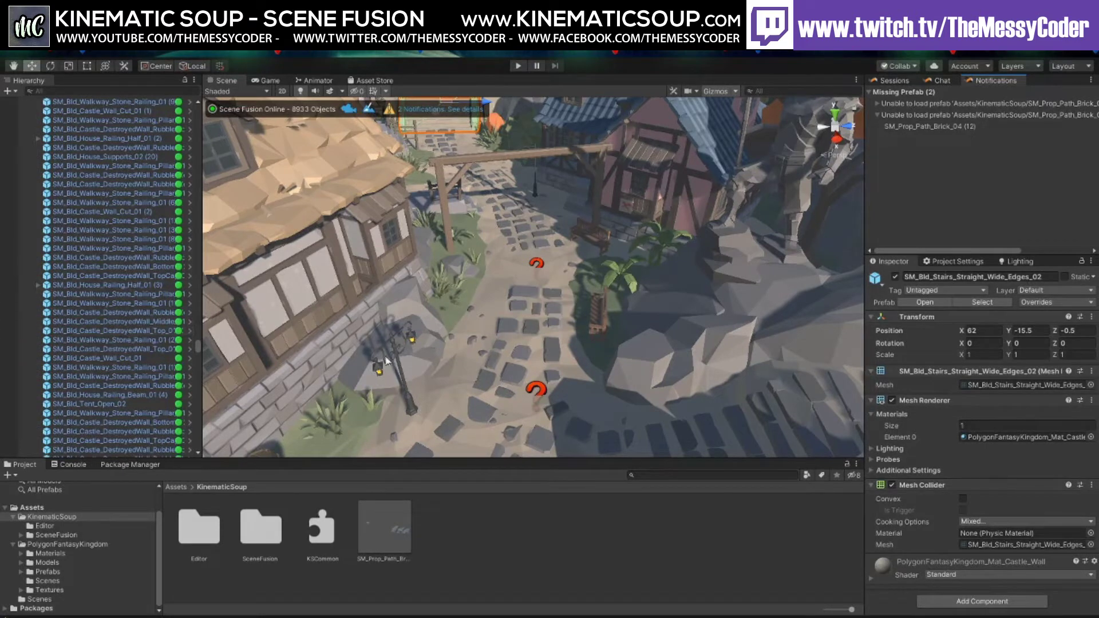
scroll(148, 312, down, 5)
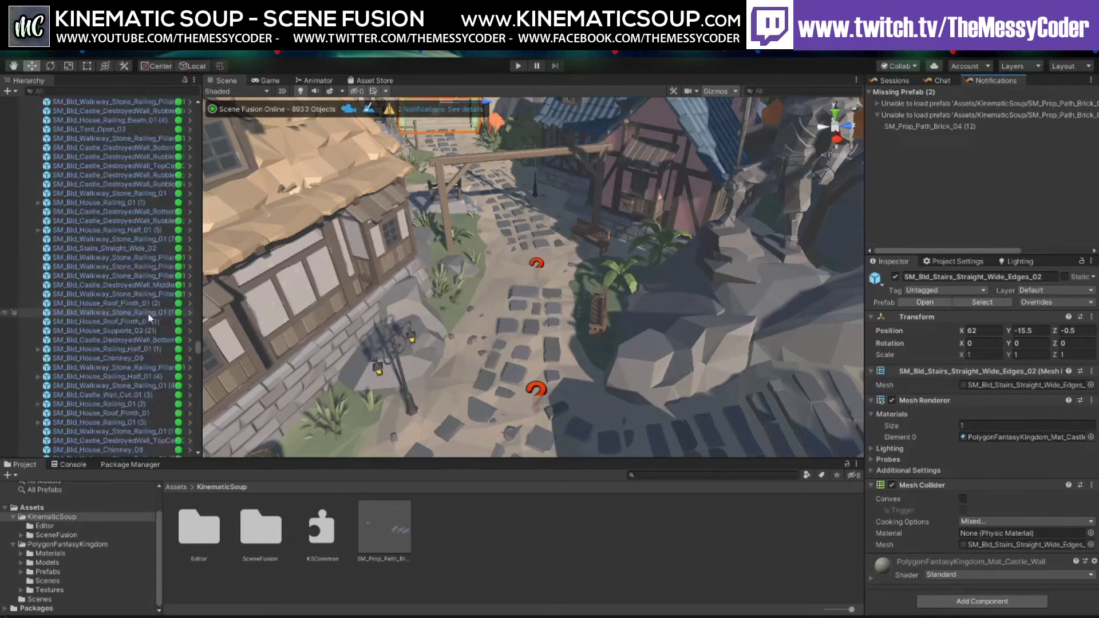
scroll(143, 318, up, 10)
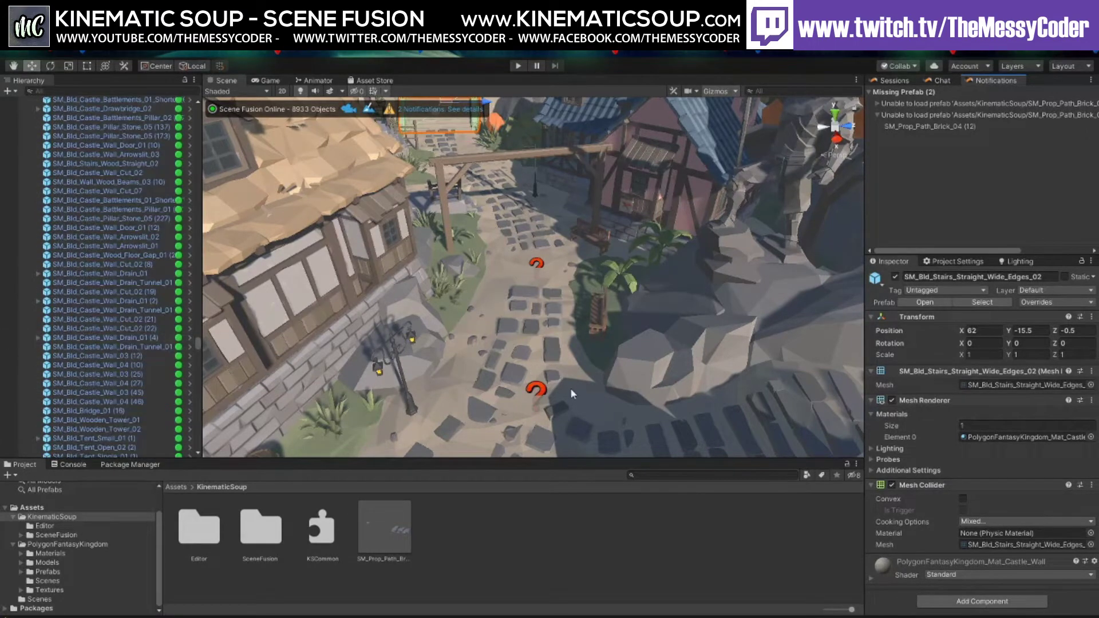
click(538, 391)
scroll(135, 375, down, 3)
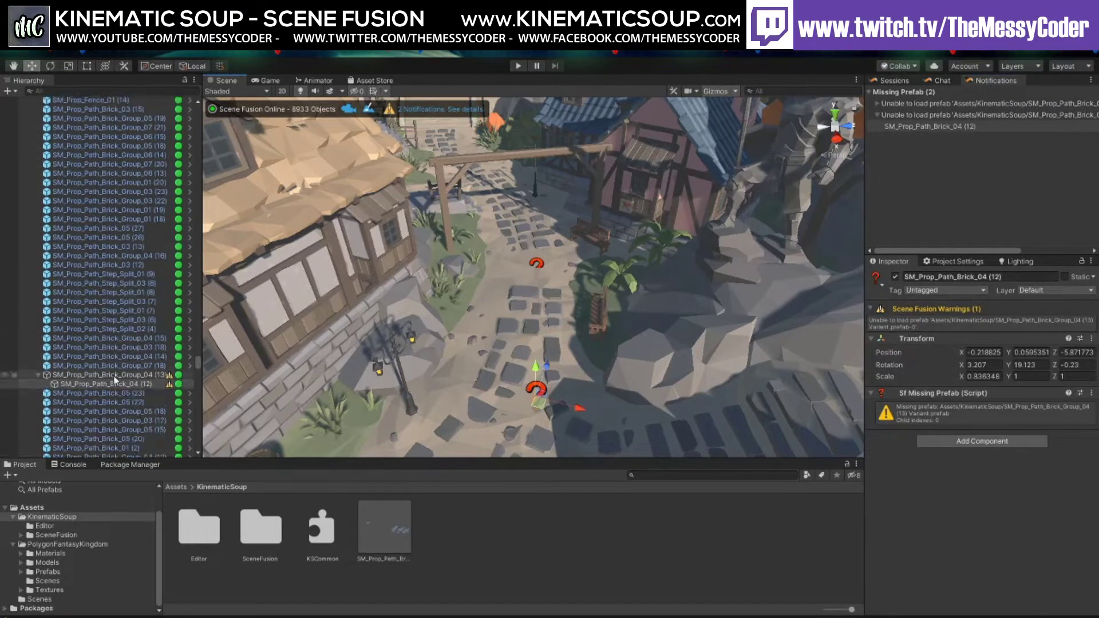
click(135, 376)
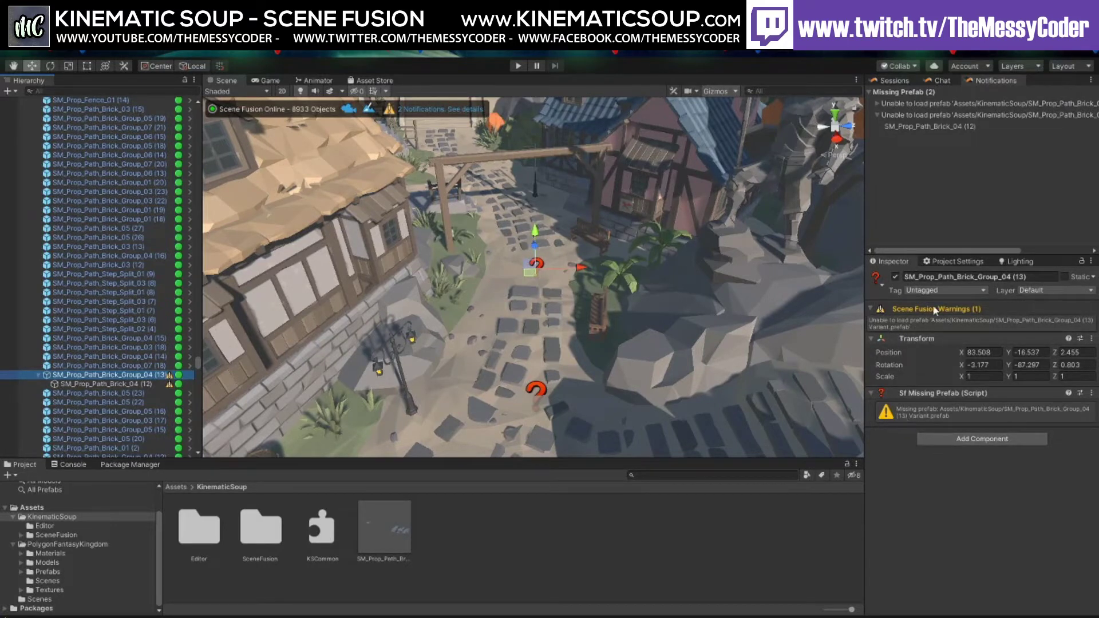
click(389, 527)
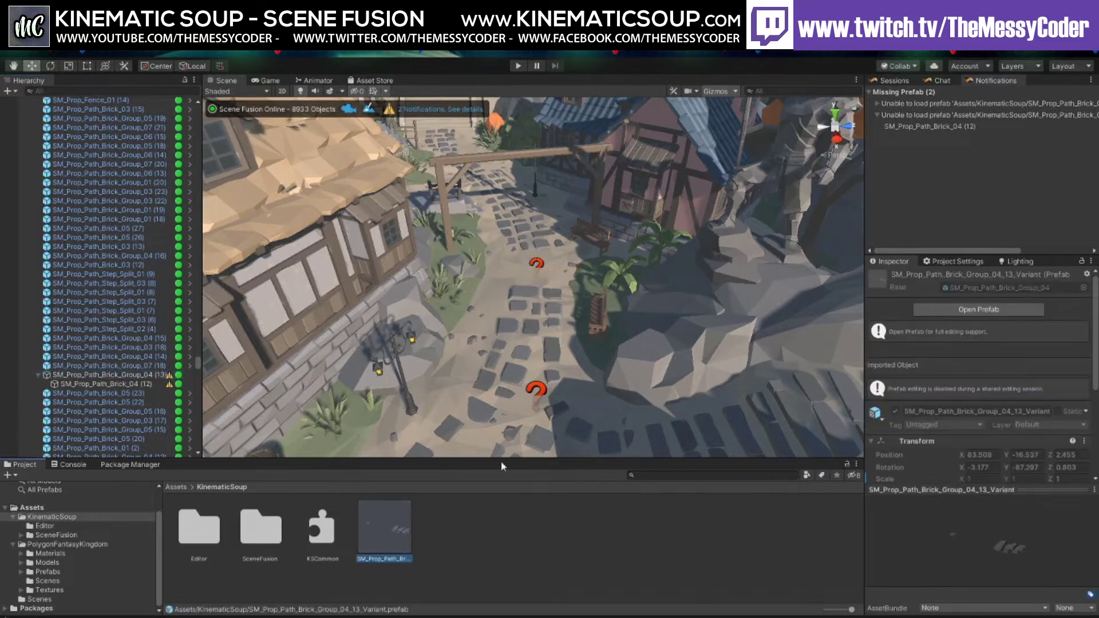
Open the brick group variant in Prefab Mode, ping its asset, then exit to the scene
click(980, 309)
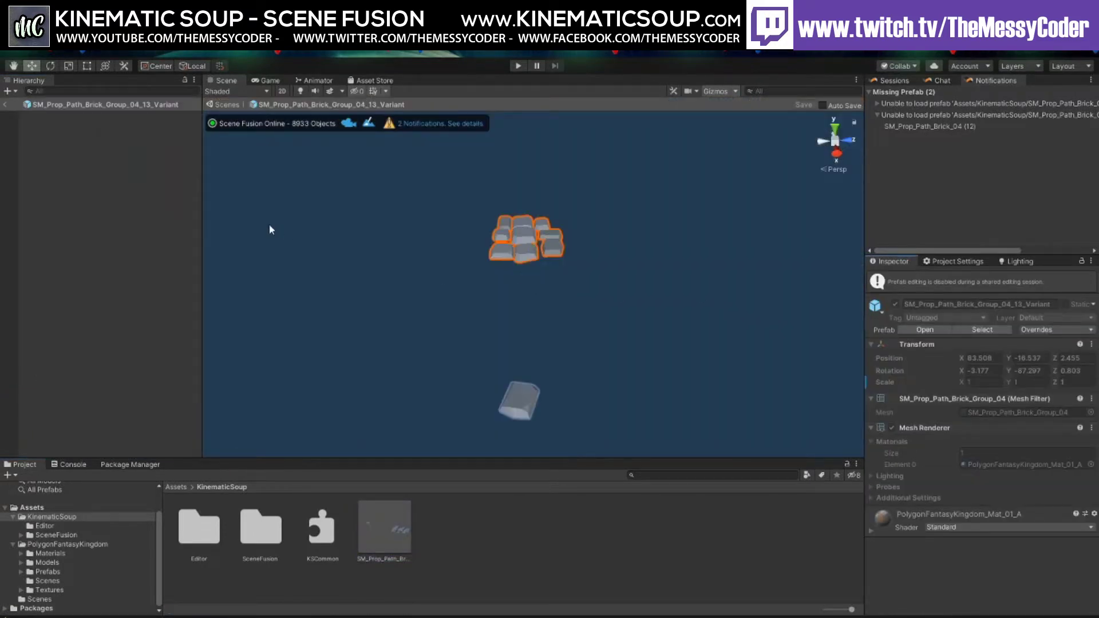
click(161, 105)
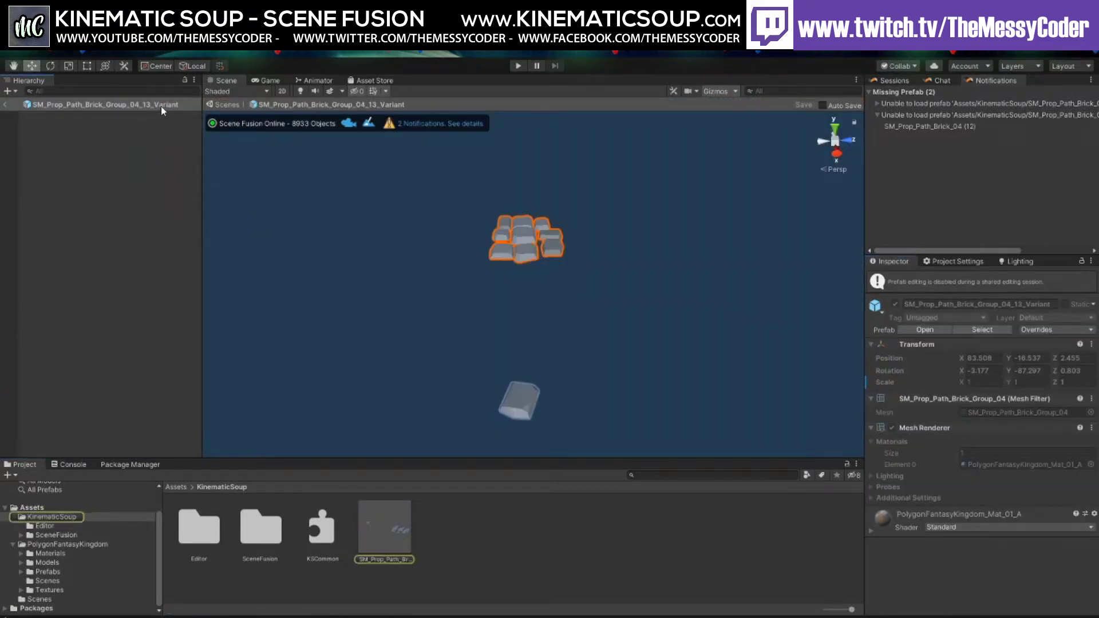
click(132, 104)
click(75, 107)
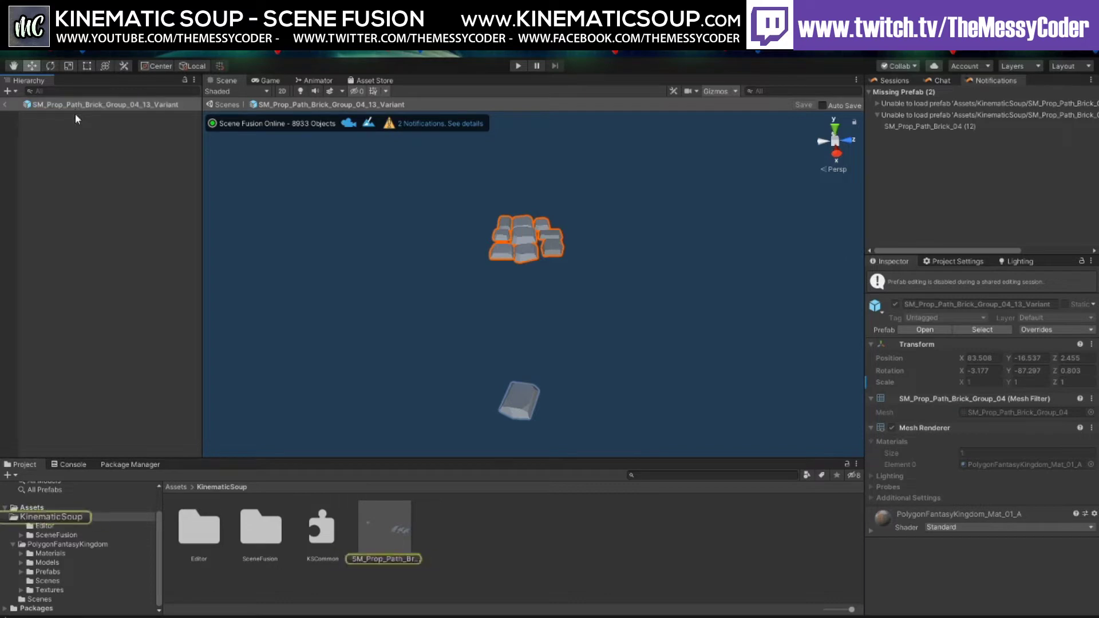
click(84, 142)
click(70, 106)
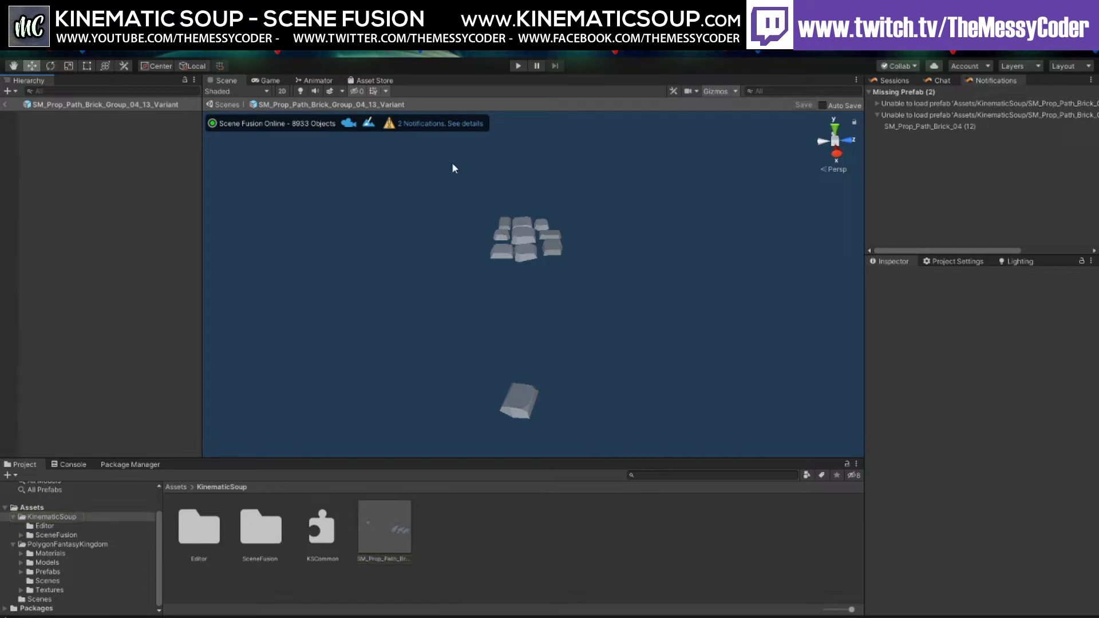
click(5, 106)
Return to the kingdom scene and select the brick group's variant prefab asset
click(89, 384)
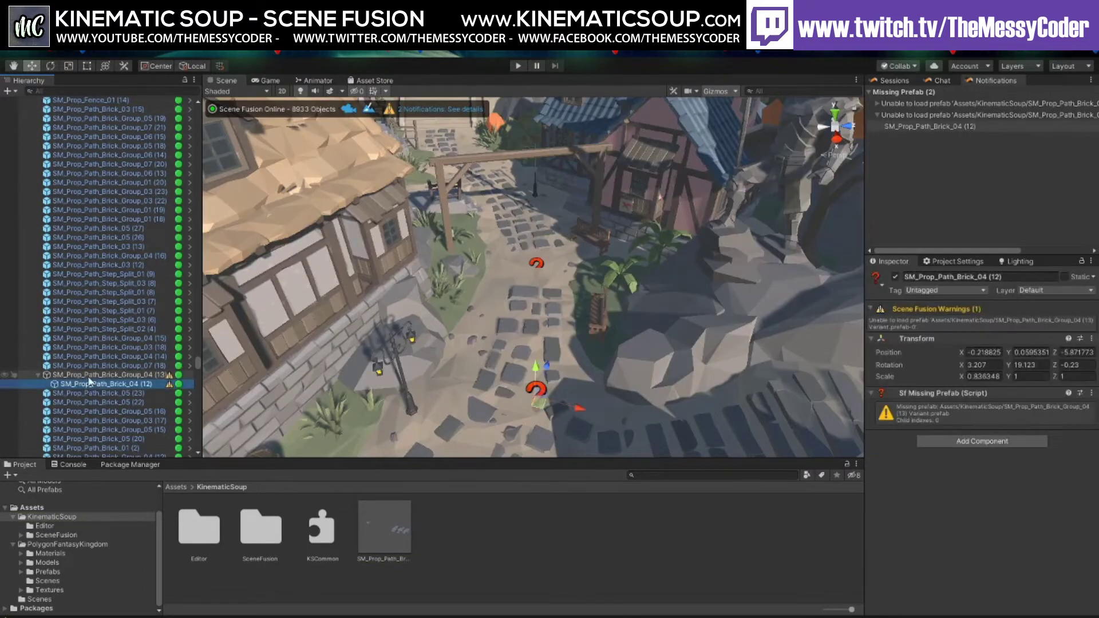
click(85, 375)
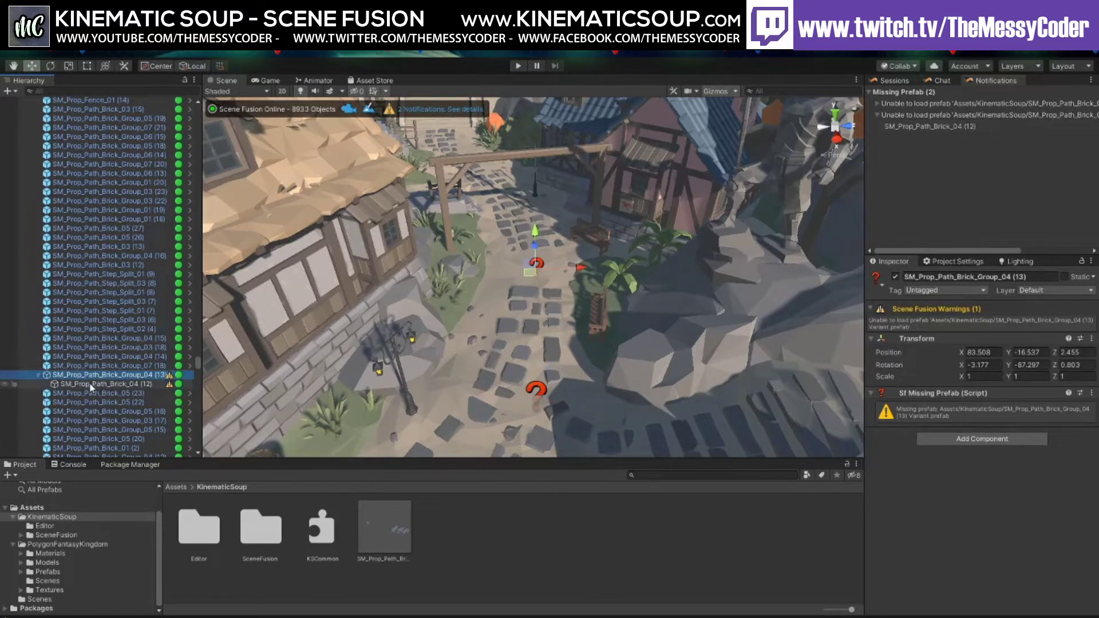
click(405, 527)
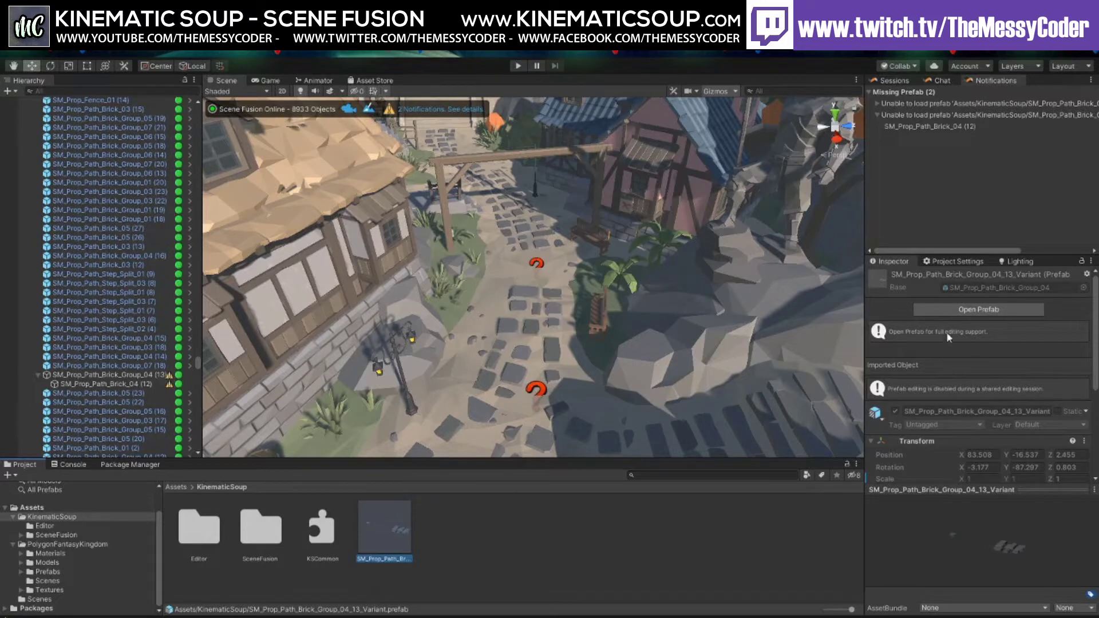
Rename the variant prefab asset to SM_Prop_Path
scroll(943, 383, down, 5)
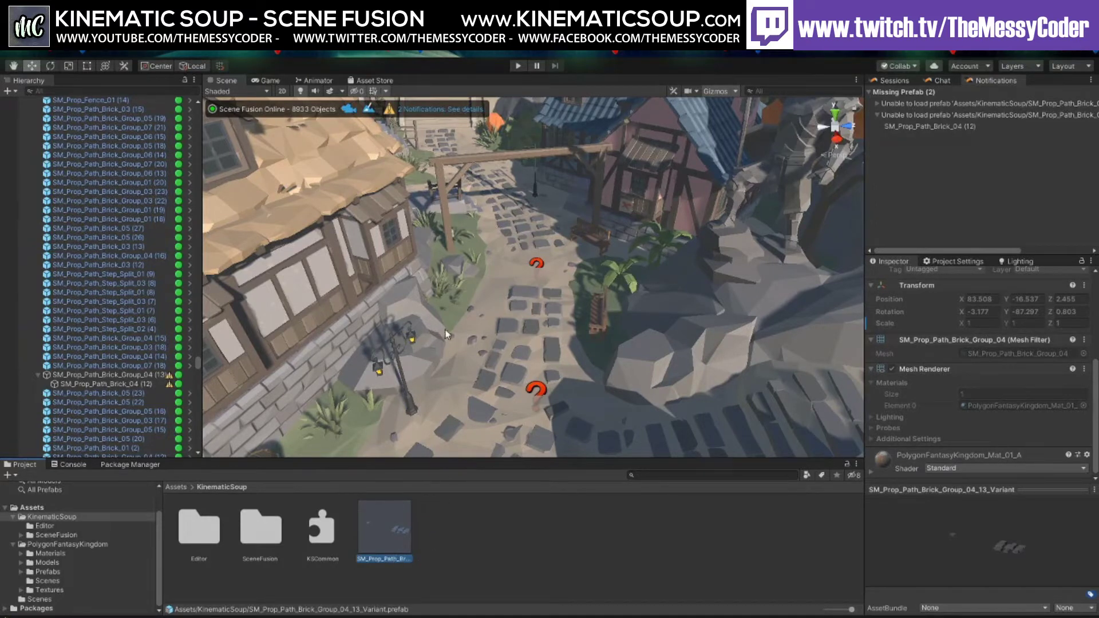
key(F2)
click(410, 557)
key(BackSpace)
key(BackSpace)
key(BackSpace)
key(BackSpace)
key(BackSpace)
text(h)
key(Return)
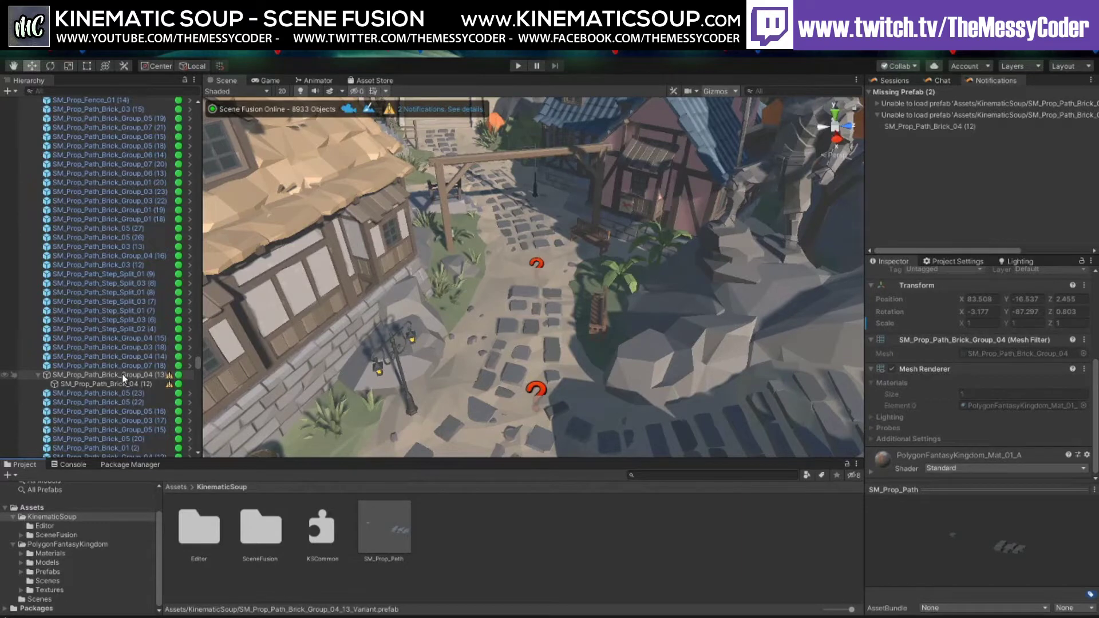
Drag the SM_Prop_Path prefab onto the cobblestone path beside the lamp post
click(103, 375)
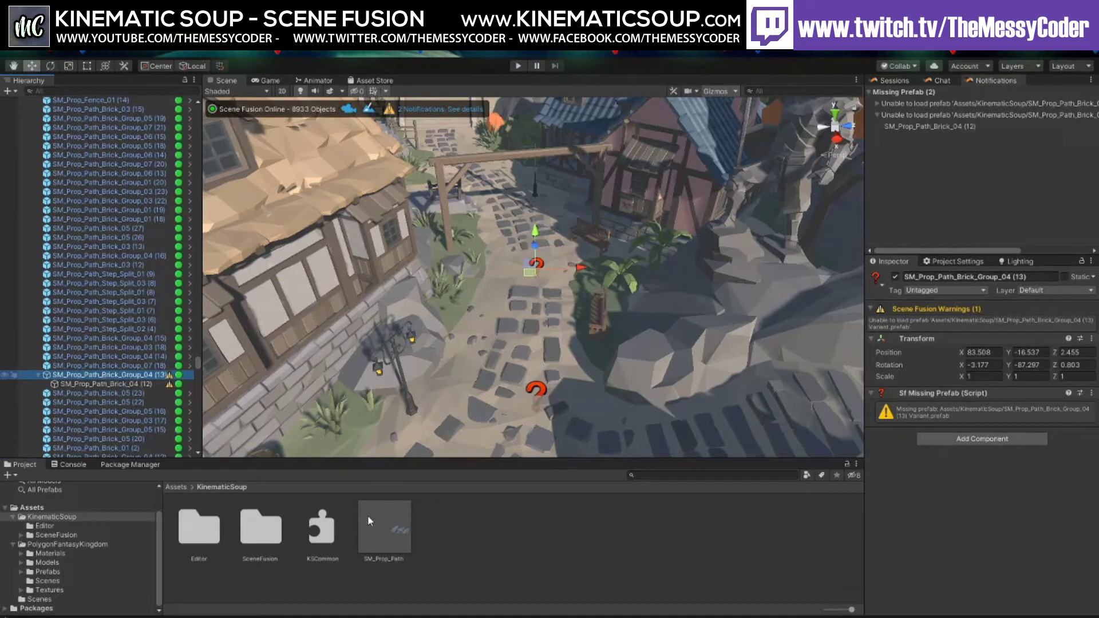
drag(379, 520, 459, 324)
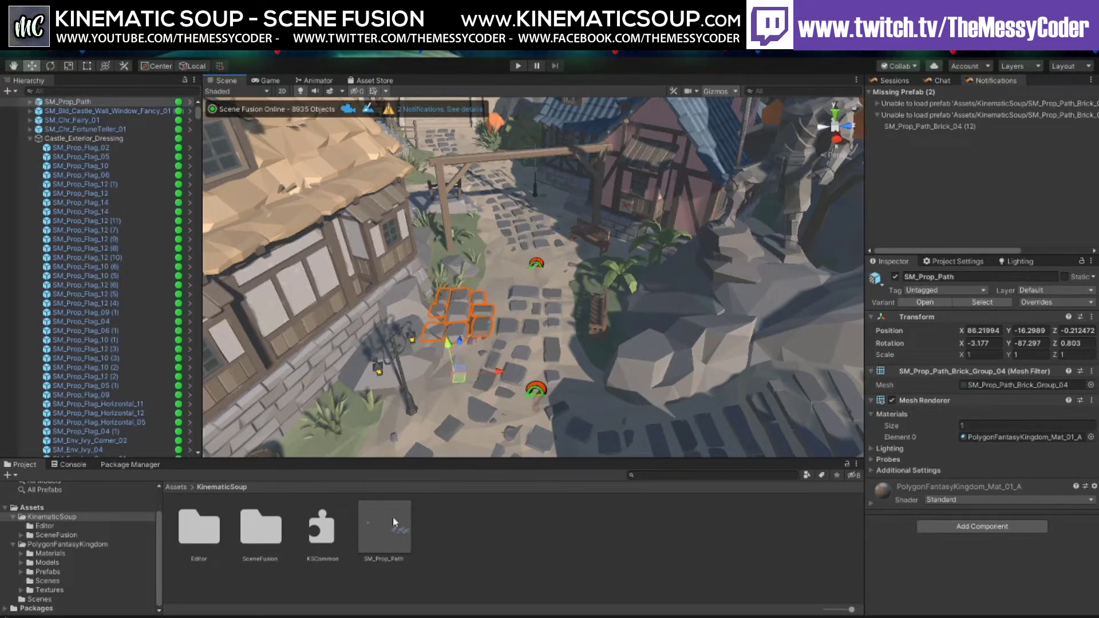
click(380, 524)
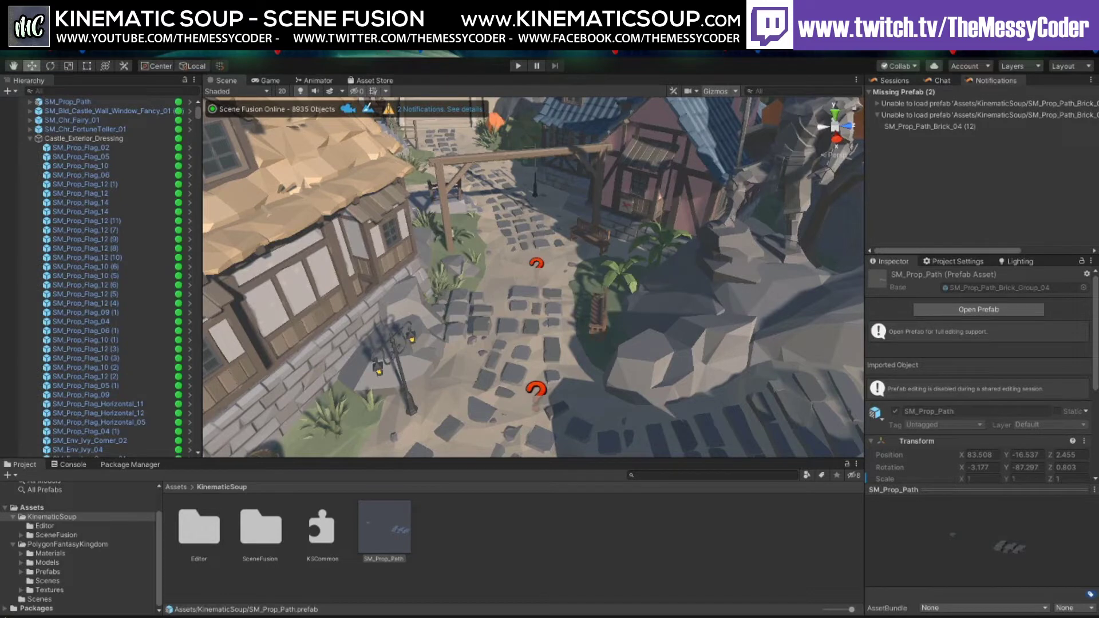
click(507, 538)
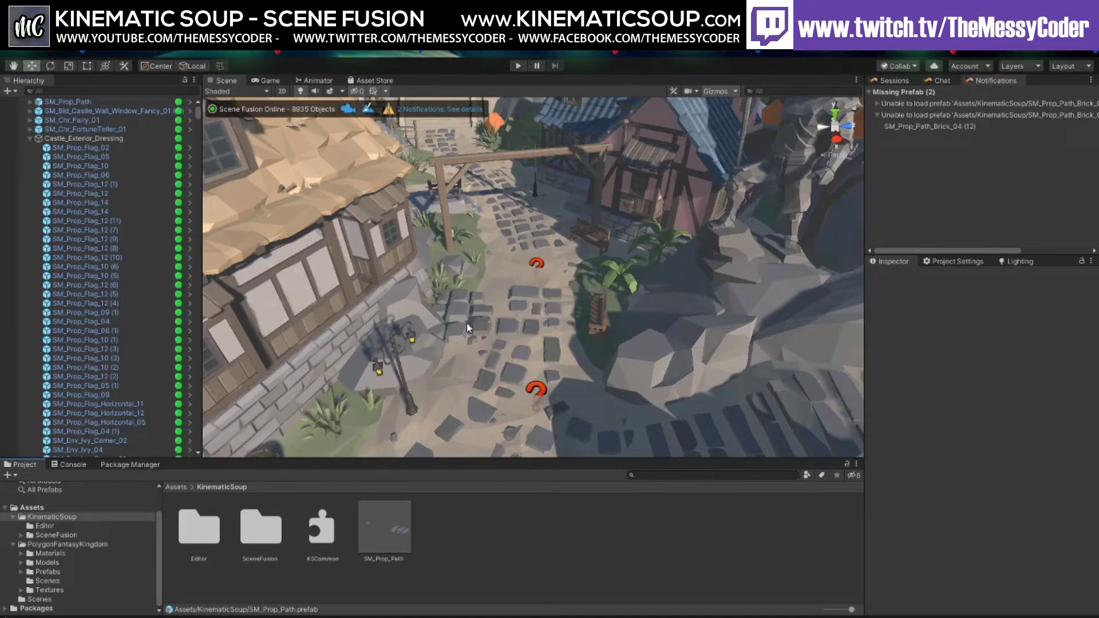
Fly the view down the cobblestone path and select the big tree and its fairy houses
right_drag(466, 322, 597, 283)
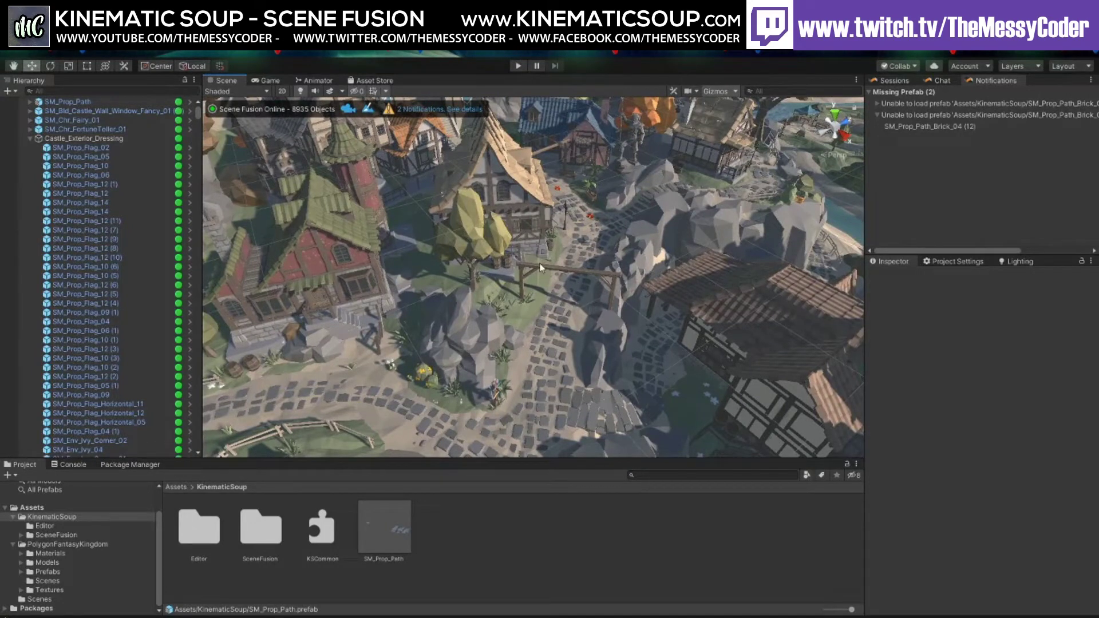
right_drag(539, 268, 527, 67)
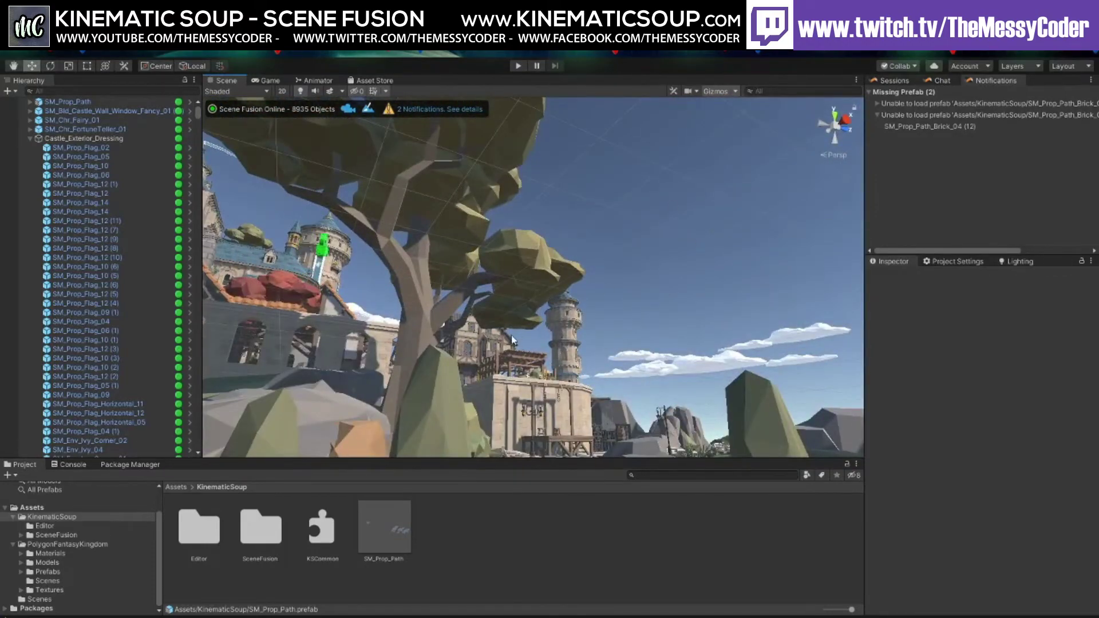
right_drag(513, 340, 553, 321)
click(527, 338)
click(527, 323)
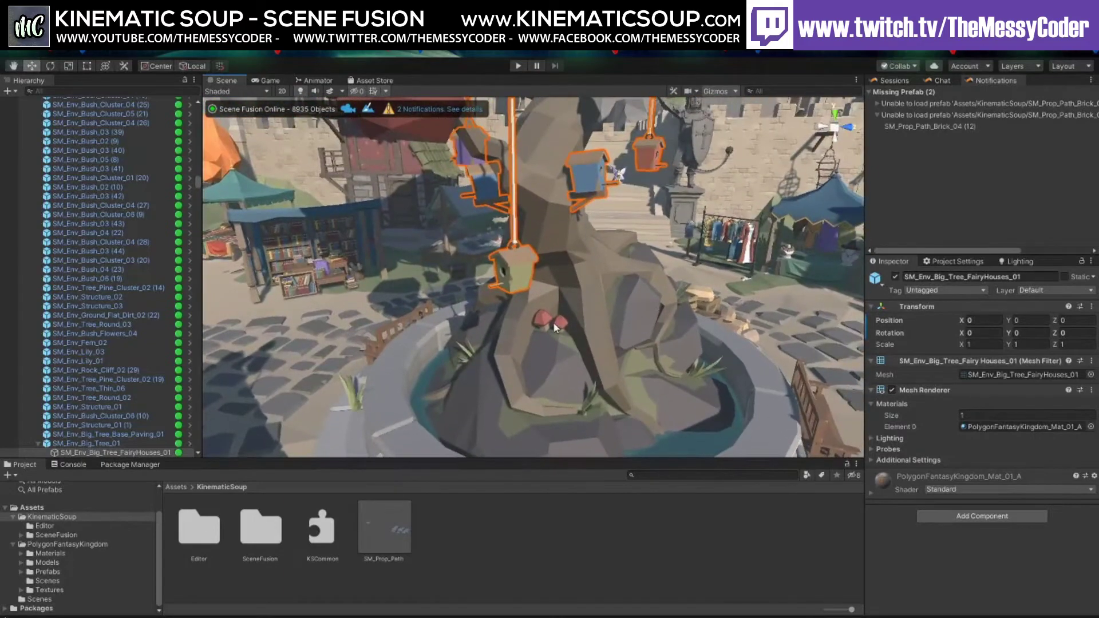
click(554, 323)
right_drag(594, 351, 503, 378)
Circle the fountain, selecting its three benches and the nearby crate stack
click(630, 349)
click(555, 361)
click(463, 422)
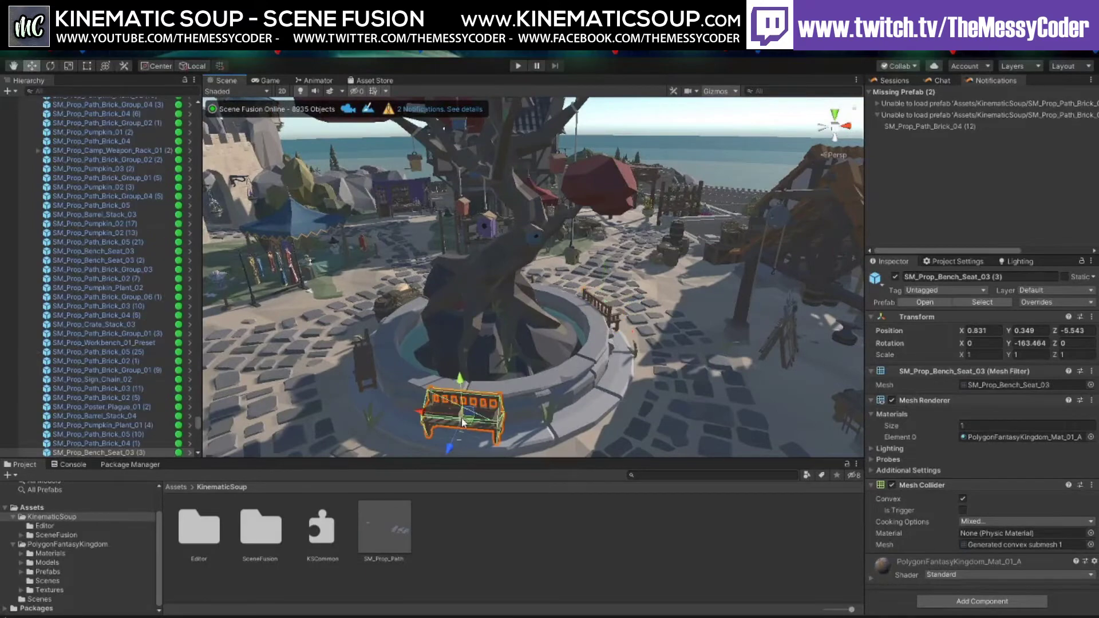
right_drag(463, 422, 515, 337)
click(511, 335)
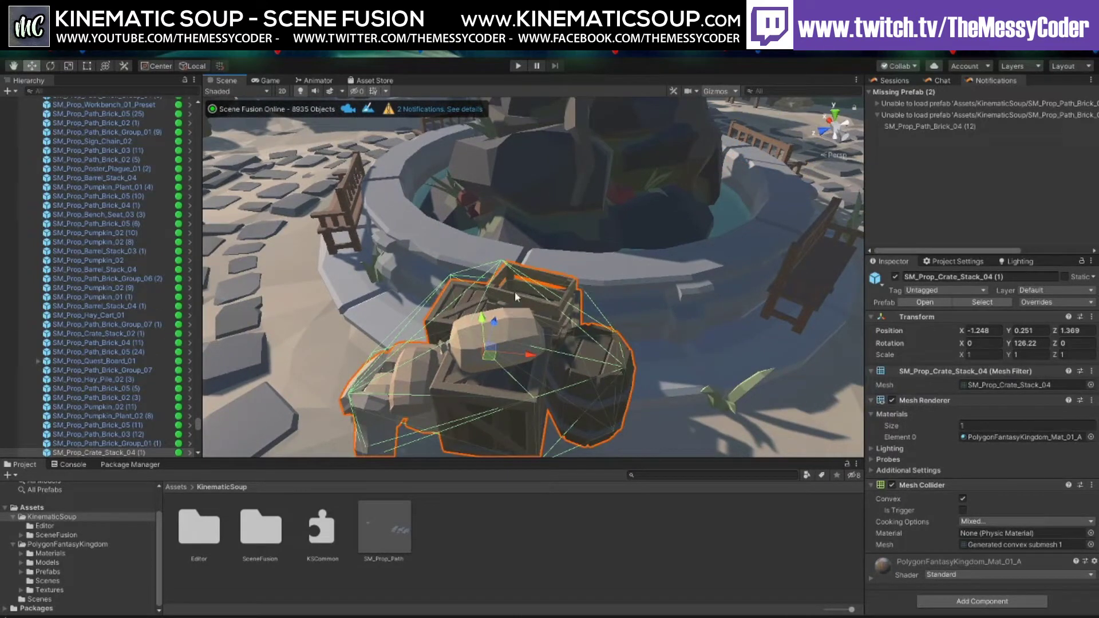
right_drag(514, 291, 539, 250)
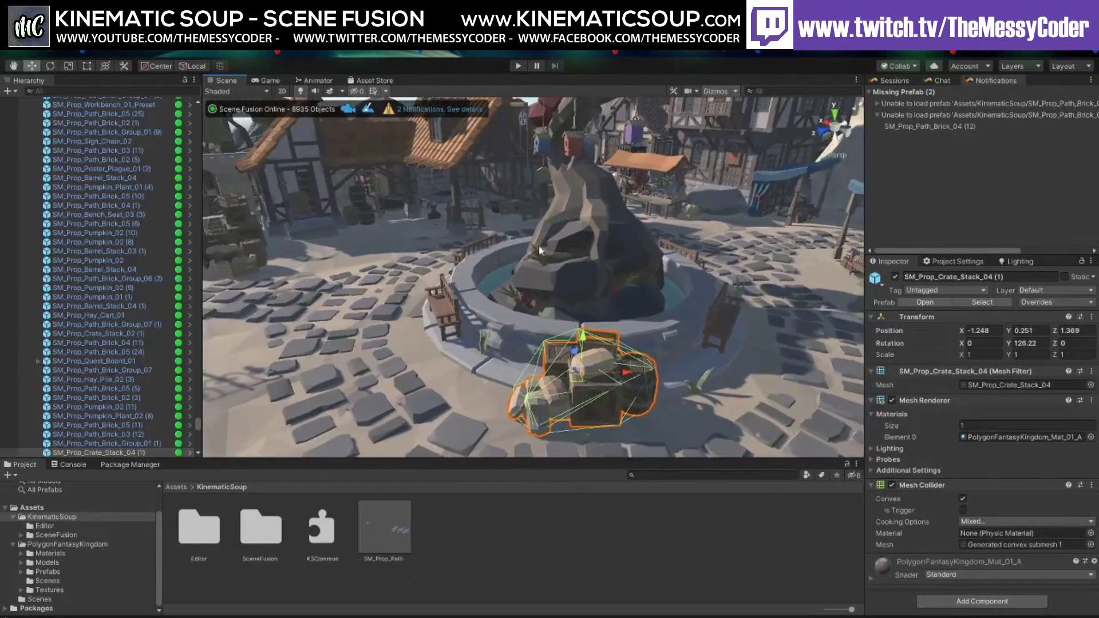
right_drag(452, 318, 548, 277)
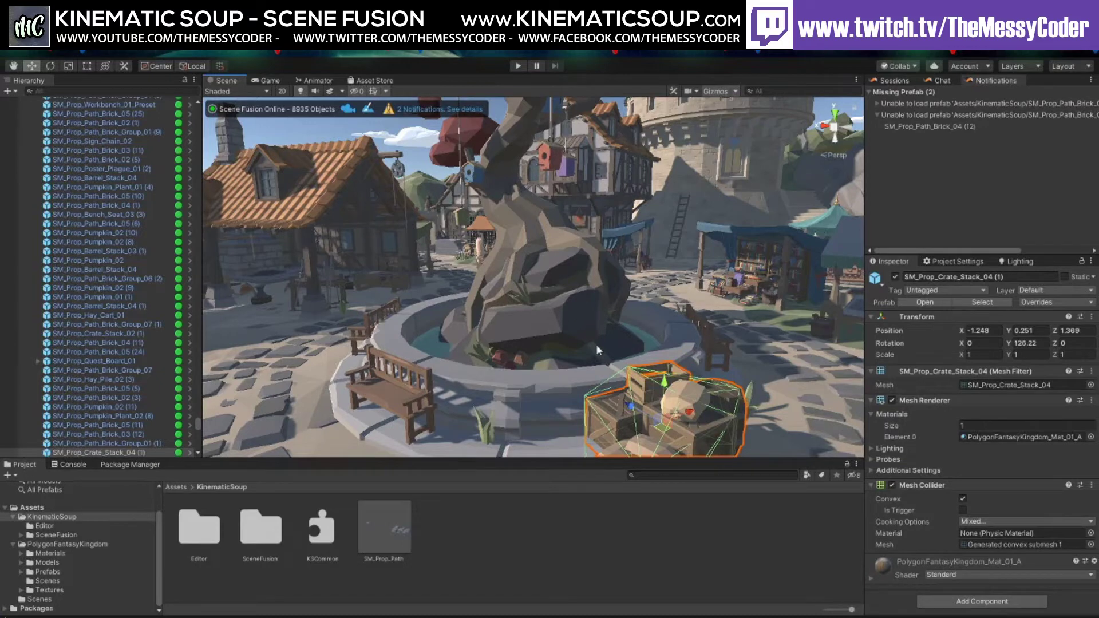
right_drag(595, 345, 579, 359)
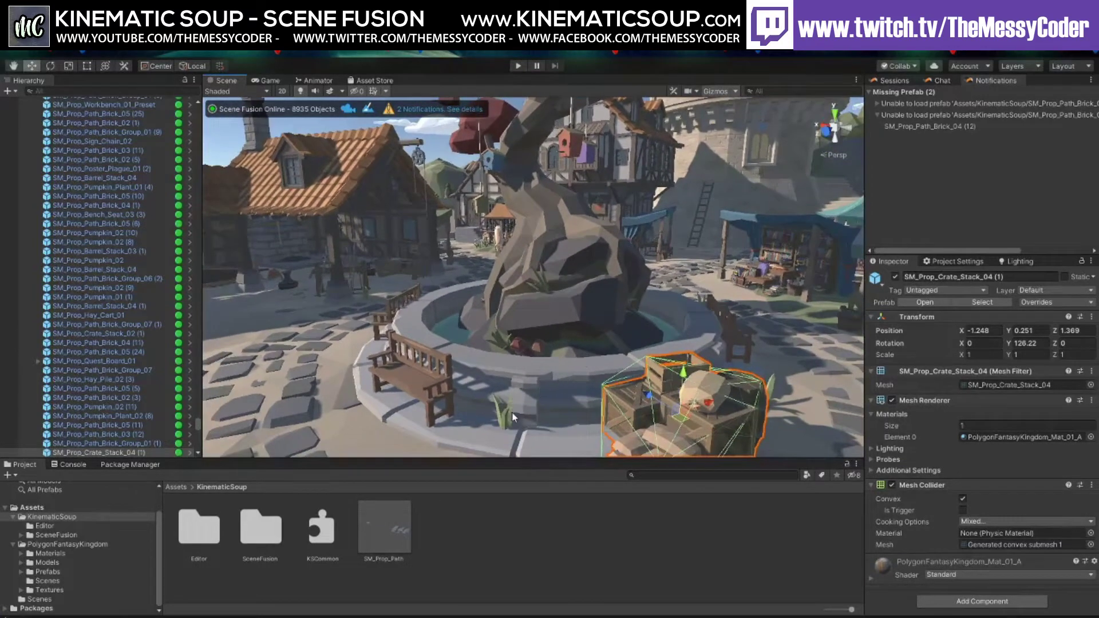
Slide grass tuft SM_Env_Grass_Tuft_02 (1) along the fountain rim to 1.512, 0.436, 2.155
click(510, 415)
drag(467, 417, 463, 425)
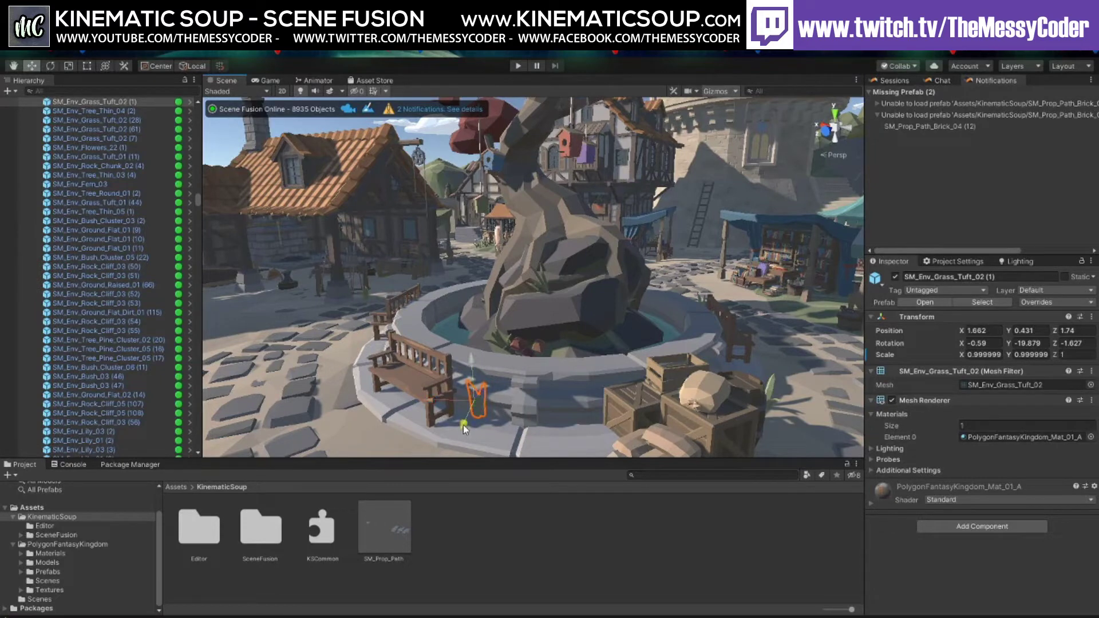
drag(462, 425, 456, 436)
alt+drag(553, 355, 437, 287)
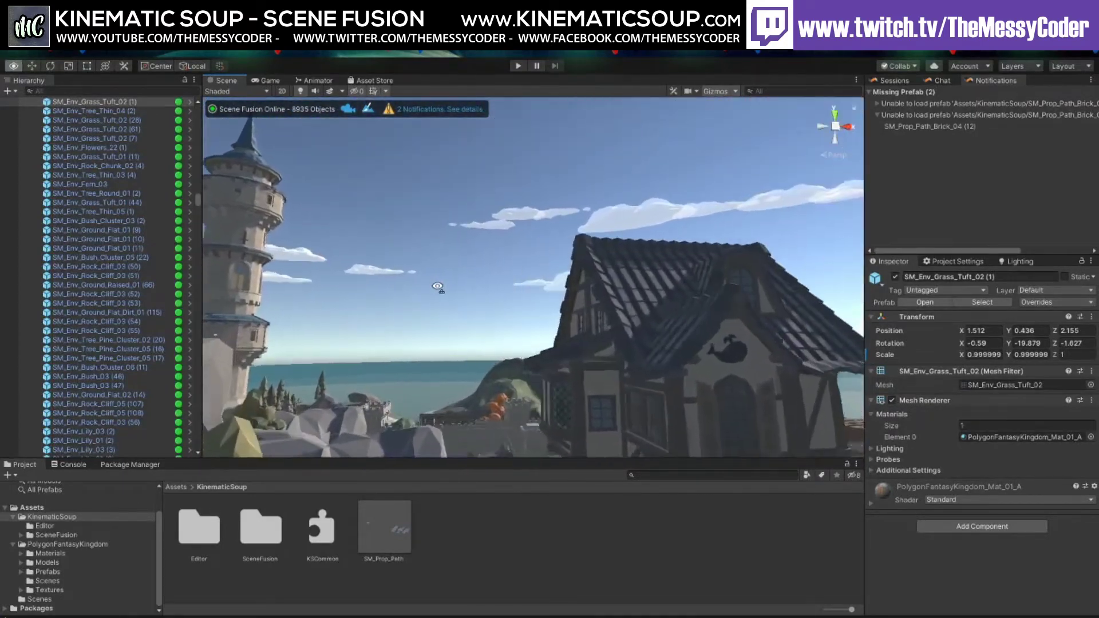
Zoom into the timber house, select sign SM_Prop_Sign_Iron_04, then orbit out over the town
scroll(438, 286, up, 10)
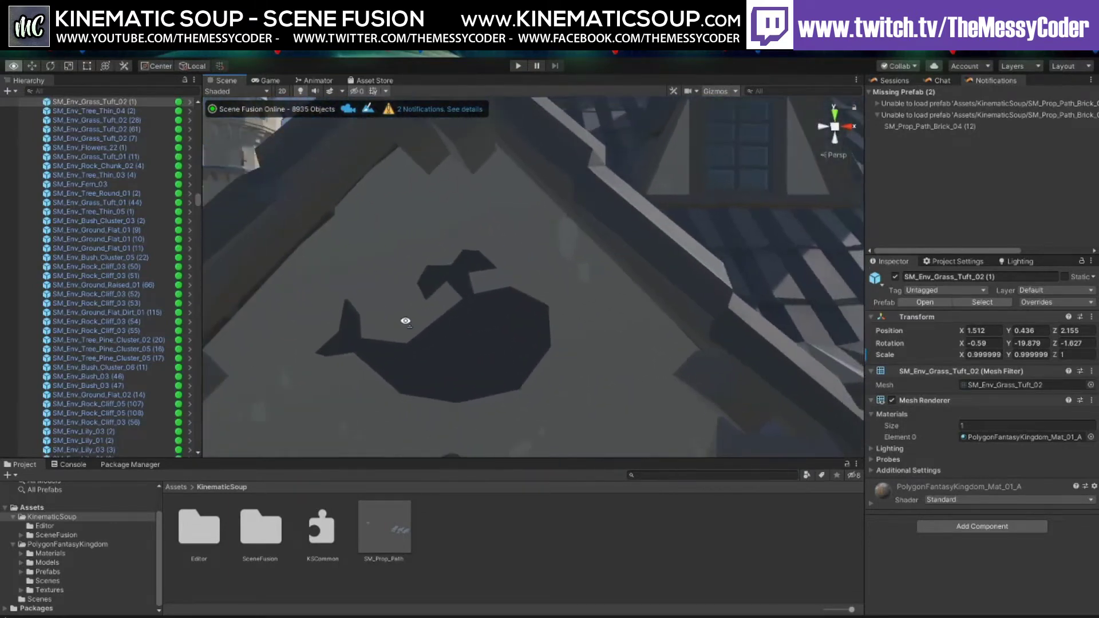
scroll(406, 321, up, 2)
click(410, 327)
alt+drag(411, 327, 601, 233)
Zoom and orbit from above, toward the rocks and back across the village
scroll(541, 186, up, 10)
scroll(602, 232, down, 10)
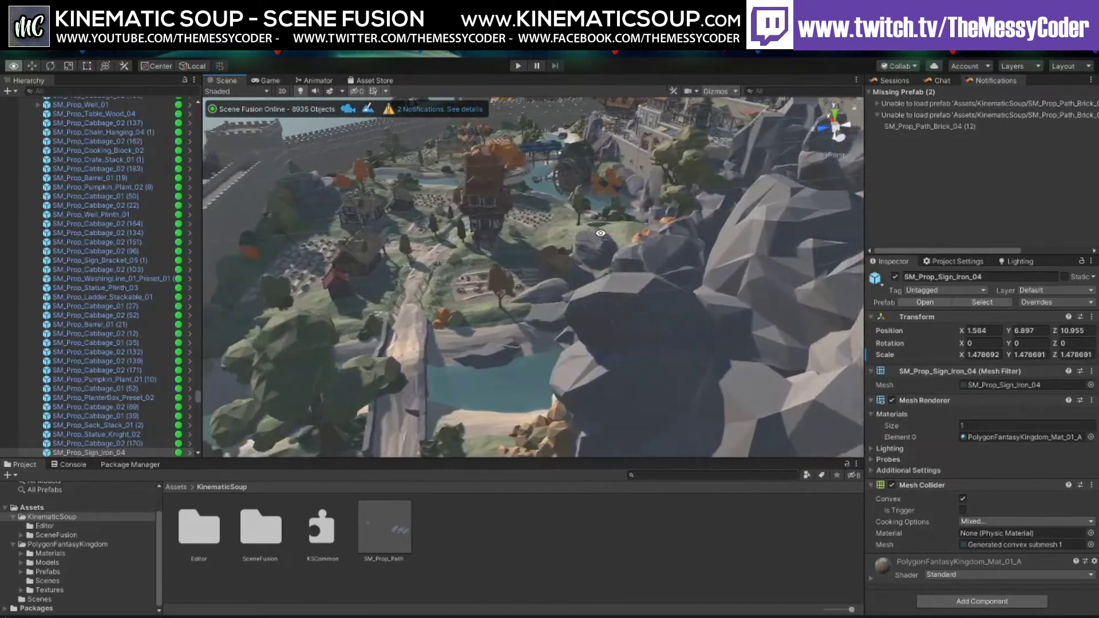
scroll(601, 235, up, 3)
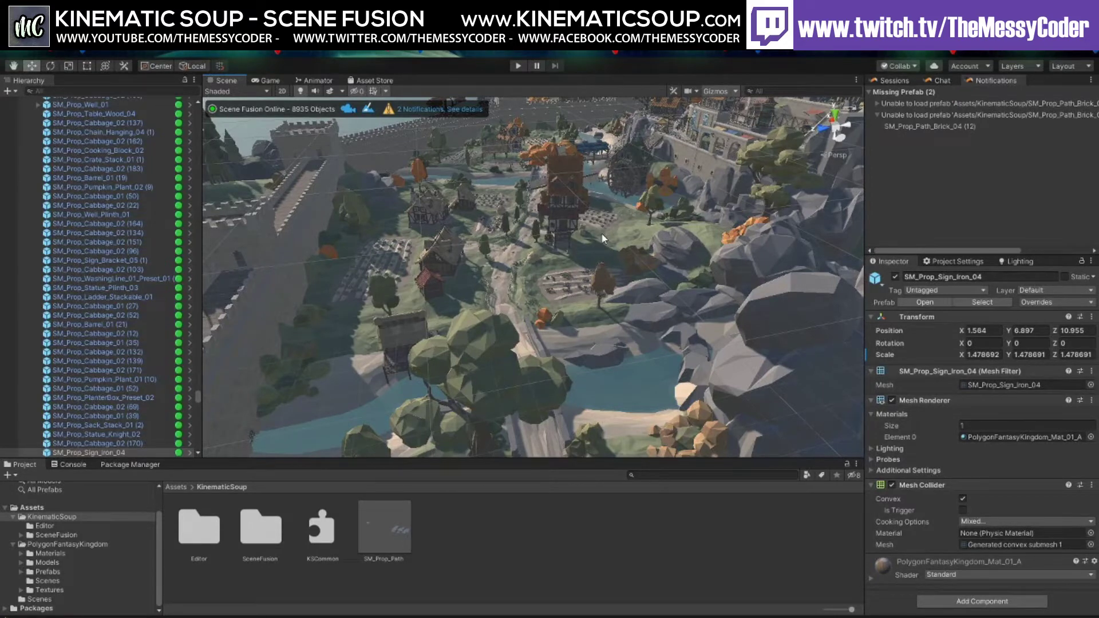
right_drag(601, 233, 445, 189)
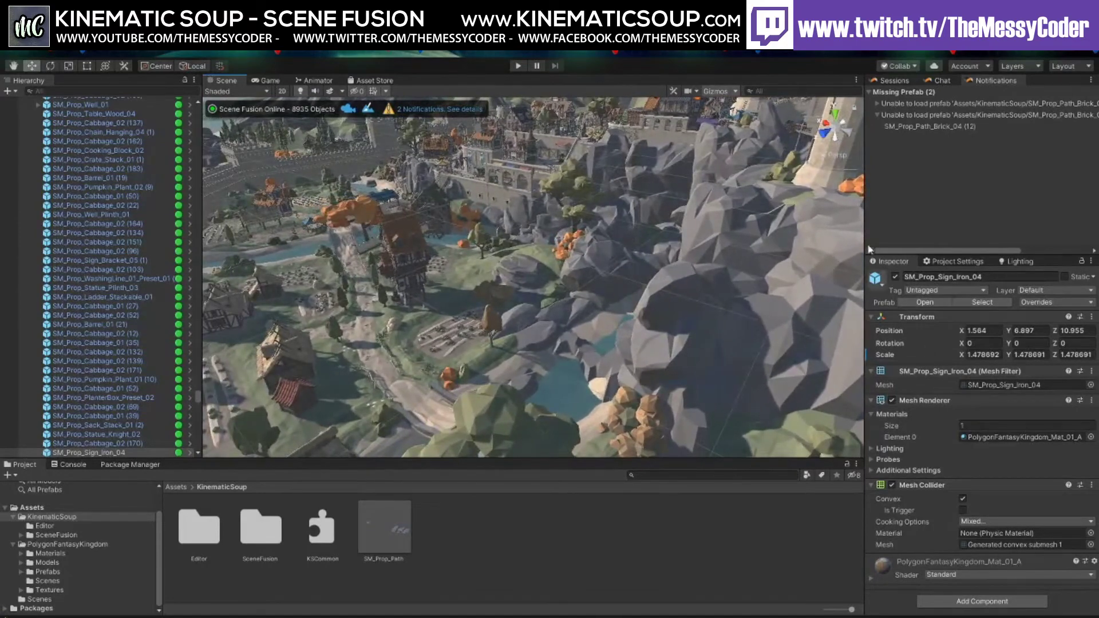
right_drag(731, 235, 655, 241)
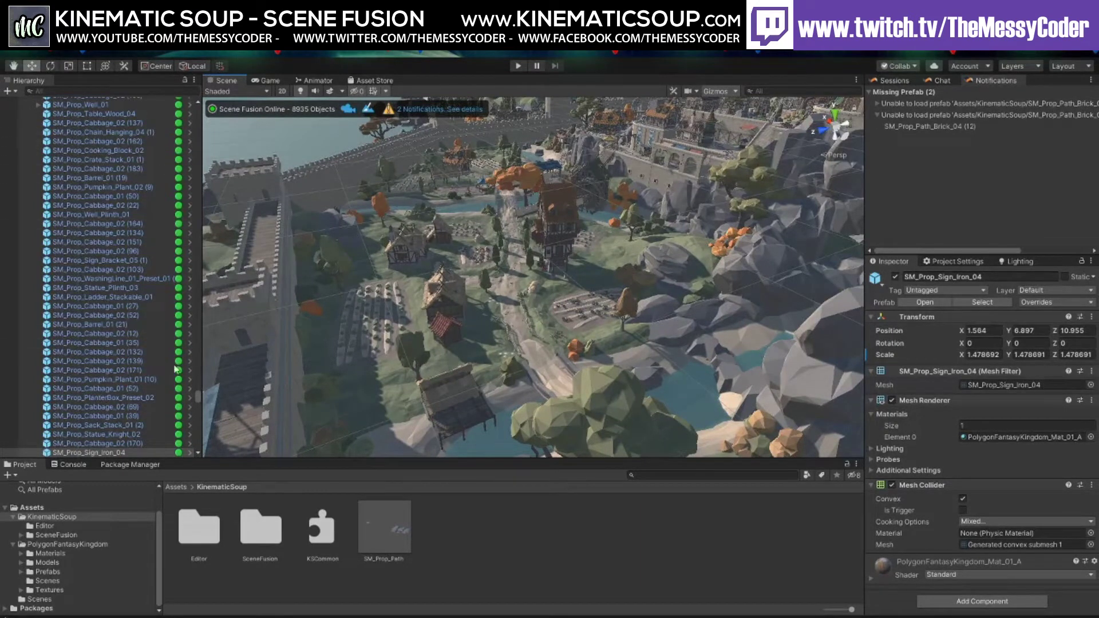
mouse_move(352, 227)
right_down()
mouse_move(378, 218)
mouse_move(352, 213)
right_up()
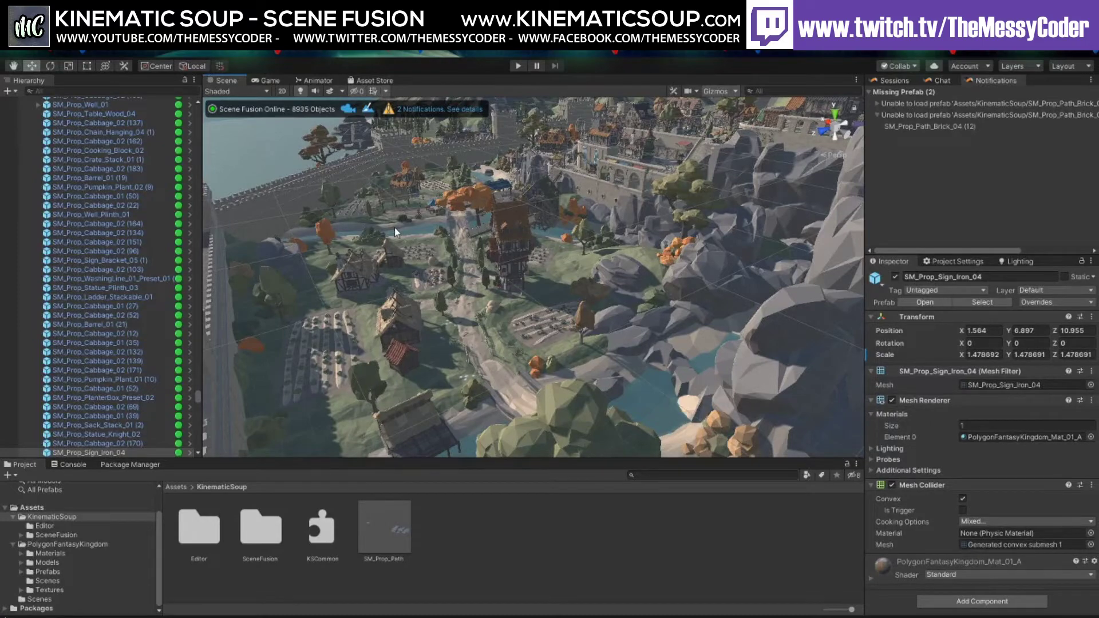
alt+drag(423, 259, 597, 265)
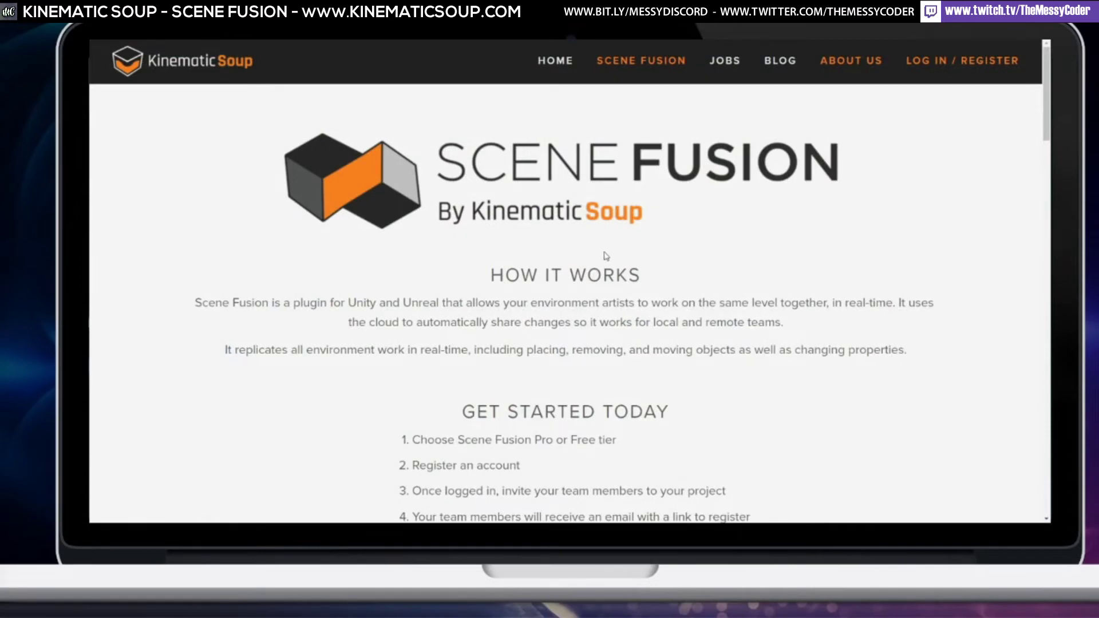
scroll(606, 256, down, 8)
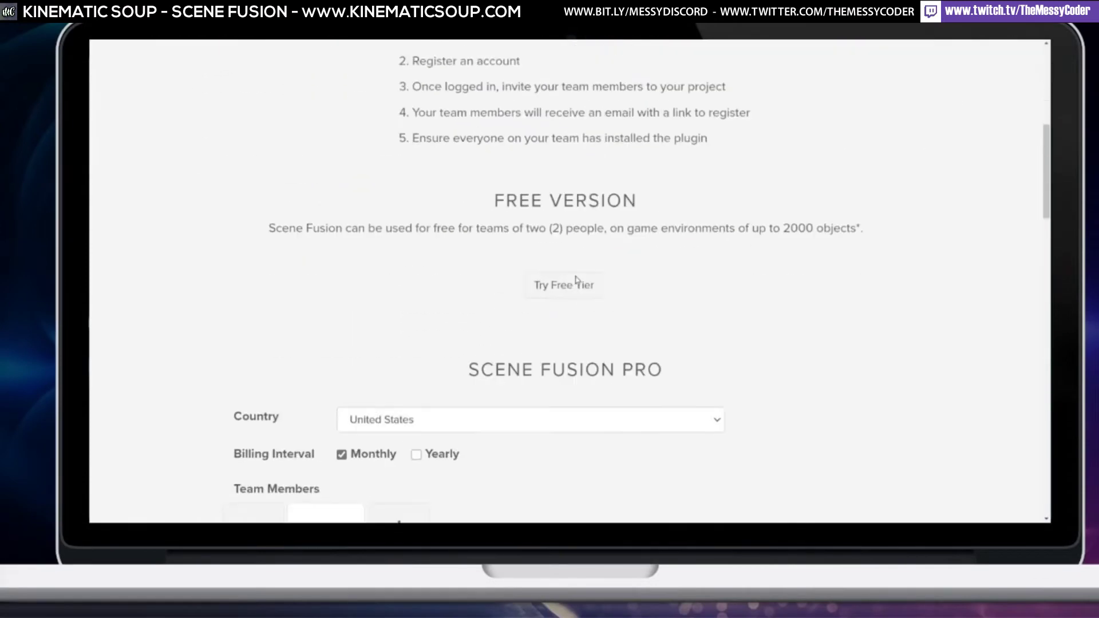
Switch the Scene Fusion Pro form to yearly billing and raise Team Members to 4
scroll(575, 279, down, 4)
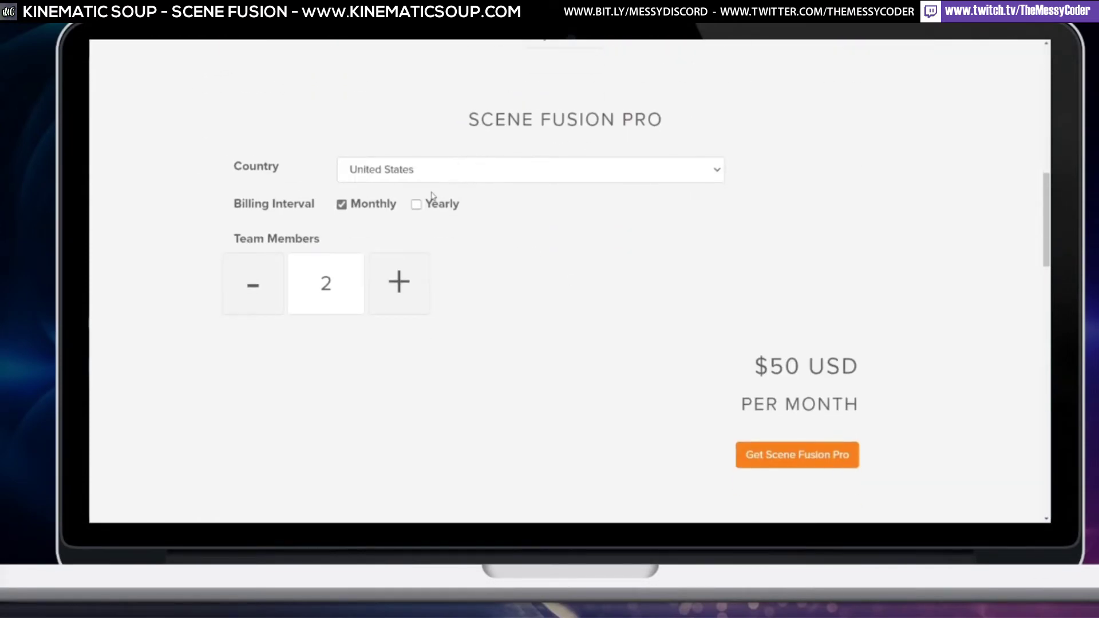
click(431, 200)
click(467, 173)
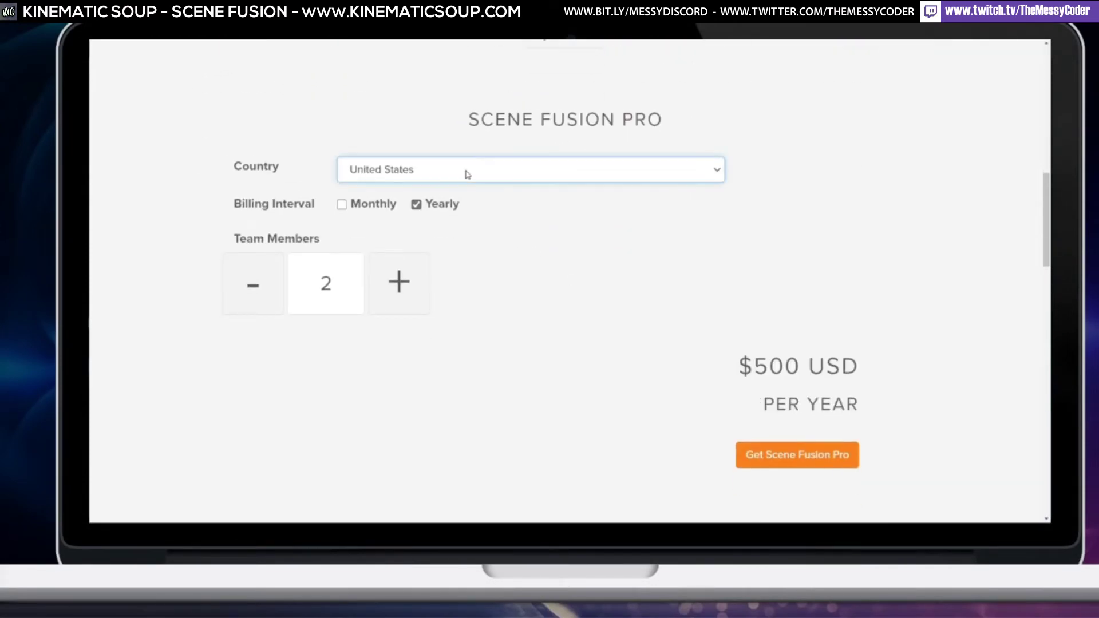
click(771, 165)
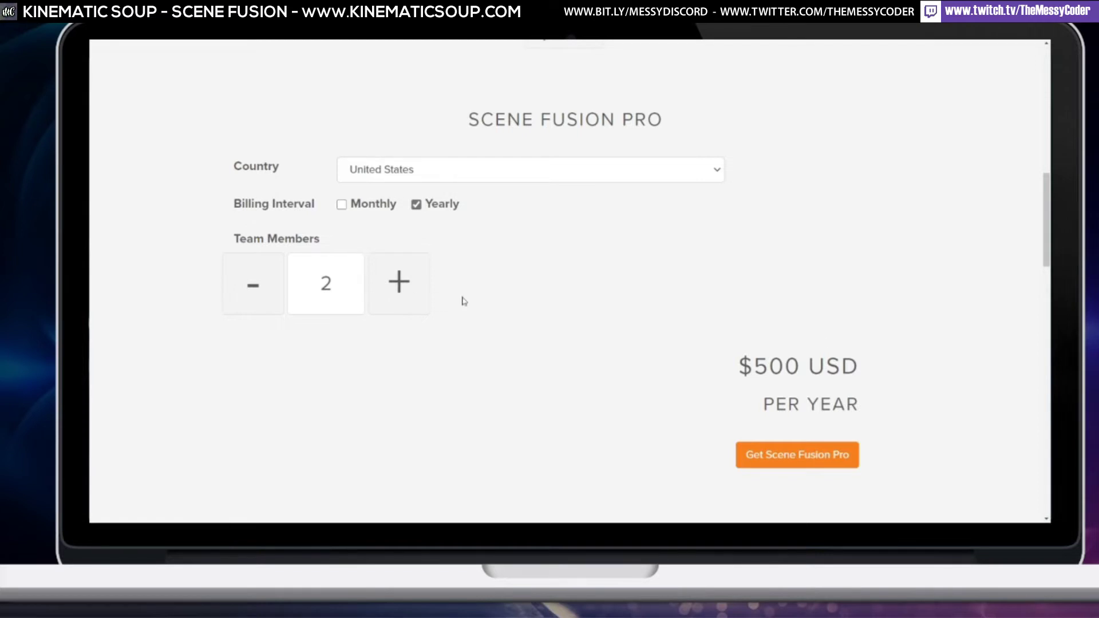
click(410, 294)
click(410, 293)
Compare monthly and yearly prices, then raise the team to 8 members billed yearly
click(342, 205)
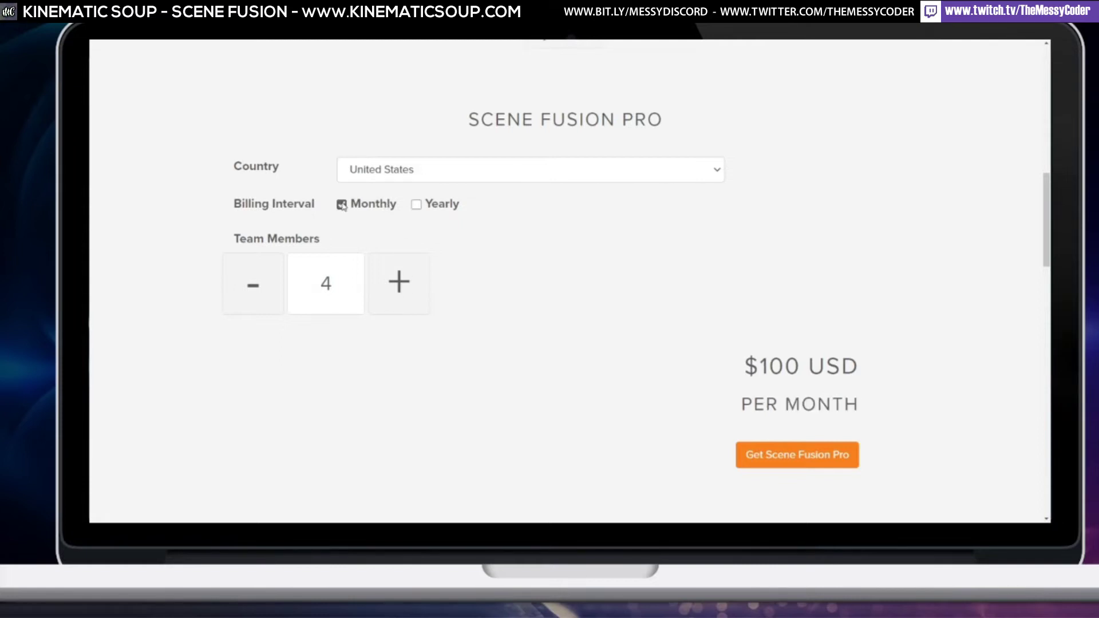
click(417, 205)
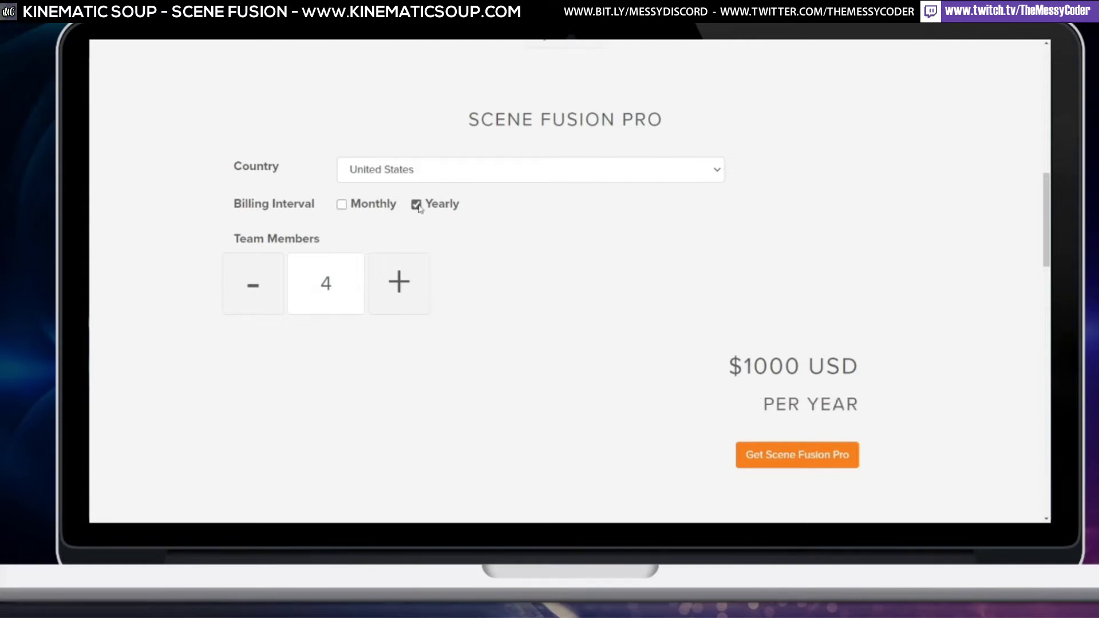
click(342, 205)
click(416, 204)
click(342, 206)
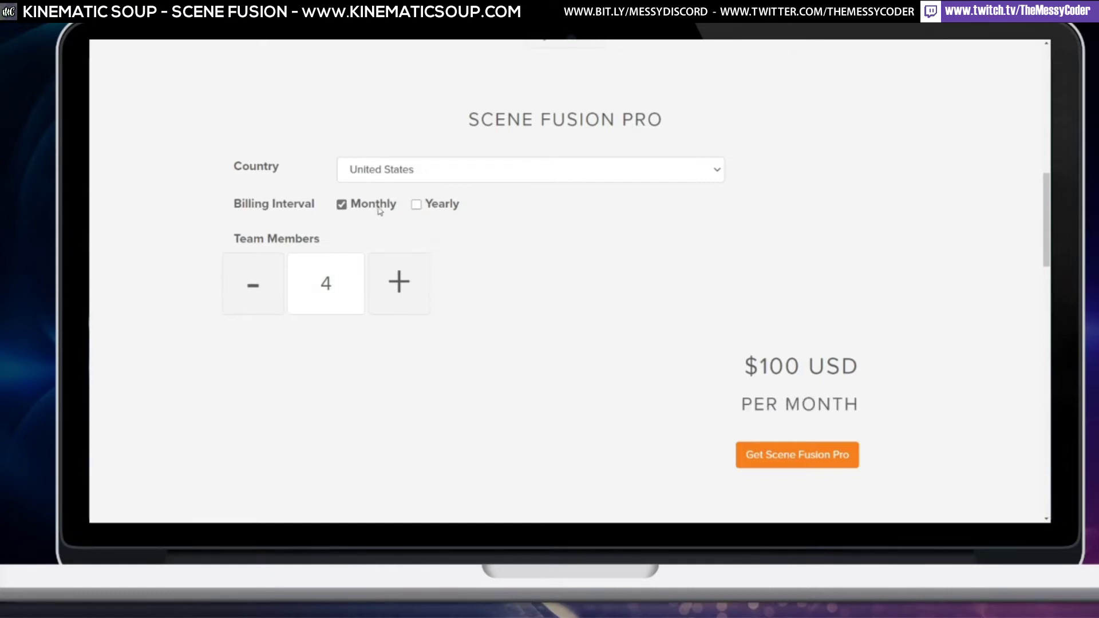
click(416, 206)
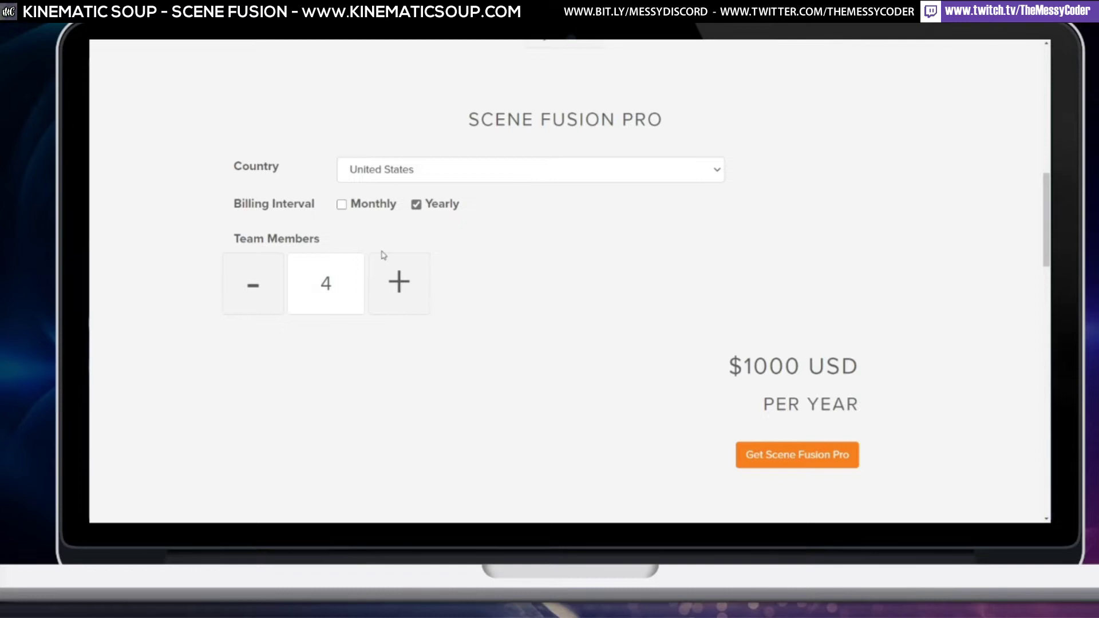
click(402, 284)
click(403, 287)
click(403, 287)
click(403, 286)
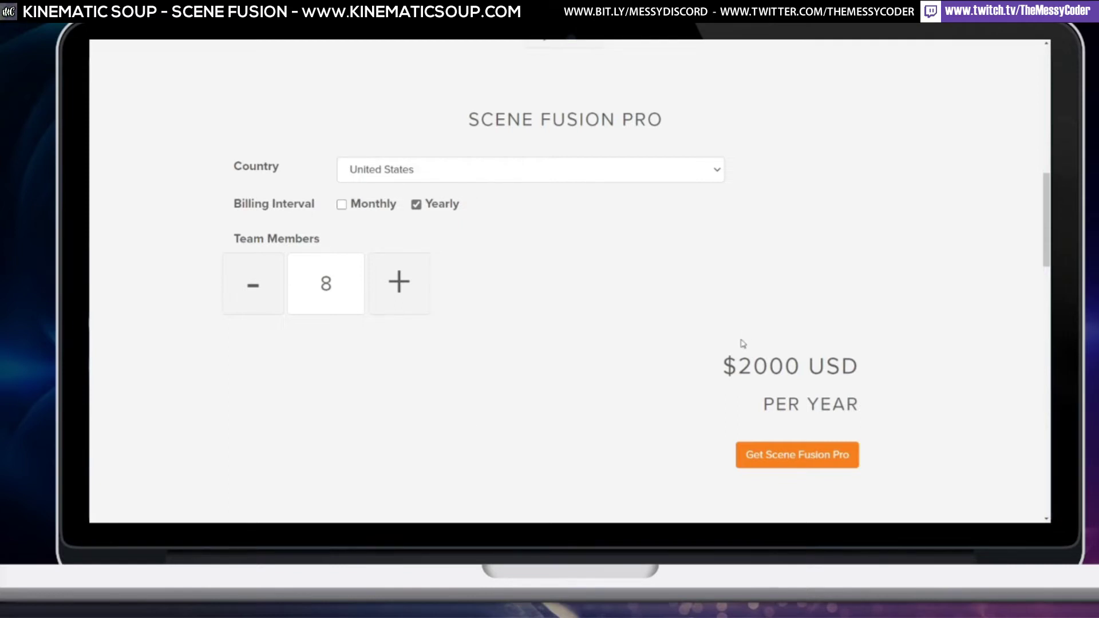
Scroll back to the top and go to the Scene Fusion downloads page via the SCENE FUSION menu
scroll(742, 346, up, 10)
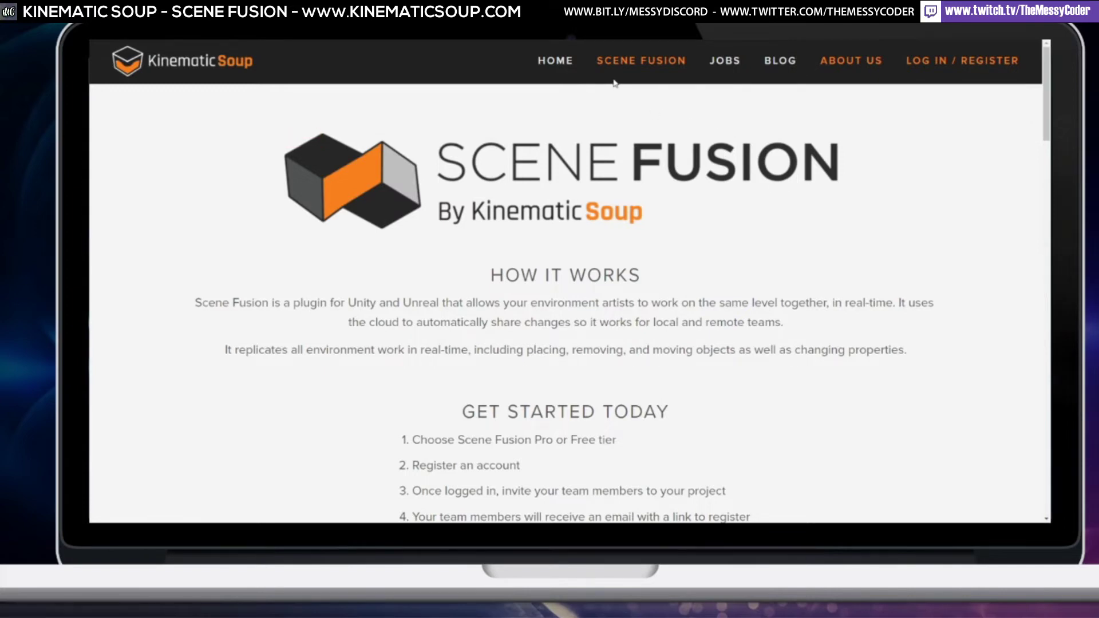
mouse_move(643, 68)
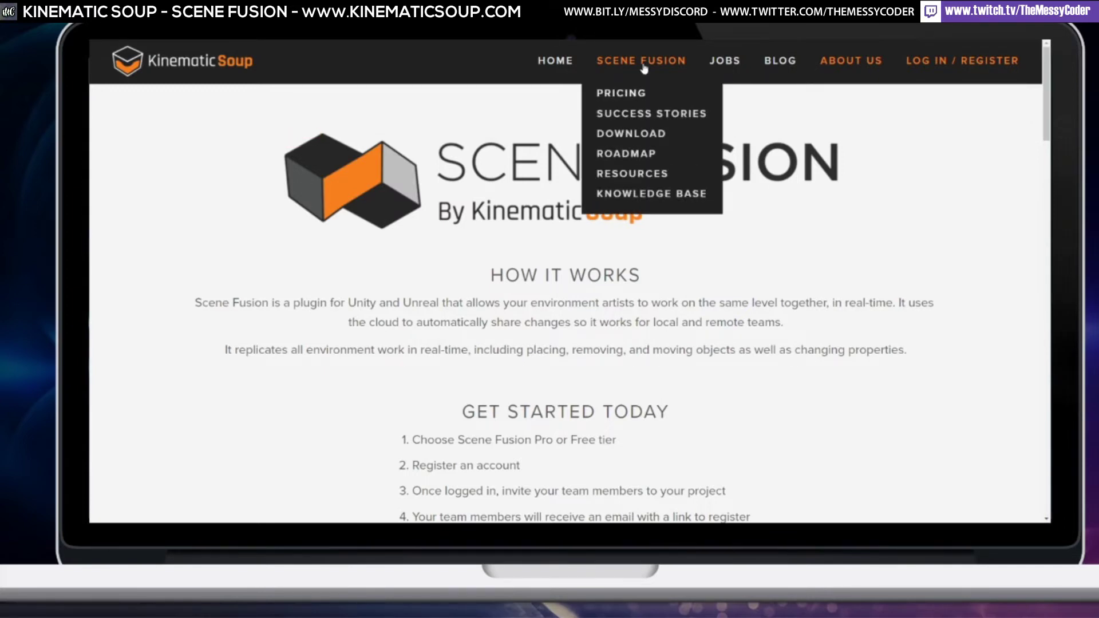
click(647, 134)
Scroll down the Downloads page and highlight 'ANY OS' in the Unity Plugin heading
scroll(435, 261, down, 3)
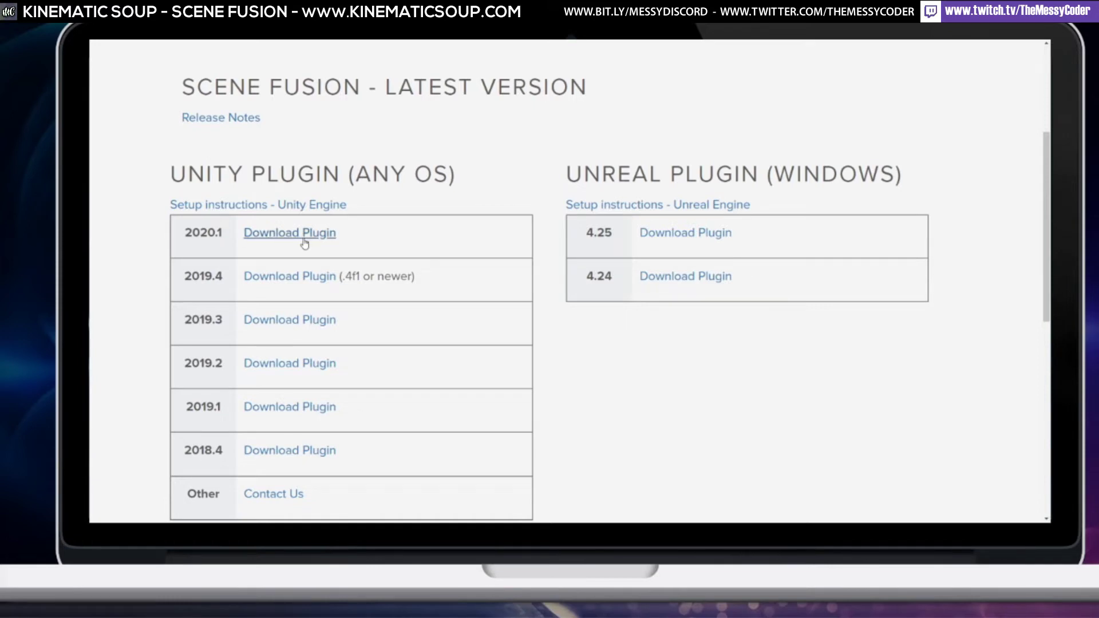
scroll(412, 238, down, 1)
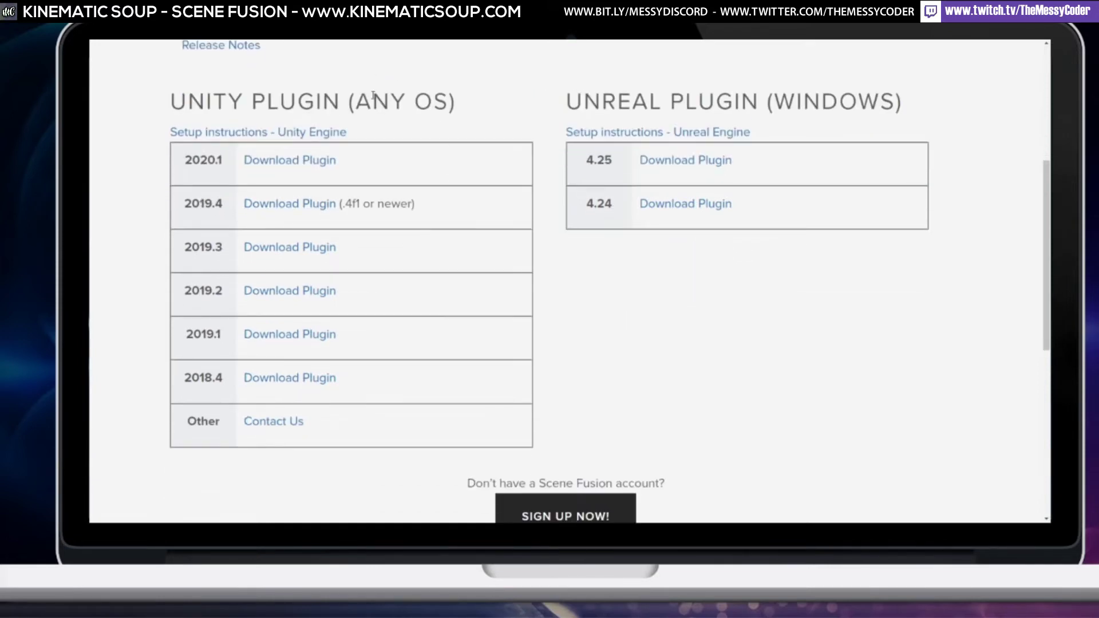
drag(356, 100, 448, 101)
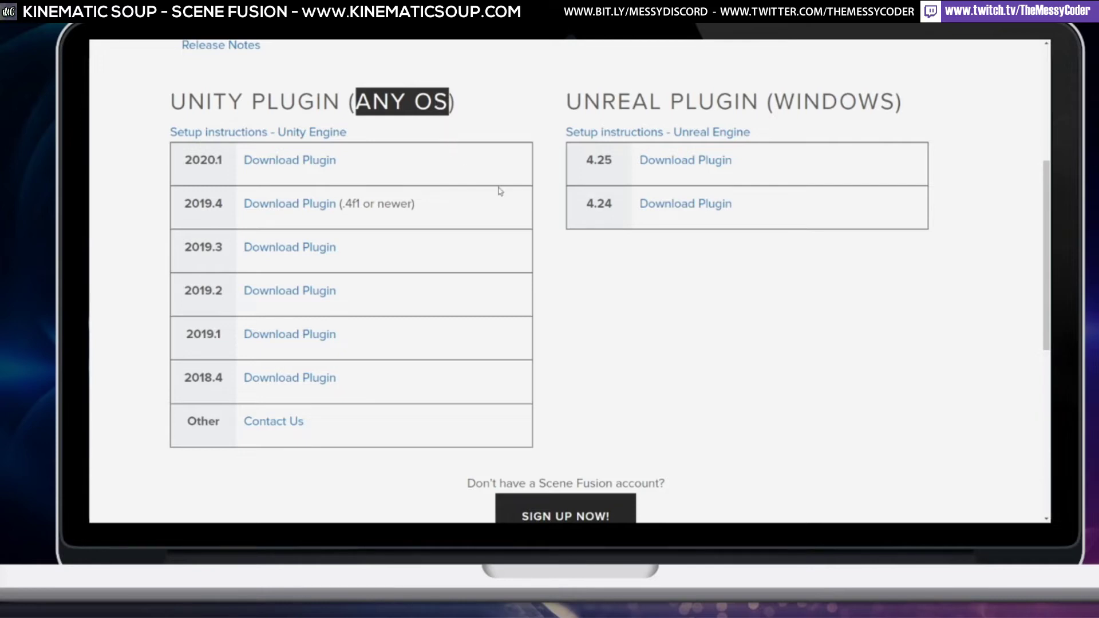
drag(1048, 203, 1047, 211)
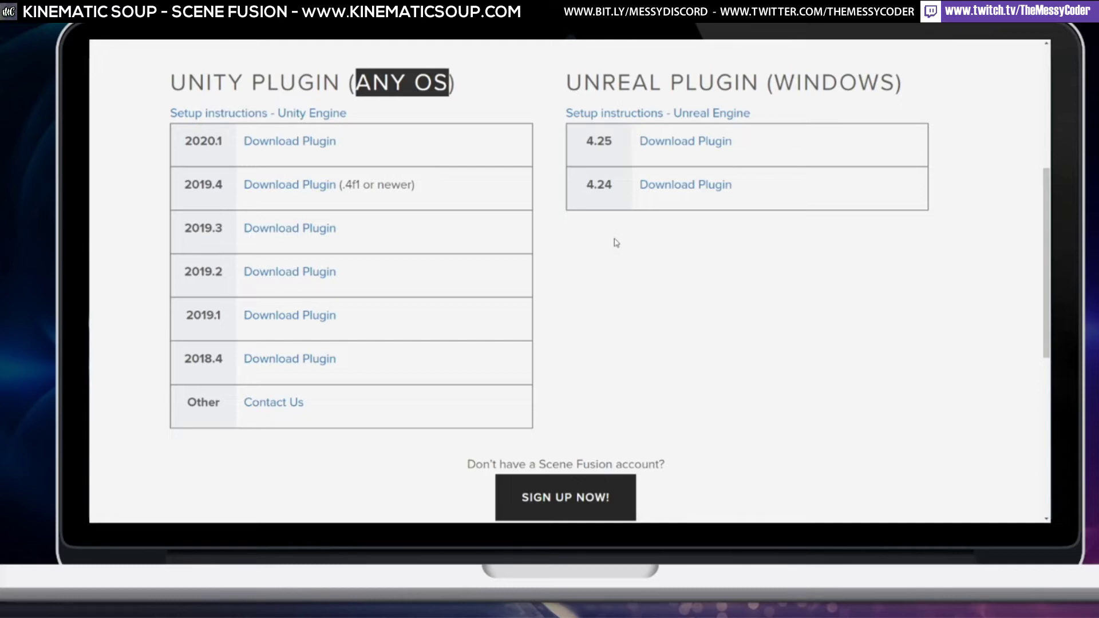
Return to the Unity Editor and select the windmill building in the Scene view
drag(1047, 220, 1045, 225)
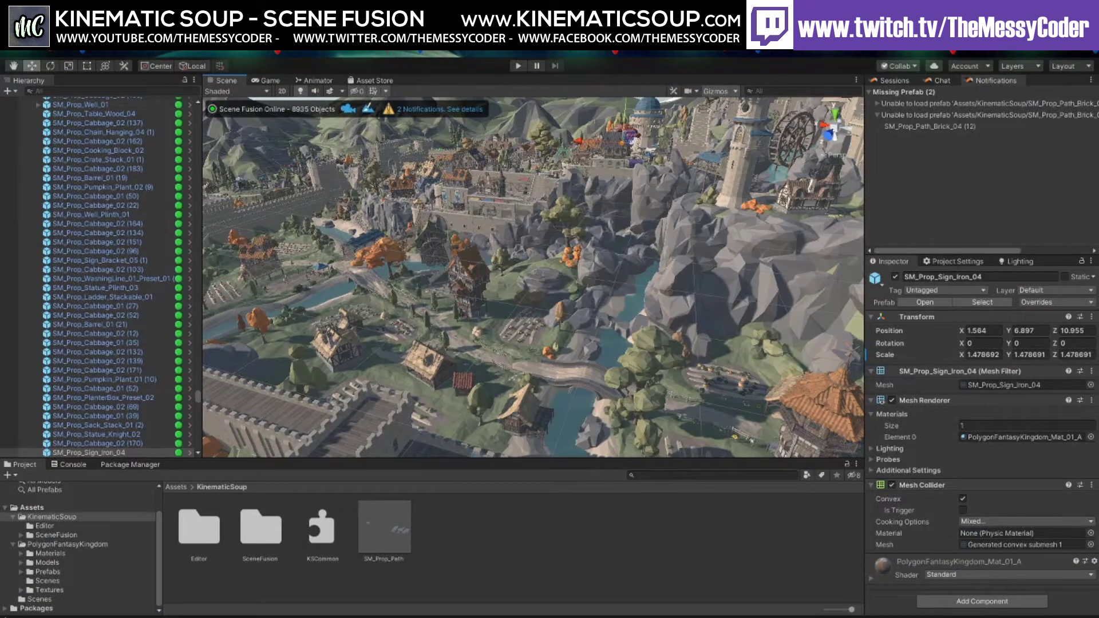
click(473, 288)
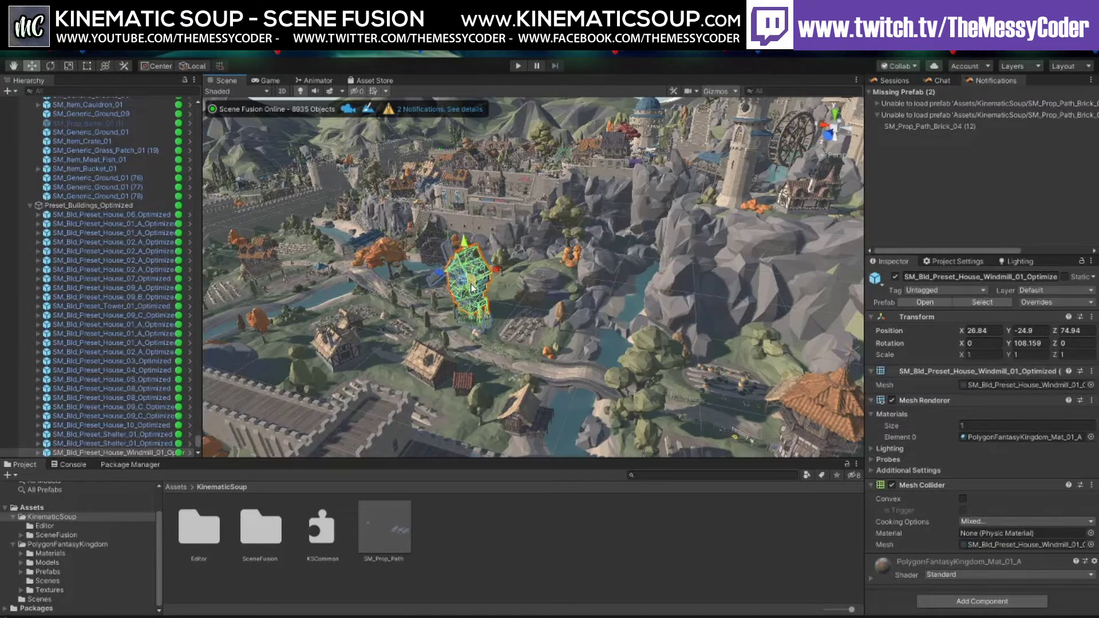
Orbit and zoom down toward the castle walls and select one battlement piece
alt+drag(472, 288, 485, 312)
scroll(485, 312, up, 5)
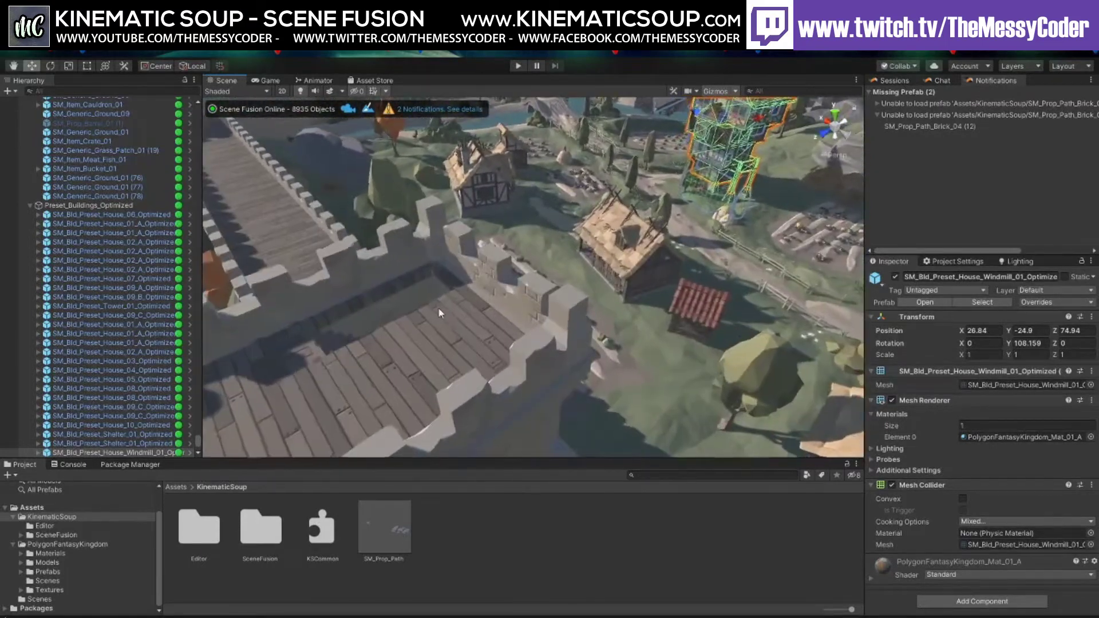
click(484, 272)
alt+drag(484, 272, 611, 316)
scroll(549, 346, up, 8)
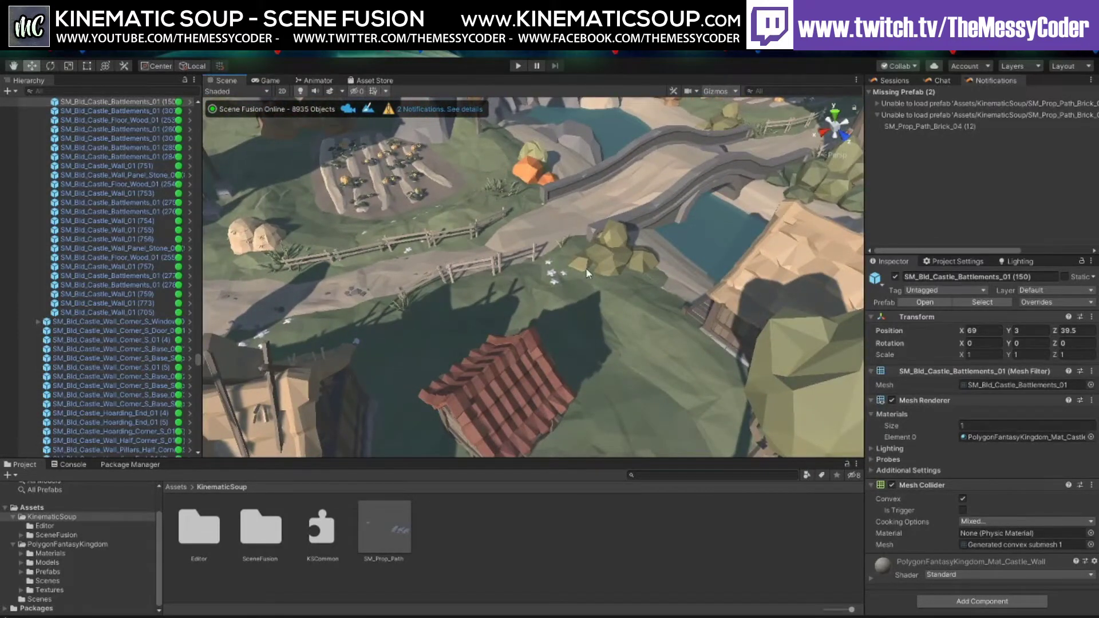
alt+drag(677, 274, 593, 270)
scroll(593, 269, up, 5)
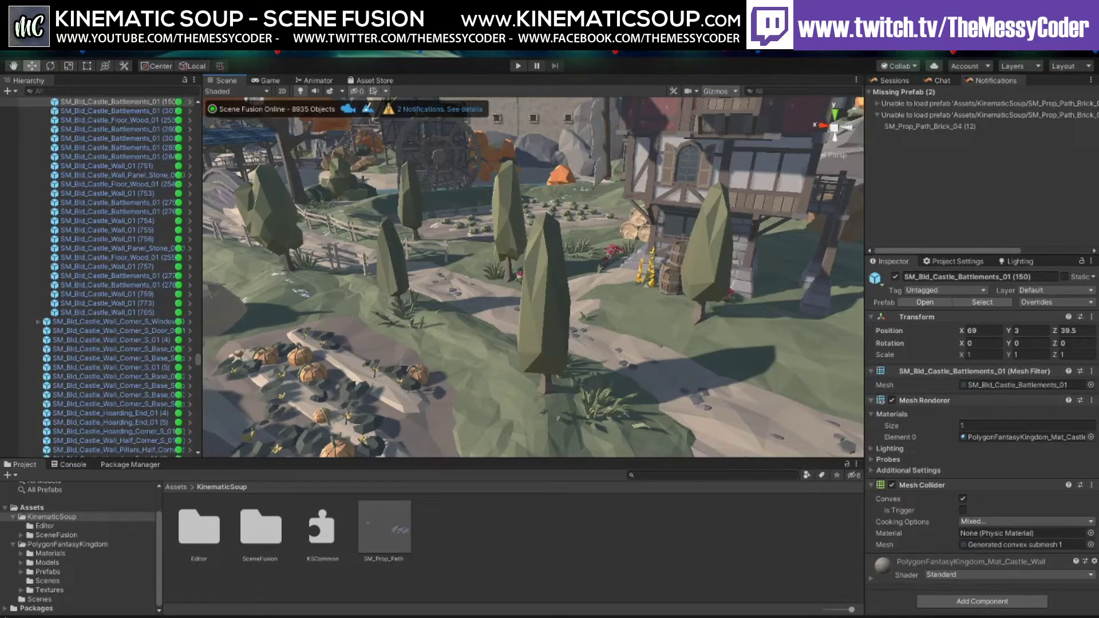
right_drag(596, 269, 563, 280)
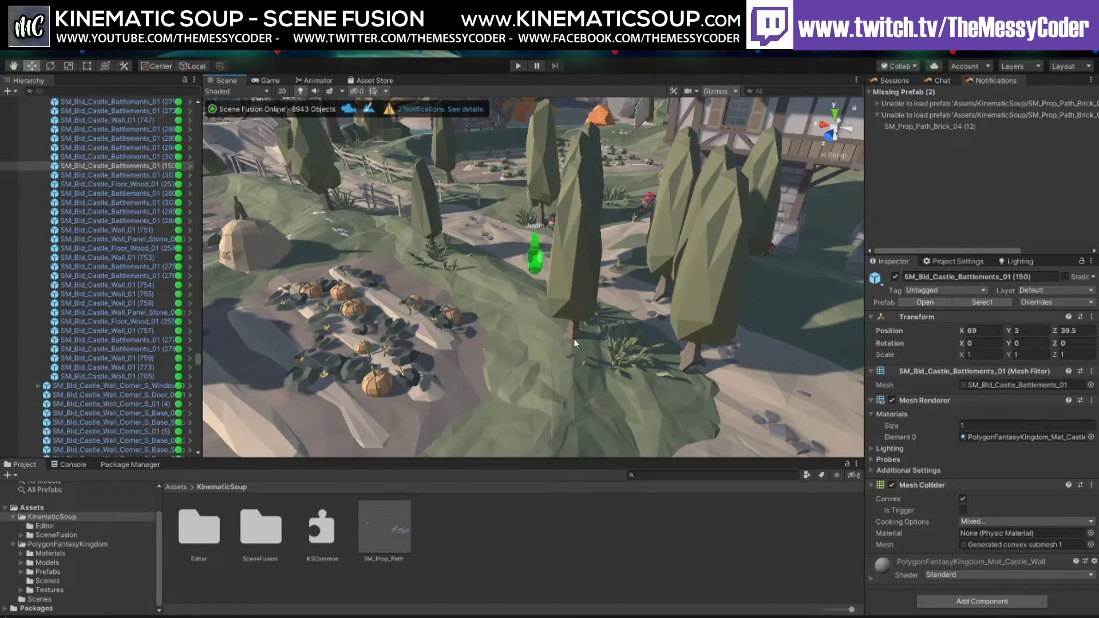
mouse_move(535, 270)
alt+mouse_down()
mouse_move(547, 264)
mouse_move(522, 265)
mouse_move(515, 245)
mouse_move(515, 192)
mouse_move(530, 266)
alt+mouse_up()
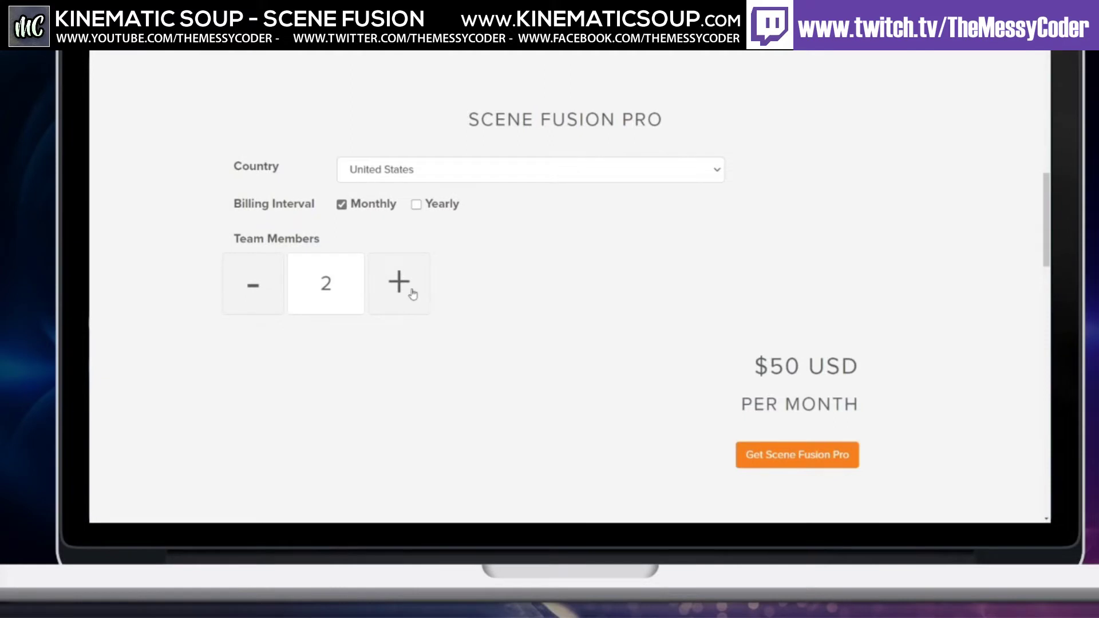
Raise the Team Members count past 8, then lower it back to 6
click(399, 283)
click(399, 282)
click(398, 275)
click(399, 275)
click(399, 275)
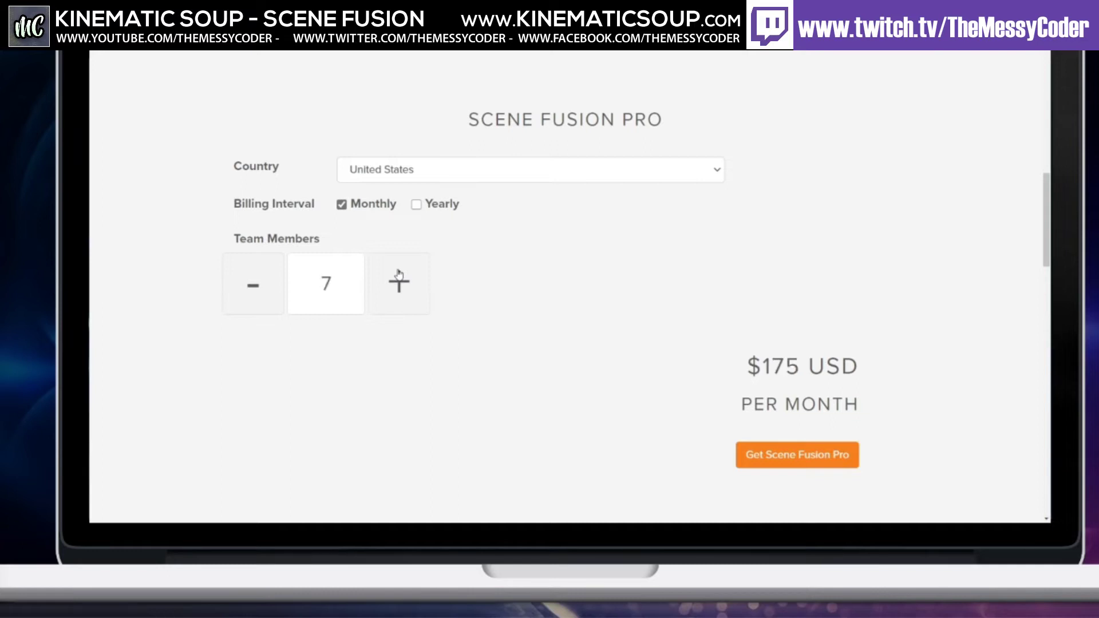
click(399, 275)
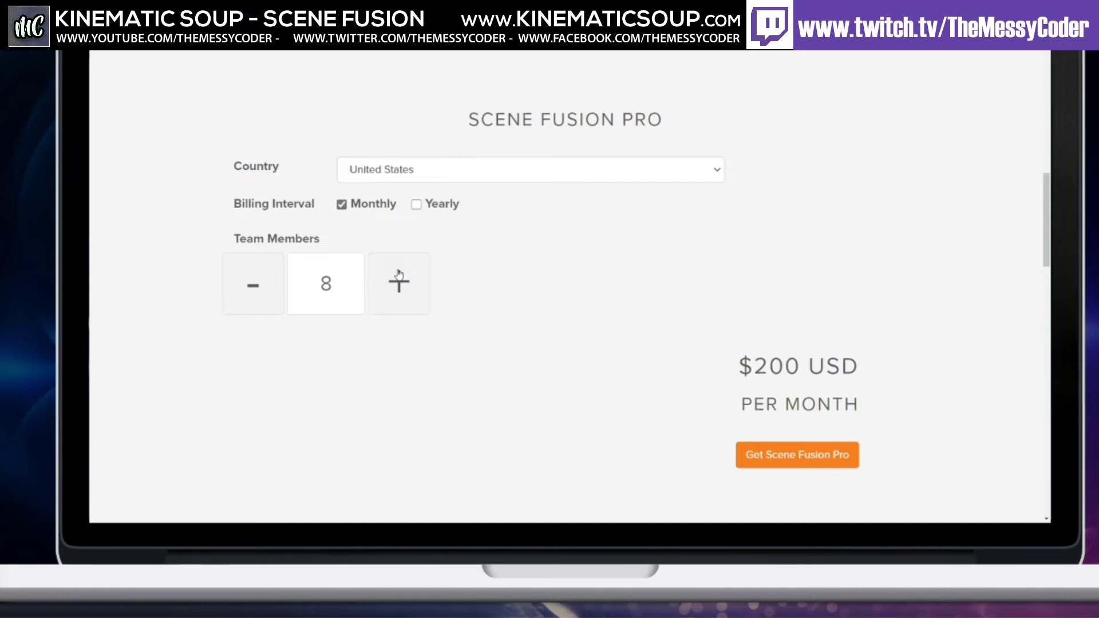
click(399, 275)
click(399, 275)
click(255, 289)
click(255, 289)
click(254, 289)
click(254, 289)
Switch to yearly billing and reduce Team Members to 2 for $500 USD per year
click(416, 205)
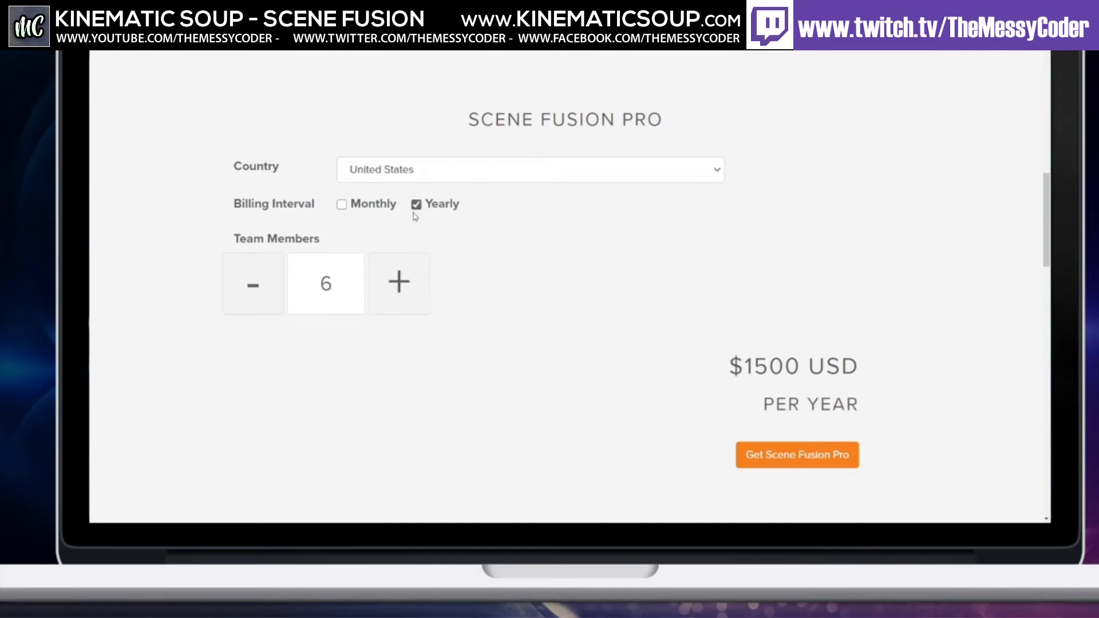
click(255, 286)
click(255, 286)
click(251, 281)
click(250, 282)
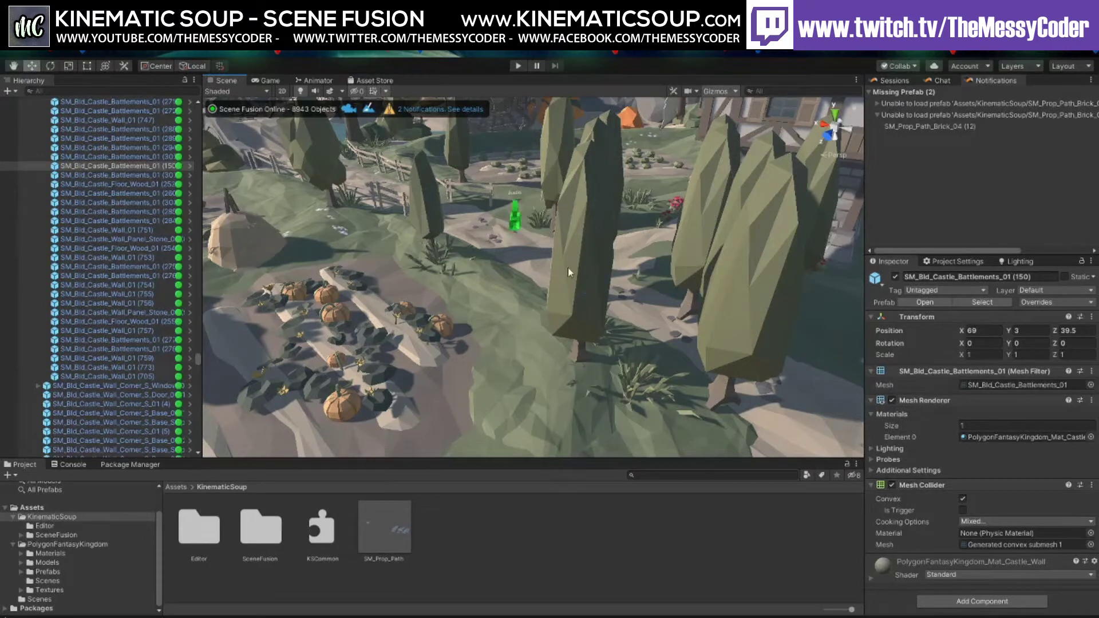
scroll(598, 223, up, 3)
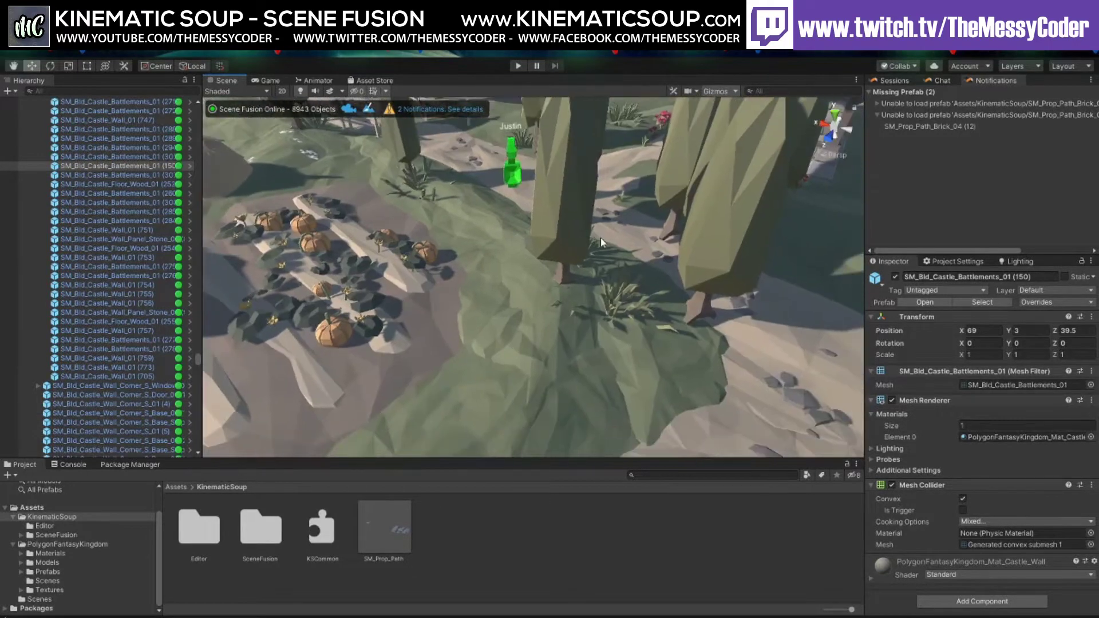
right_drag(595, 249, 607, 298)
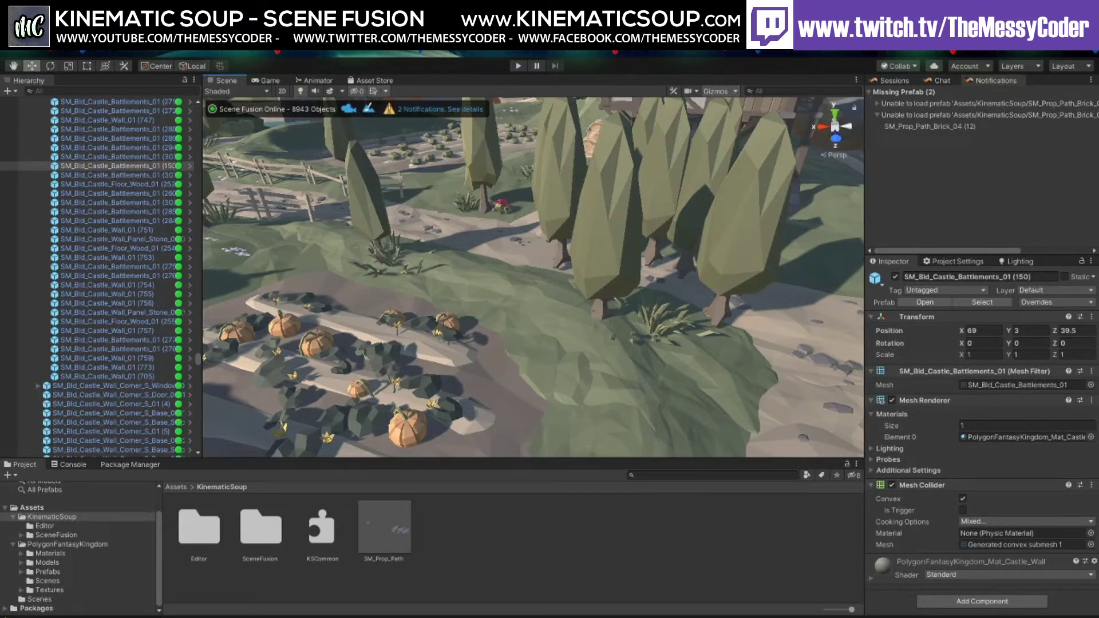
Orbit over the village, then drag tree SM_Env_Tree_Thin_03's move gizmo left to a new spot
alt+drag(567, 282, 596, 291)
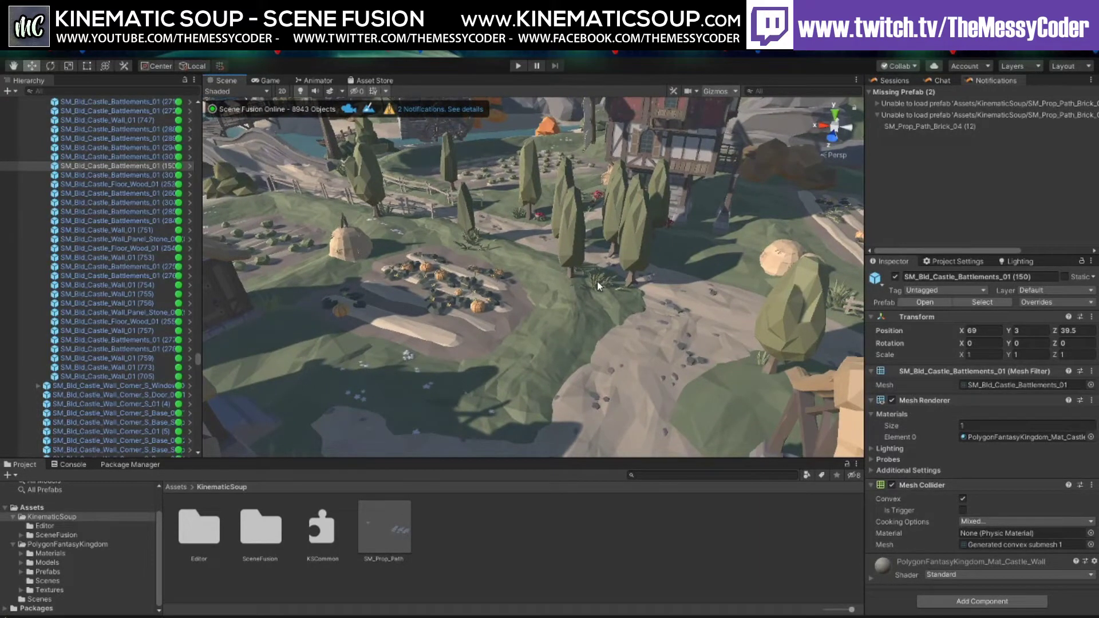
alt+drag(571, 294, 544, 289)
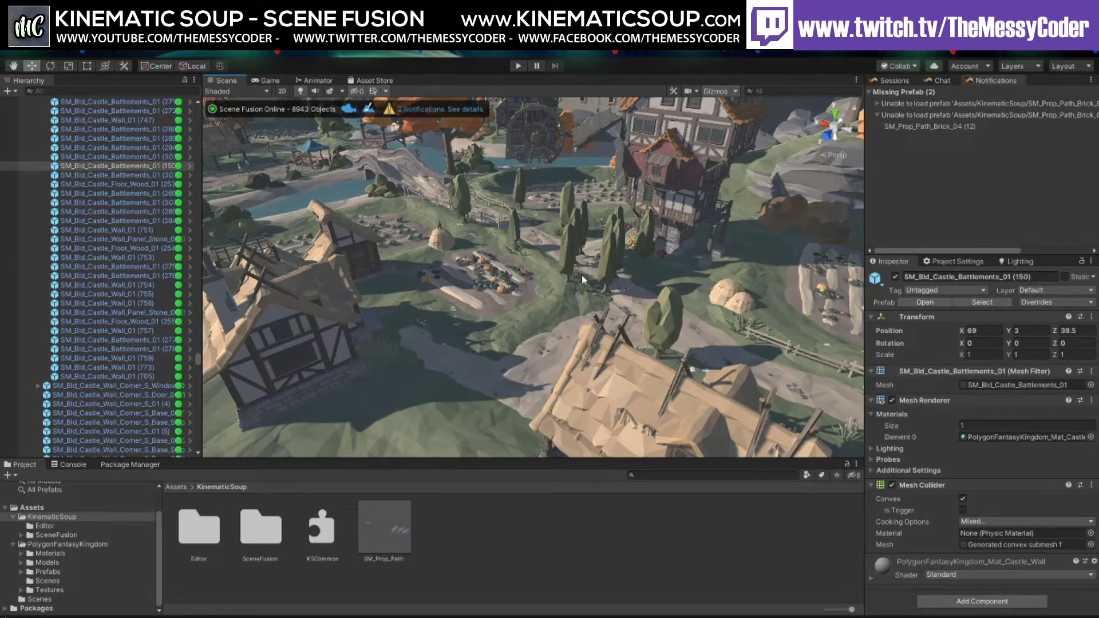
alt+drag(581, 273, 564, 257)
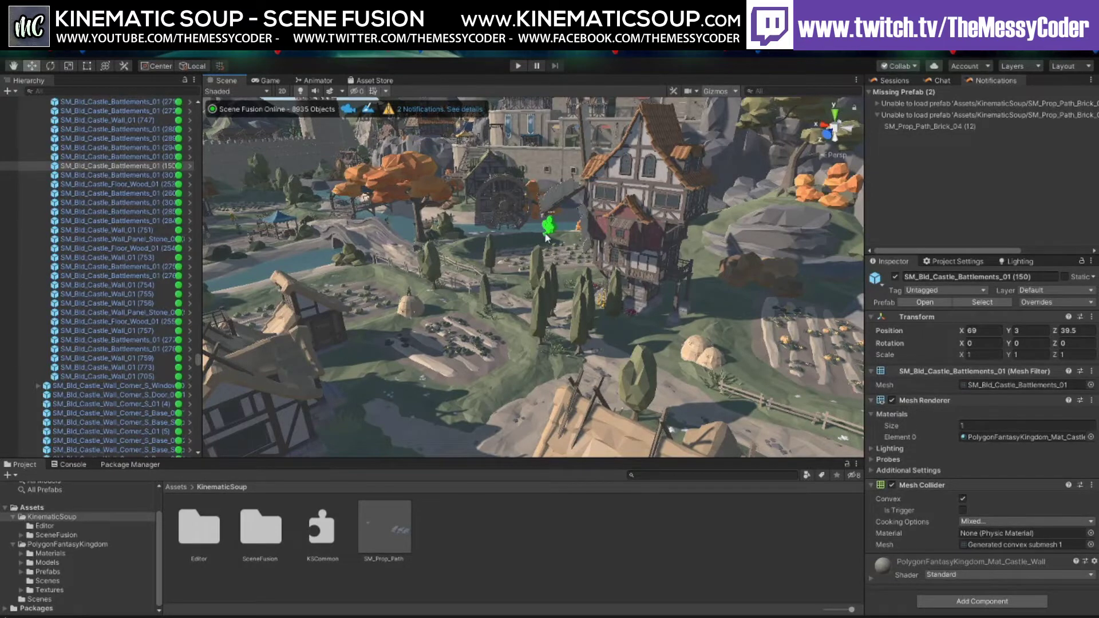
alt+drag(551, 235, 518, 234)
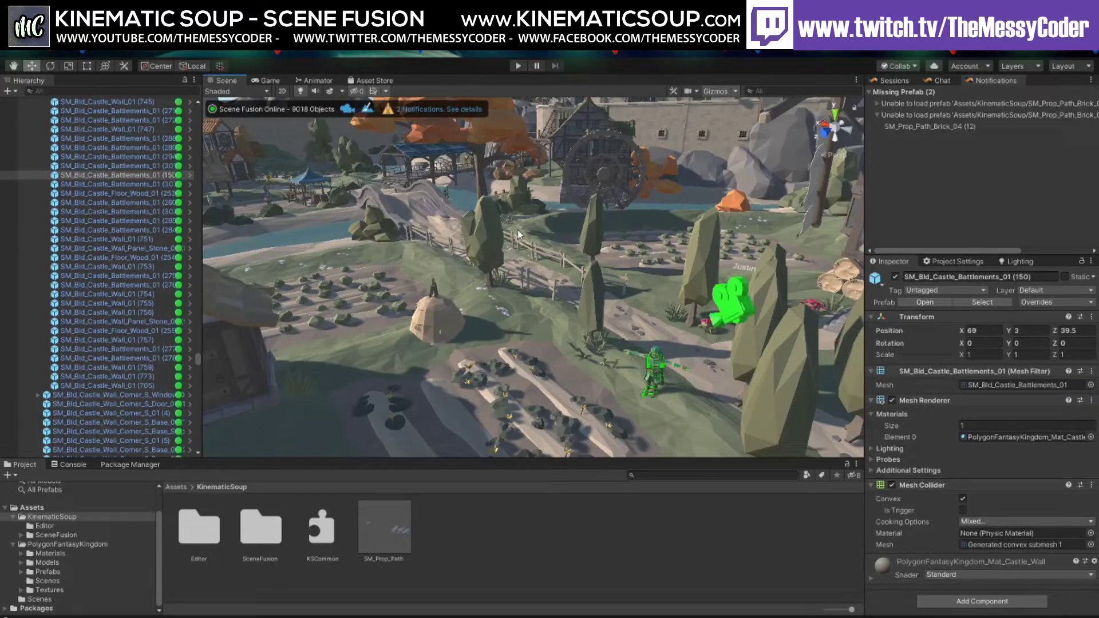
right_drag(518, 235, 641, 348)
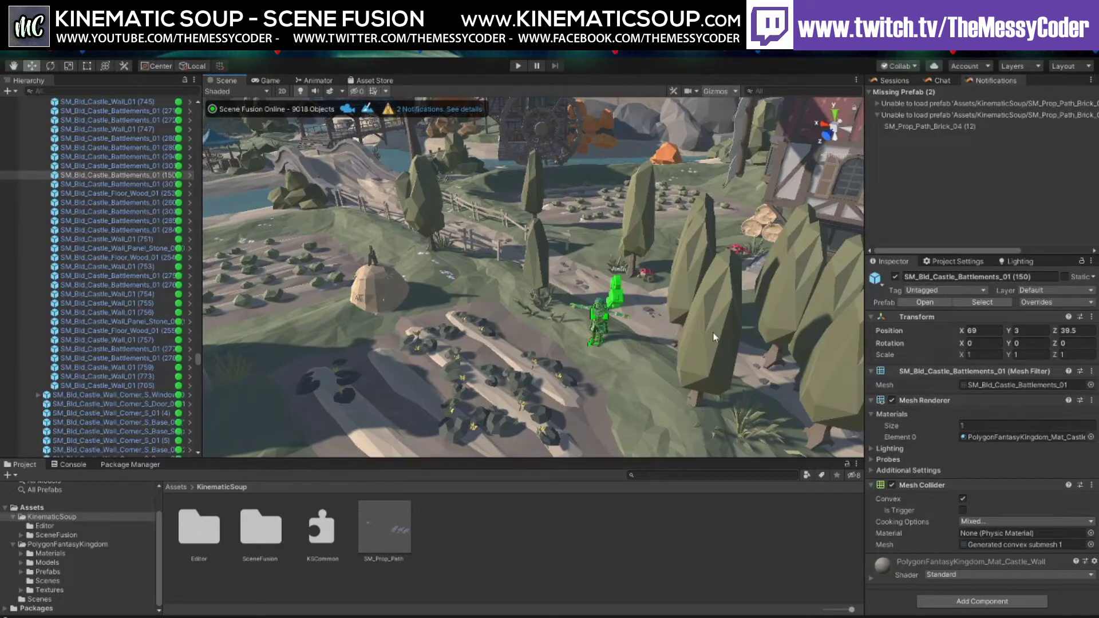
click(683, 343)
drag(683, 343, 389, 295)
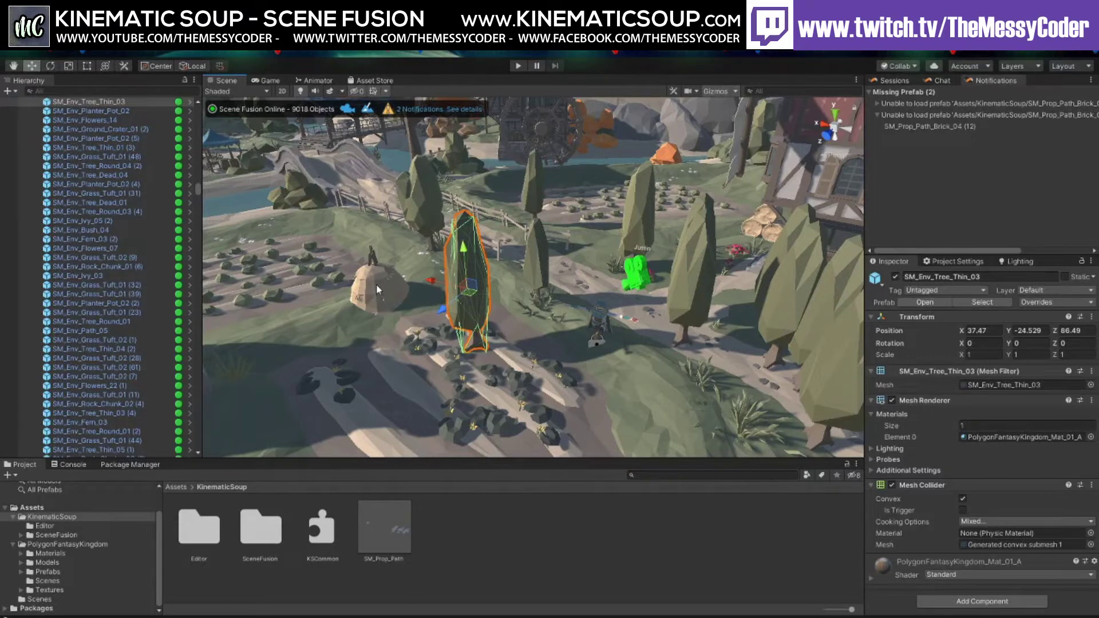
Fly the Scene camera in with right-drag and W/S until the seated mage fills the view
right_drag(435, 307, 722, 196)
key(w)
key(s)
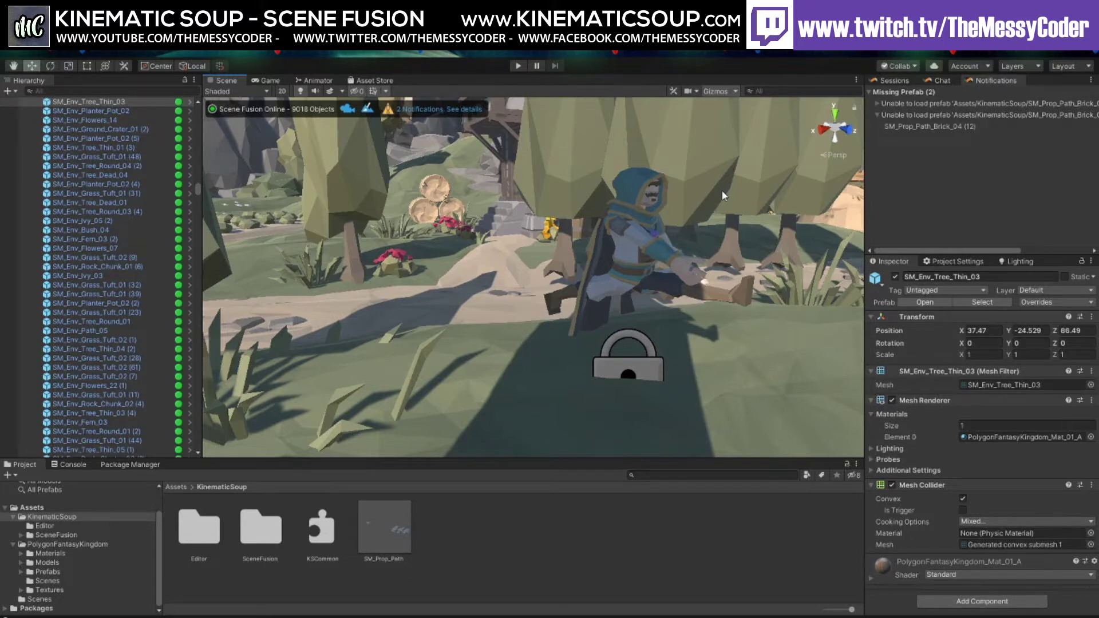
Select the seated mage, pan to centre it, and pick SM_Chr_FortuneTeller_01 in the Hierarchy
click(634, 253)
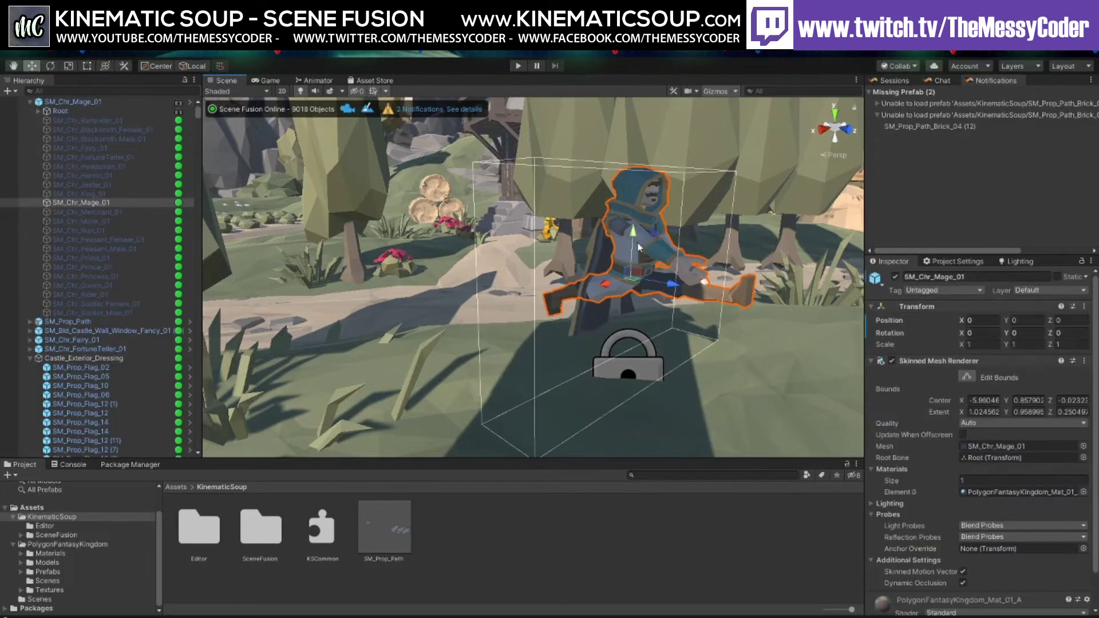
scroll(984, 400, down, 2)
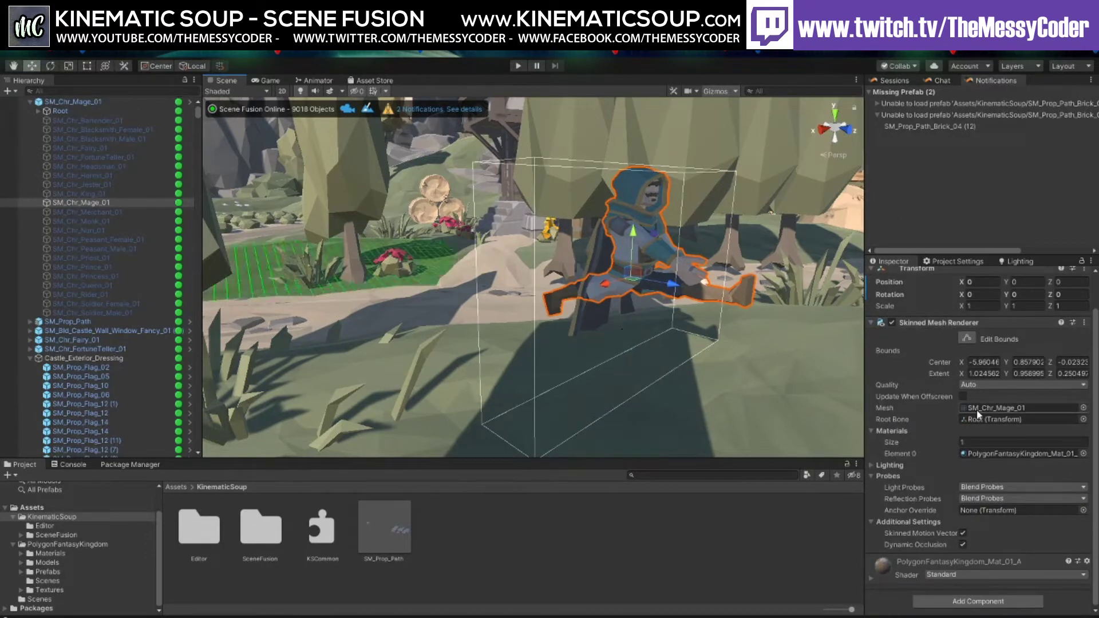
middle_drag(775, 371, 681, 296)
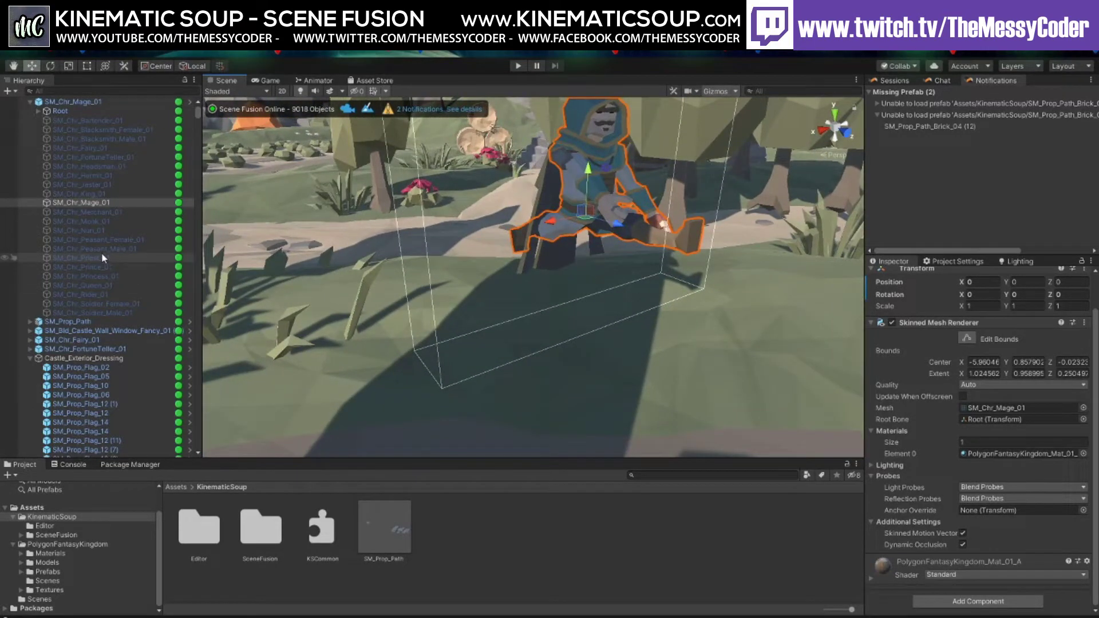
scroll(90, 170, up, 2)
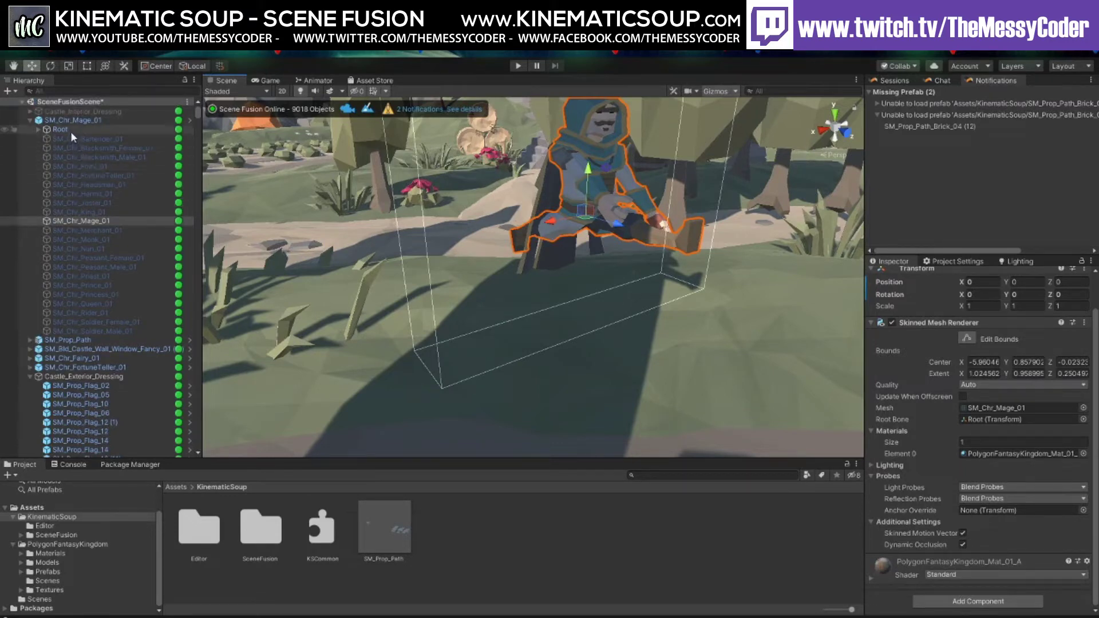
click(84, 175)
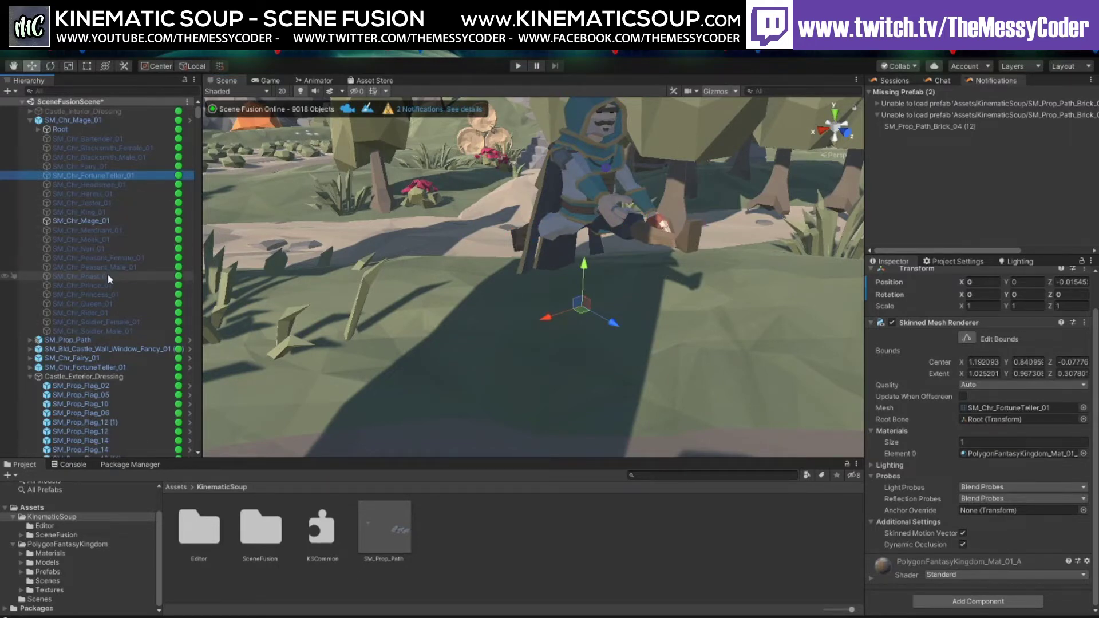
Unfold Root and Hips, then UpperLeg_L and UpperLeg_R to reveal LowerLeg_L and LowerLeg_R
click(37, 129)
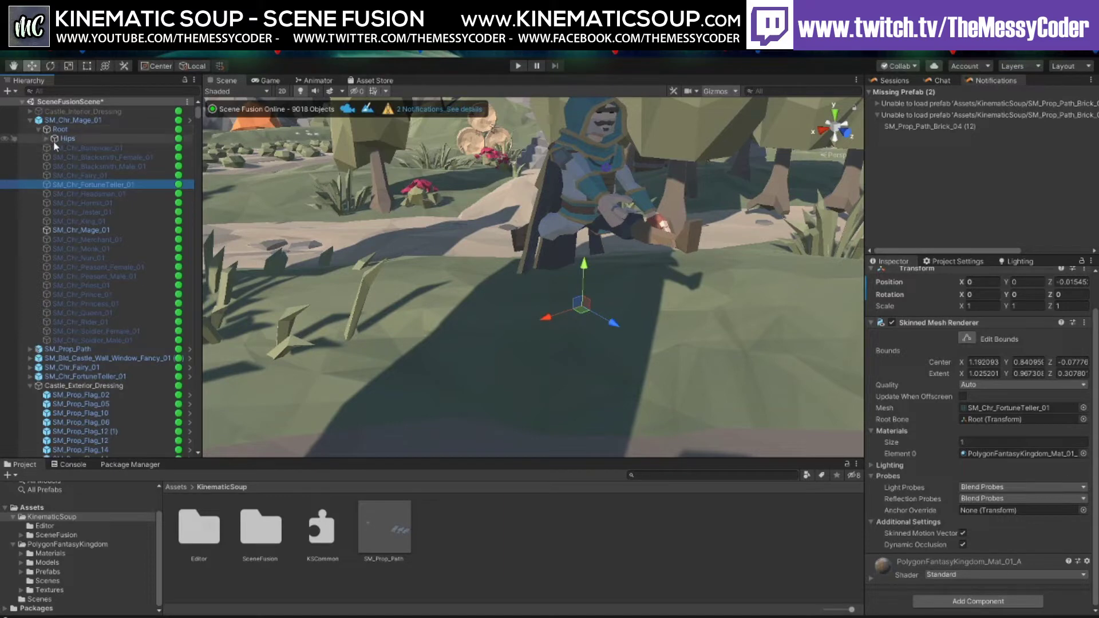
click(49, 137)
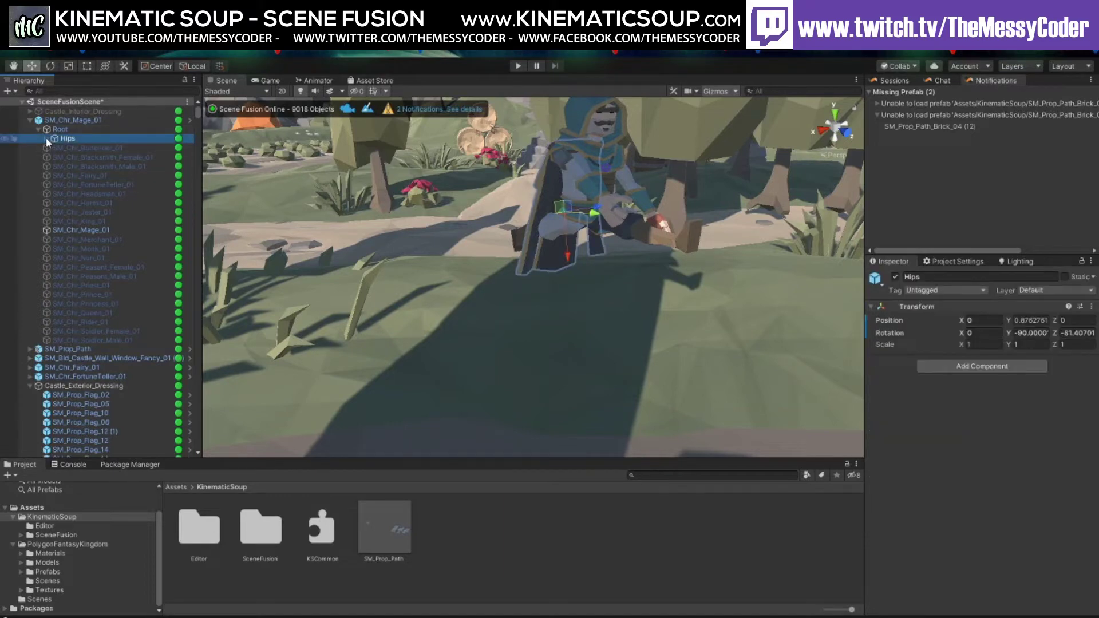
click(46, 138)
click(54, 157)
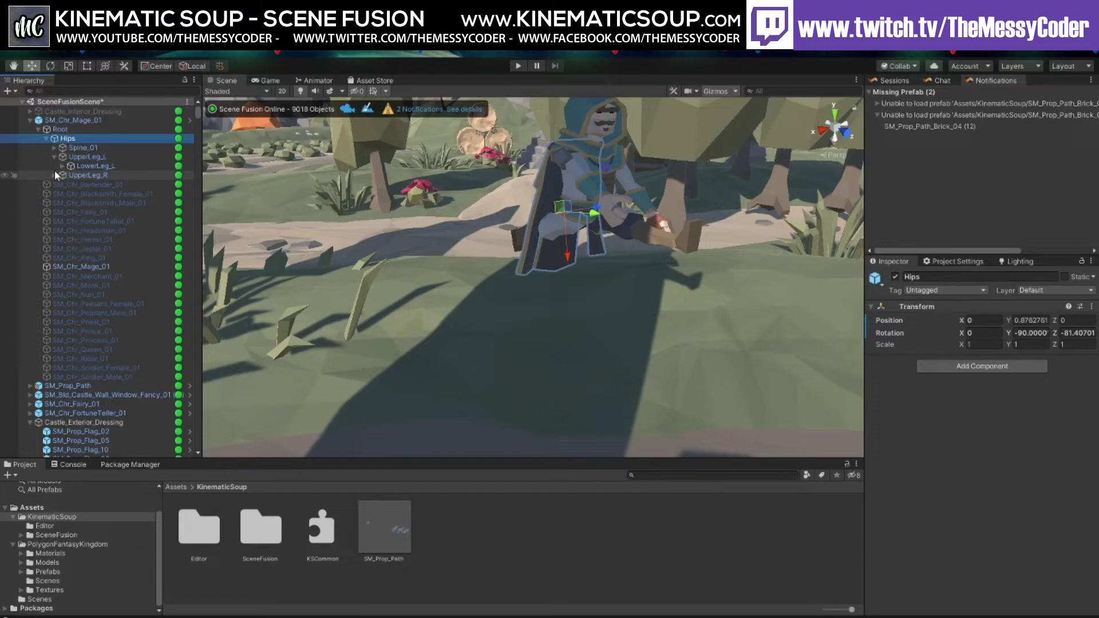
click(55, 174)
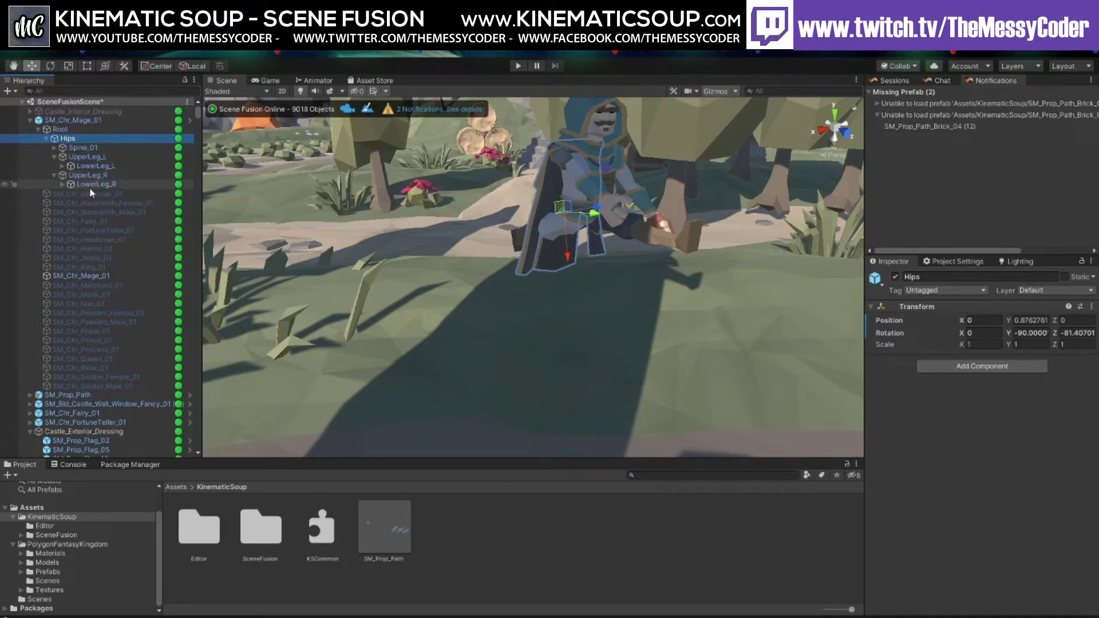
Select UpperLeg_R and rotate it with the Rotate gizmo to swing the mage's leg
click(88, 176)
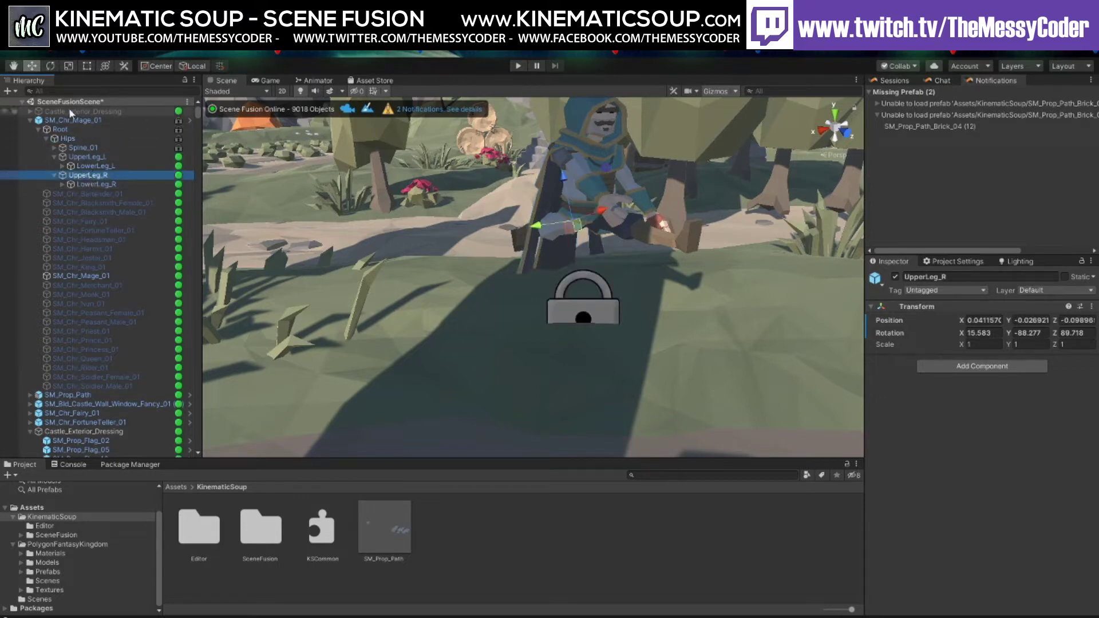
click(50, 65)
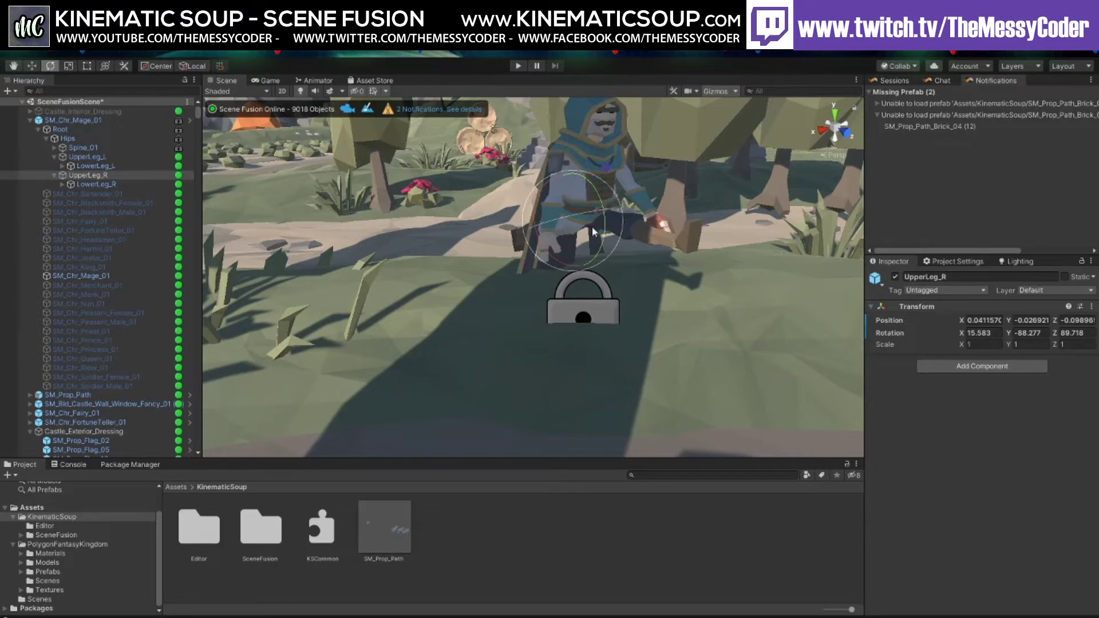
middle_drag(592, 226, 557, 292)
drag(249, 360, 305, 269)
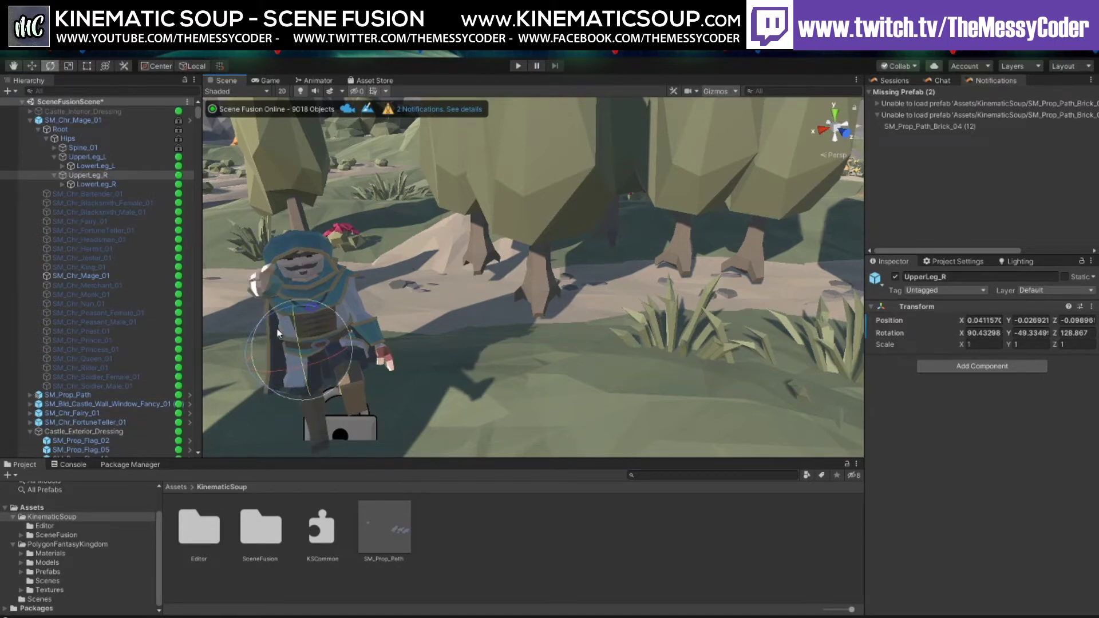
key(f)
middle_drag(326, 311, 298, 320)
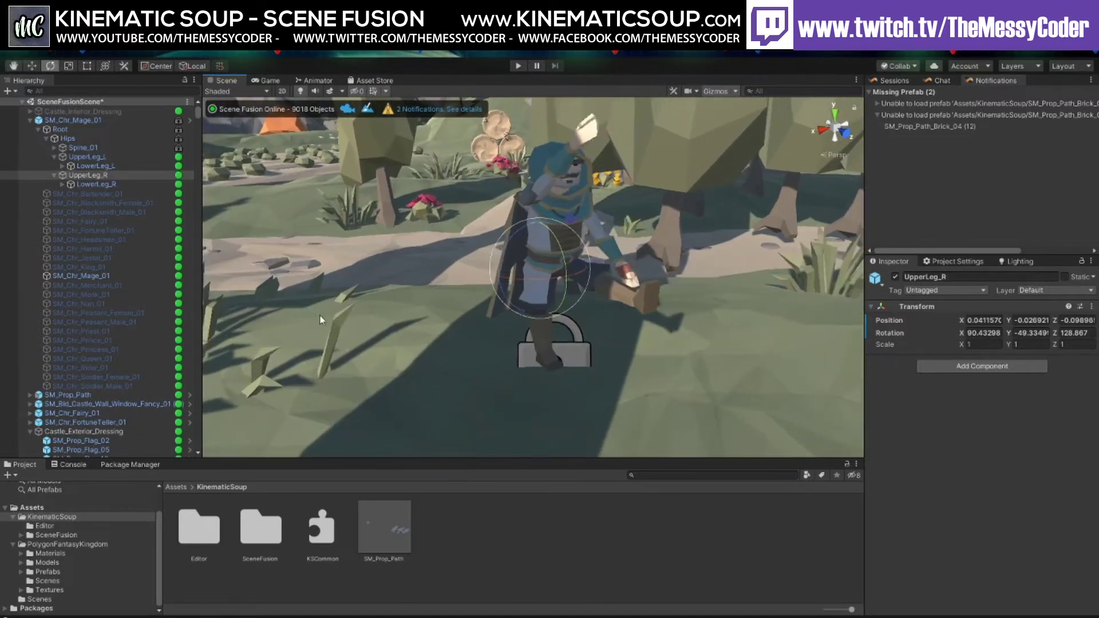
mouse_move(566, 273)
mouse_down()
mouse_move(569, 238)
mouse_move(567, 289)
mouse_move(554, 207)
mouse_move(567, 286)
mouse_move(564, 246)
mouse_move(570, 275)
mouse_move(573, 257)
mouse_up()
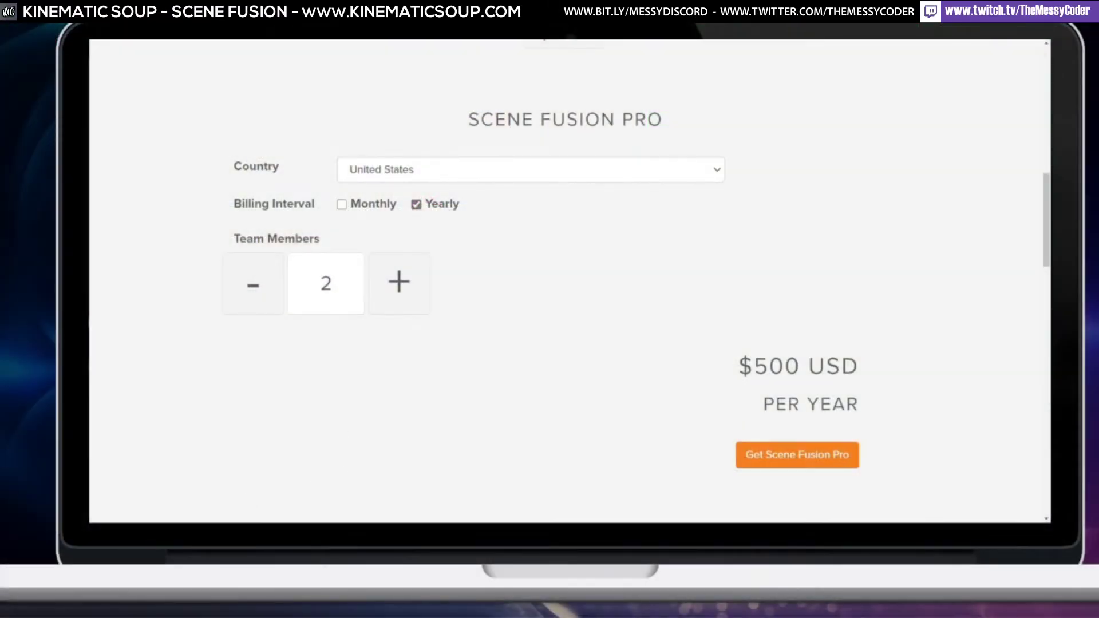
Go to the Kinematic Soup home page via the HOME menu link
scroll(483, 191, up, 10)
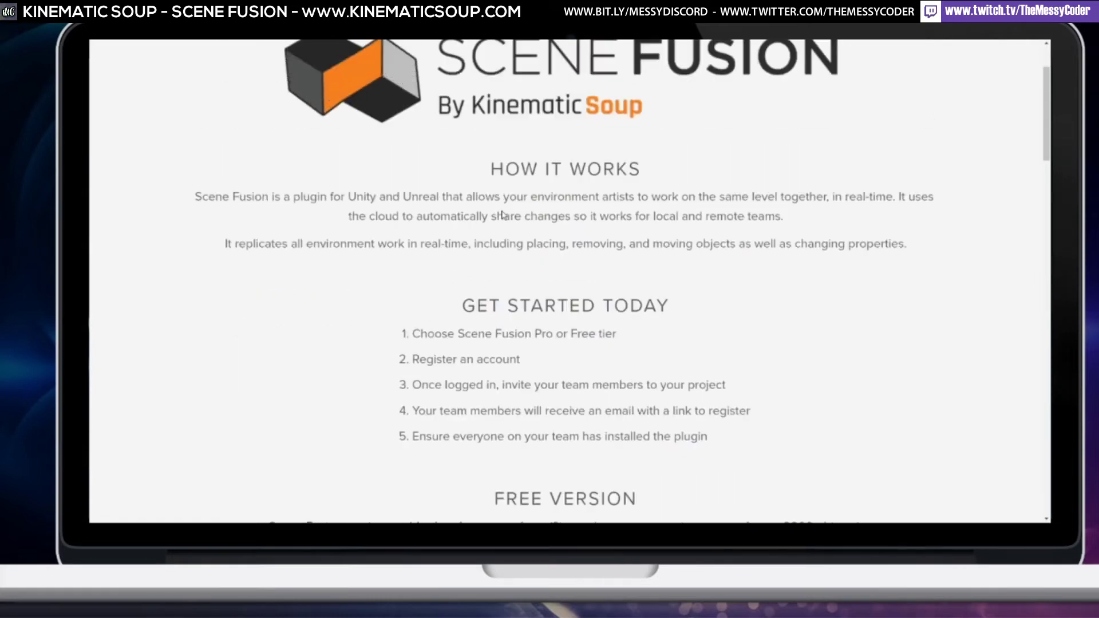
mouse_move(644, 57)
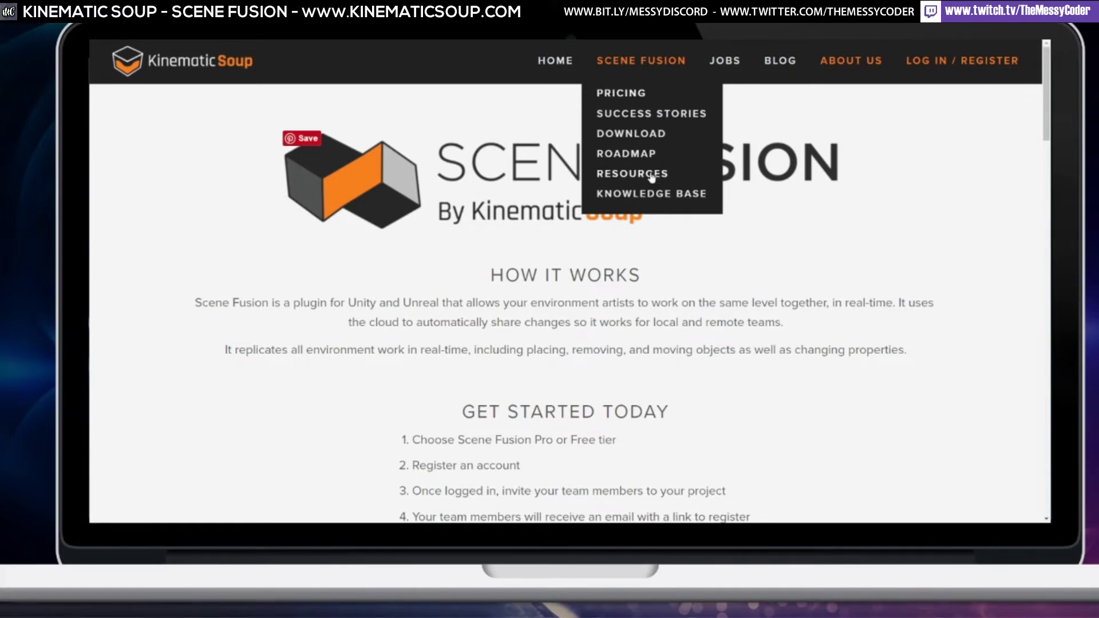
click(556, 61)
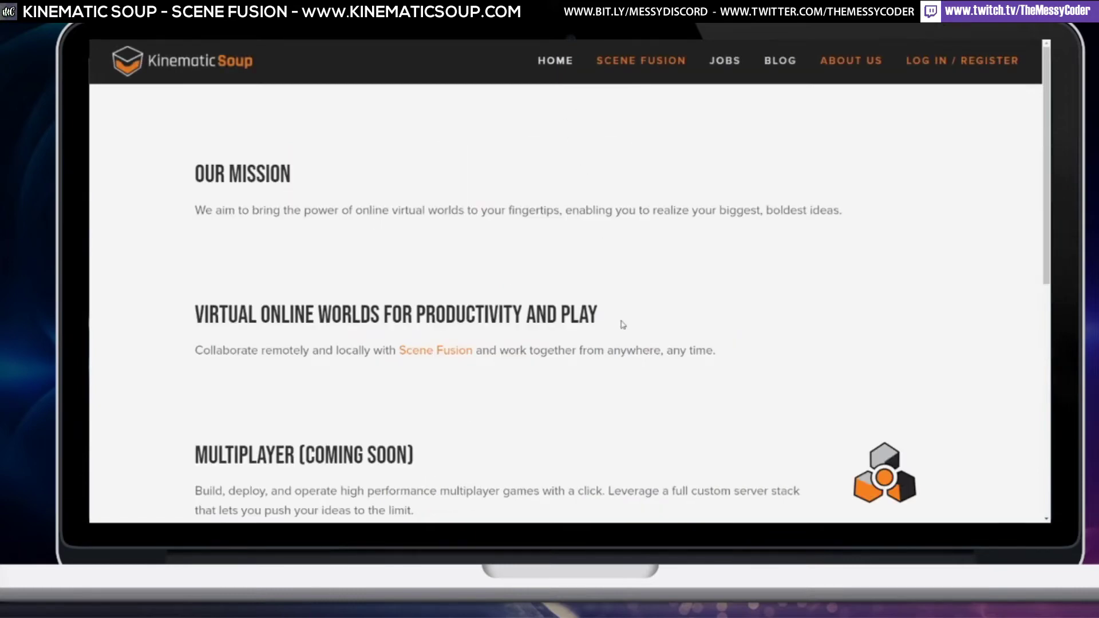
Scroll down to the Multiplayer section and highlight its 'MULTIPLAYER (COMING SOON)' heading
scroll(612, 309, down, 3)
scroll(598, 294, down, 1)
scroll(569, 280, up, 4)
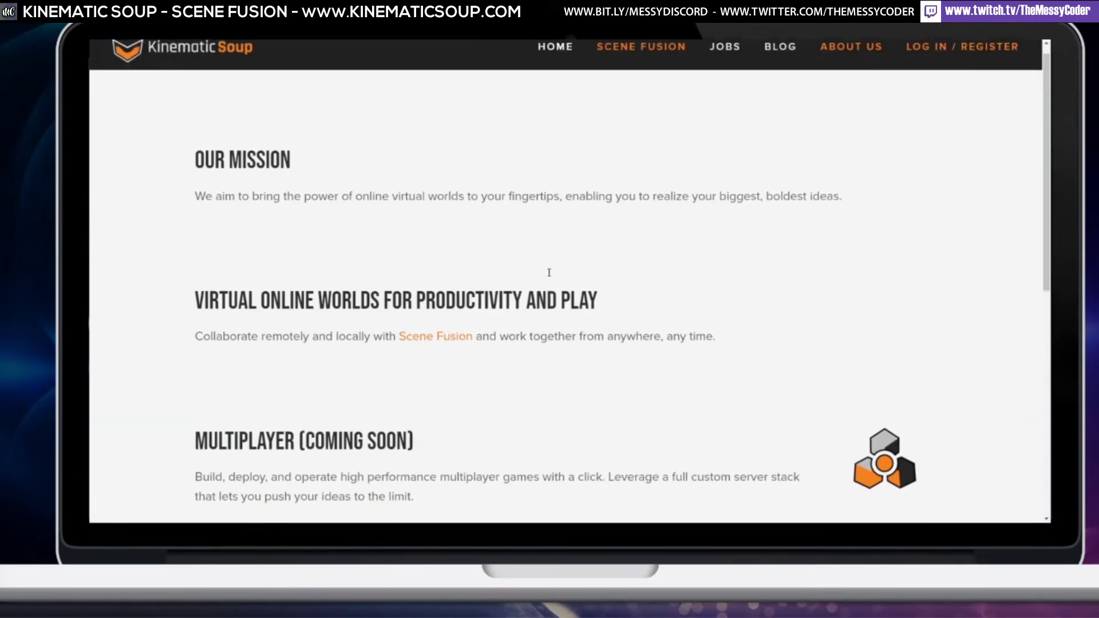
scroll(418, 268, down, 3)
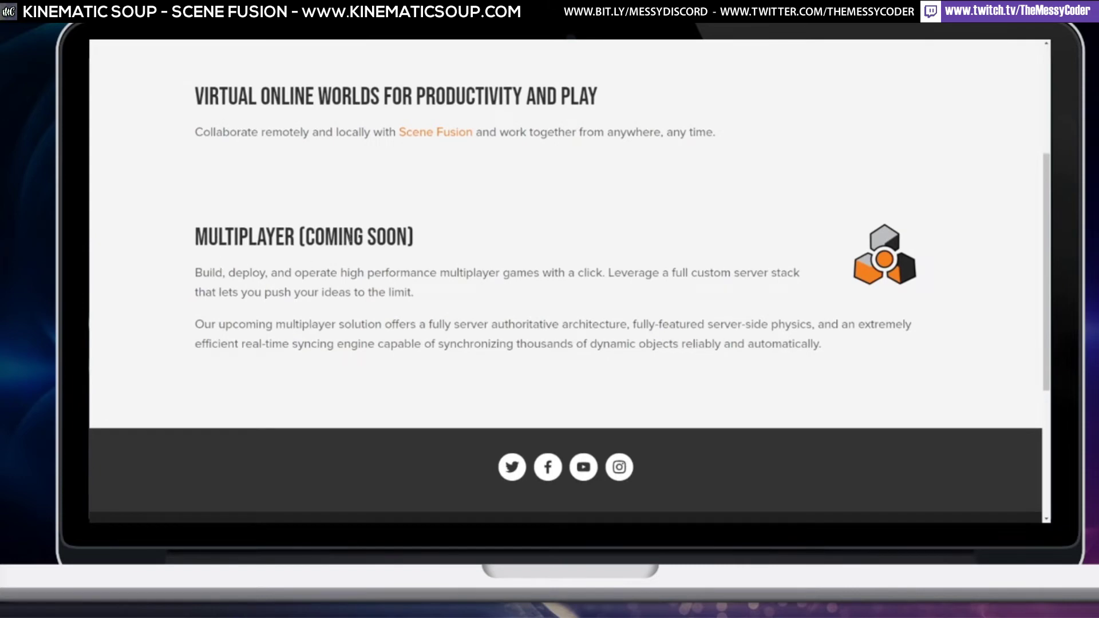
drag(425, 239, 197, 235)
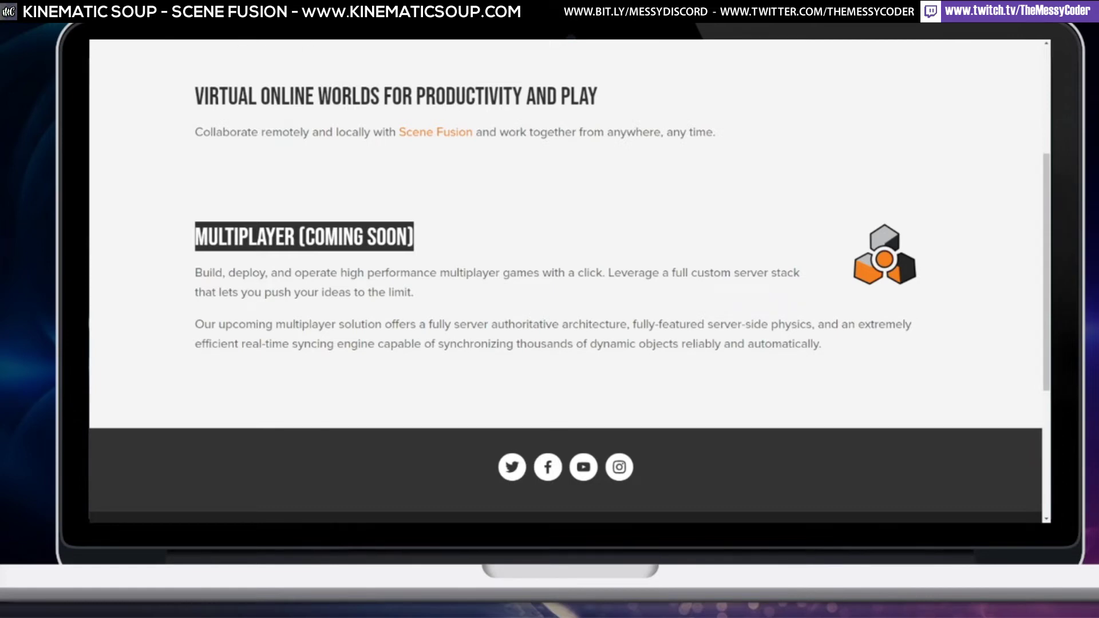
text(https://www.ruins.kinematicsoup.com)
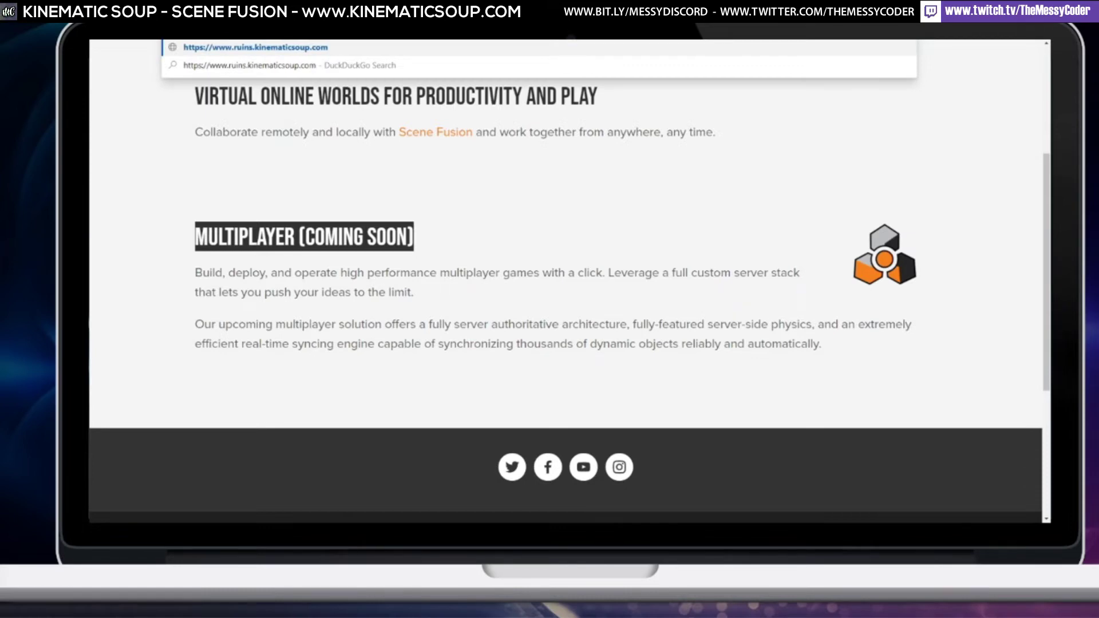
key(Return)
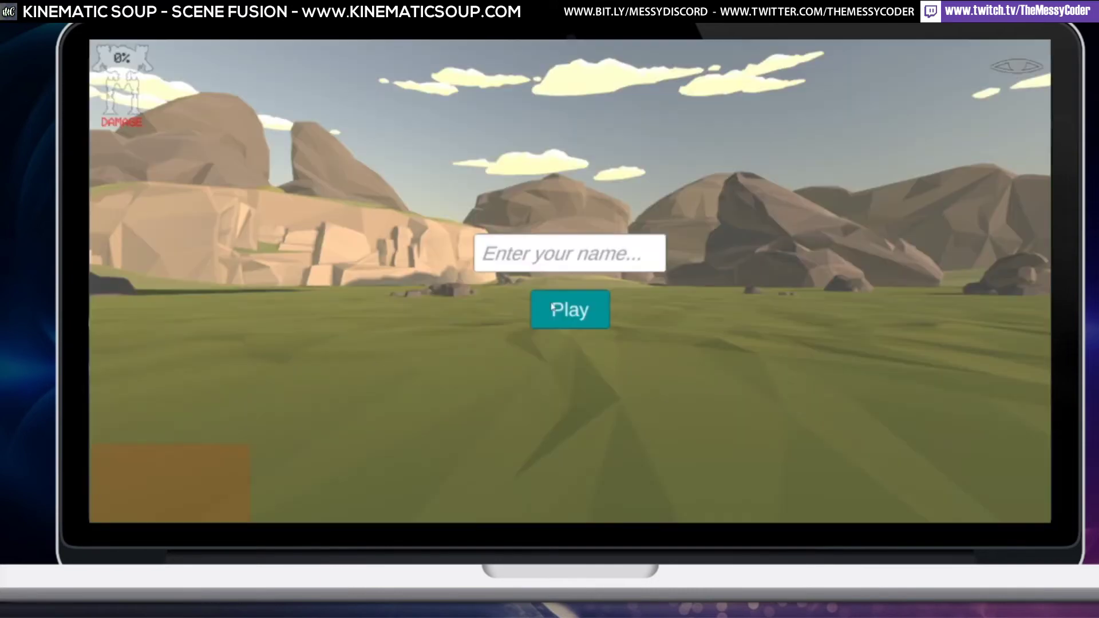
Enter a player name, correcting the typo, and join the Ruins deathmatch
click(554, 264)
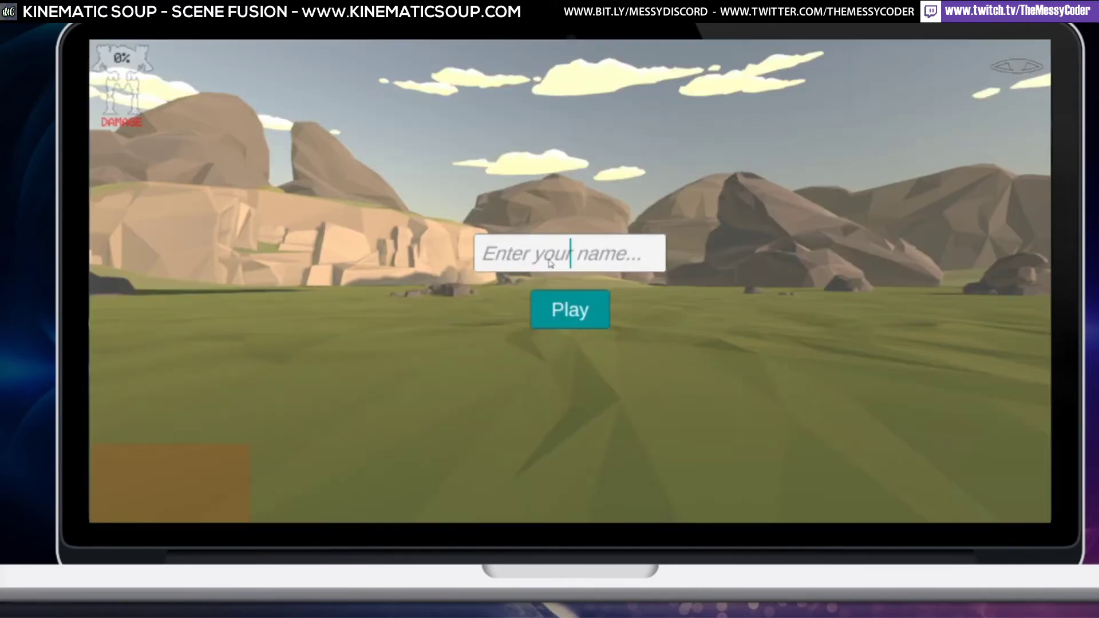
text(Messy)
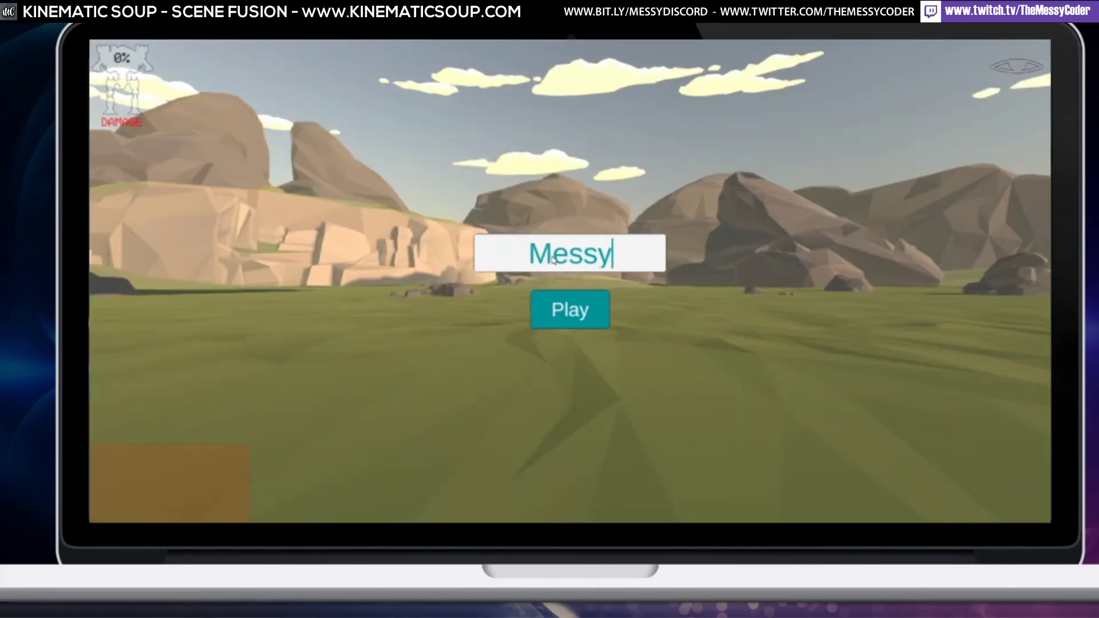
text(Destr)
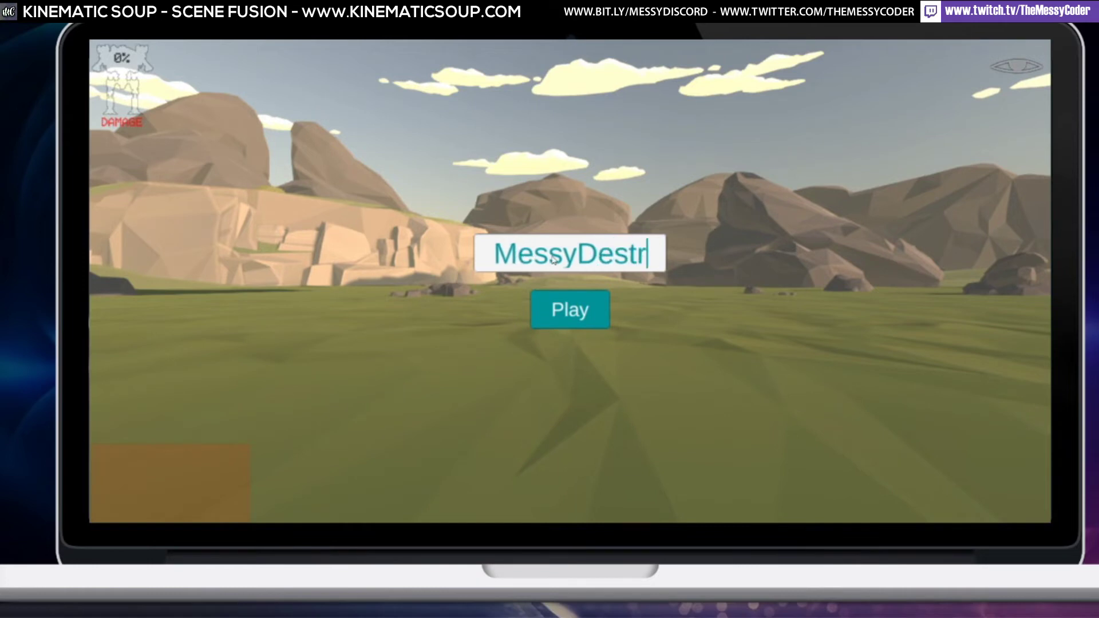
key(BackSpace)
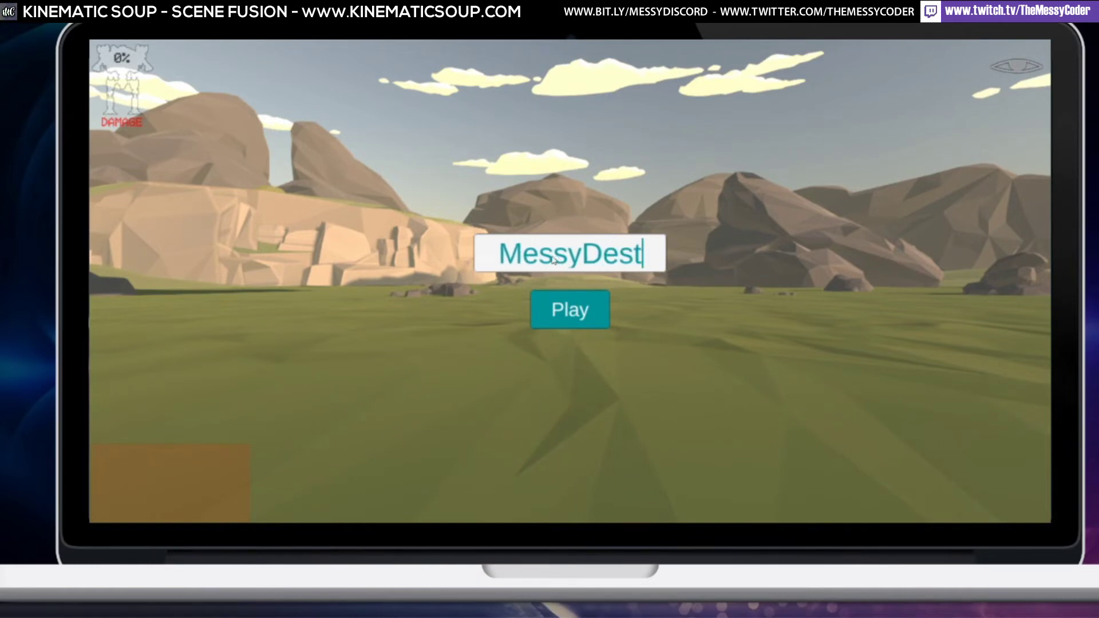
text(ructor)
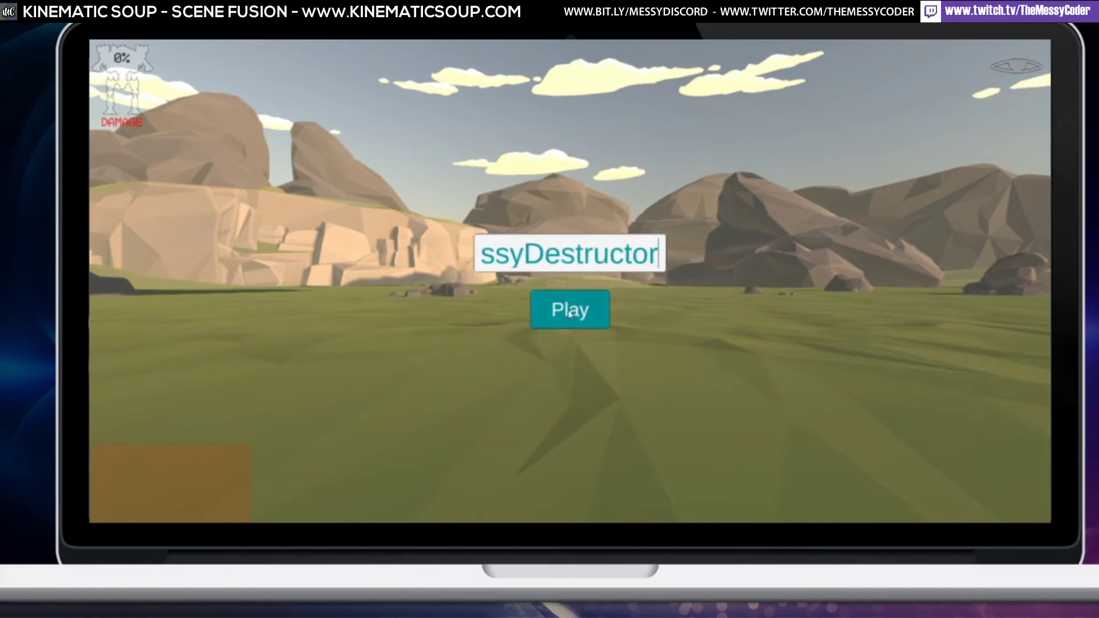
click(570, 313)
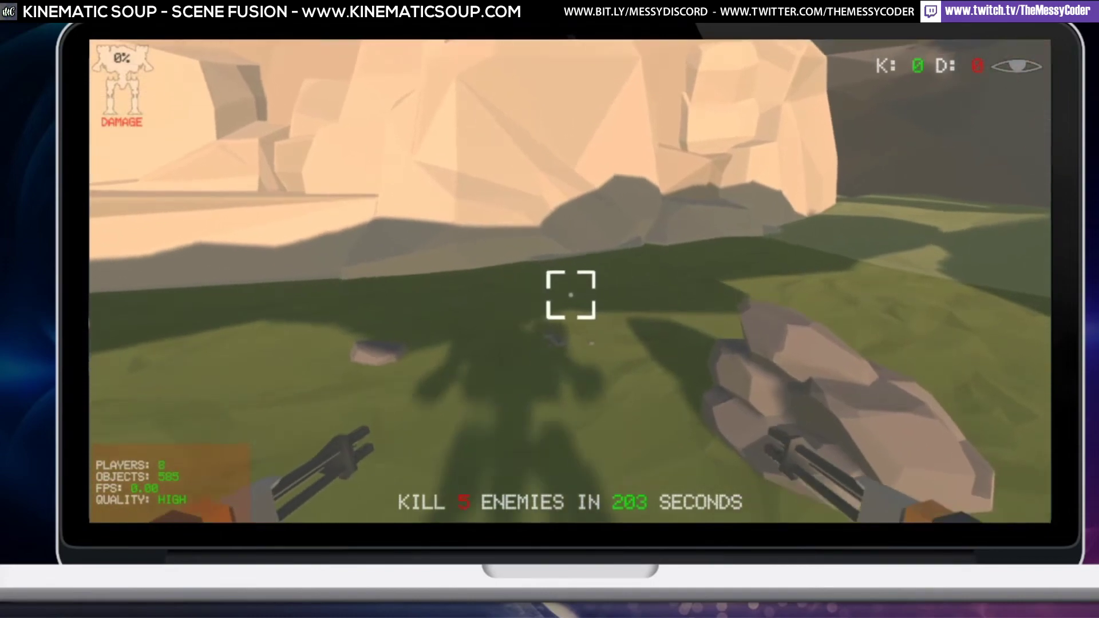
Fire the gun at the nearby rock to play the deathmatch
click(568, 271)
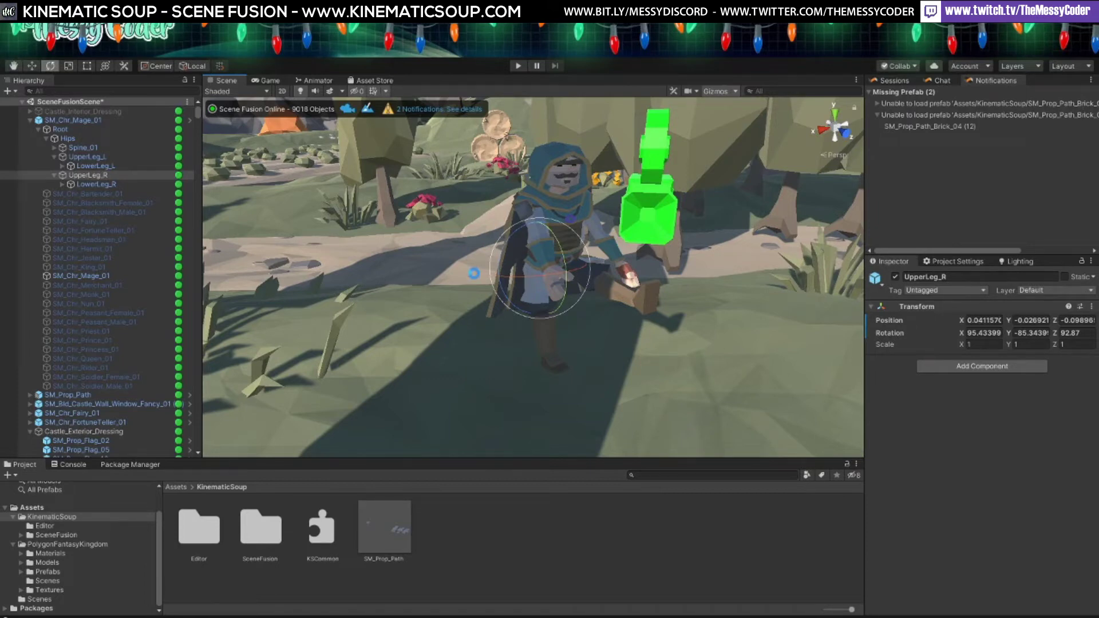
Zoom out and orbit around the mage, then select the thin tree SM_Env_Tree_Thin_01
scroll(447, 272, down, 10)
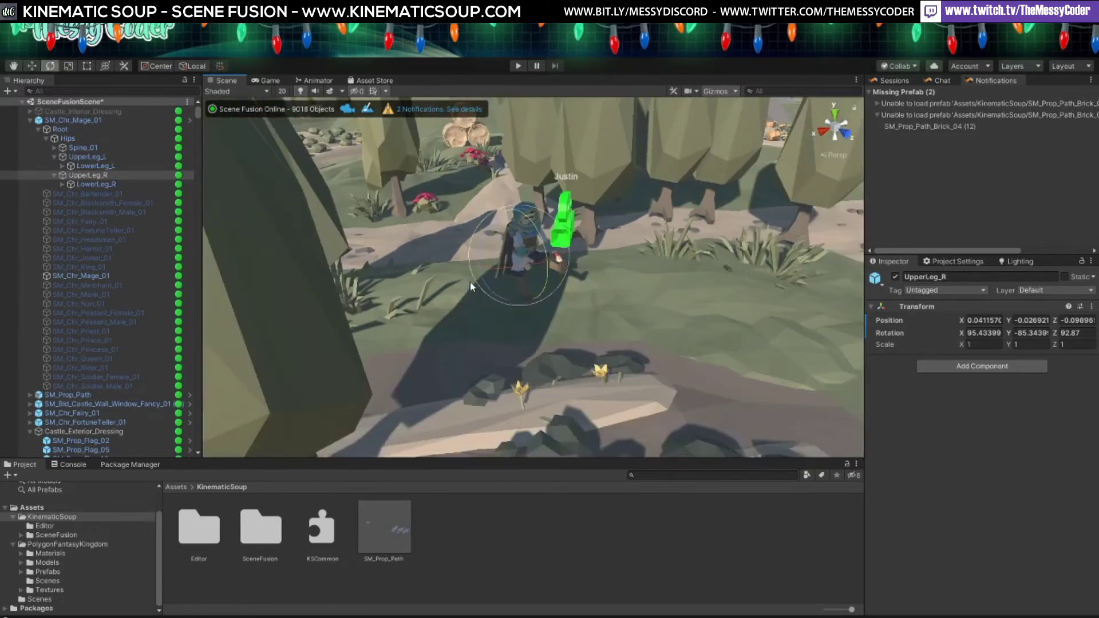
alt+drag(579, 269, 439, 297)
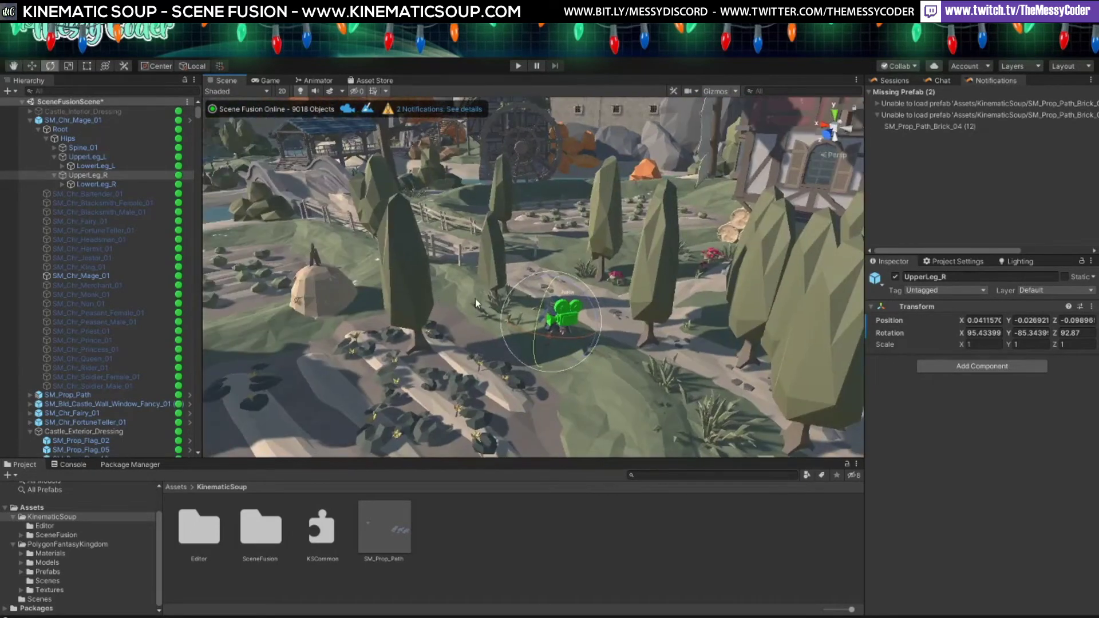
click(496, 267)
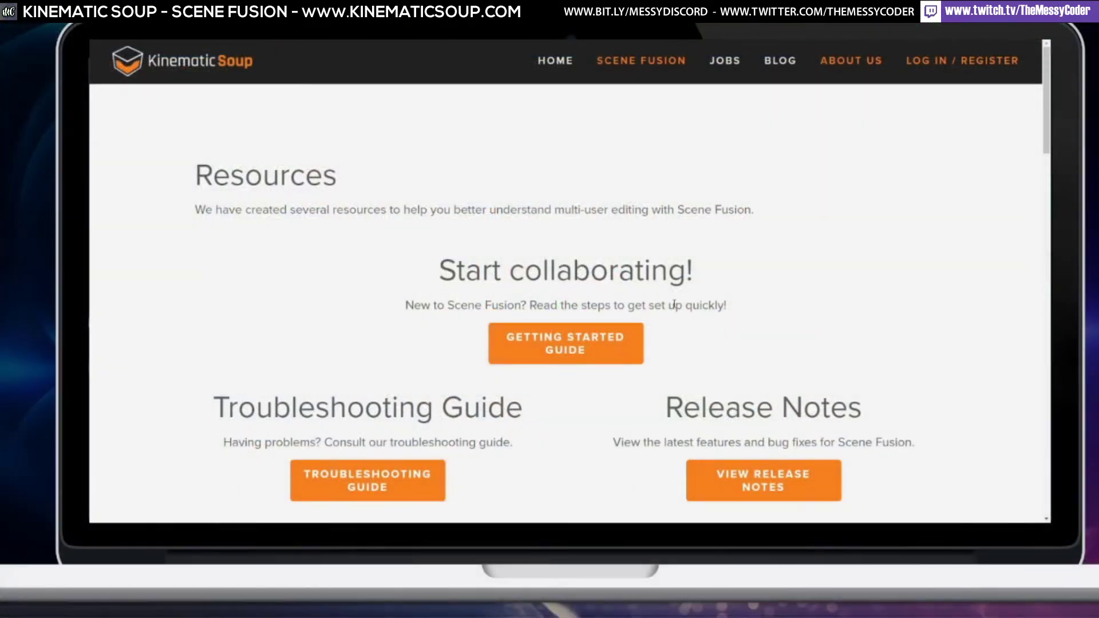
Scroll down through the Resources page's Scene Fusion tutorial and showcase videos
scroll(674, 303, down, 1)
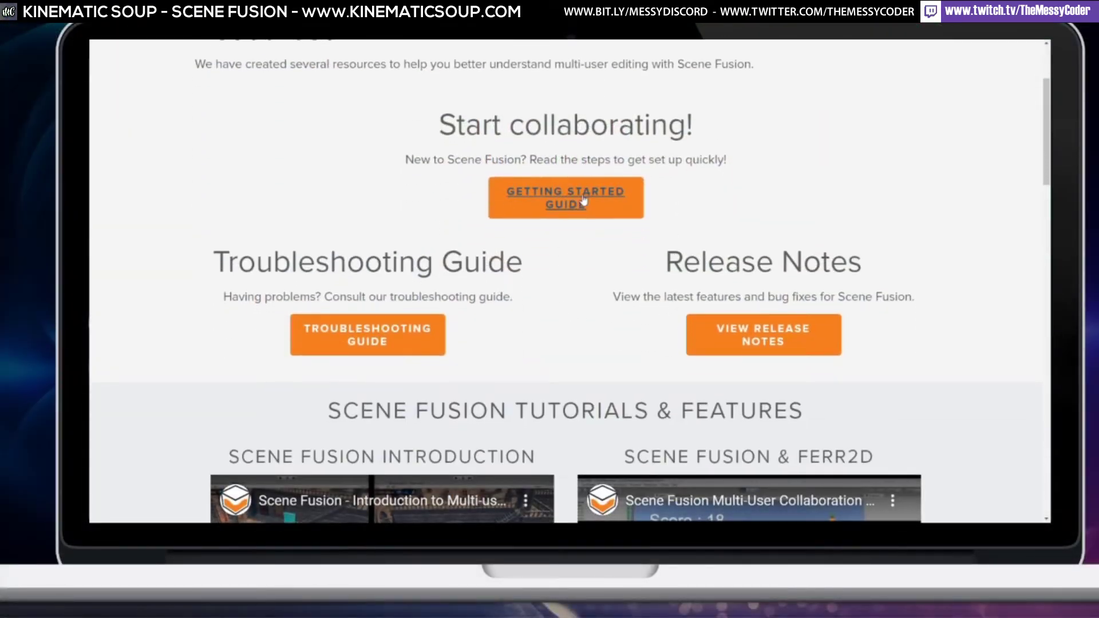
scroll(435, 326, down, 5)
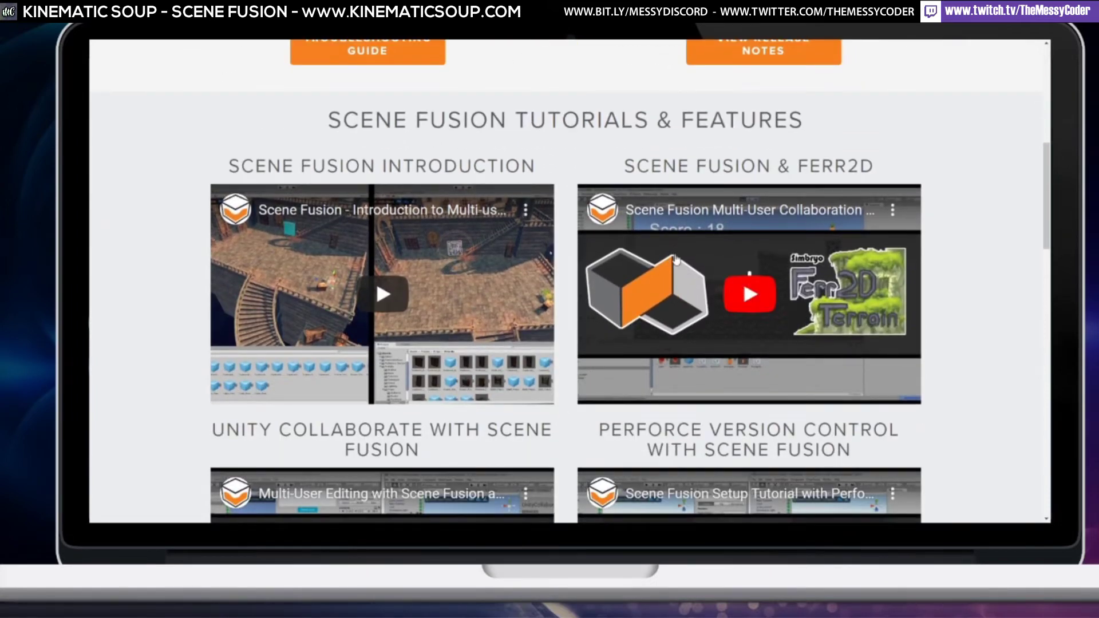
scroll(675, 260, down, 1)
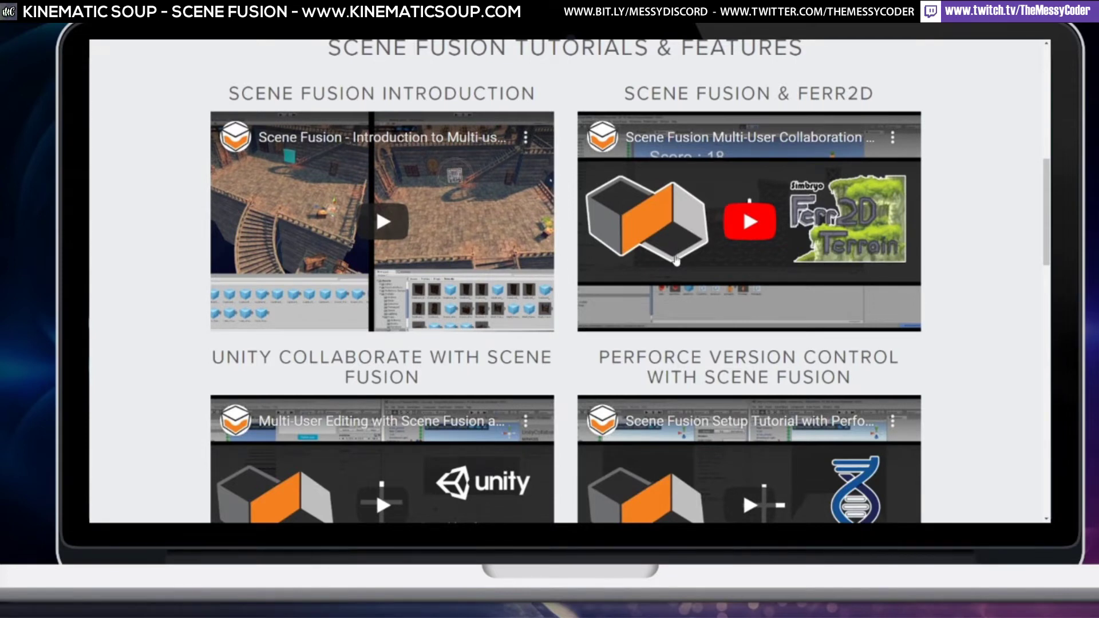
scroll(675, 260, down, 1)
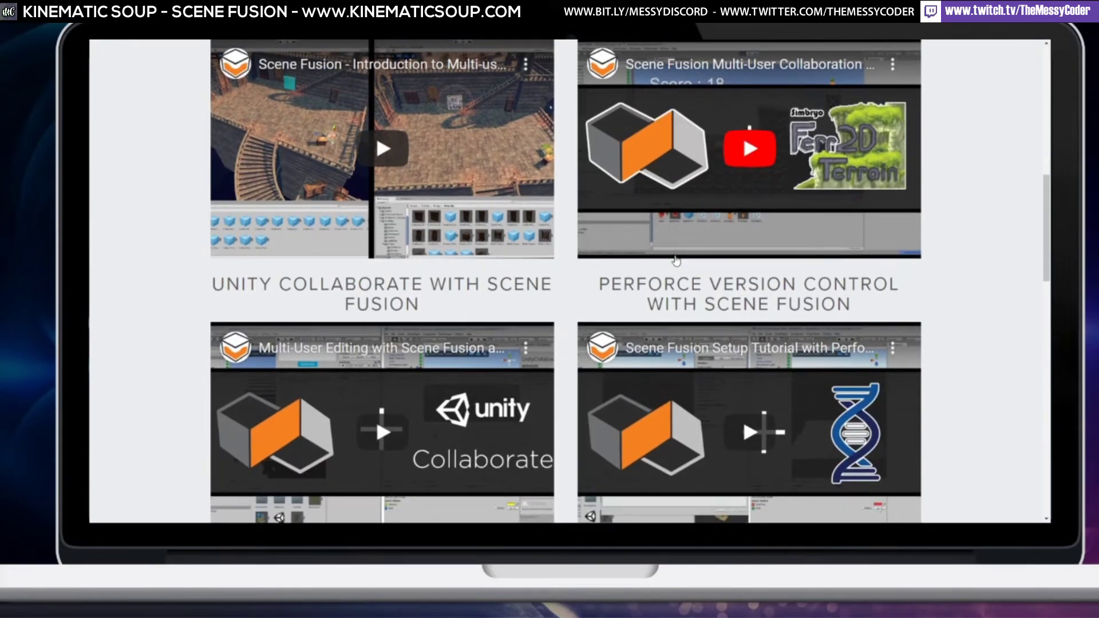
scroll(675, 260, up, 1)
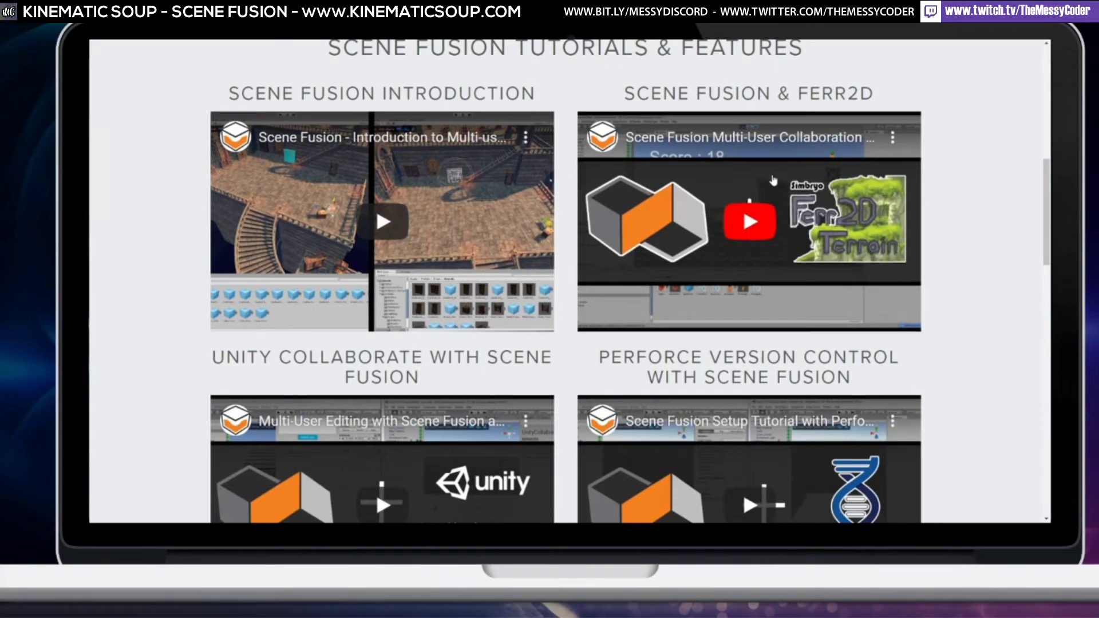
scroll(750, 191, down, 1)
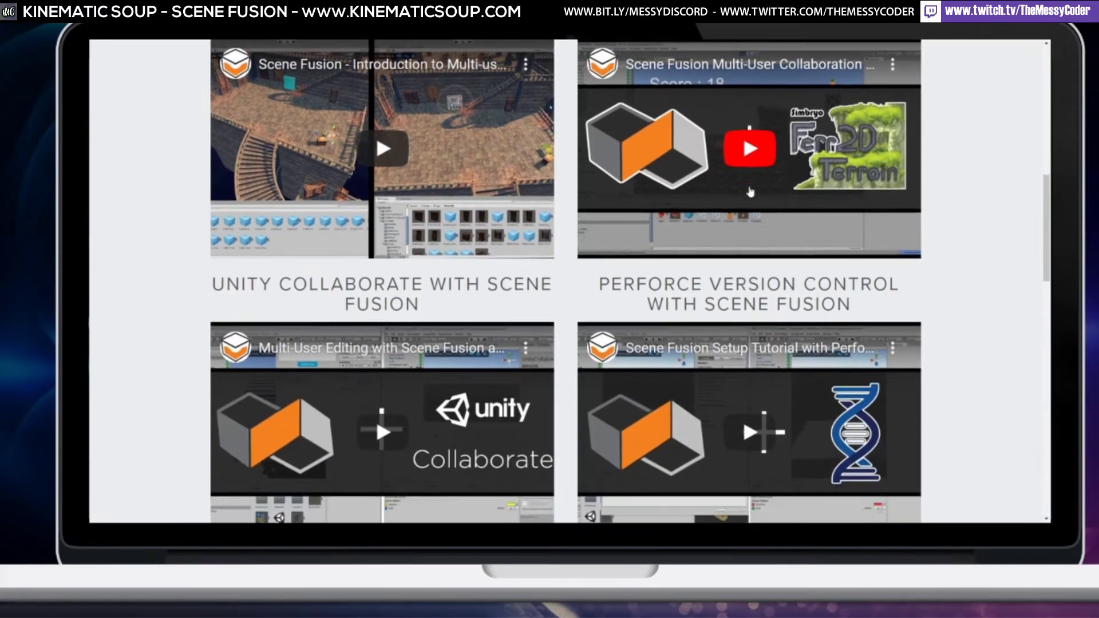
scroll(750, 192, down, 1)
scroll(750, 192, down, 3)
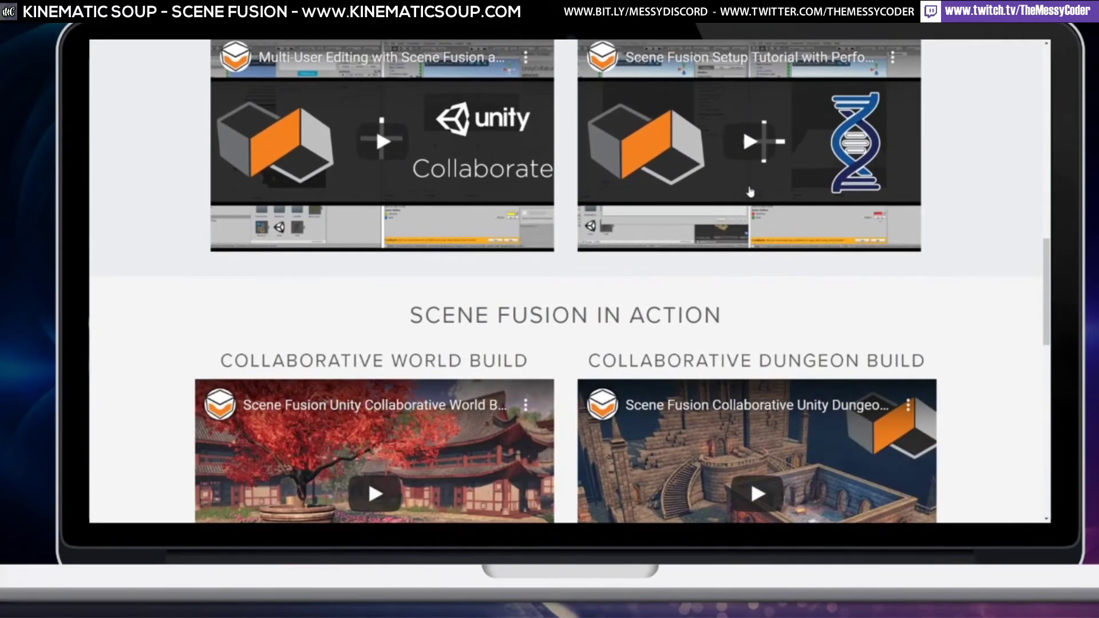
scroll(749, 191, down, 2)
scroll(750, 192, down, 4)
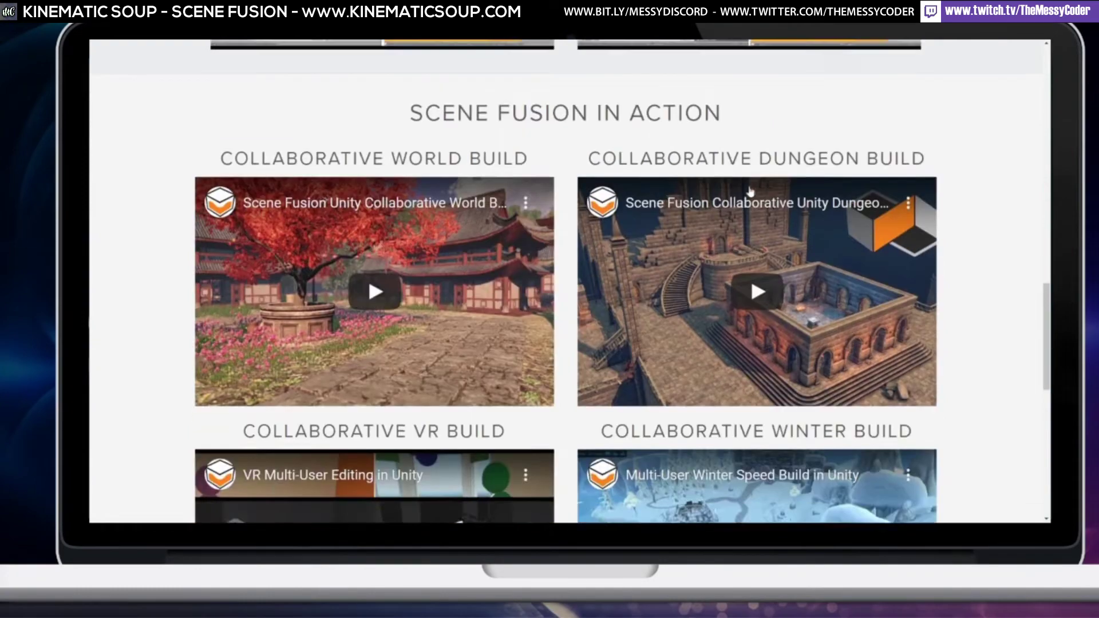
scroll(750, 192, down, 2)
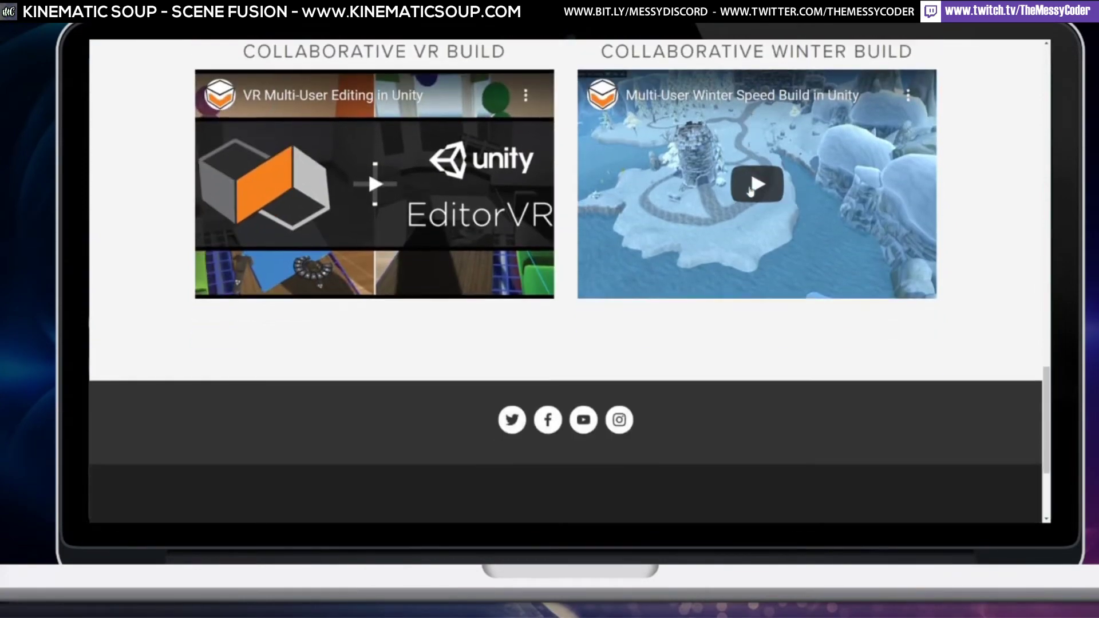
Return to the top of the page and bring up the Scene Fusion dropdown
scroll(750, 192, up, 3)
scroll(752, 192, up, 1)
scroll(752, 192, up, 9)
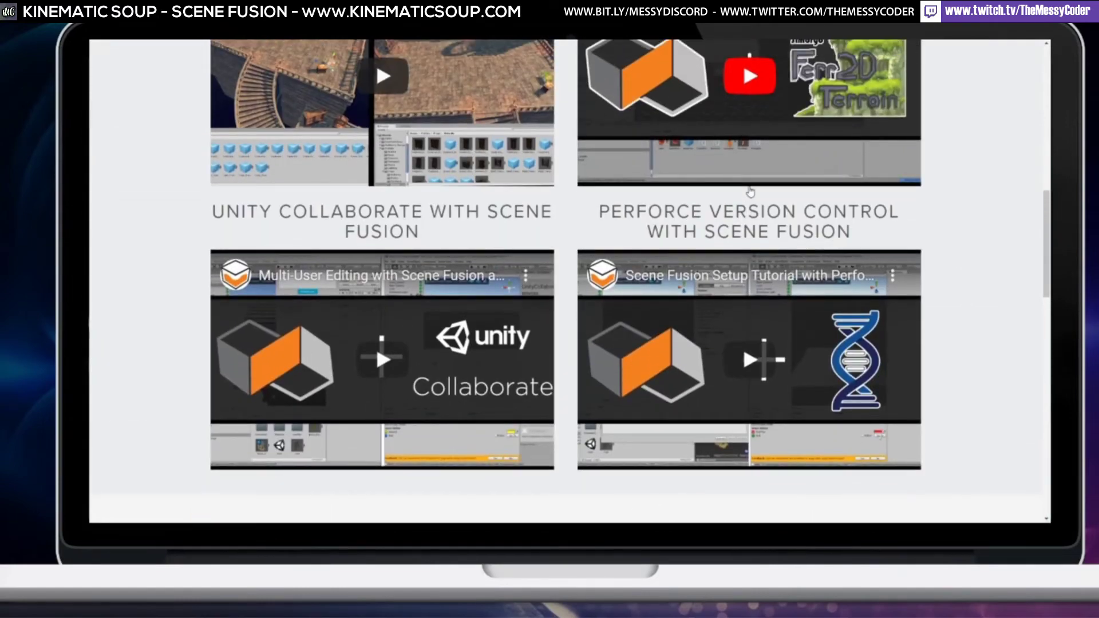
scroll(749, 192, up, 3)
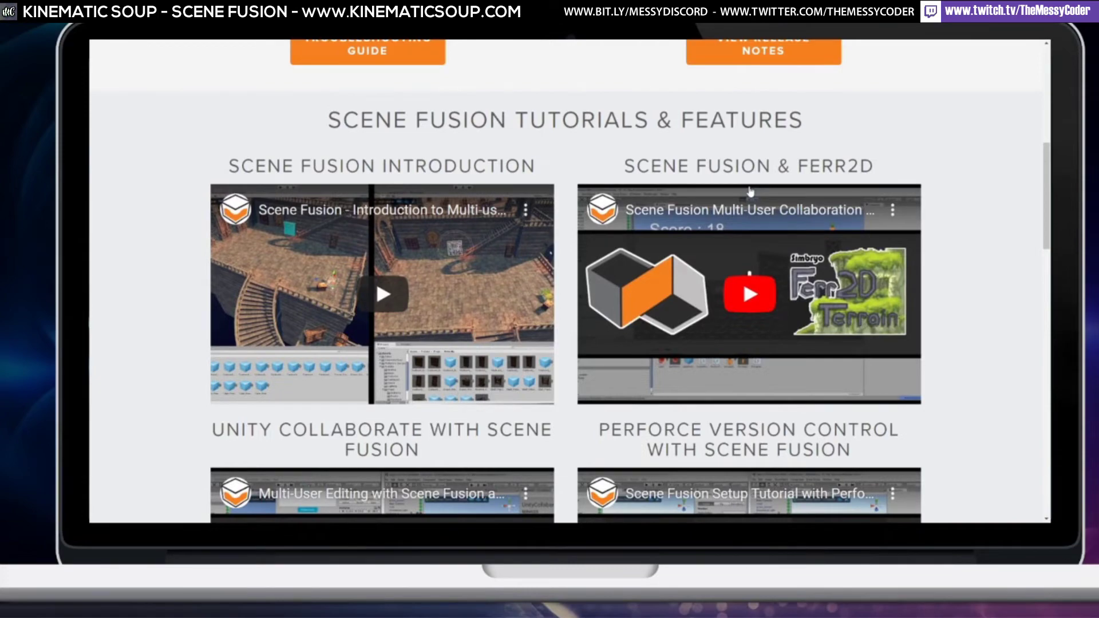
scroll(751, 192, up, 1)
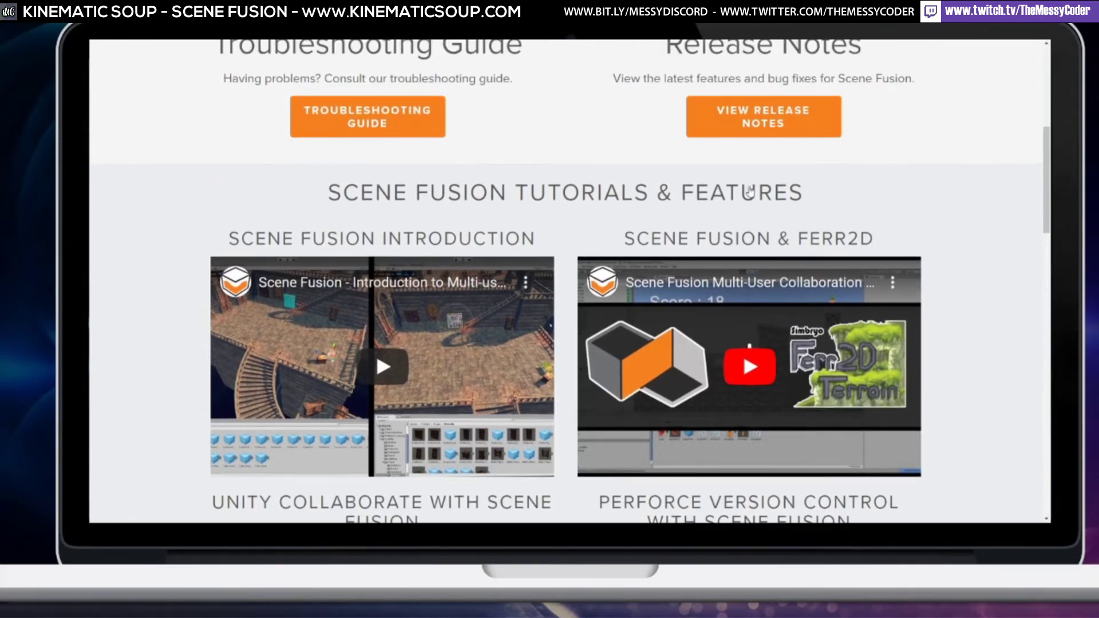
scroll(749, 192, up, 5)
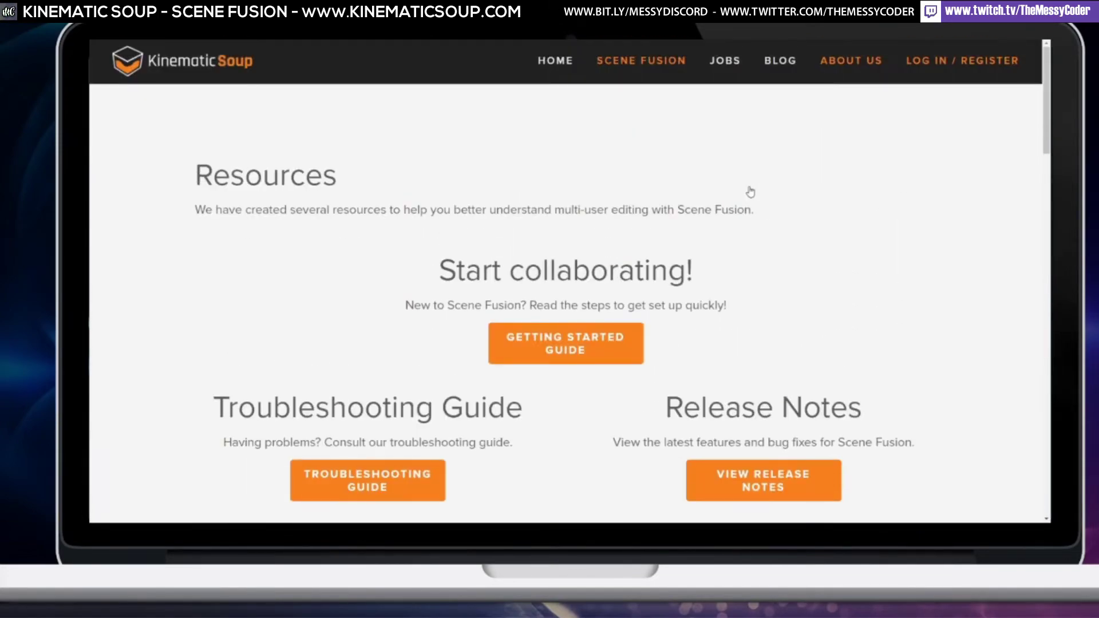
mouse_move(640, 72)
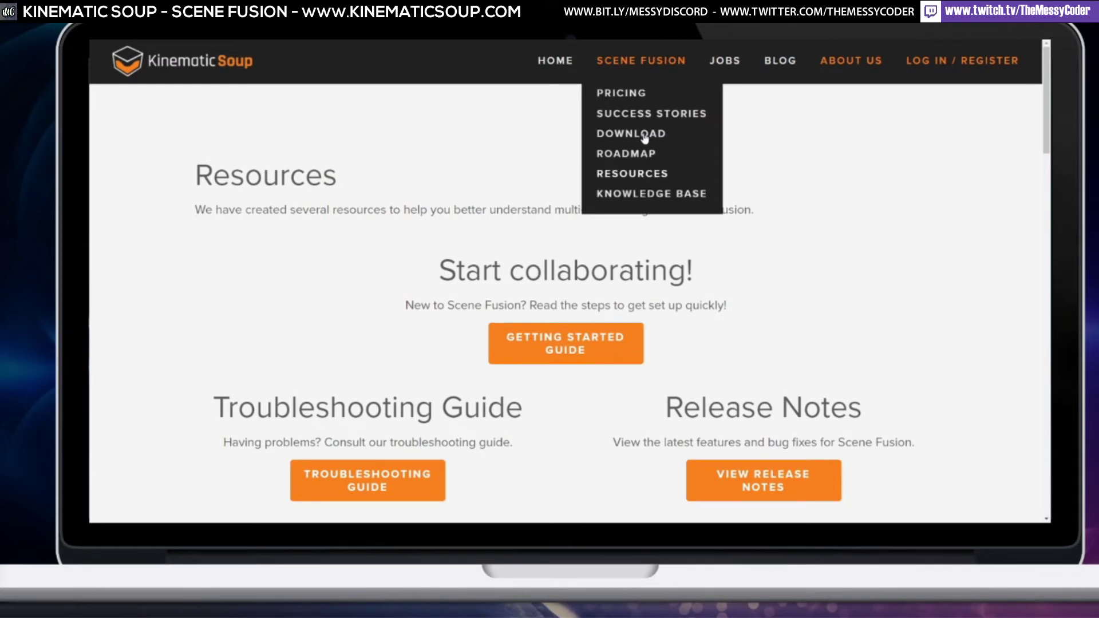
Open the Scene Fusion Knowledge Base FAQ and scroll through its questions
click(642, 196)
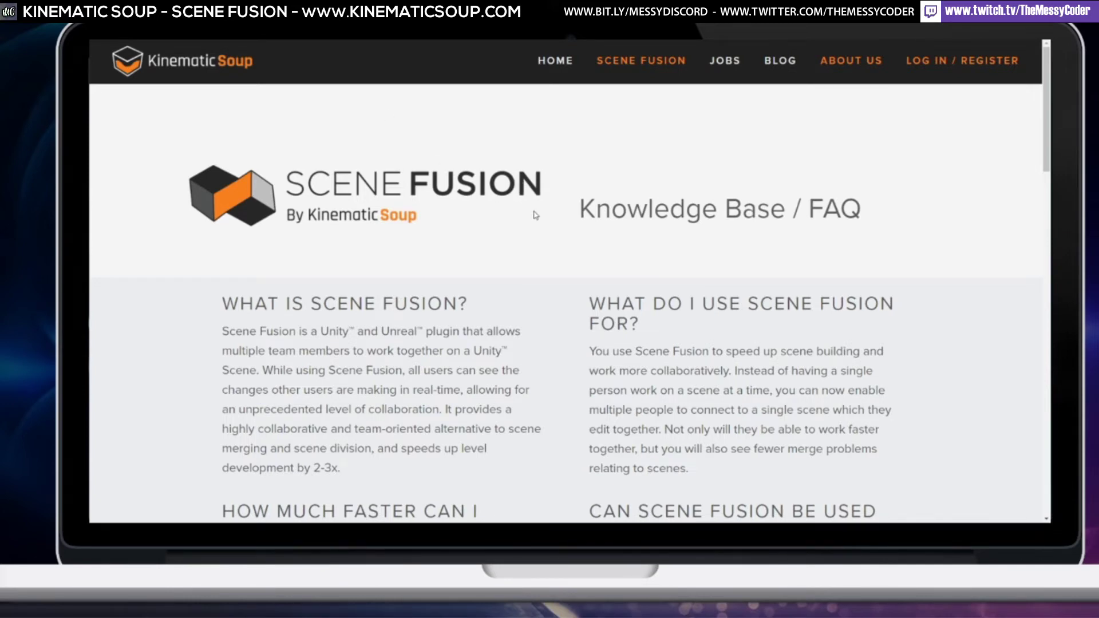
scroll(536, 215, down, 3)
scroll(536, 216, down, 3)
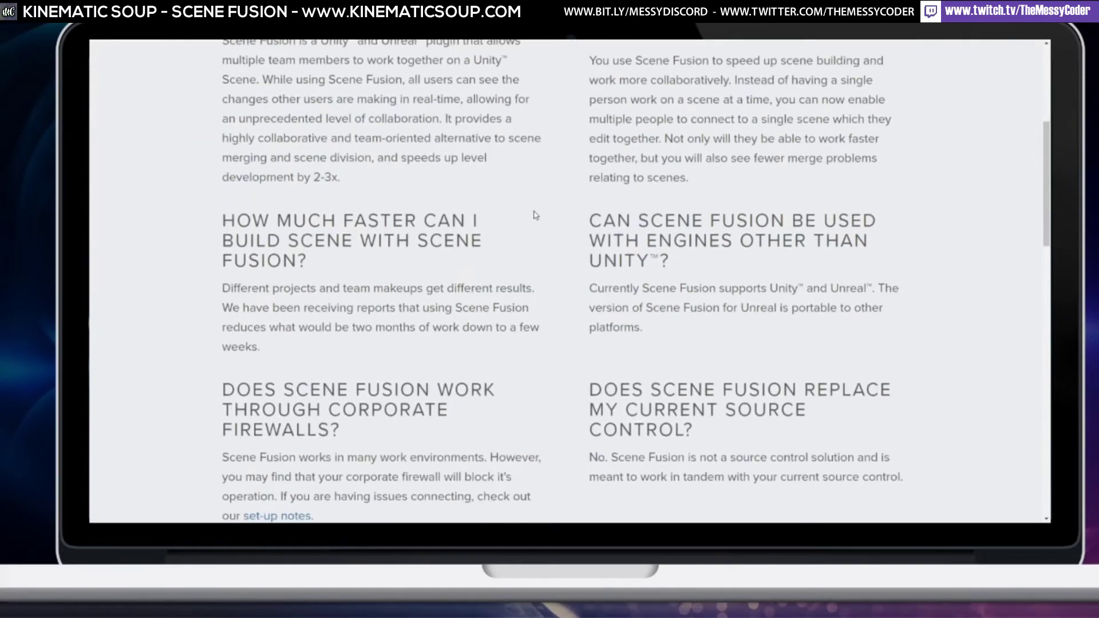
scroll(535, 215, down, 14)
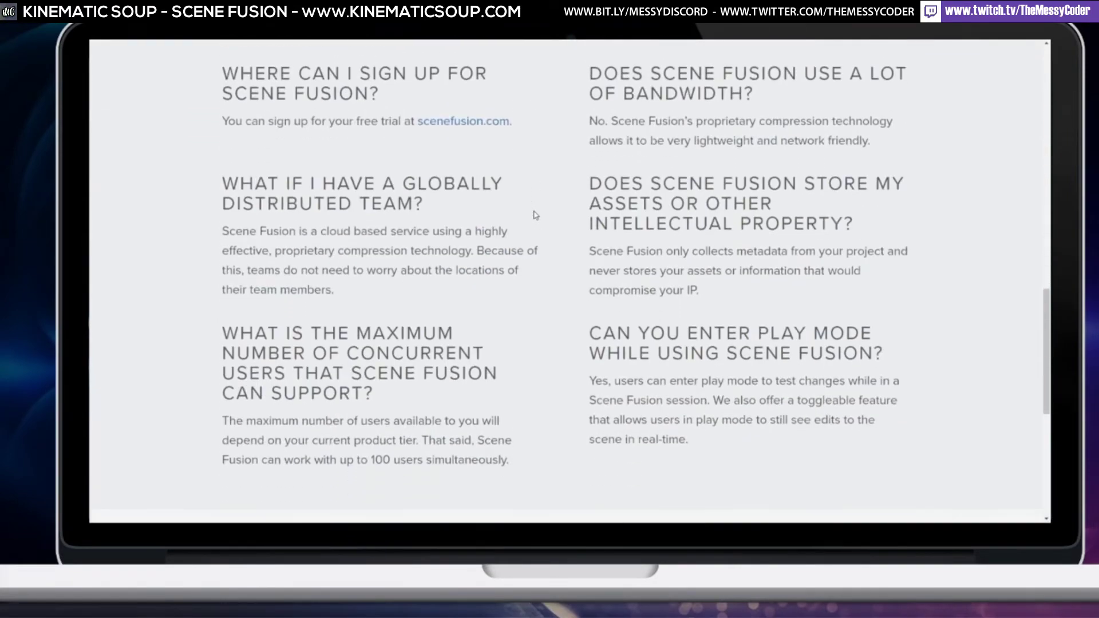
scroll(536, 216, down, 2)
scroll(535, 215, up, 2)
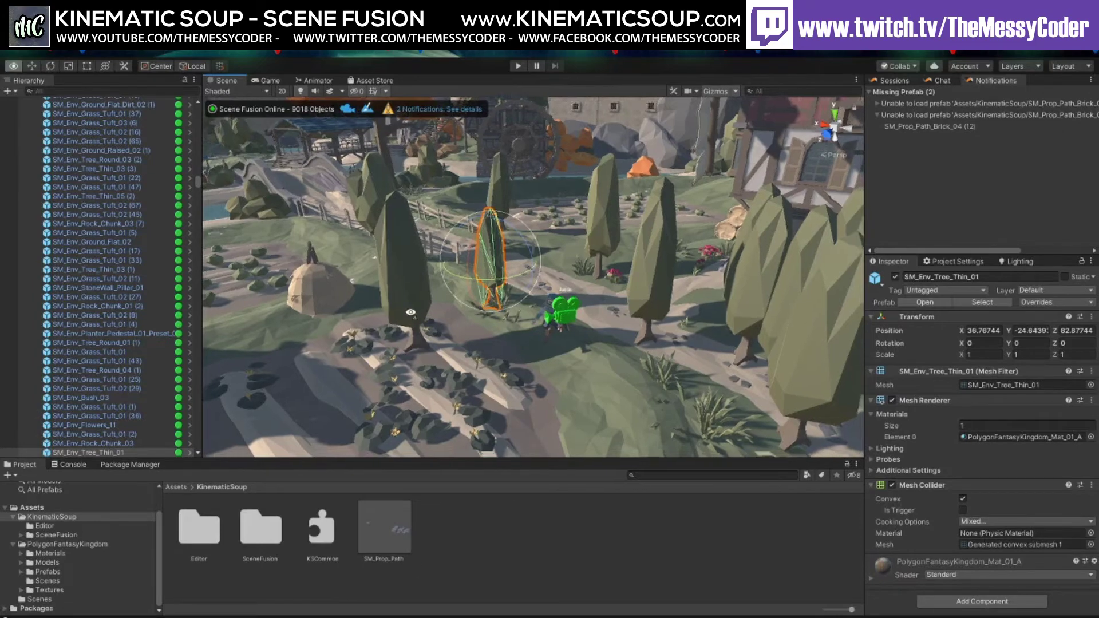
Select SM_Env_Ground_Farm_Flat_01 (1), fly across the village, and frame the farm plot
right_drag(398, 324, 585, 321)
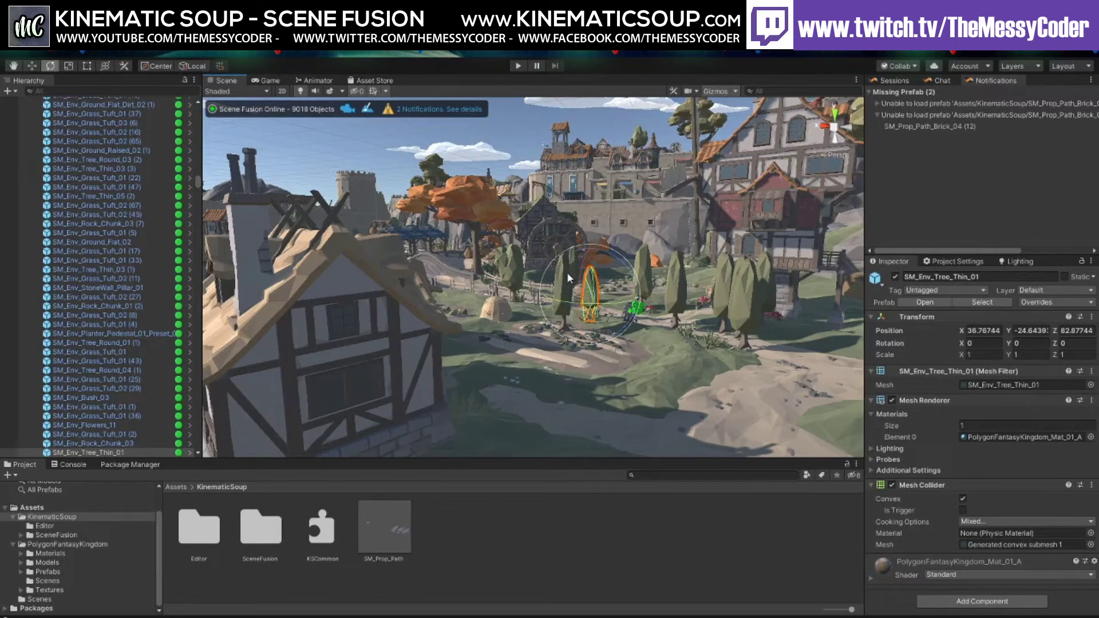
click(470, 324)
right_drag(365, 289, 359, 286)
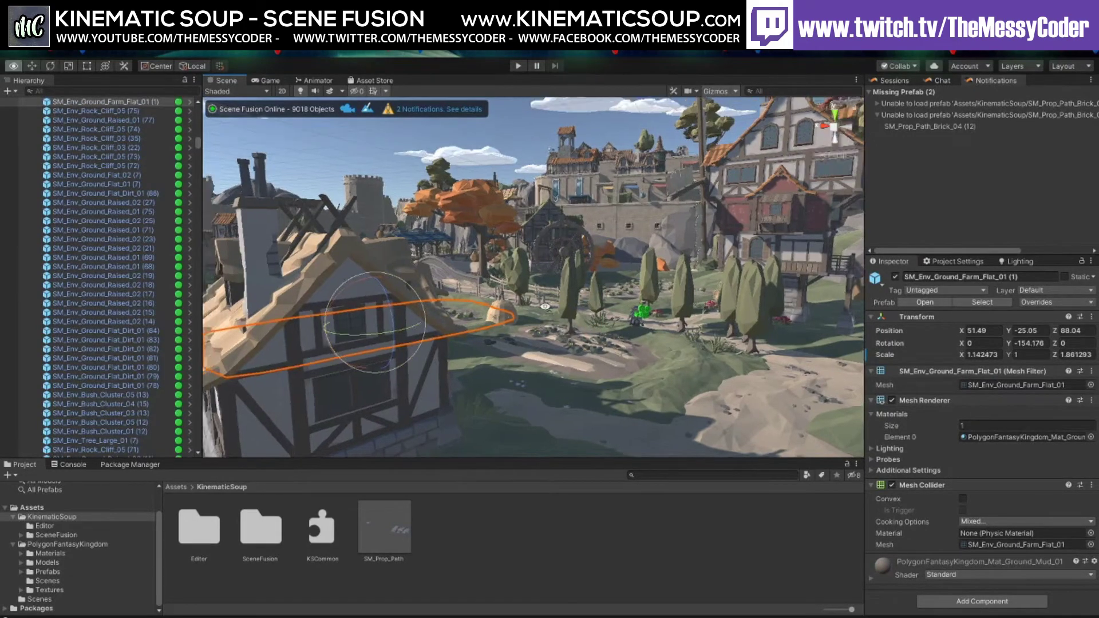
right_drag(545, 307, 564, 370)
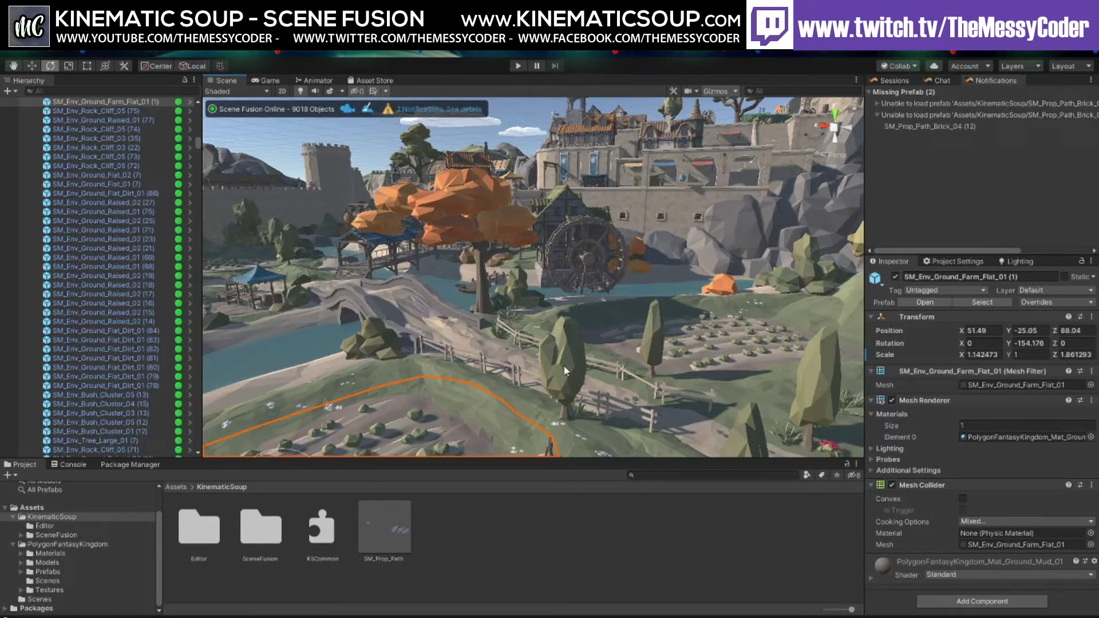
right_drag(527, 293, 615, 308)
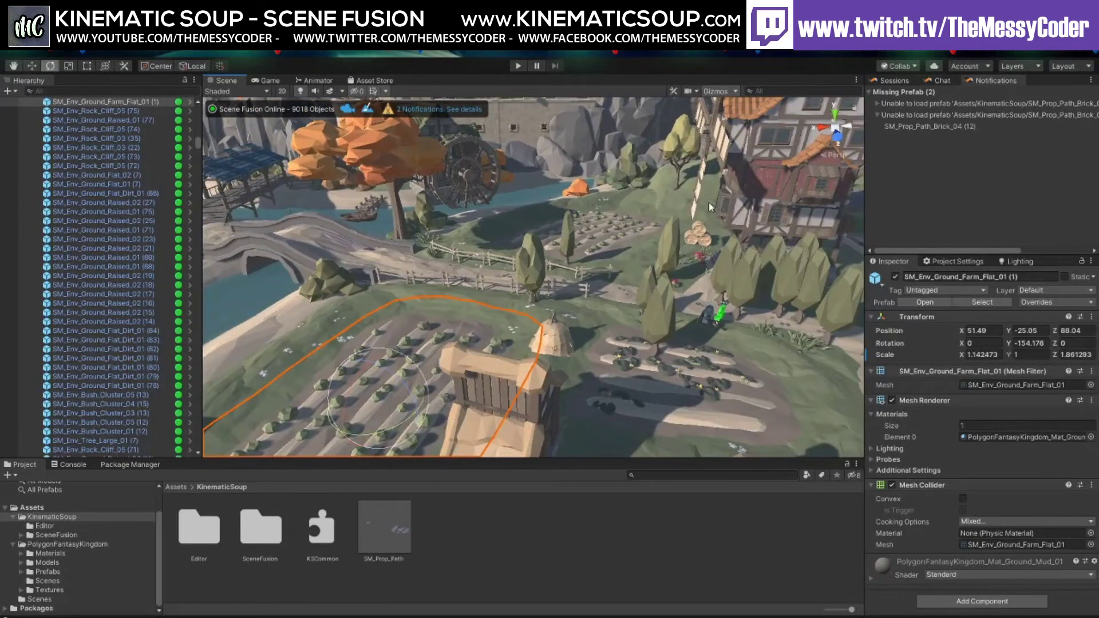
key(f)
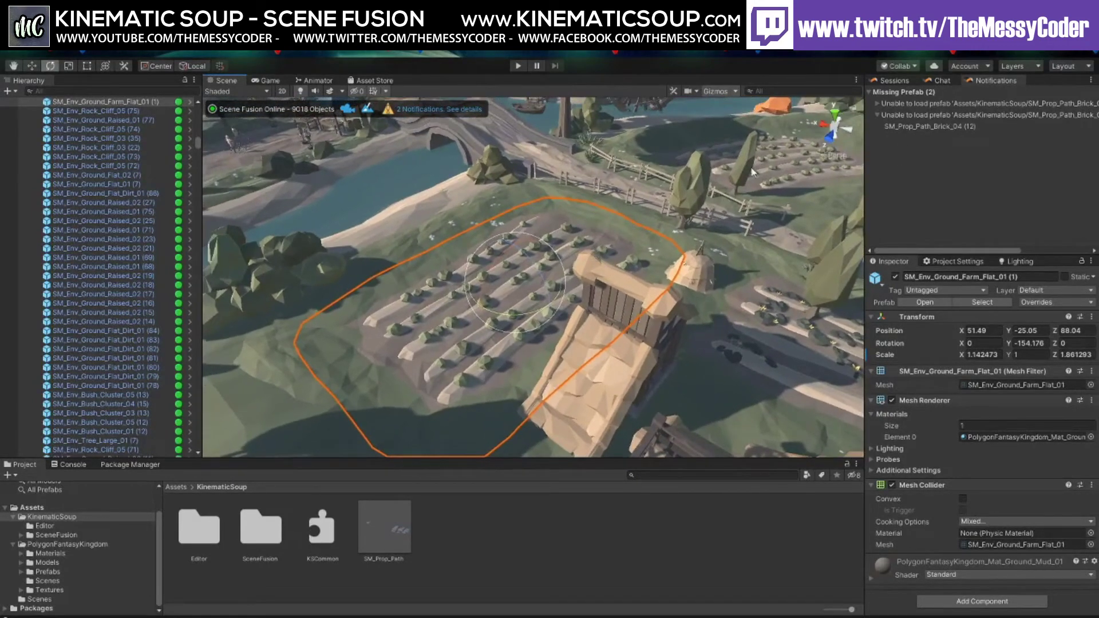
Post '#look' in the session chat, then swing the view toward the bridge and market
click(891, 80)
click(947, 80)
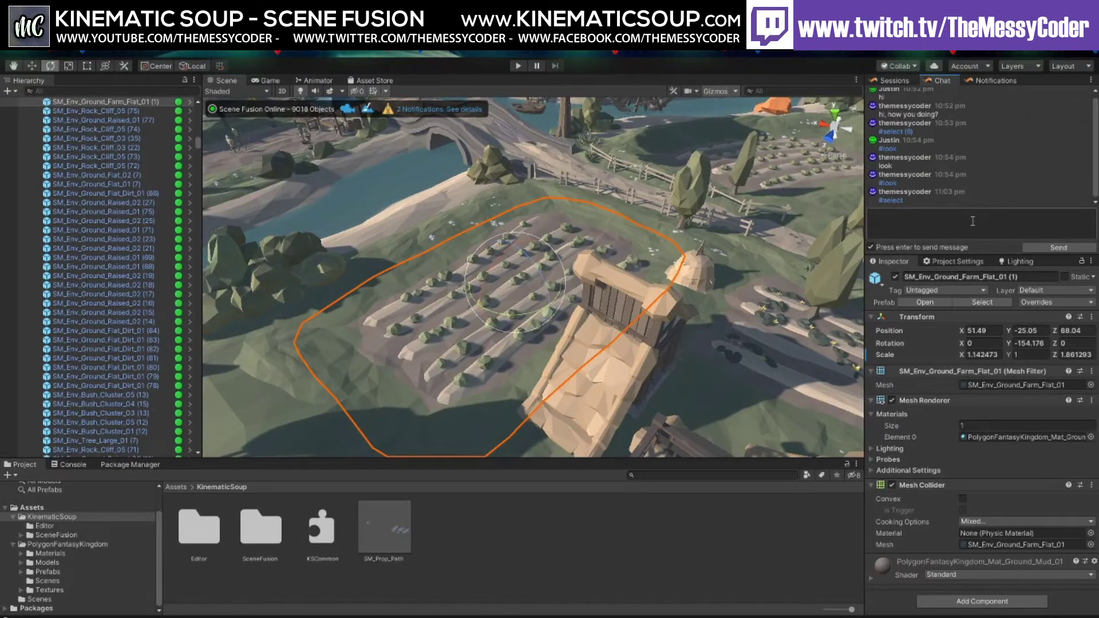
click(936, 218)
text(#look)
key(Return)
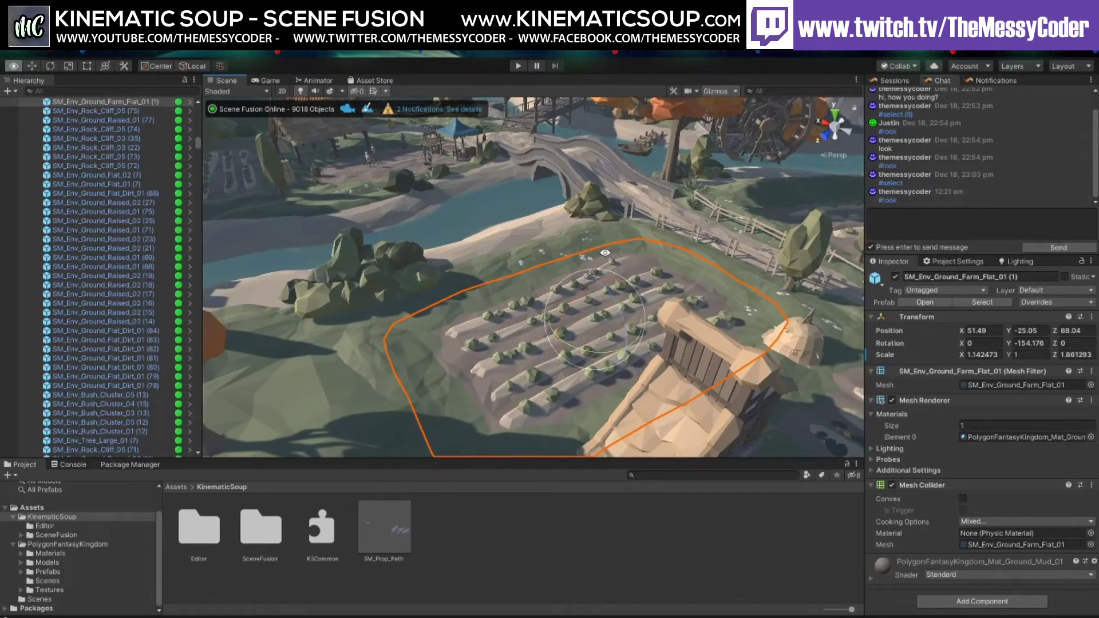
right_drag(605, 252, 474, 279)
Select market stall SM_Prop_Market_Stall_05, frame it, and fly around to view it from above
click(462, 280)
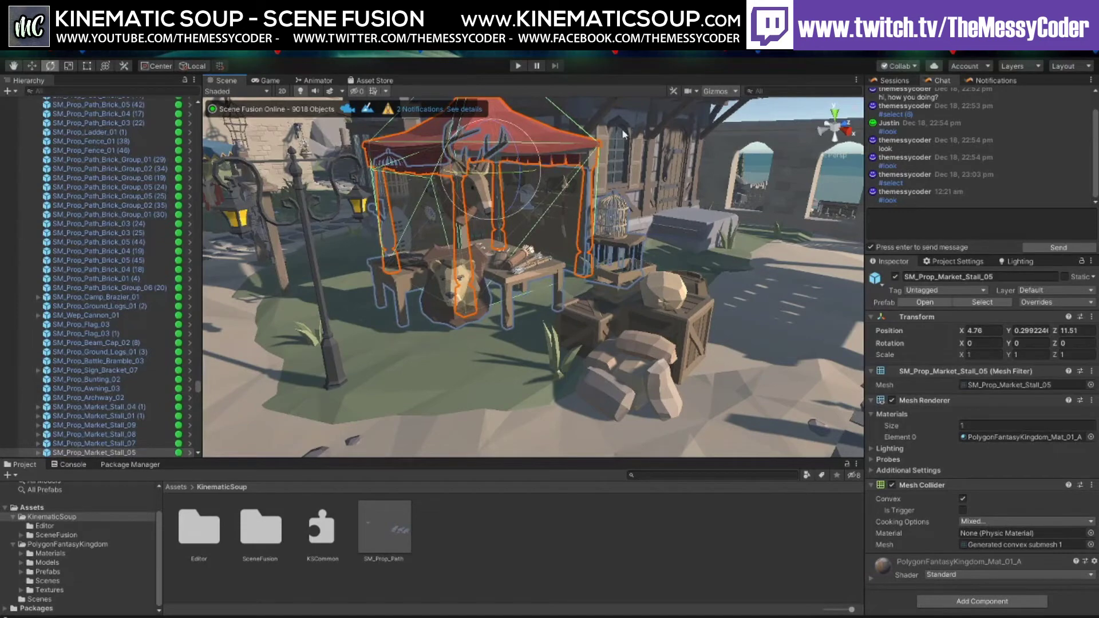
right_drag(609, 129, 621, 286)
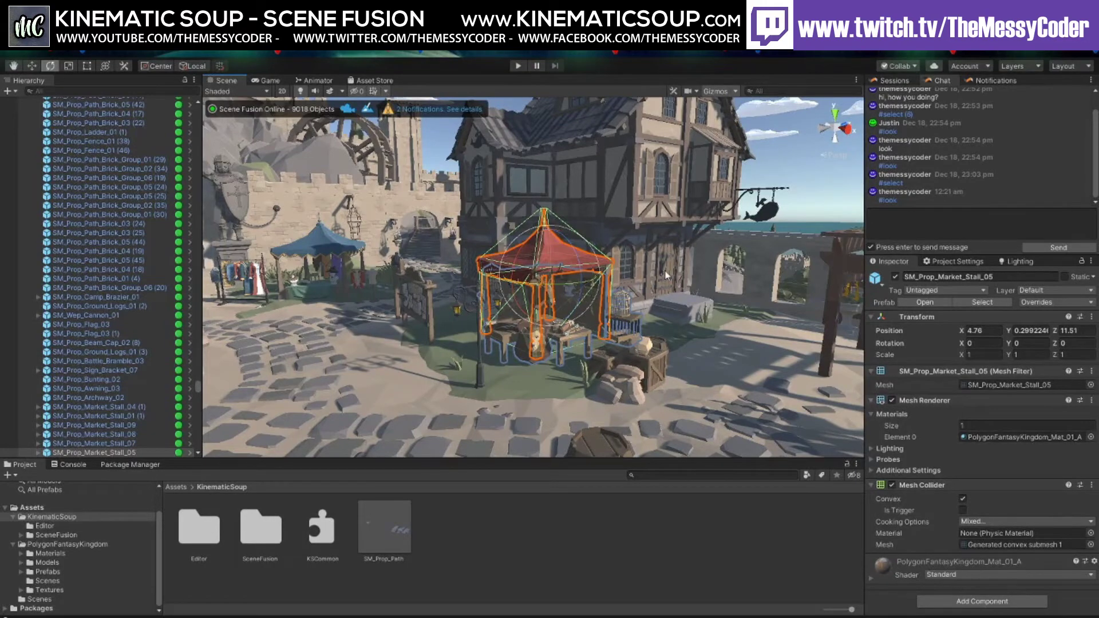
right_drag(666, 275, 449, 268)
key(f)
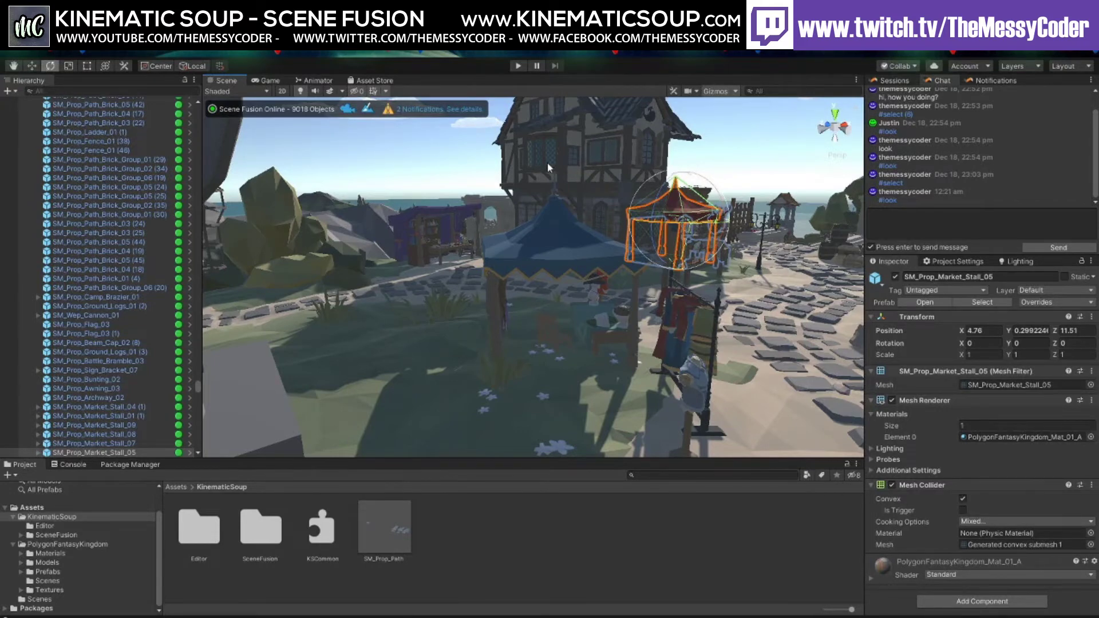
right_drag(547, 163, 609, 213)
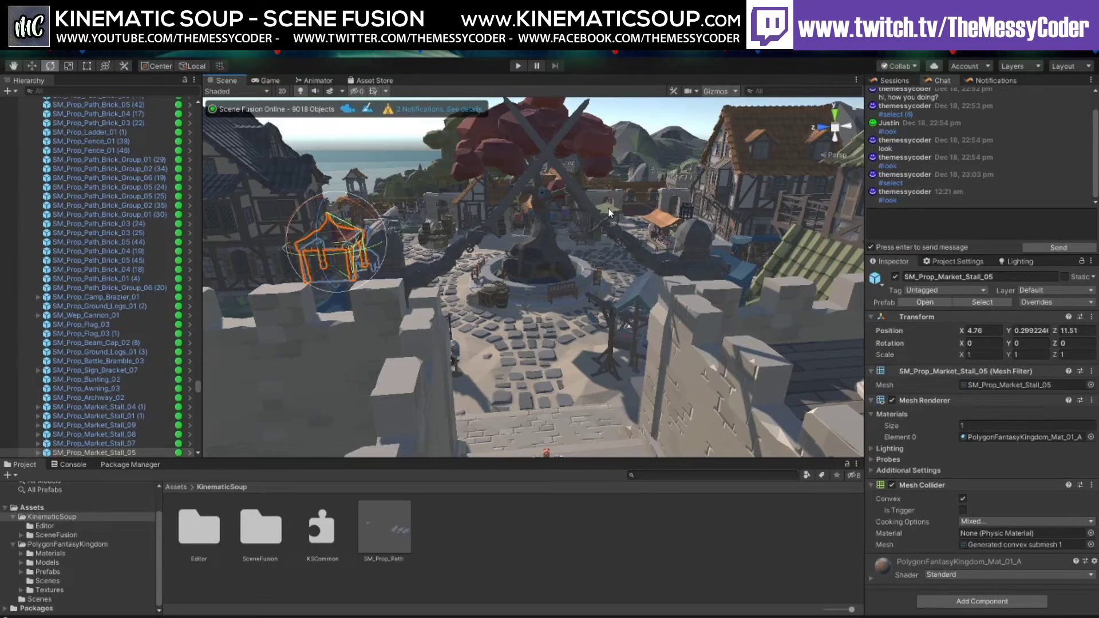
Fly over the town toward the castle wall and orbit around the selected market stall
mouse_move(624, 249)
right_down()
mouse_move(620, 271)
mouse_move(631, 245)
mouse_move(572, 267)
mouse_move(622, 264)
right_up()
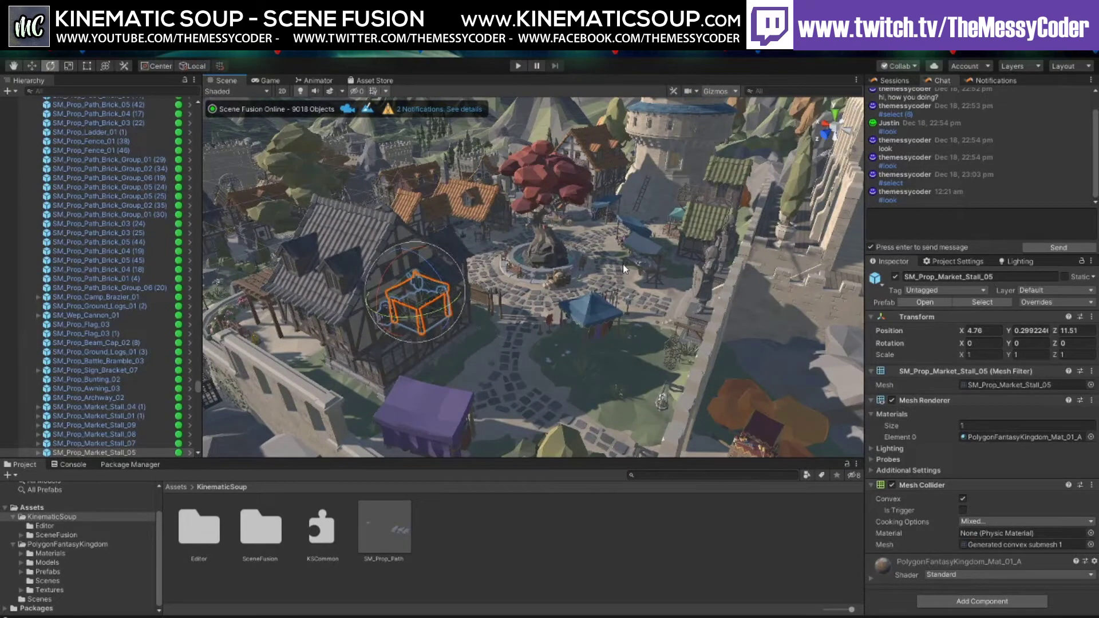
right_drag(623, 263, 541, 302)
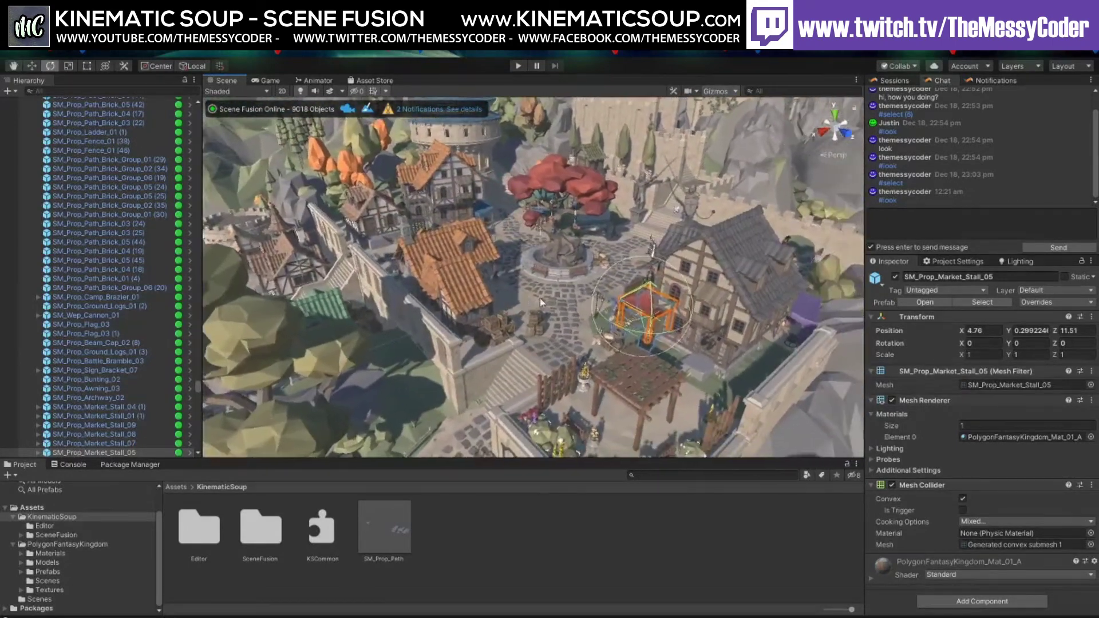
mouse_move(431, 306)
right_down()
mouse_move(409, 298)
mouse_move(436, 289)
right_up()
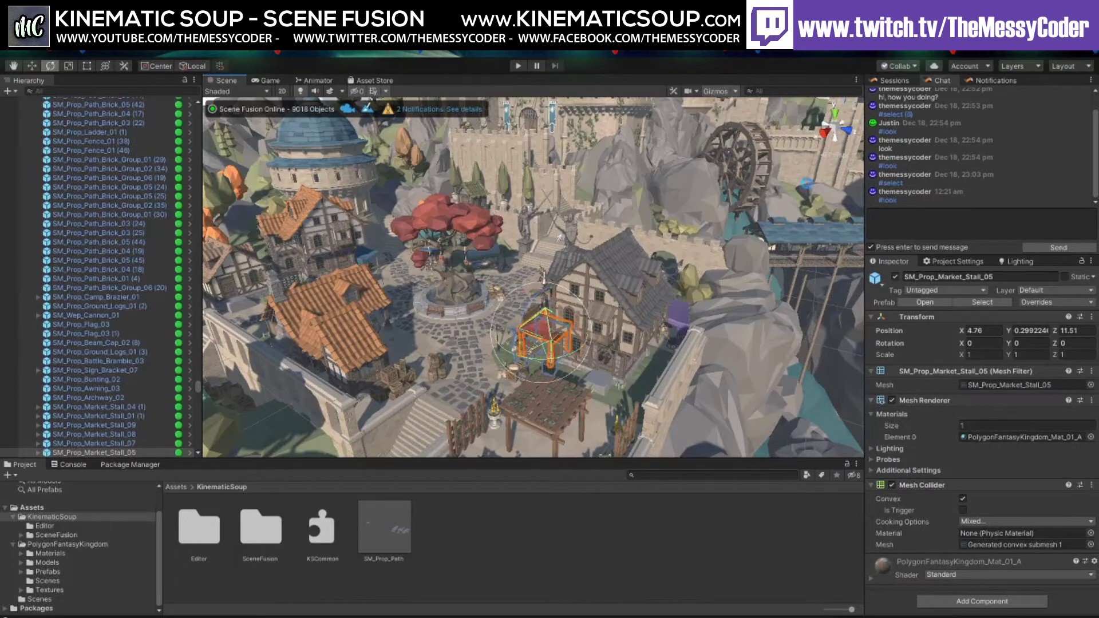
key(alt)
alt+drag(527, 234, 579, 240)
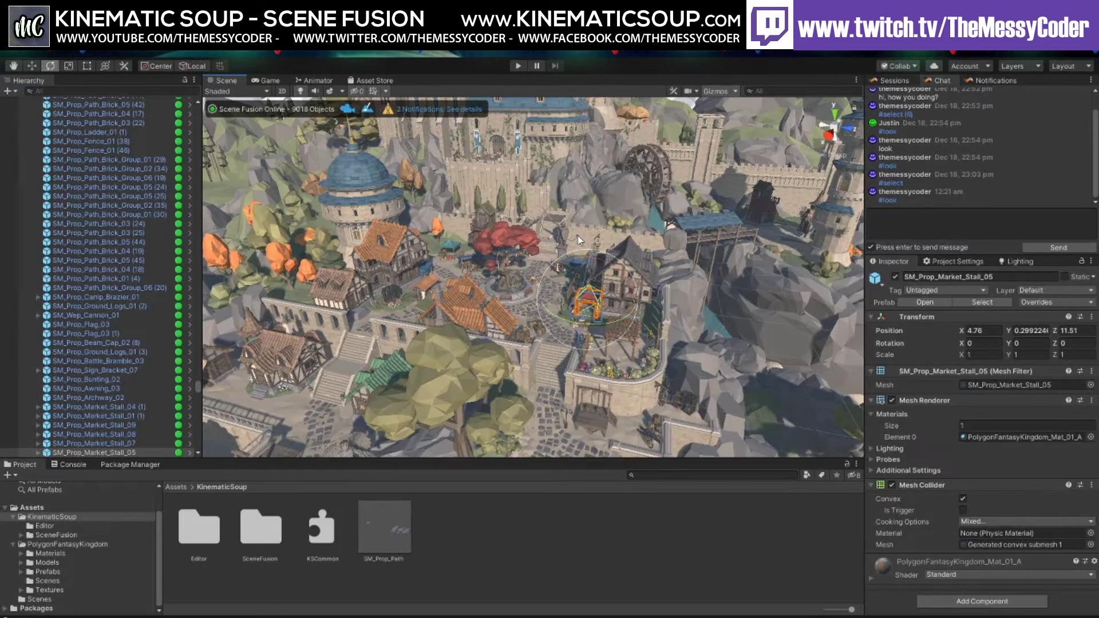
Orbit the camera across the castle town, from a level view to a steep top-down look
right_drag(583, 263, 587, 294)
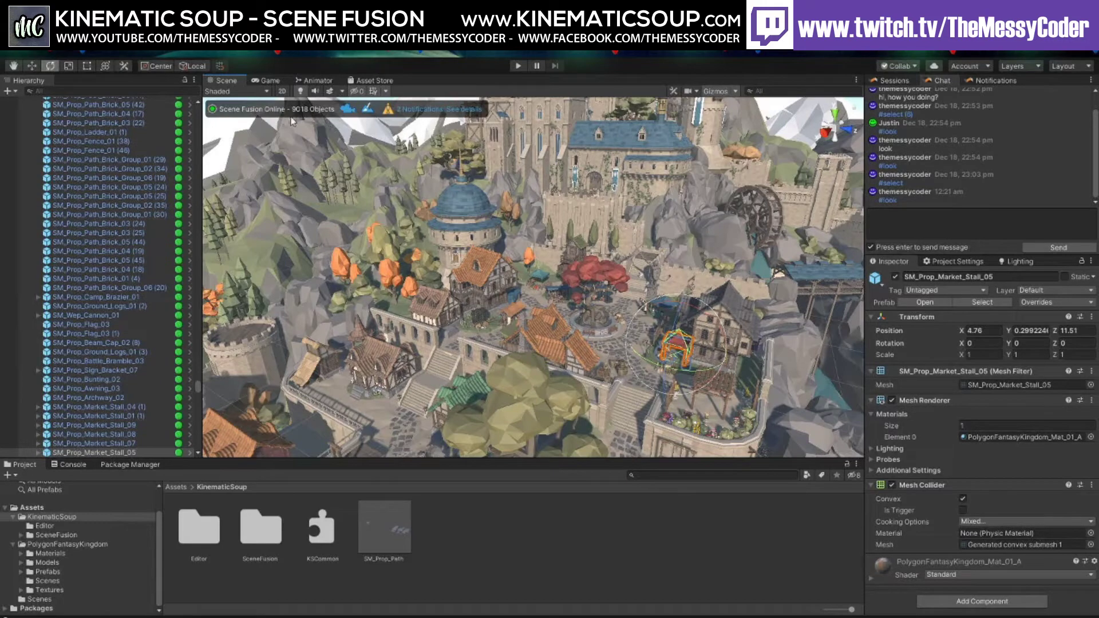
alt+drag(375, 304, 476, 293)
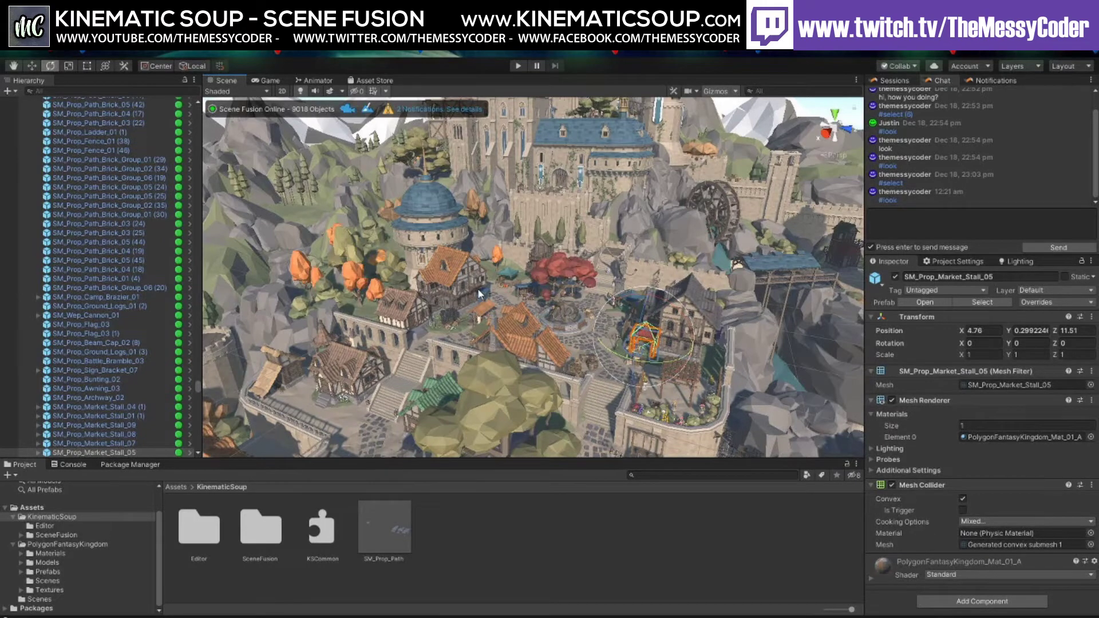
right_drag(479, 294, 450, 381)
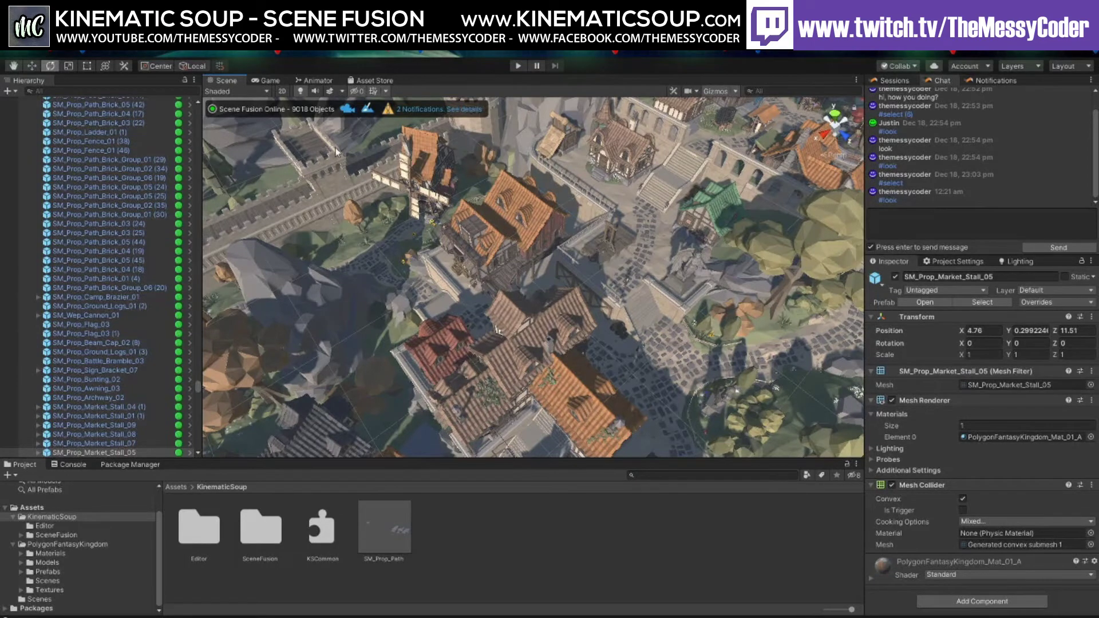
alt+drag(336, 152, 571, 389)
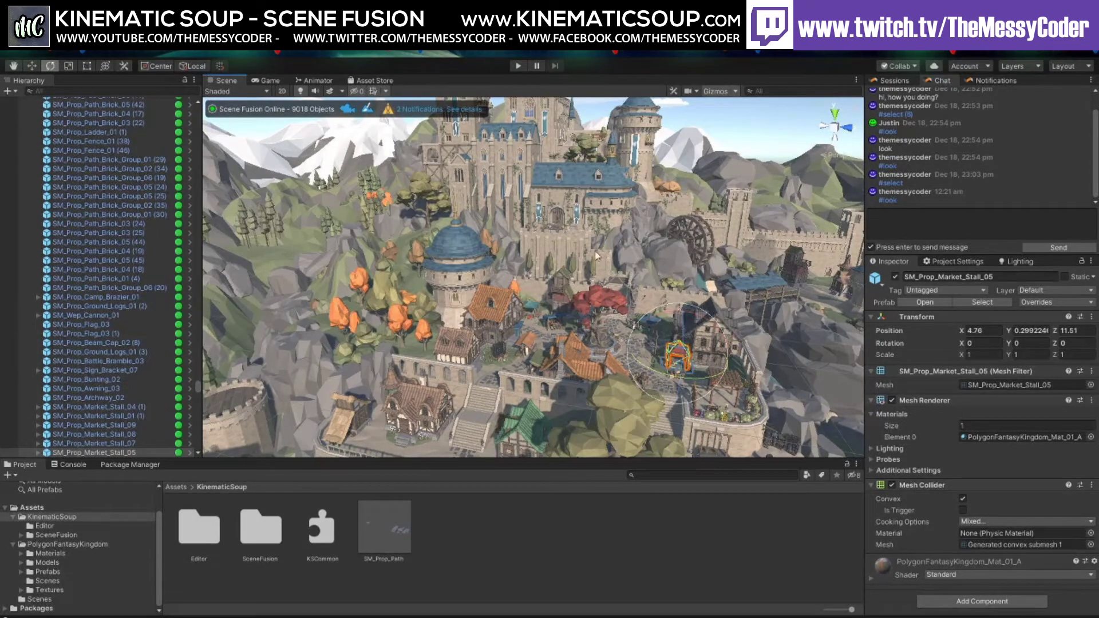
alt+drag(585, 259, 600, 342)
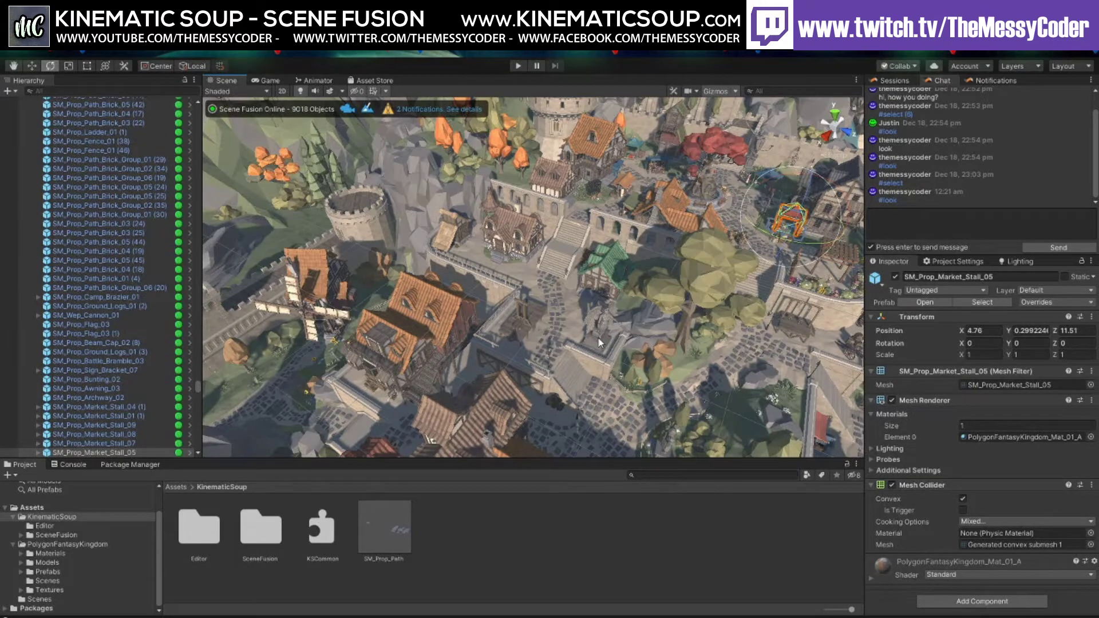
Frame SM_Prop_Market_Stall_05 and orbit to recentre it within the surrounding town
middle_drag(597, 336, 586, 327)
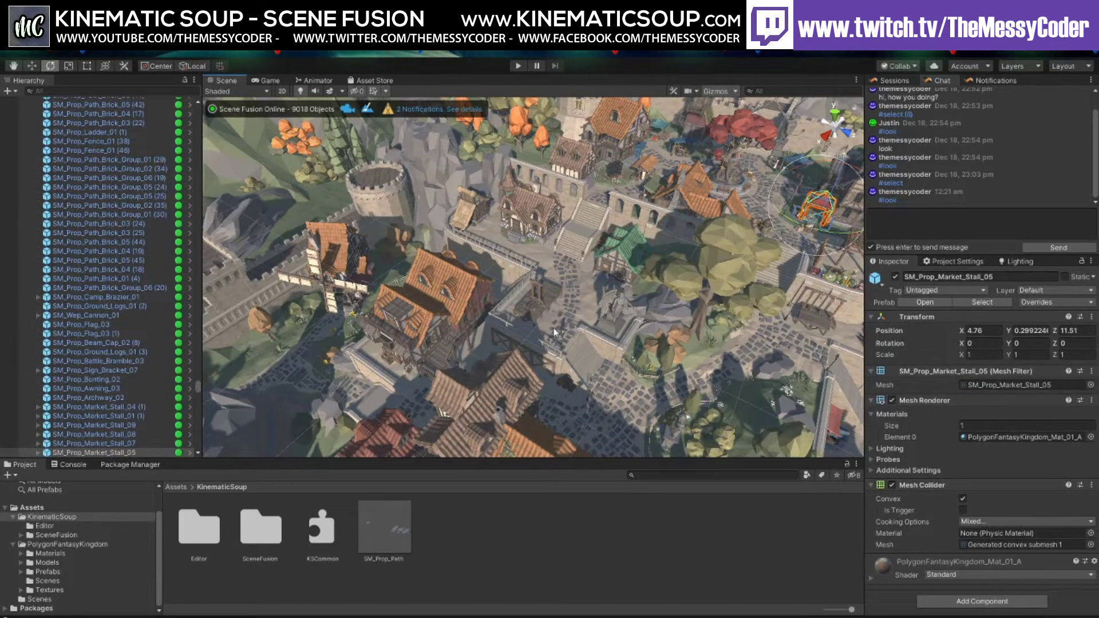
key(f)
alt+drag(518, 299, 655, 271)
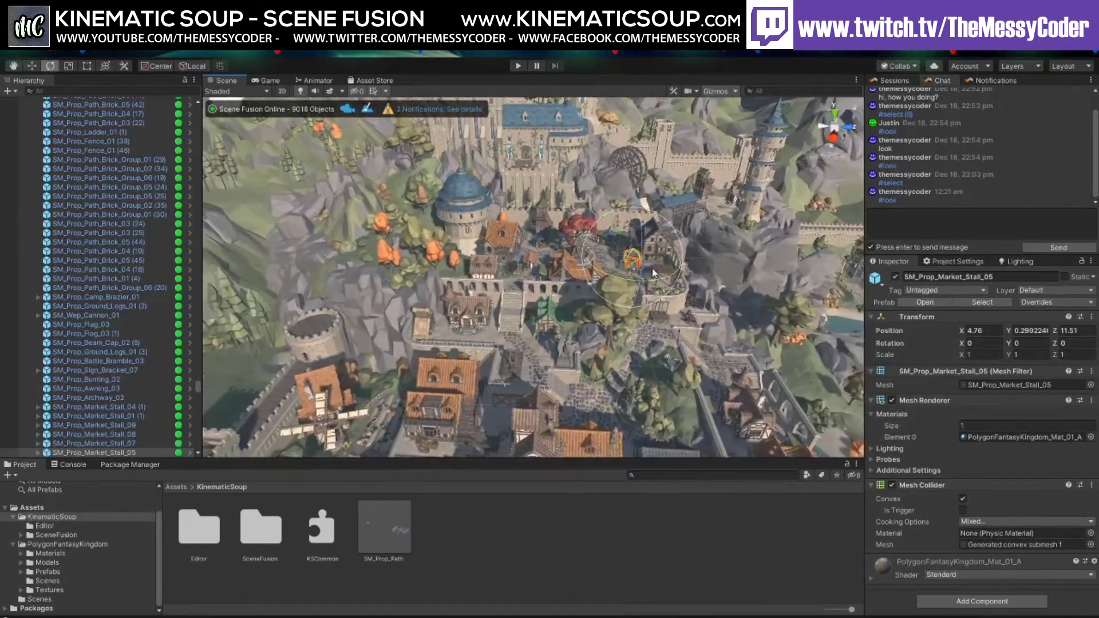
scroll(664, 277, down, 1)
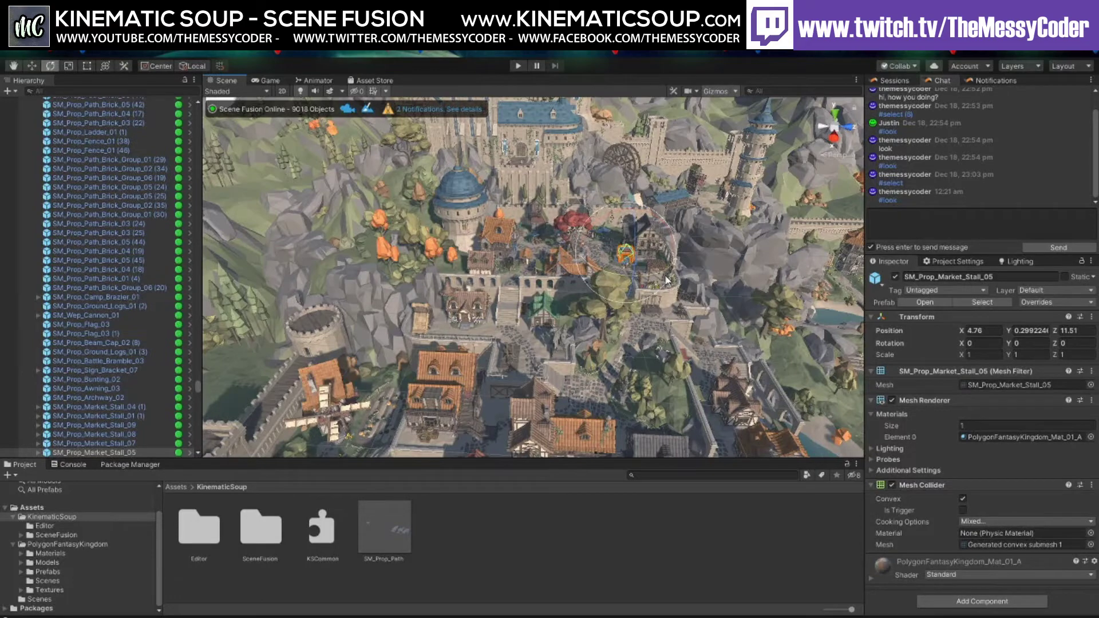
Switch to the Move tool, then orbit and zoom in low on the market stall by the red tree
middle_drag(586, 341, 561, 244)
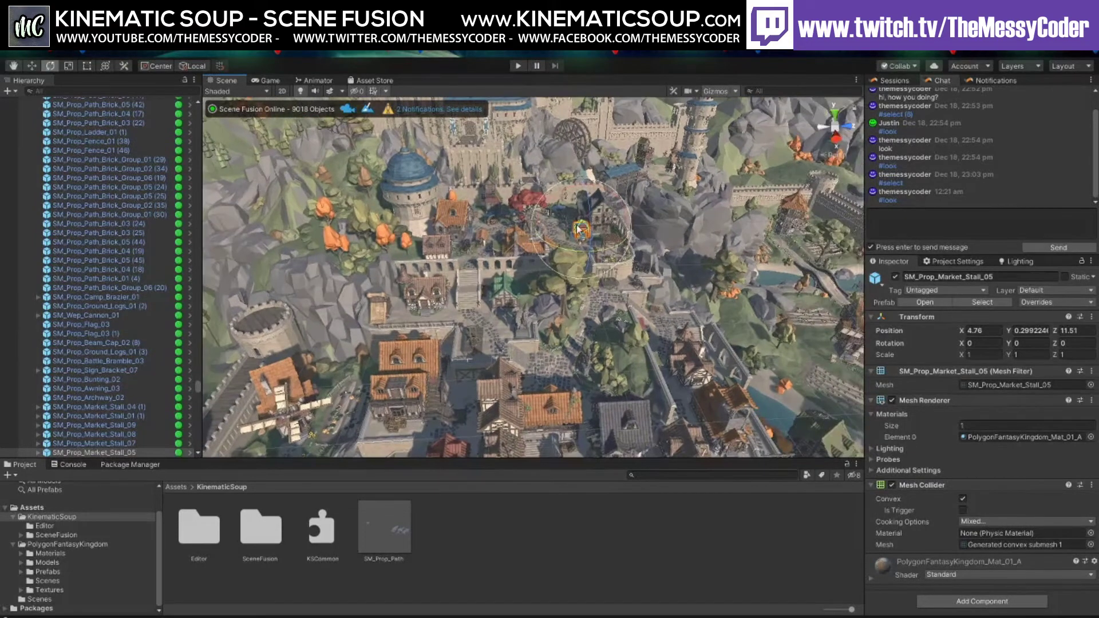
key(w)
alt+drag(622, 220, 523, 286)
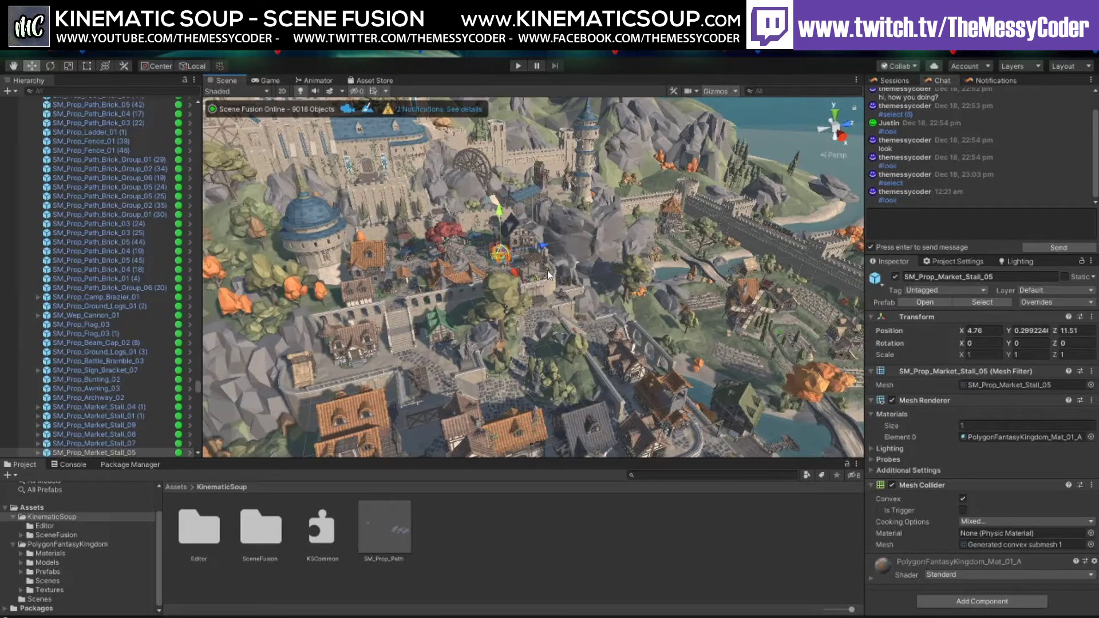
alt+drag(548, 275, 603, 238)
scroll(604, 238, up, 5)
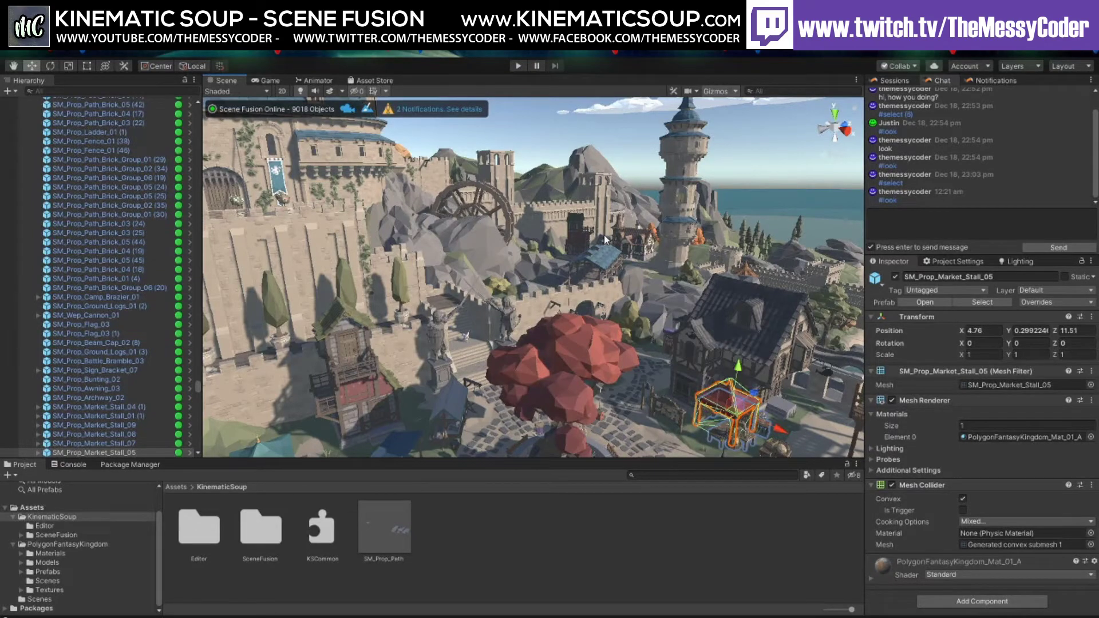
Frame SM_Prop_Market_Stall_05, then swing toward the sea over the timbered houses, red tree centred
alt+drag(603, 235, 592, 235)
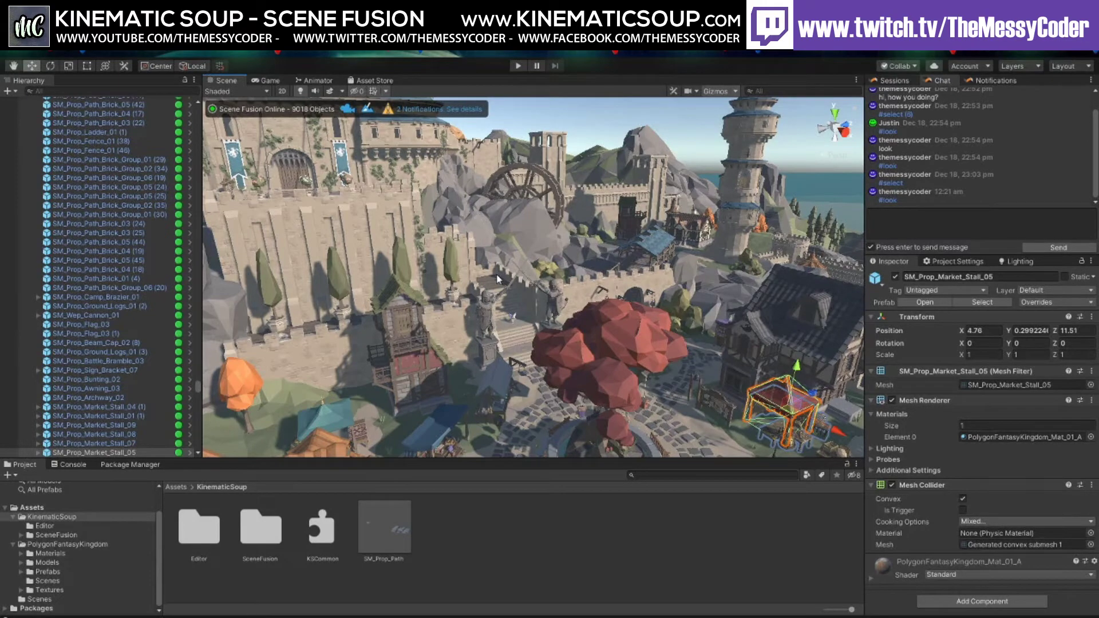
key(f)
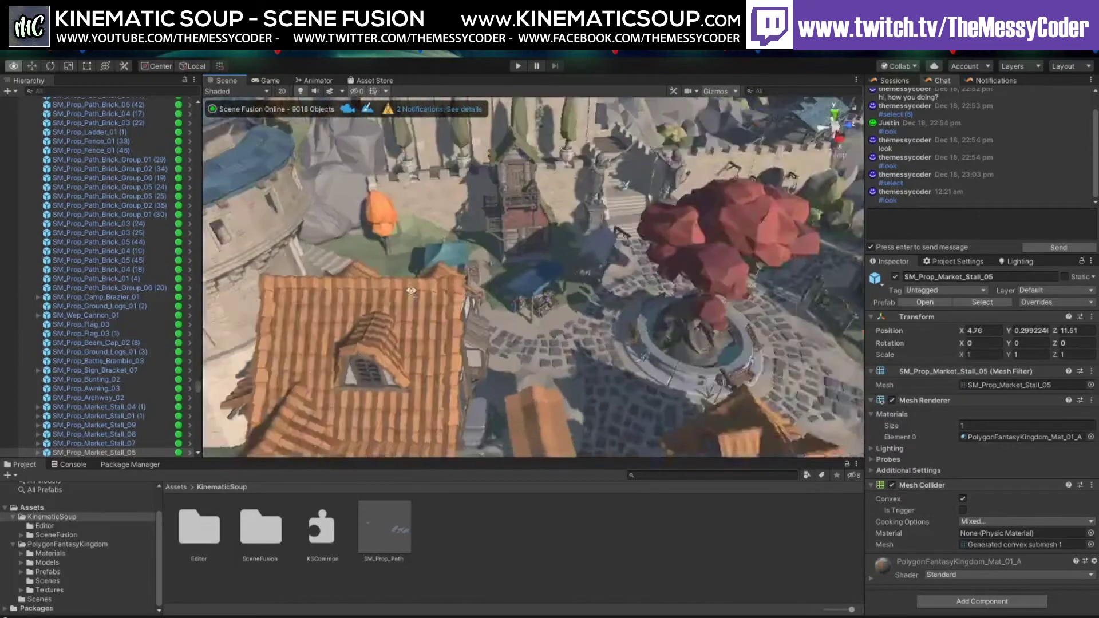
alt+drag(496, 192, 610, 304)
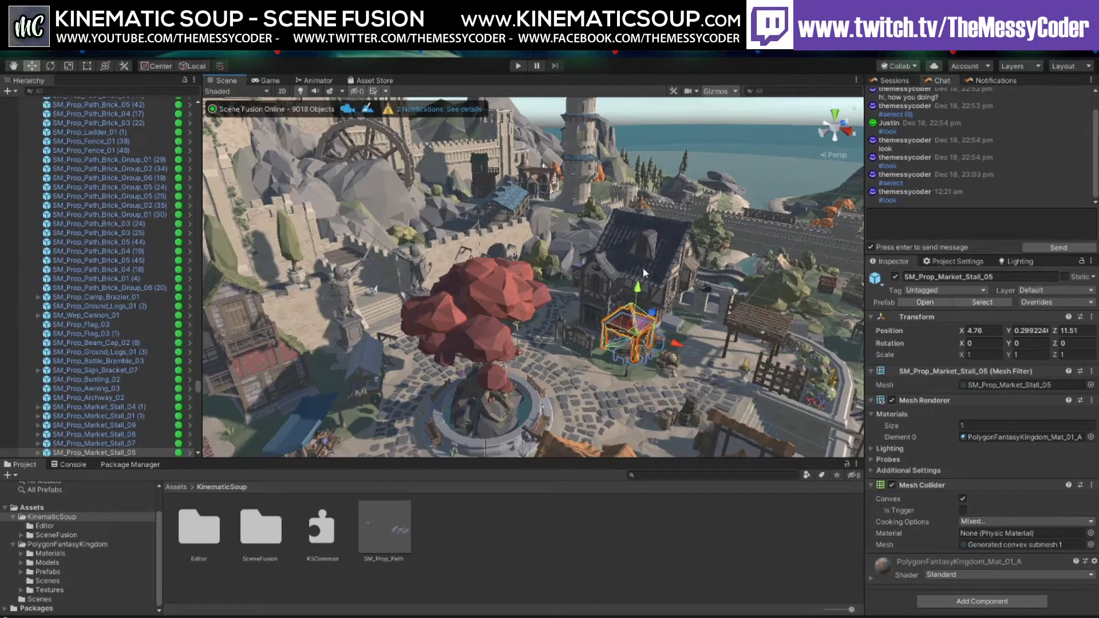
right_drag(642, 266, 575, 245)
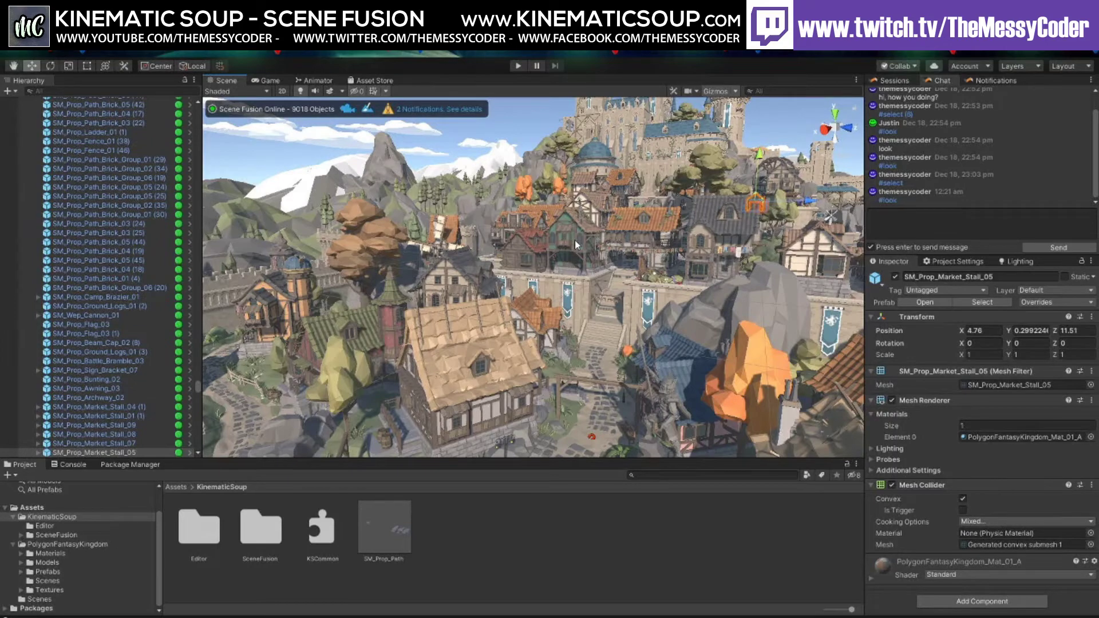
Orbit past the town houses and turn to face the portcullis gate with its two blue banners
alt+drag(442, 351, 595, 336)
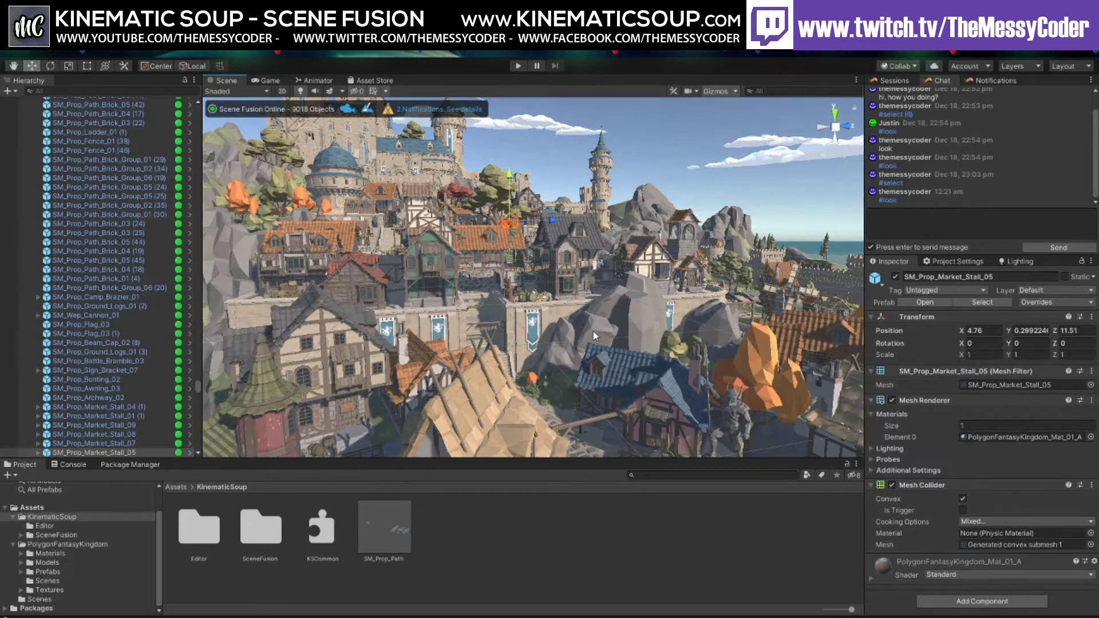
right_drag(581, 248, 557, 253)
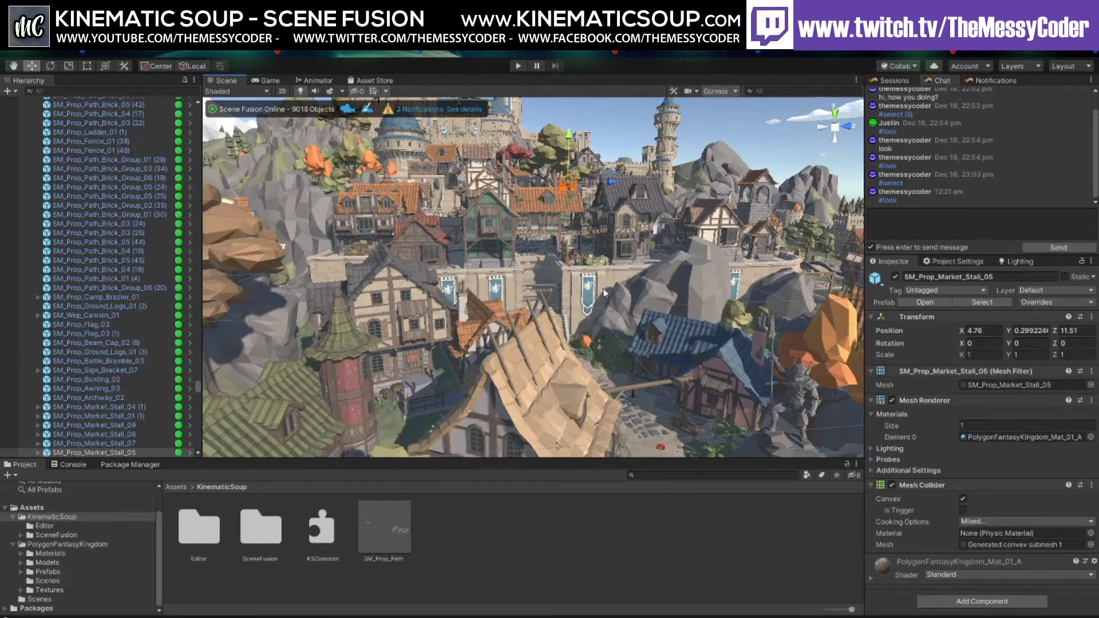
right_drag(584, 286, 625, 255)
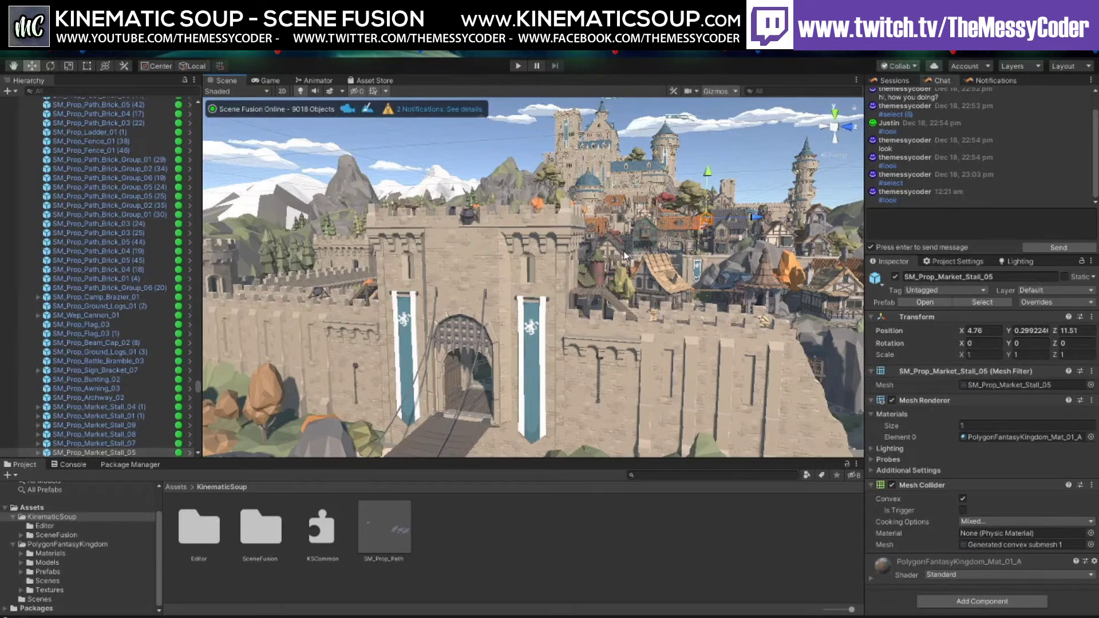
Fly around the town, then show the Scene Fusion Sessions tab listing the castle scene and two users
right_drag(629, 244, 608, 216)
key(w)
key(s)
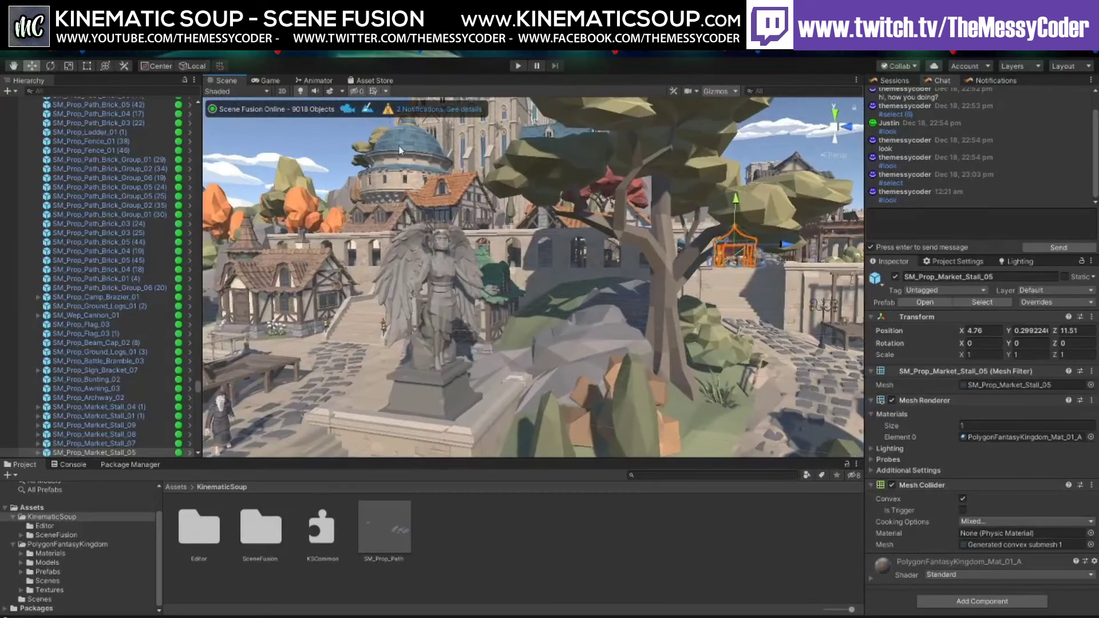
click(893, 80)
Jump to the other collaborator's forest viewpoint beside the hooded mage and select the raised ground patch
click(1080, 163)
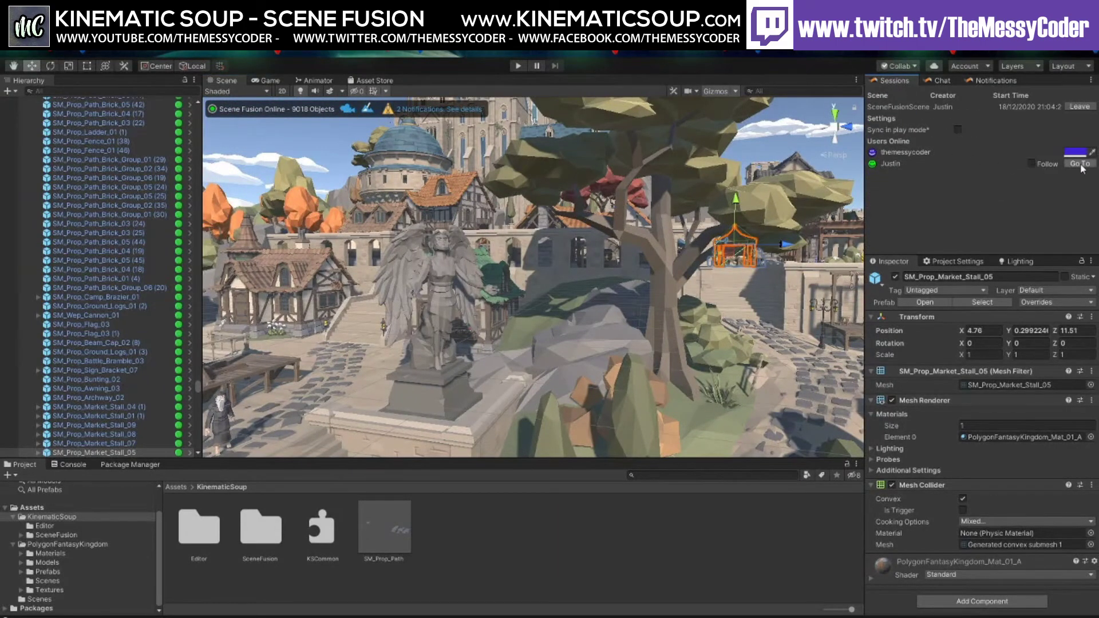
right_drag(698, 232, 544, 237)
click(596, 295)
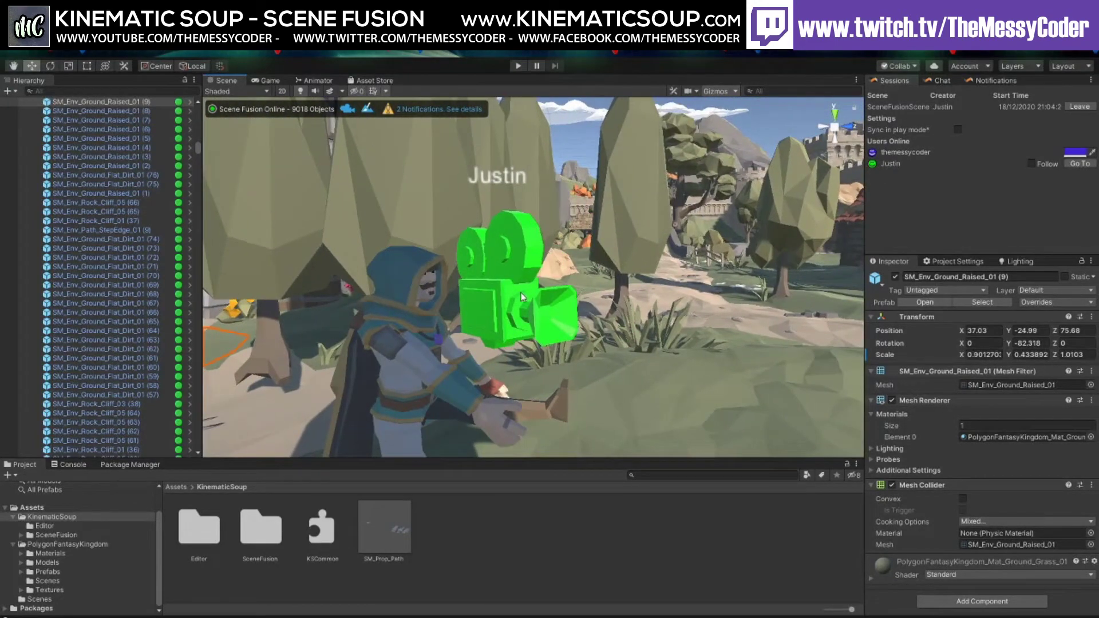
Select SM_Chr_Mage_01, expand Spine_01 to Spine_03, select the Neck bone and switch to Rotate
click(418, 288)
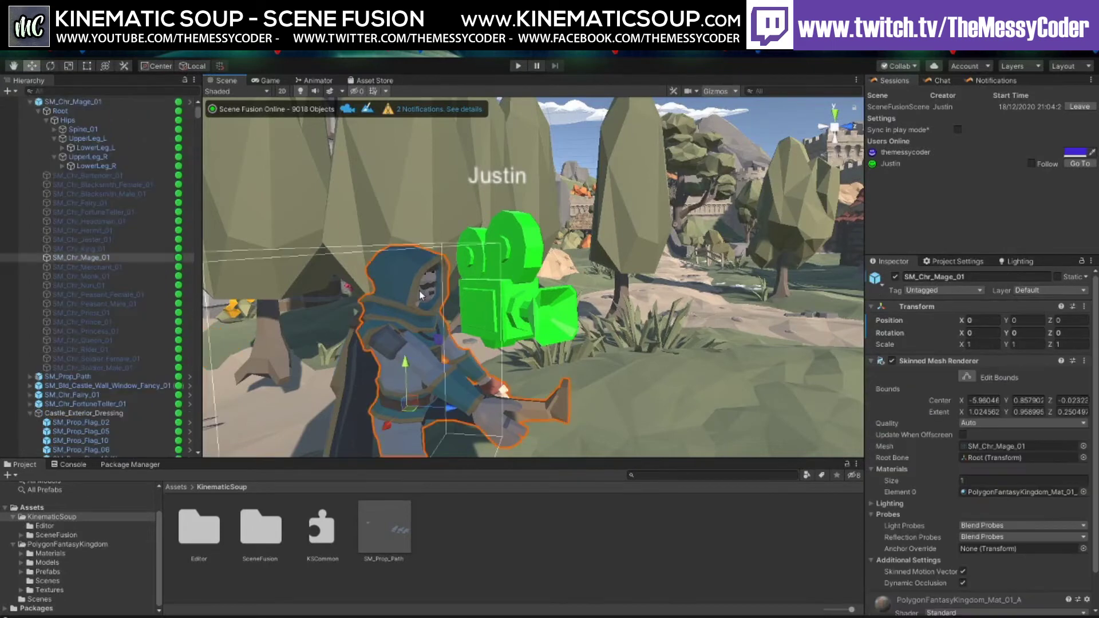
click(418, 285)
click(428, 361)
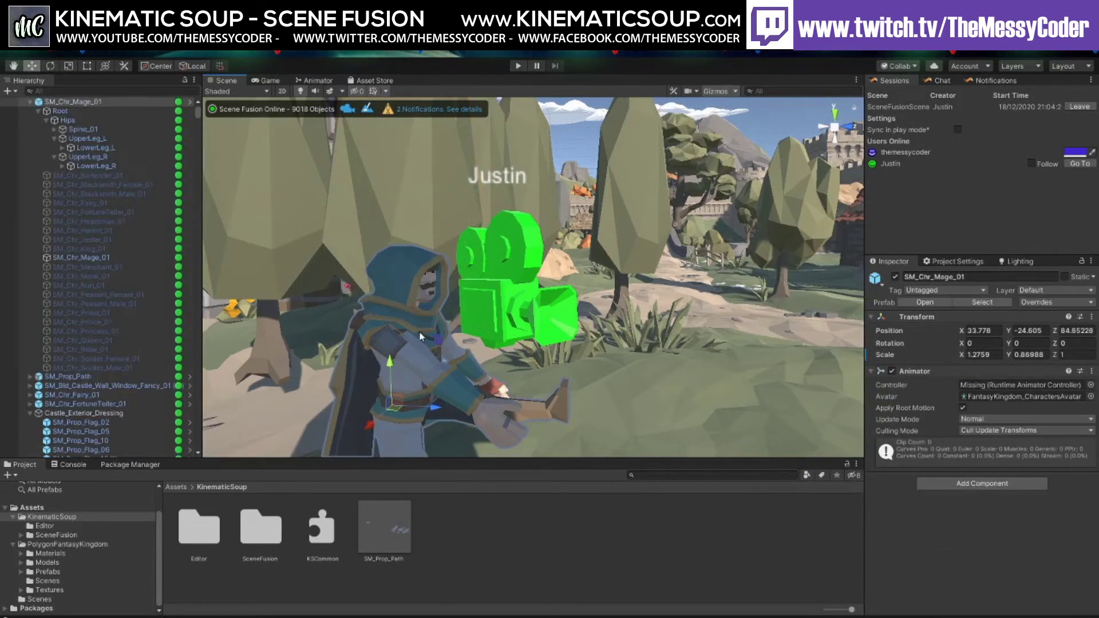
click(54, 129)
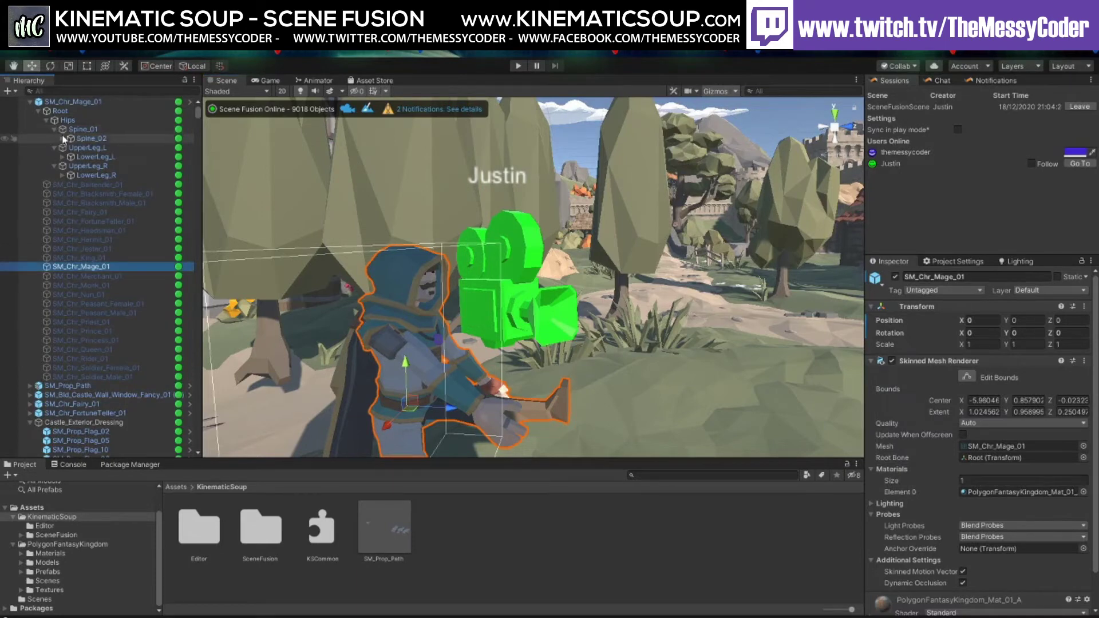
click(62, 139)
click(70, 148)
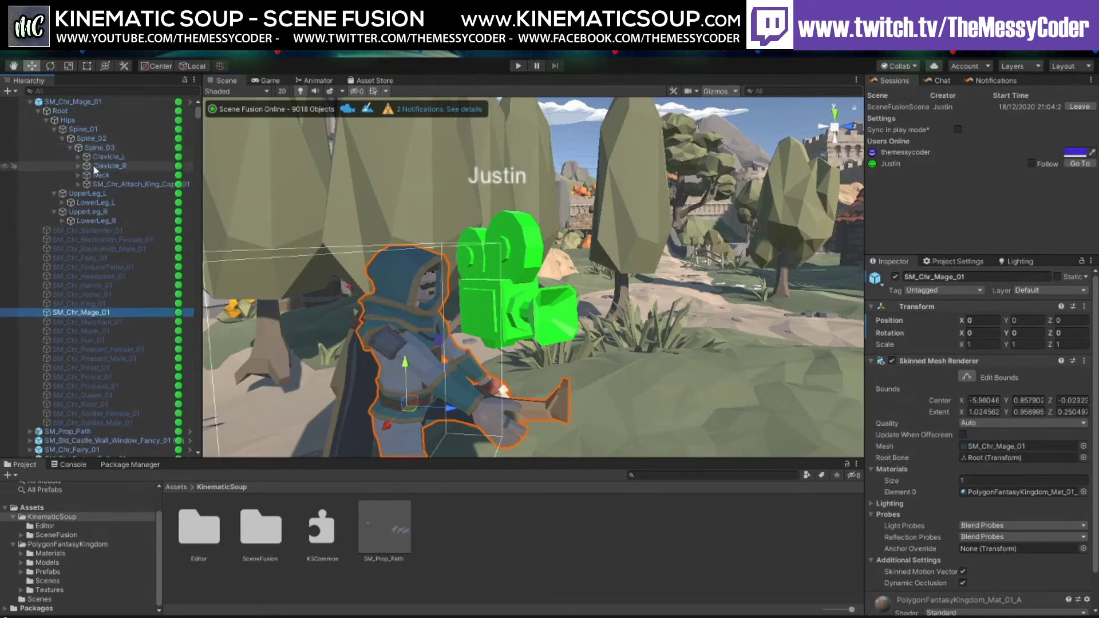
click(93, 175)
click(79, 176)
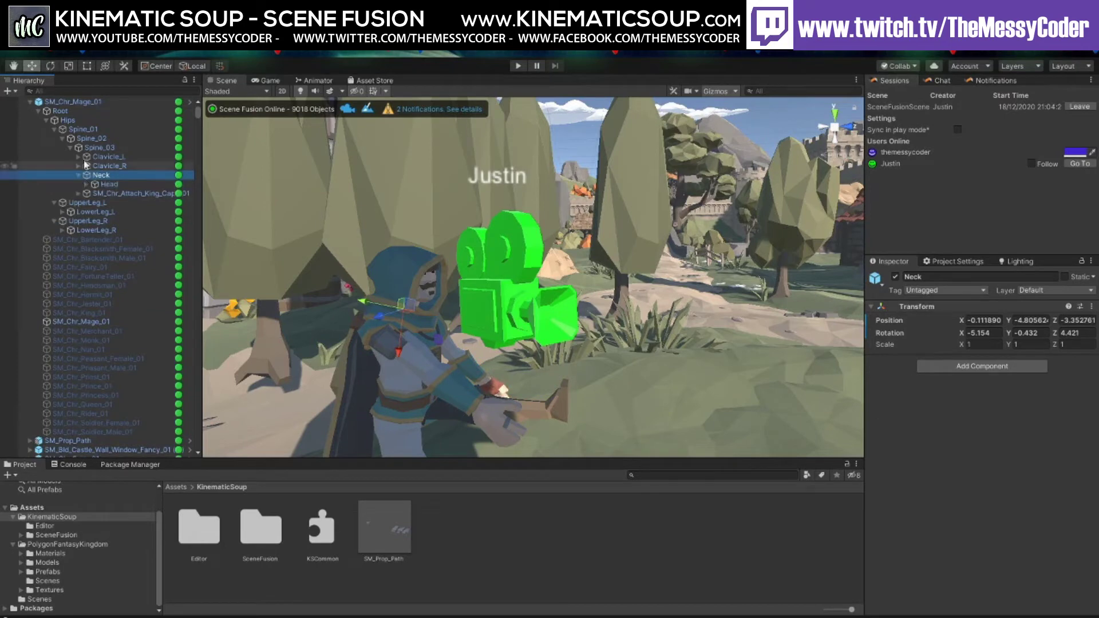
click(51, 66)
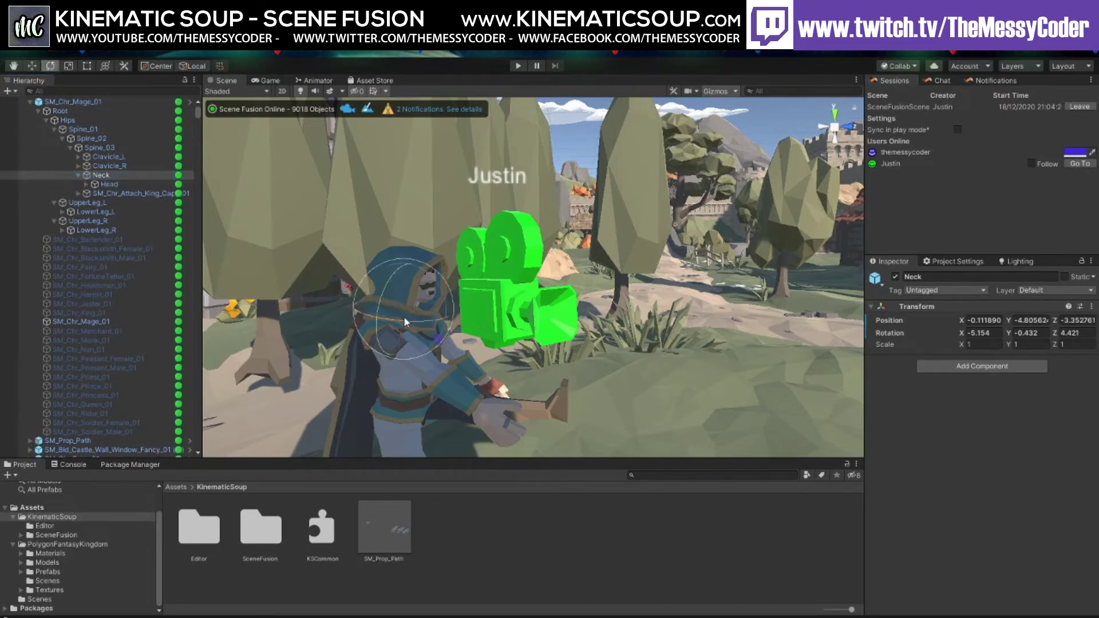
Rotate the mage's Neck bone to about X -22.0, Y 4.2, Z 13.6, tilting the head
drag(403, 316, 325, 329)
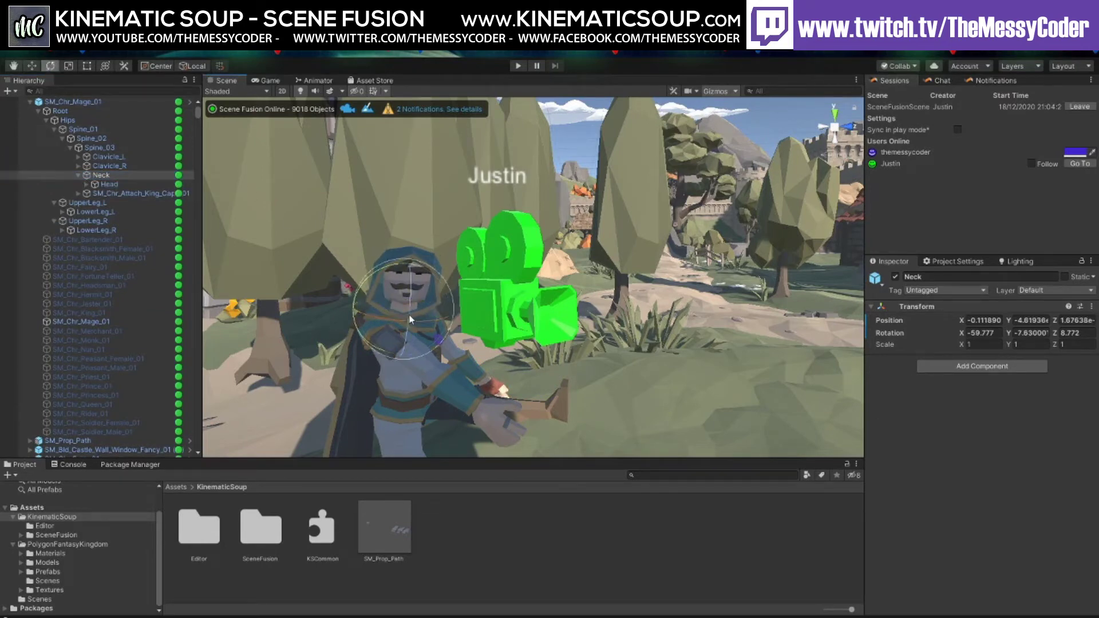
drag(410, 316, 441, 318)
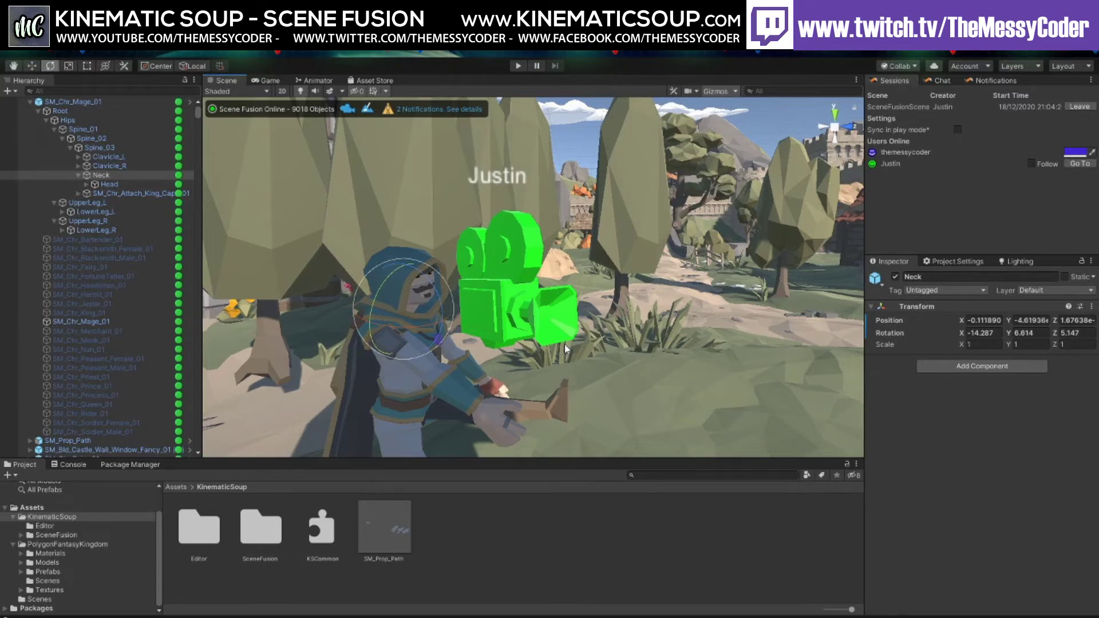
right_drag(565, 349, 480, 284)
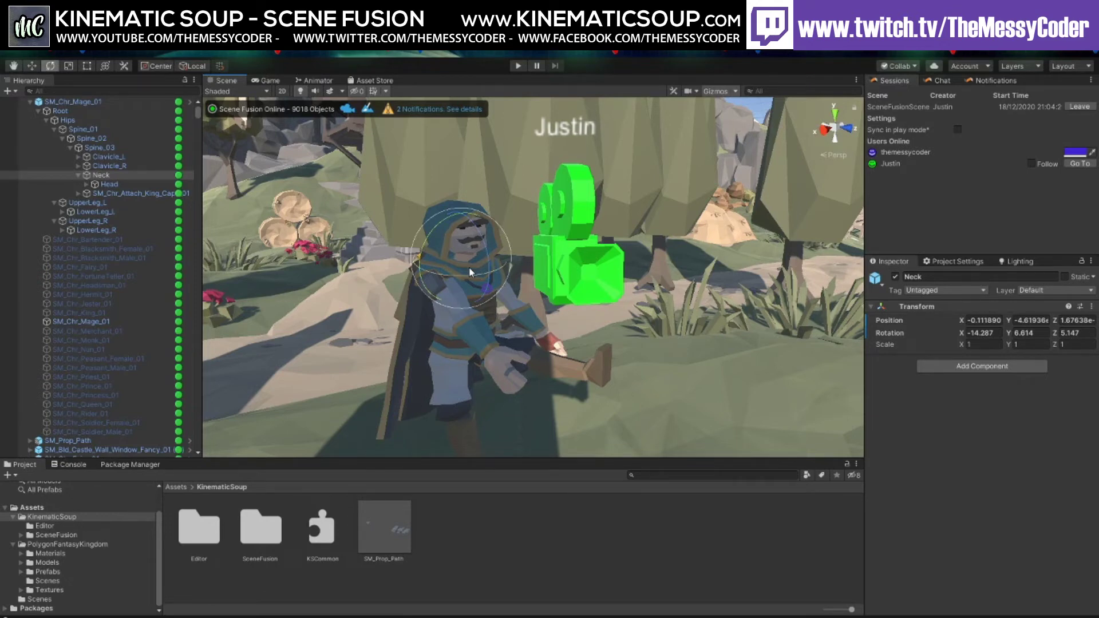
mouse_move(467, 278)
mouse_down()
mouse_move(422, 278)
mouse_move(453, 273)
mouse_up()
drag(487, 259, 452, 297)
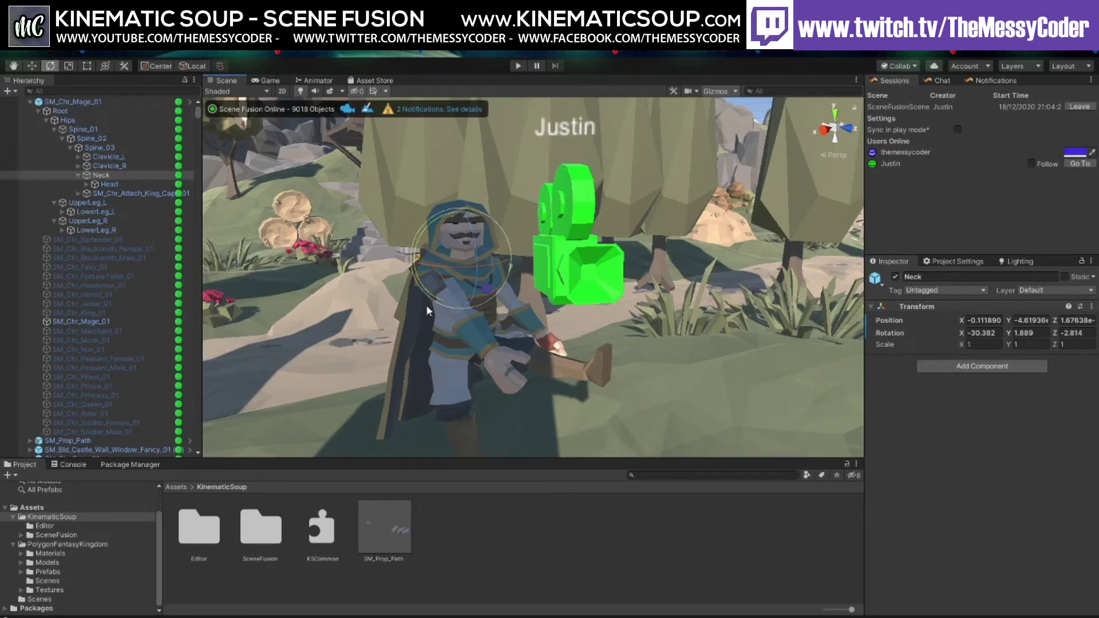
drag(467, 240, 477, 282)
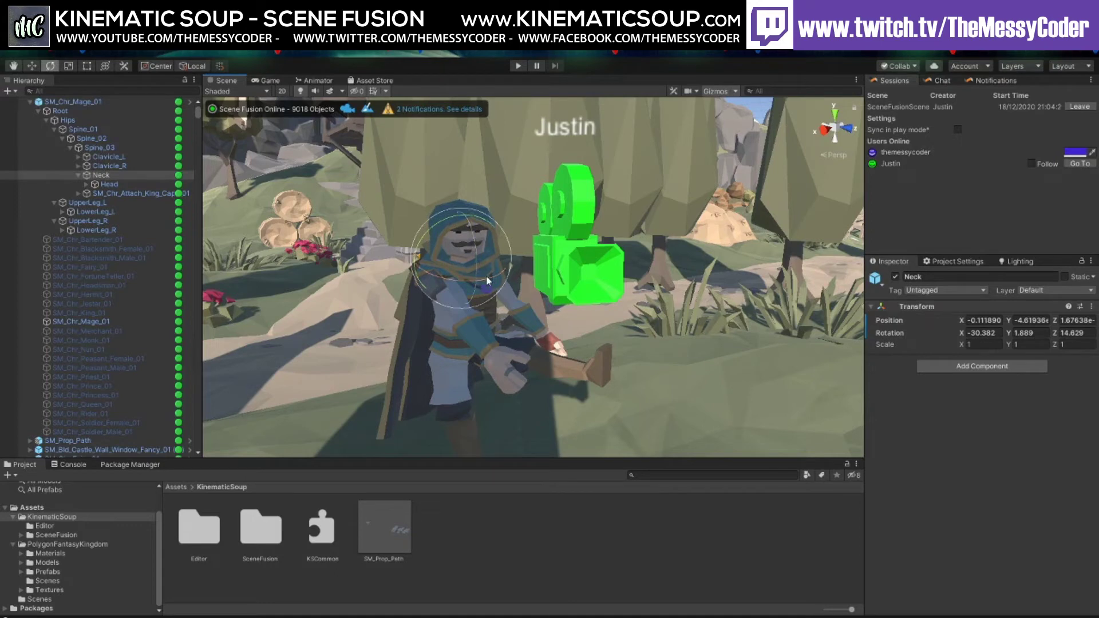
drag(498, 275, 476, 252)
Re-tilt the Neck bone to about X -31.8, Y 1.2, Z 16.0, viewing the character from above
scroll(472, 252, down, 5)
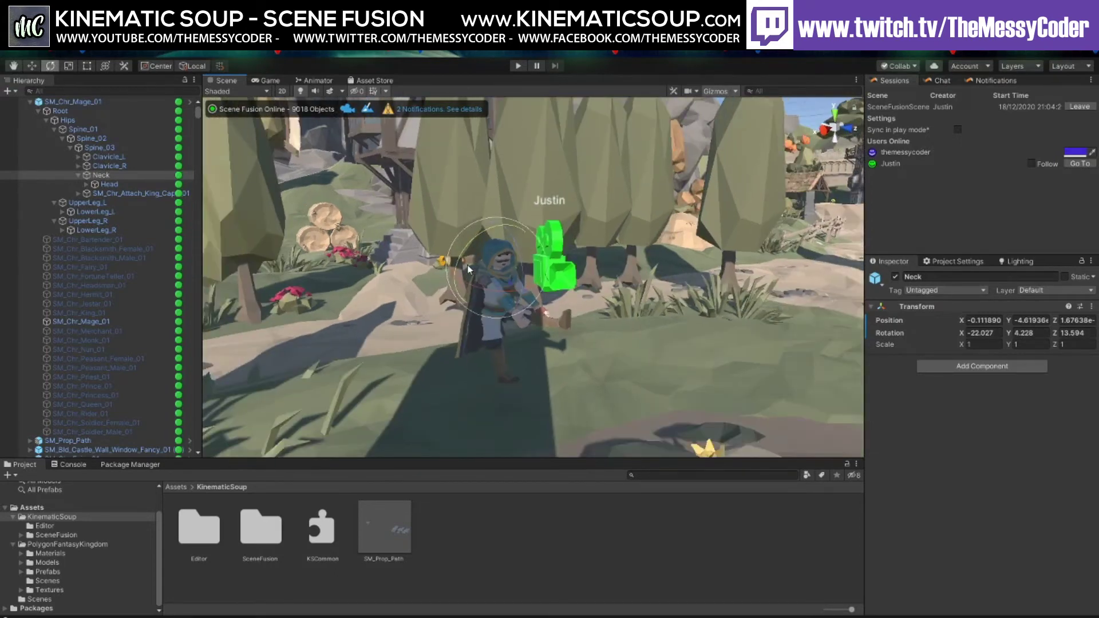
middle_drag(479, 268, 558, 253)
scroll(593, 272, up, 5)
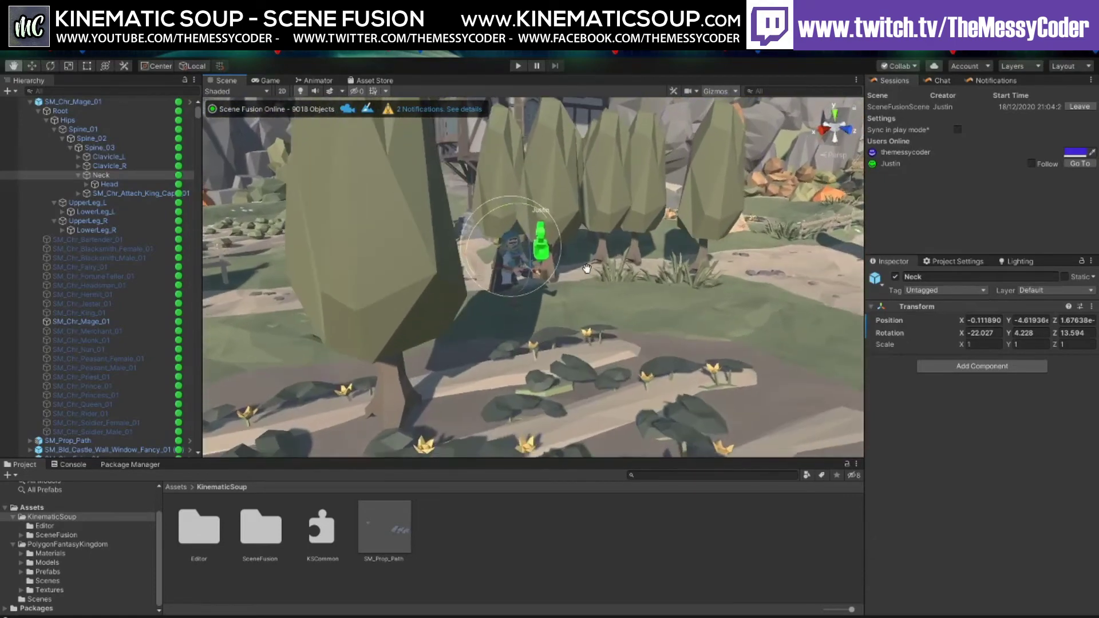
scroll(593, 273, up, 3)
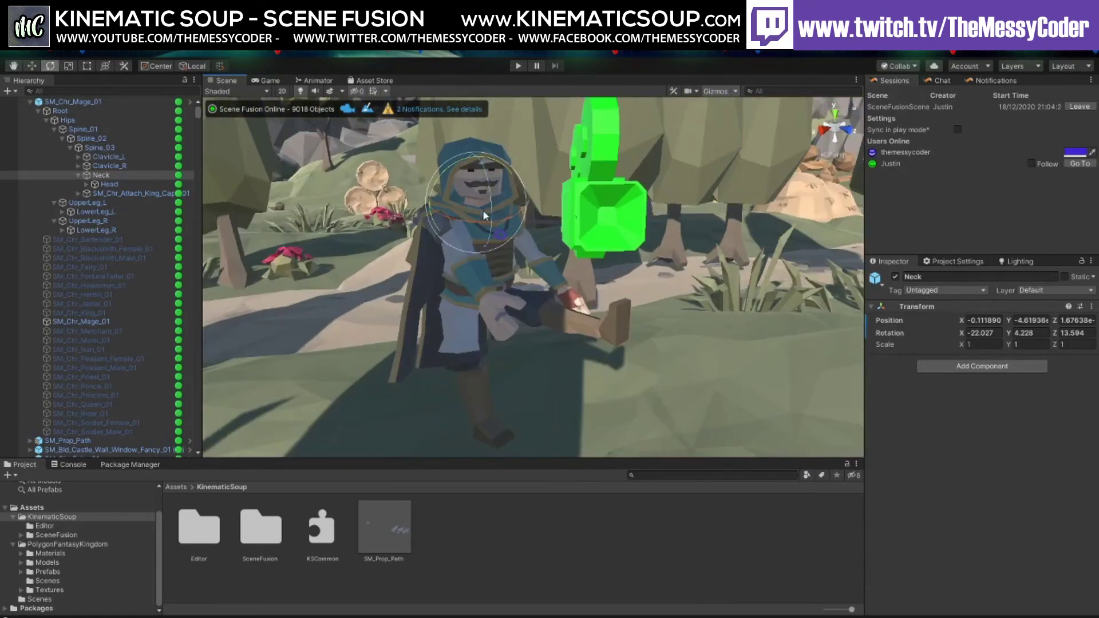
drag(482, 209, 652, 328)
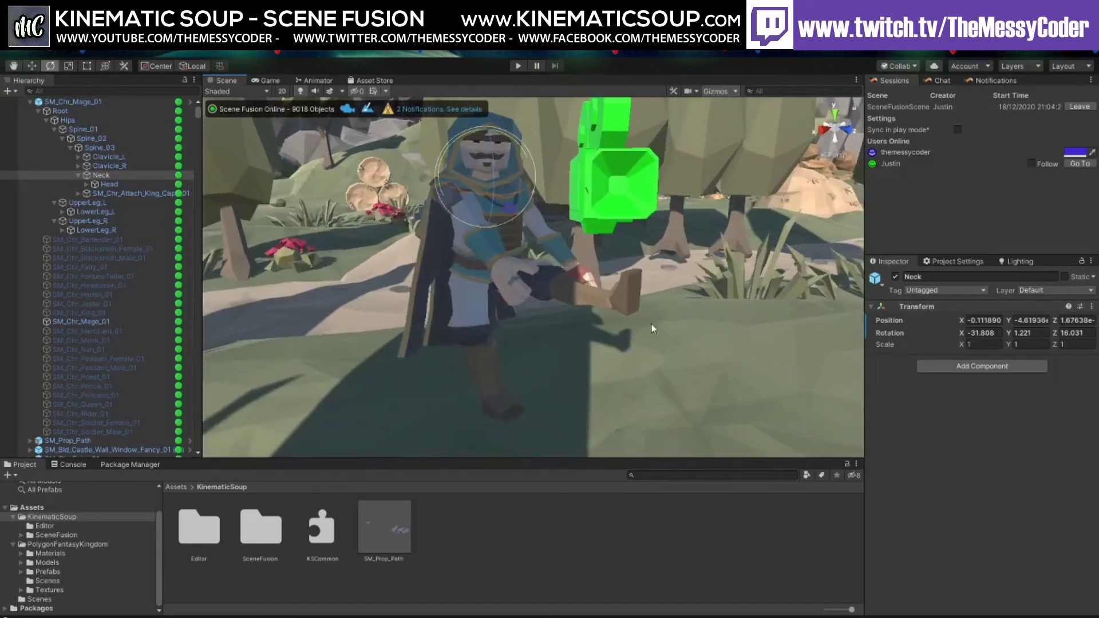
scroll(683, 330, down, 5)
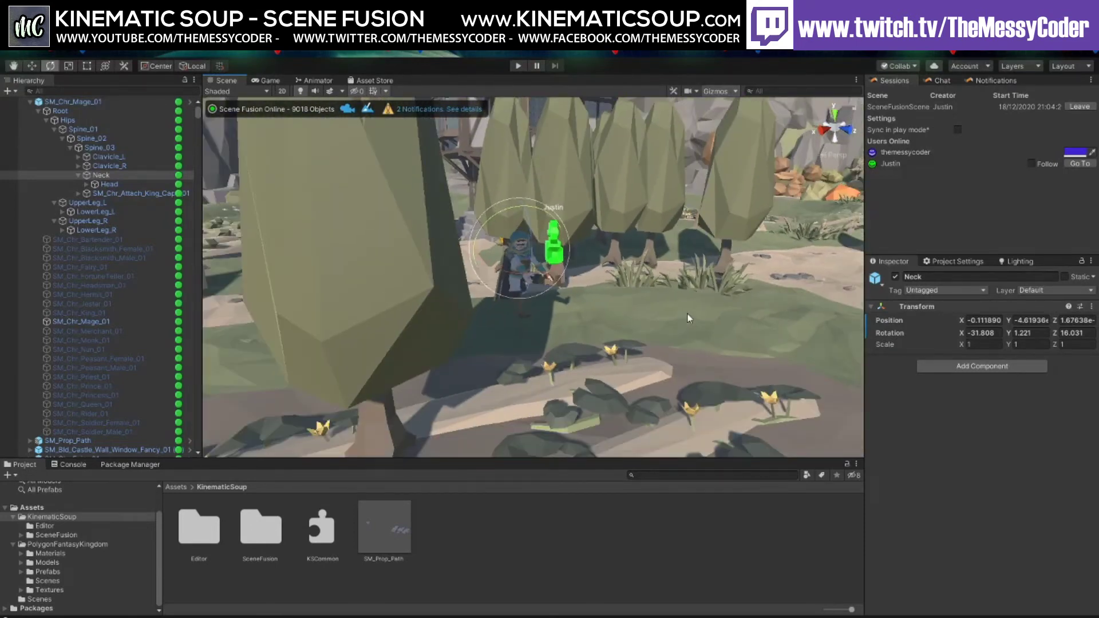
alt+drag(679, 256, 672, 288)
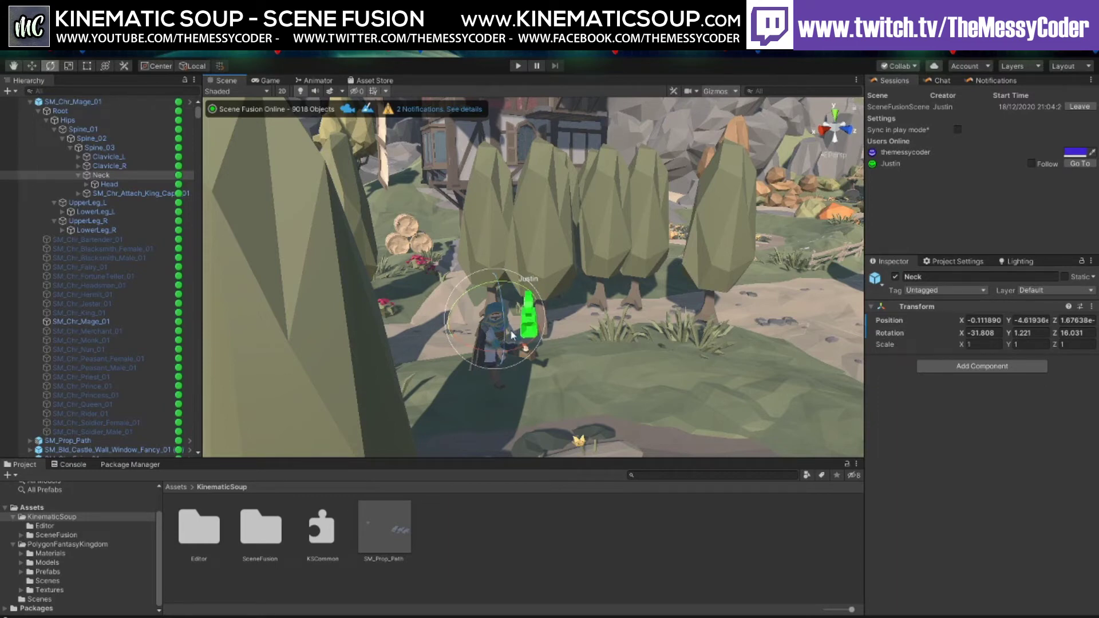
Rotate the Neck back to about X -3.8, Y 9.0, Z 13.1, frame it, and switch to Move
drag(478, 346, 524, 350)
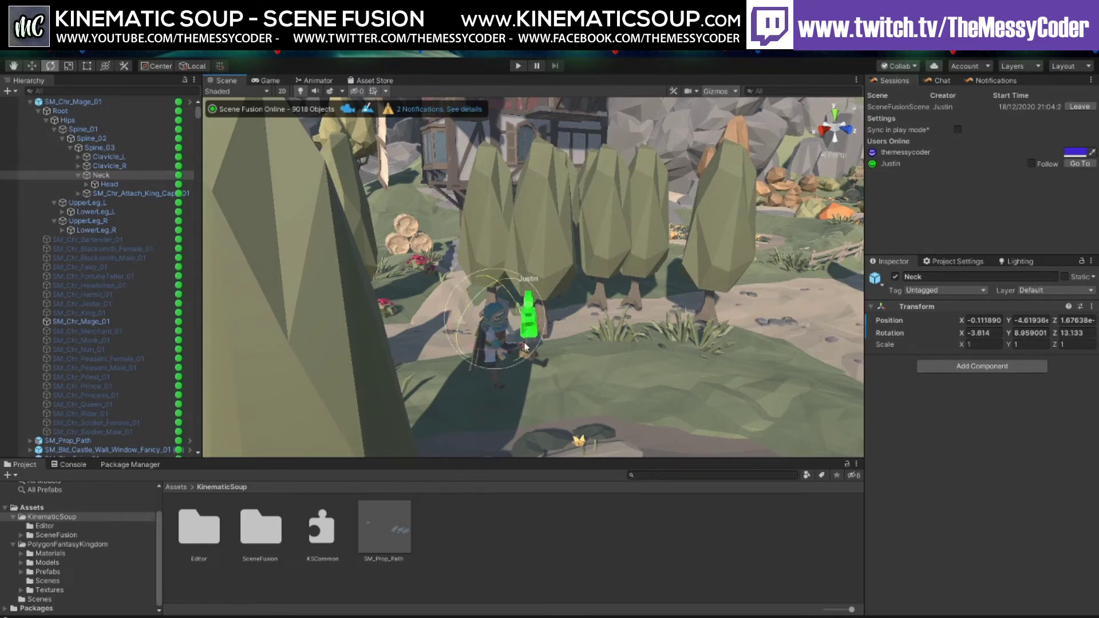
key(f)
key(w)
alt+drag(585, 310, 610, 301)
scroll(598, 305, up, 3)
scroll(611, 302, up, 3)
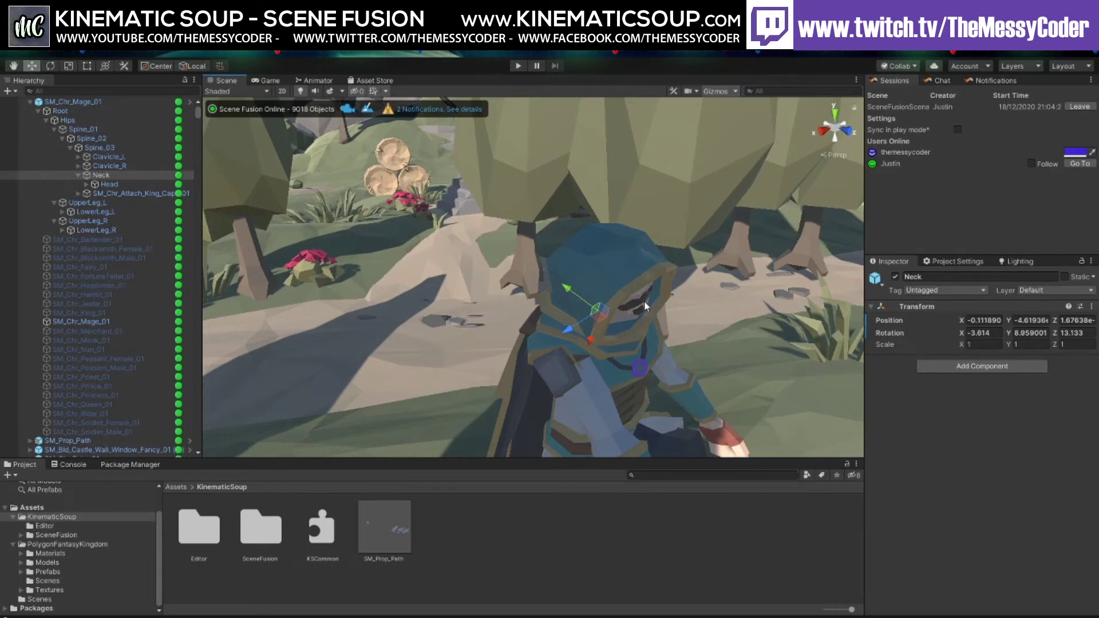
key(alt)
scroll(652, 307, down, 5)
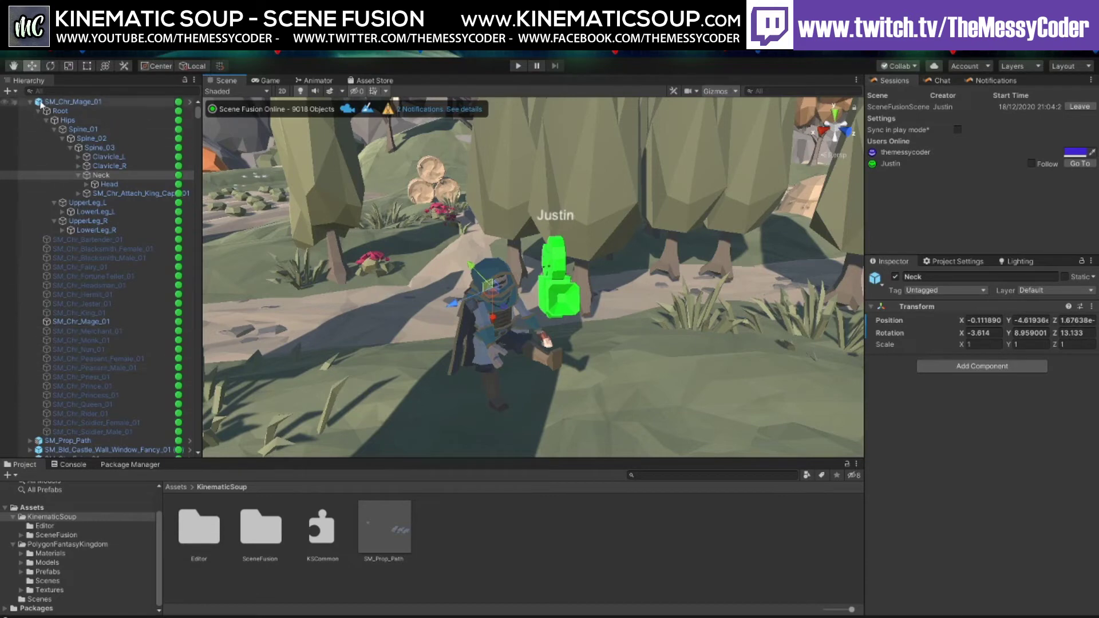
Select SM_Prop_Path in the Hierarchy and expand it to show its brick children
scroll(69, 321, down, 2)
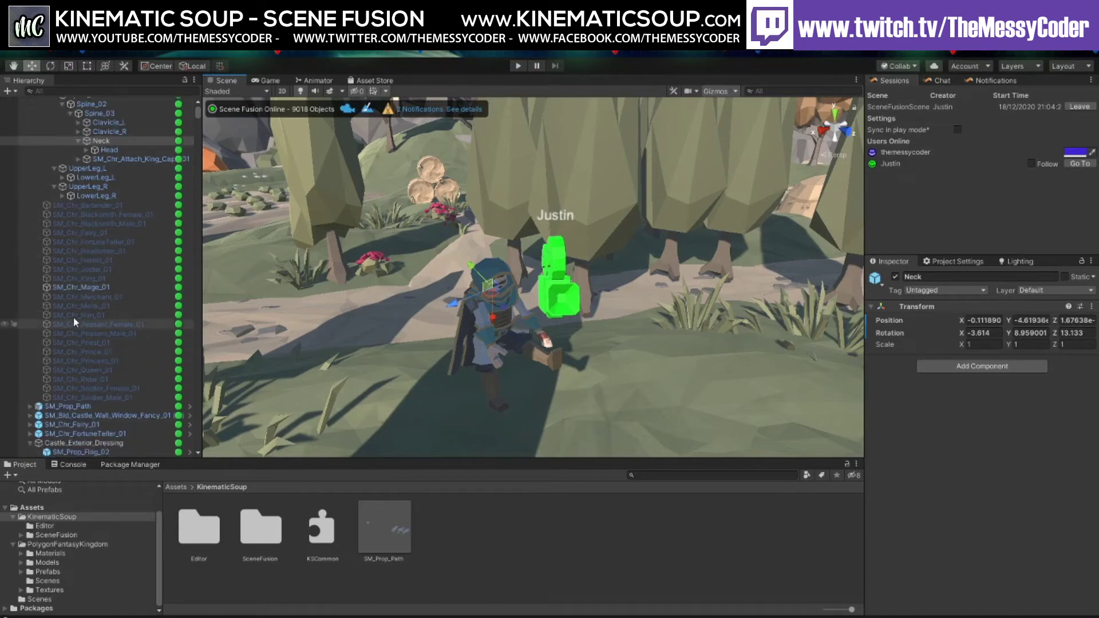
click(57, 397)
click(58, 405)
scroll(58, 401, down, 2)
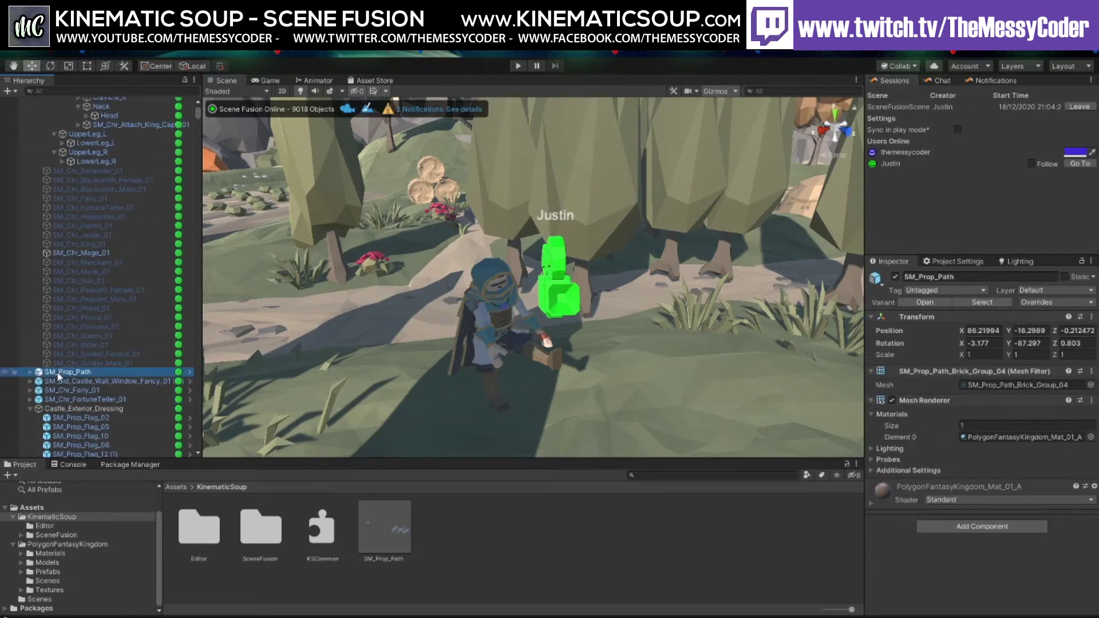
click(31, 372)
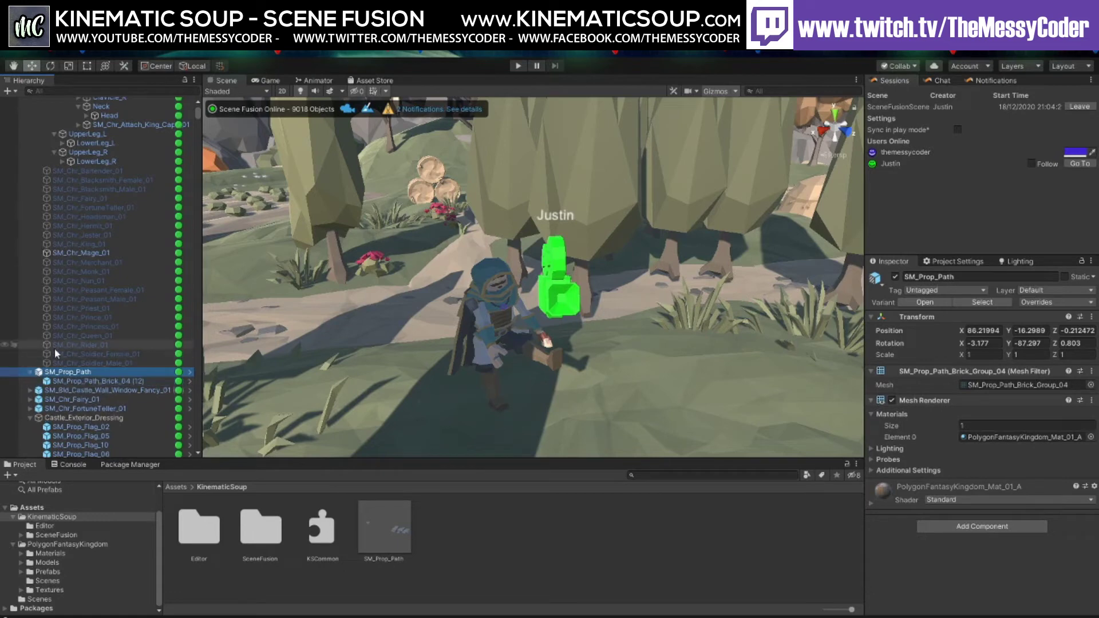
scroll(54, 348, down, 4)
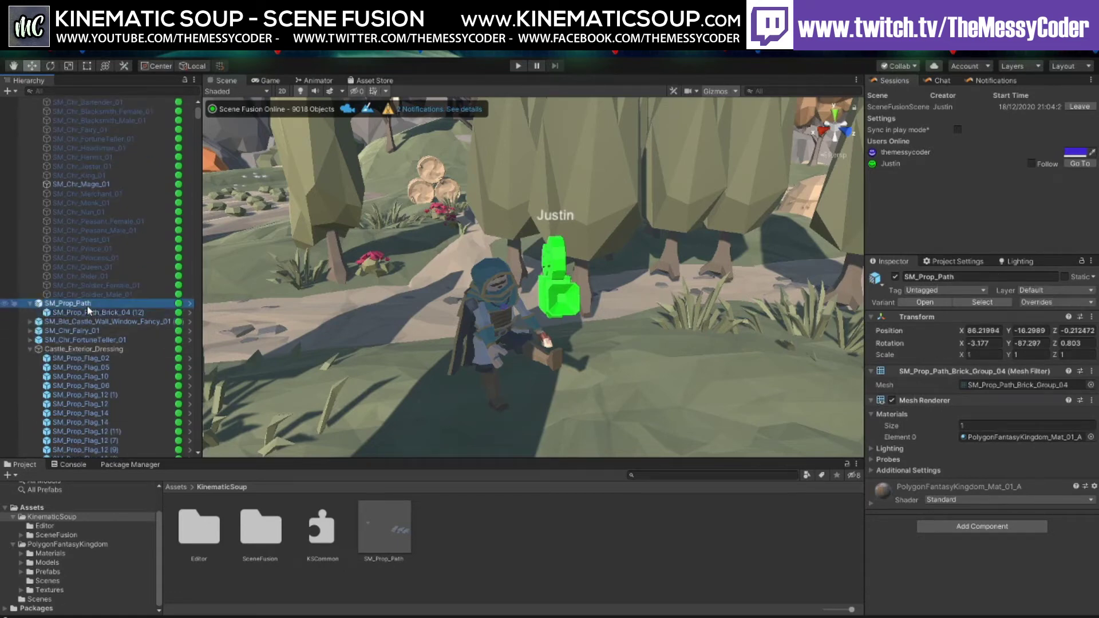
Inspect the SM_Prop_Path_Brick_04 (12) piece's transform, then reselect the SM_Prop_Path group
click(92, 311)
click(82, 306)
click(86, 310)
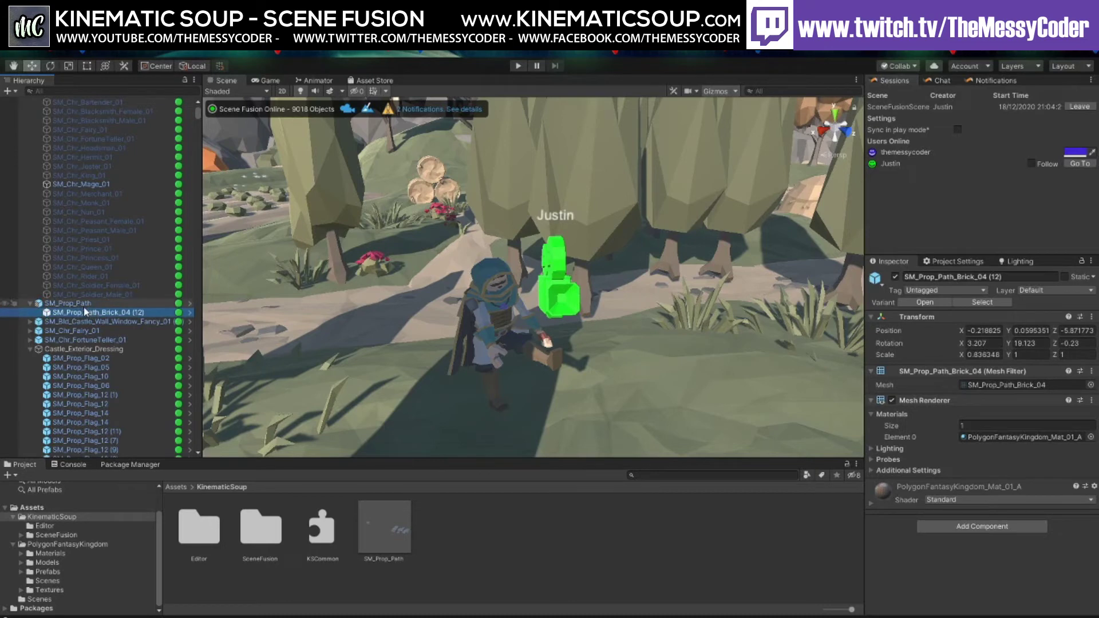
click(84, 307)
click(91, 311)
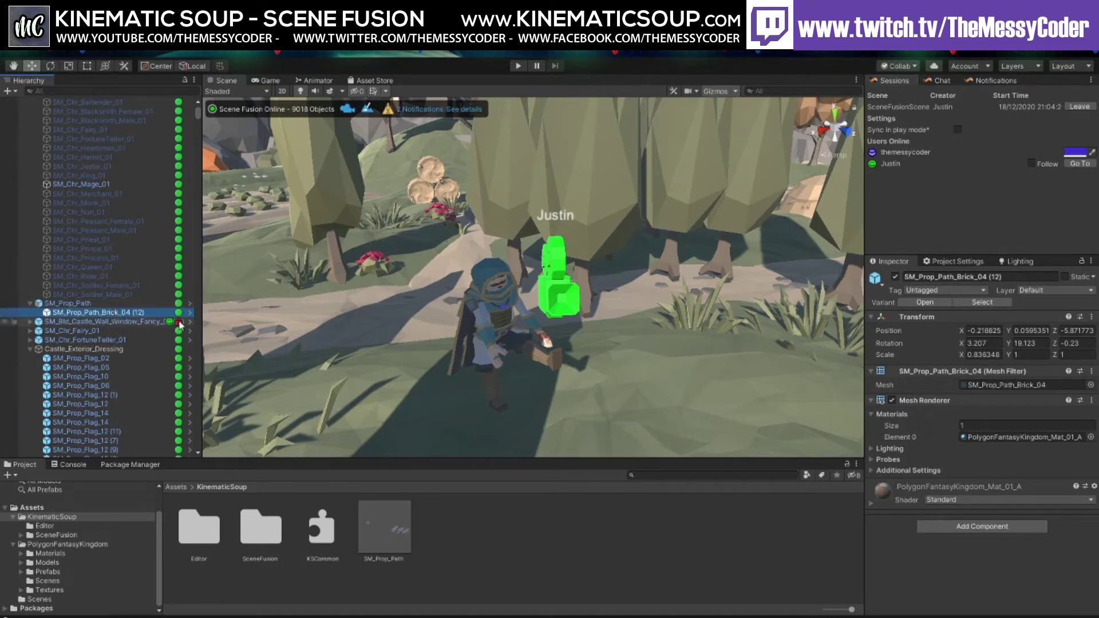
click(79, 306)
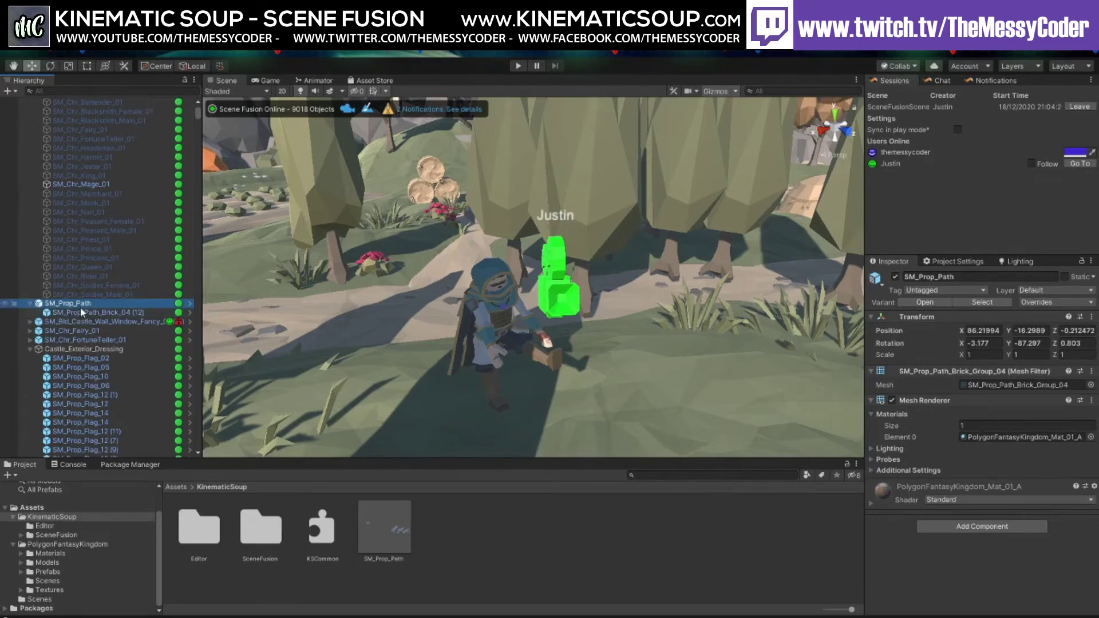
click(87, 313)
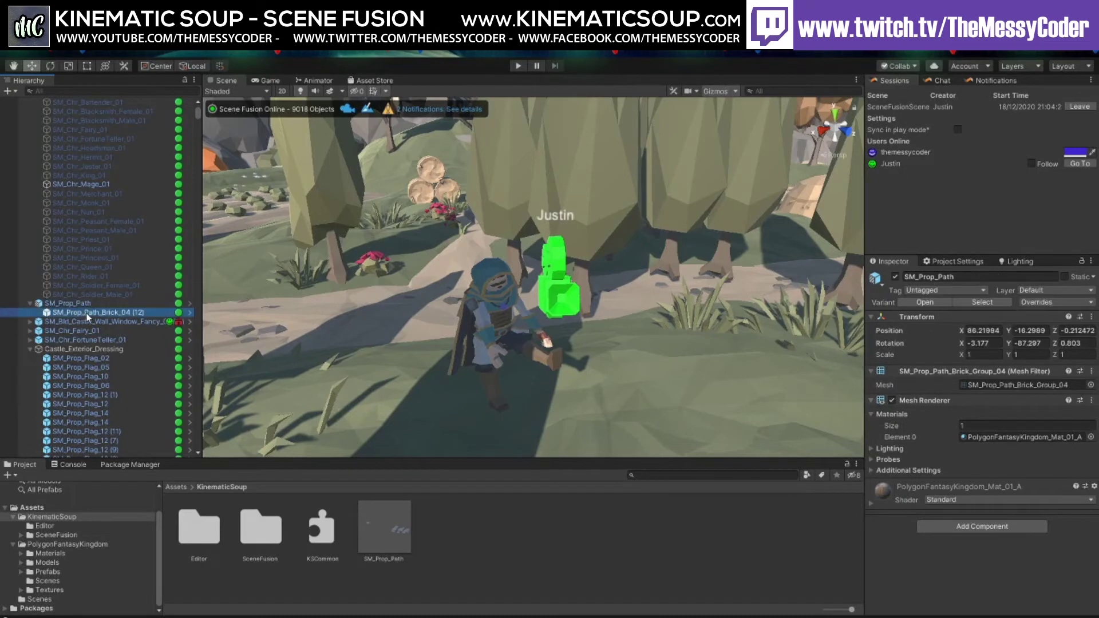
click(75, 304)
key(f)
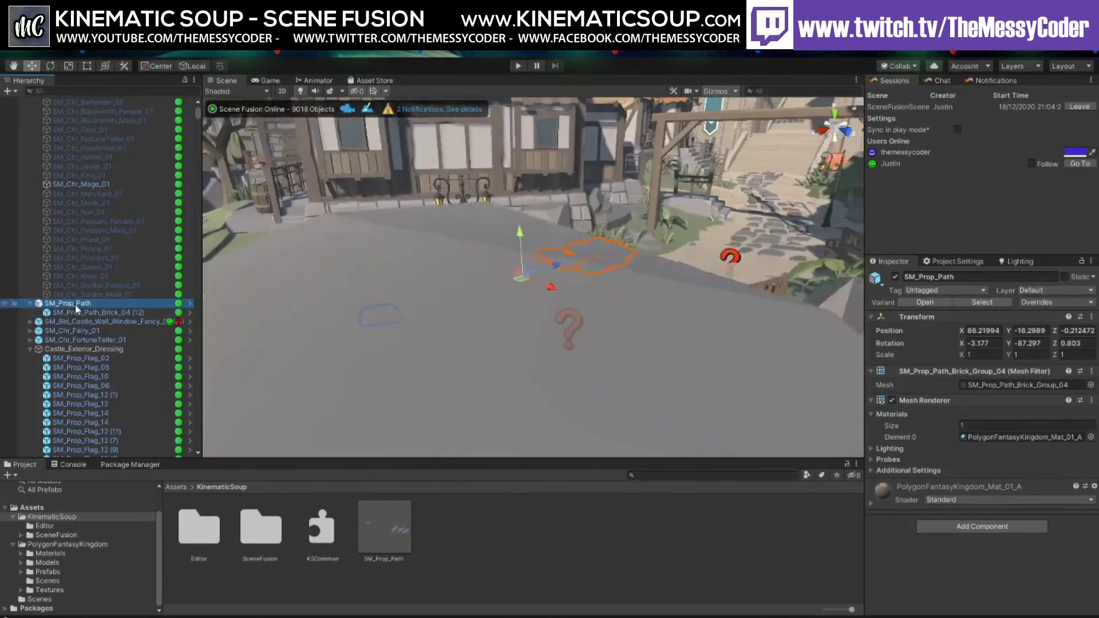
key(Down)
key(Up)
key(Down)
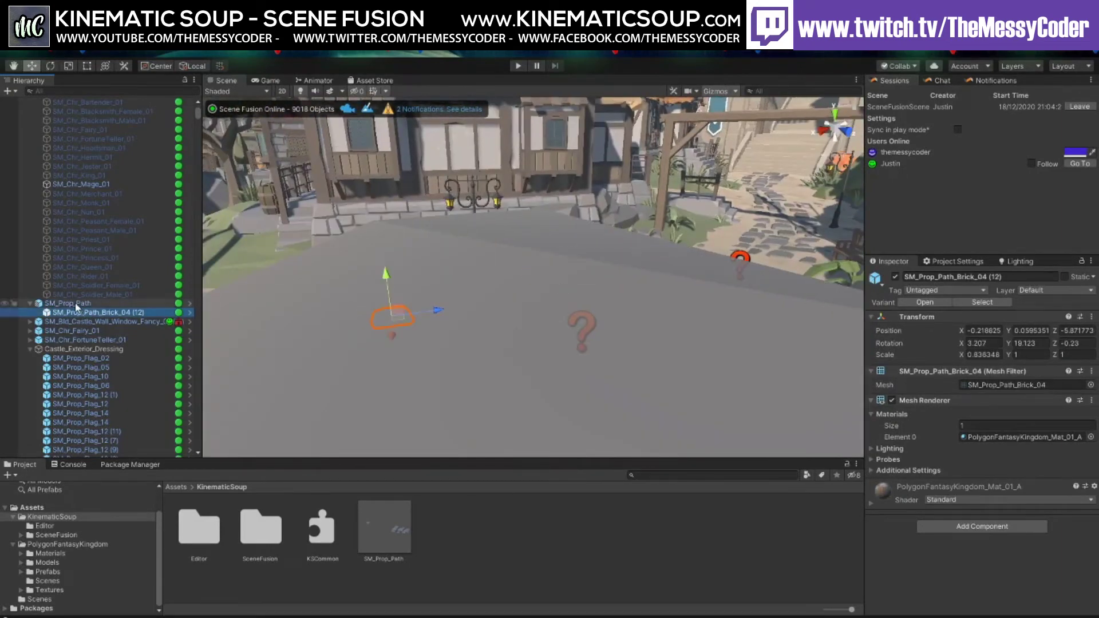
key(Up)
click(30, 303)
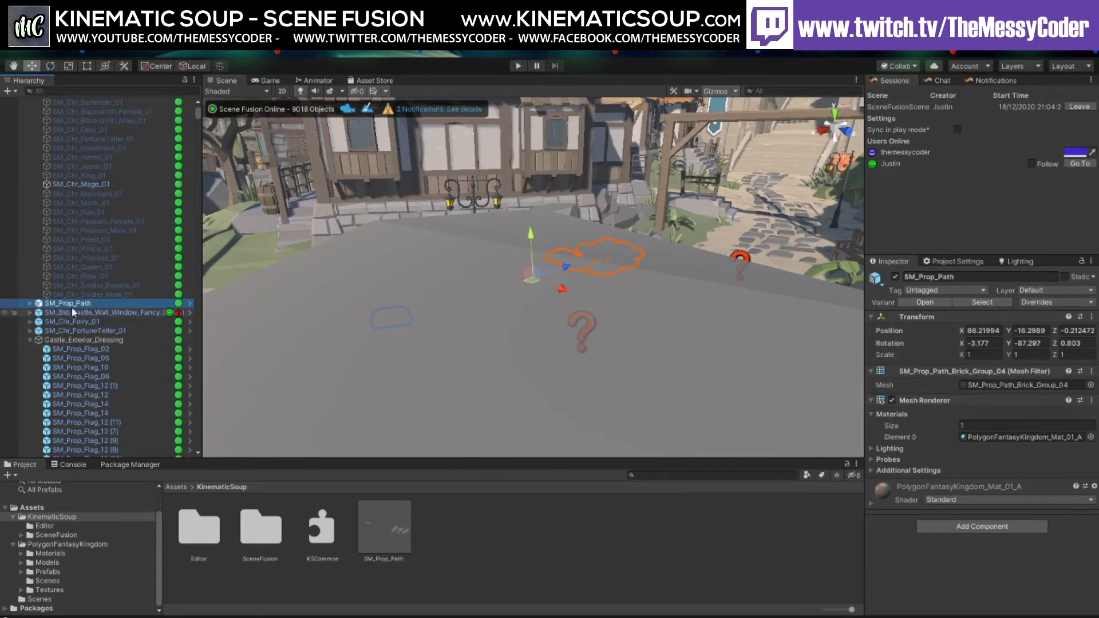
click(29, 304)
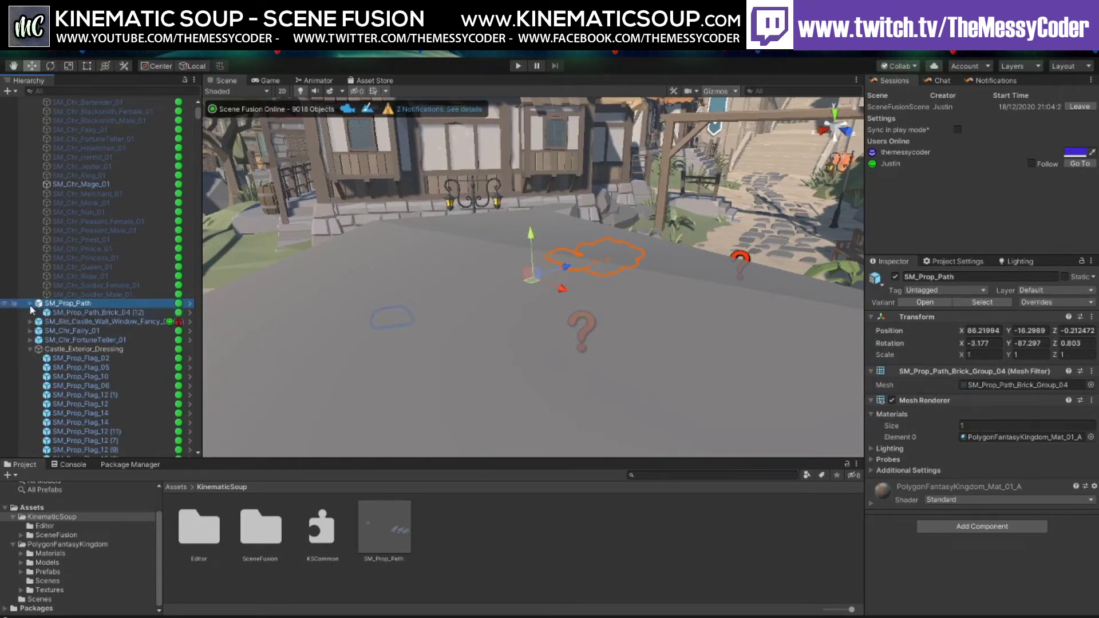
click(72, 310)
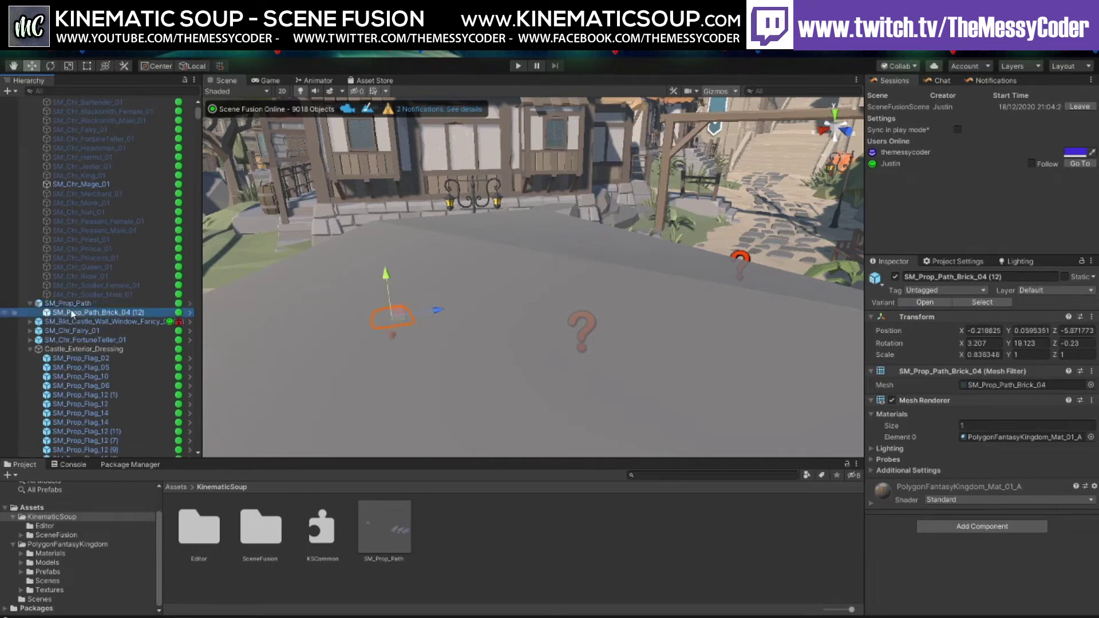
click(68, 304)
click(68, 312)
Expand the mage's right and left leg chains down to Toes_R and Toes_L
click(70, 304)
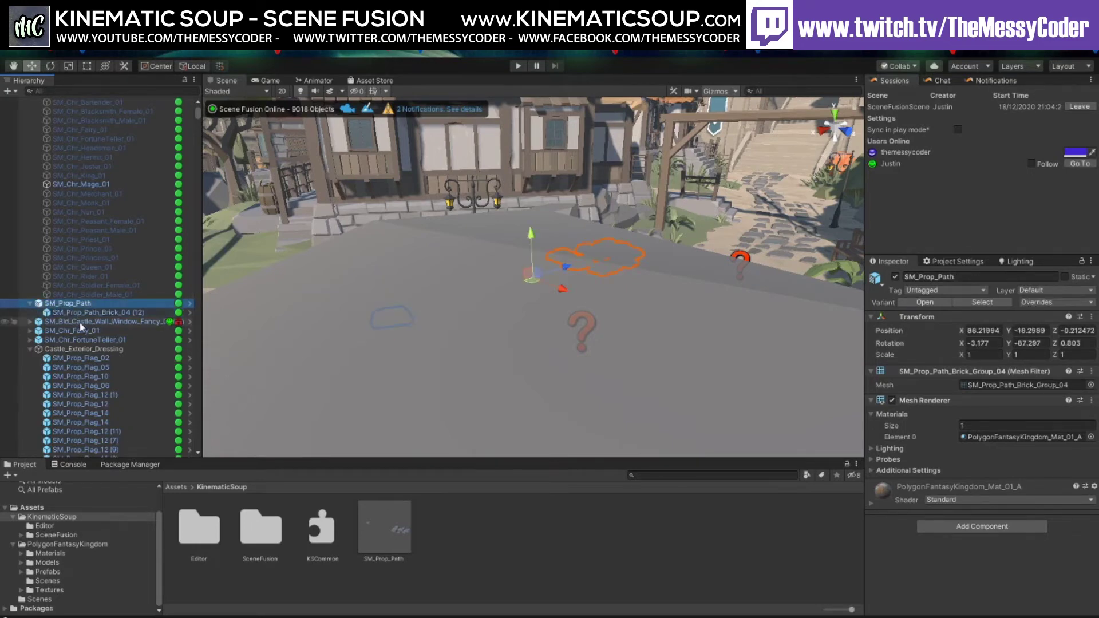
scroll(80, 324, up, 6)
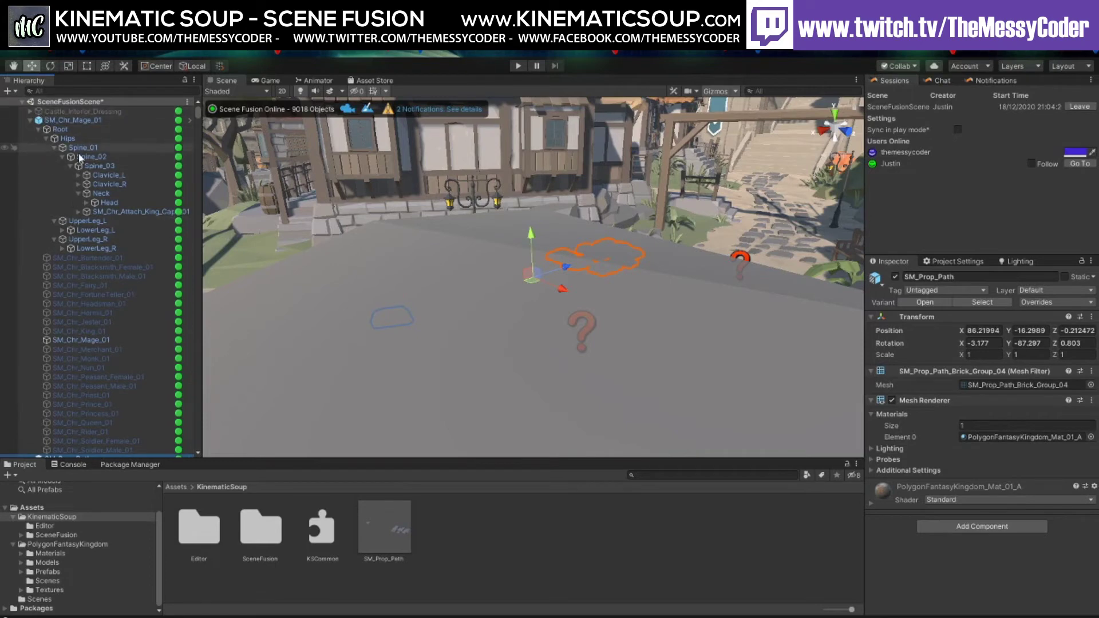
click(63, 246)
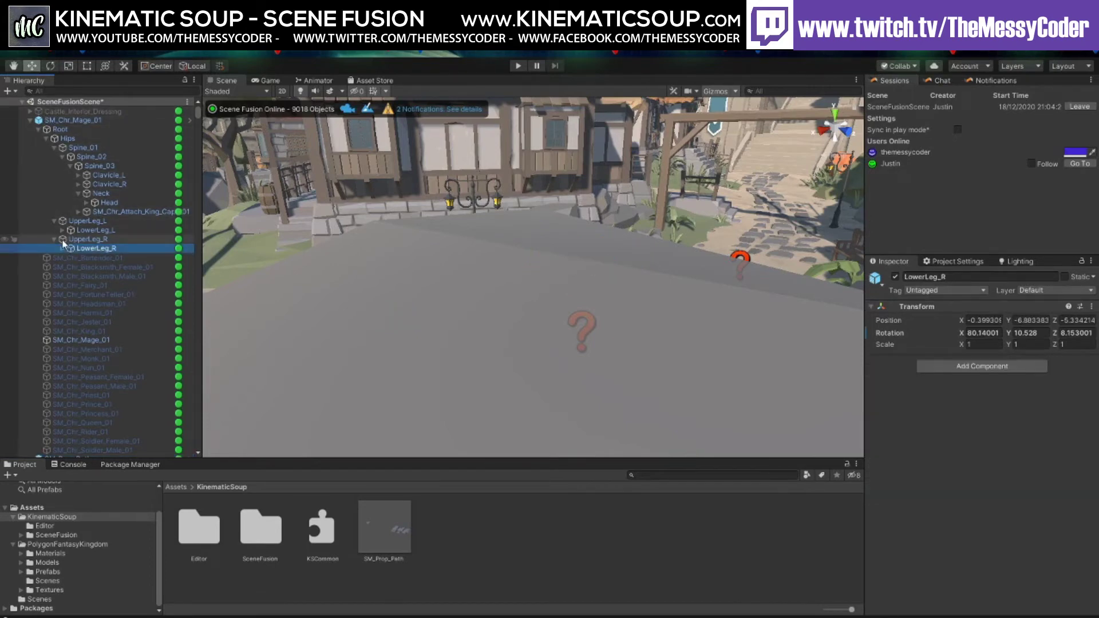
click(64, 248)
click(70, 258)
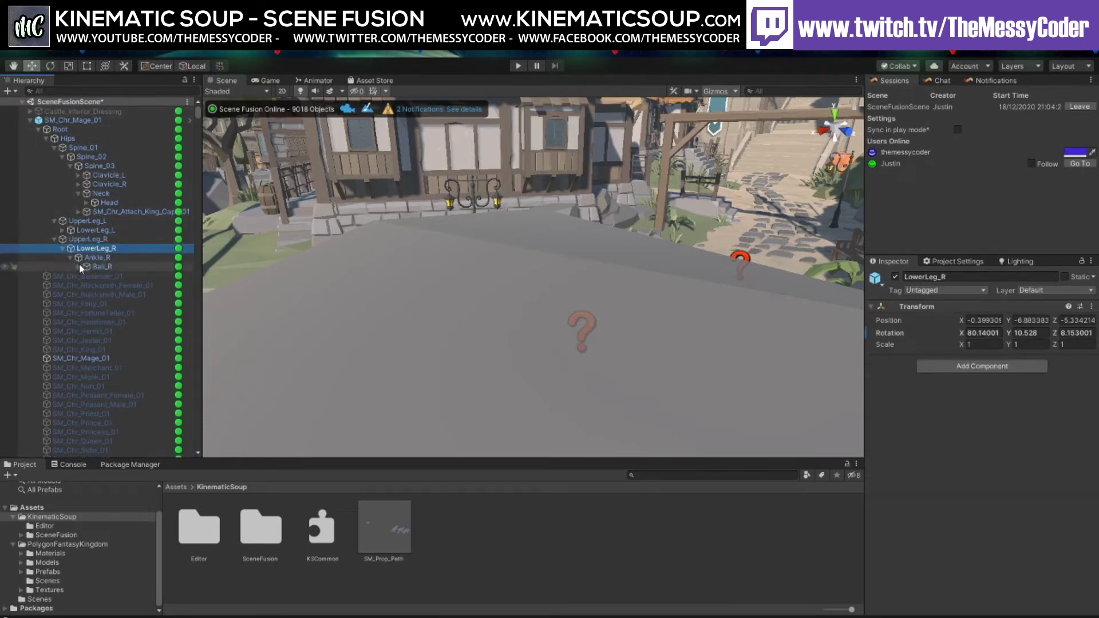
click(79, 267)
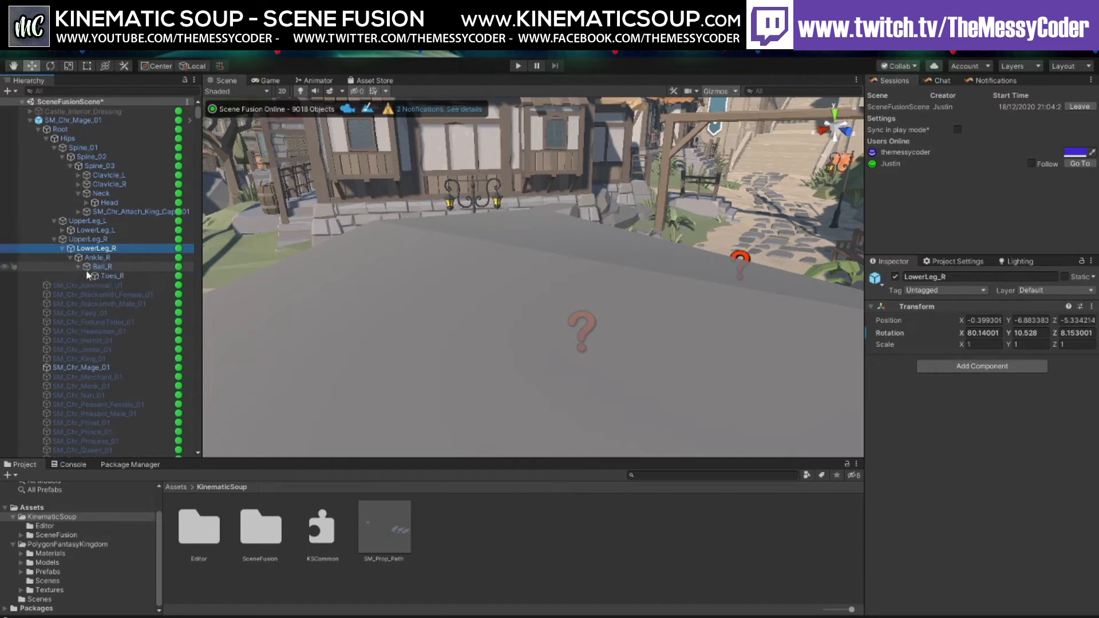
click(63, 230)
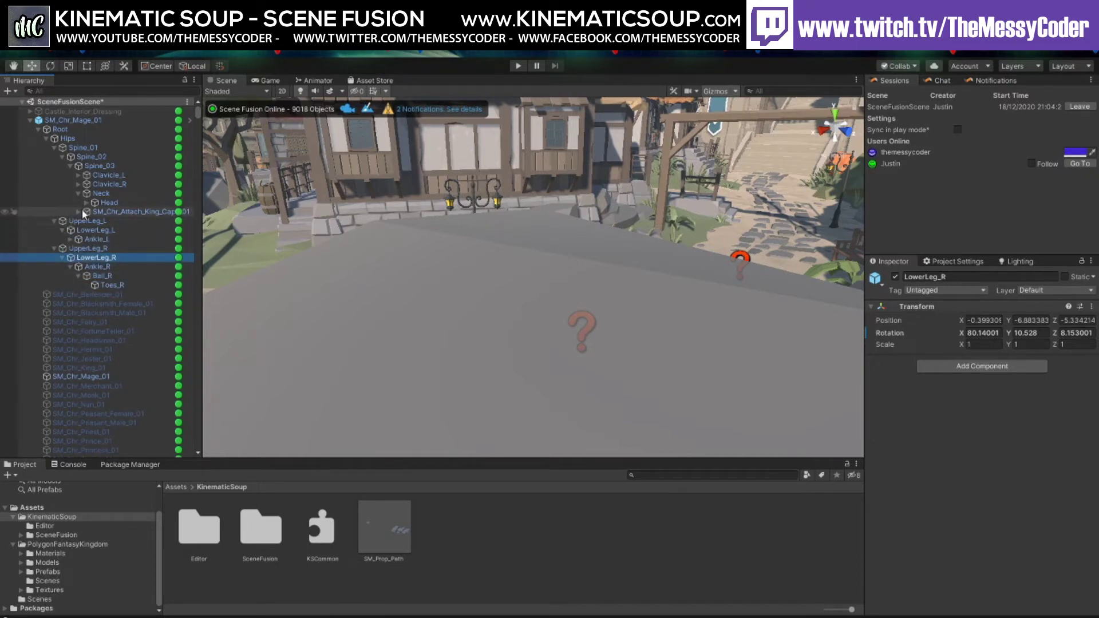
click(80, 211)
click(70, 267)
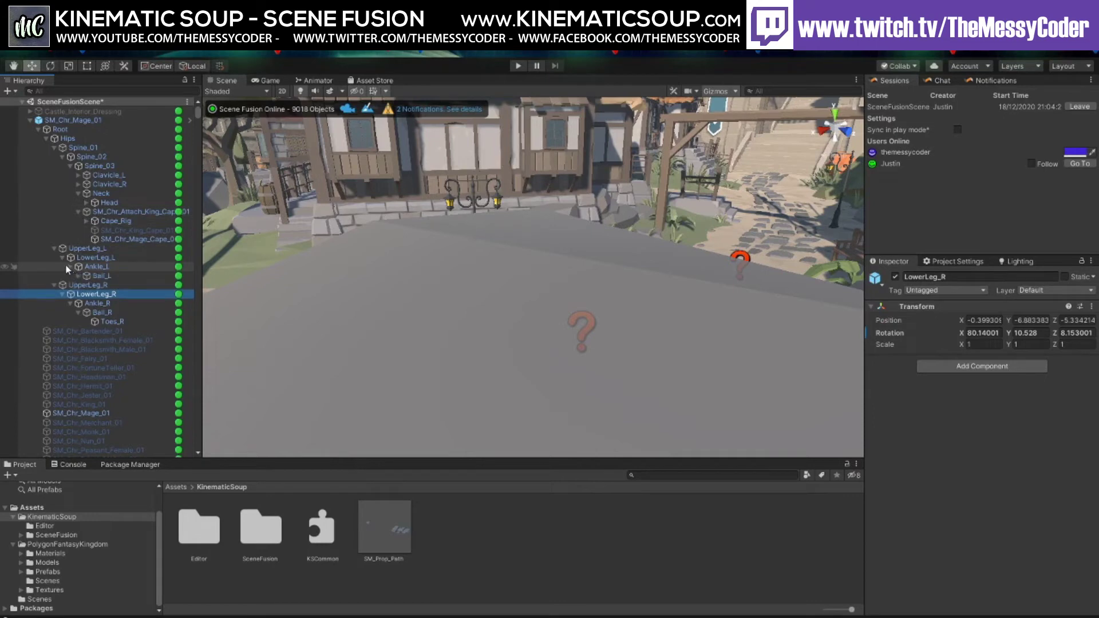
click(62, 258)
click(62, 257)
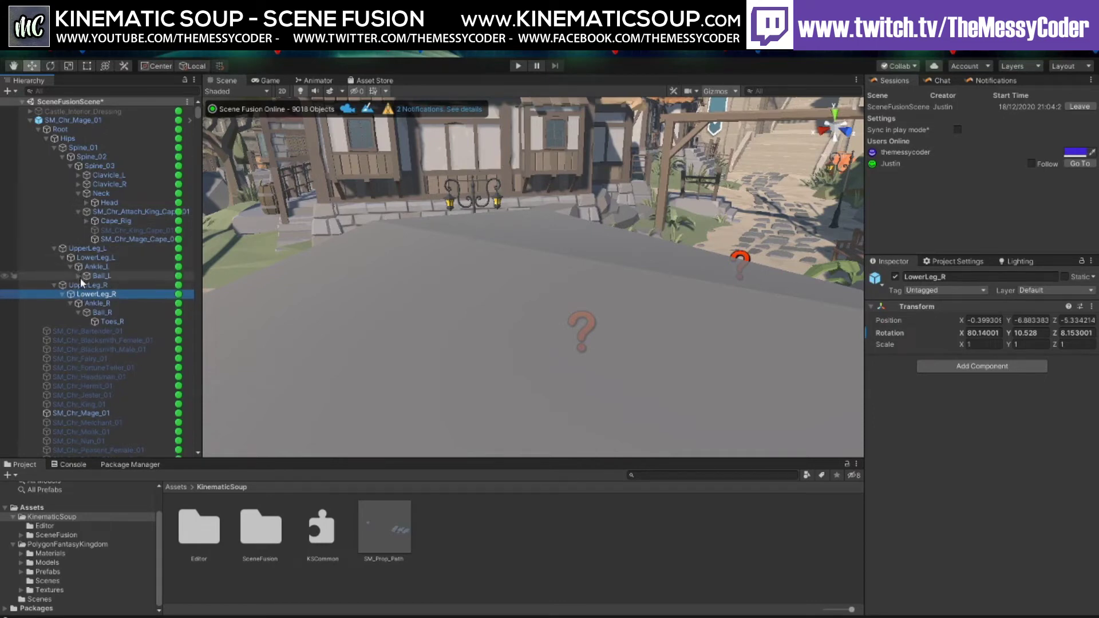
click(79, 276)
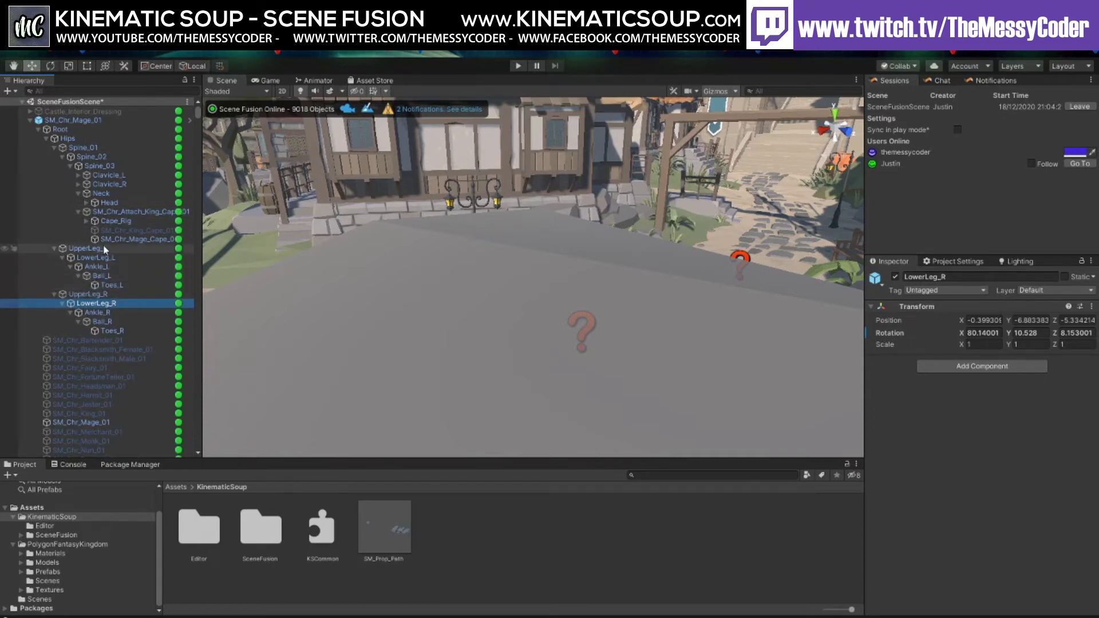
Expand Cape_Rig down to Cape_06 and select the whole SM_Chr_Mage_01 character
click(87, 221)
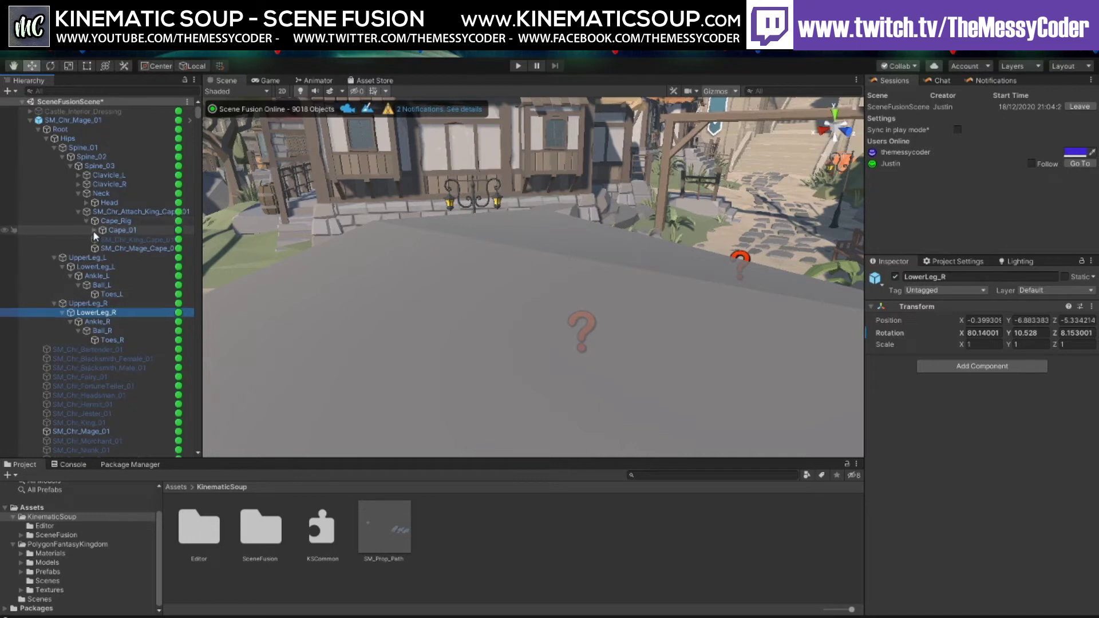
click(94, 230)
click(102, 239)
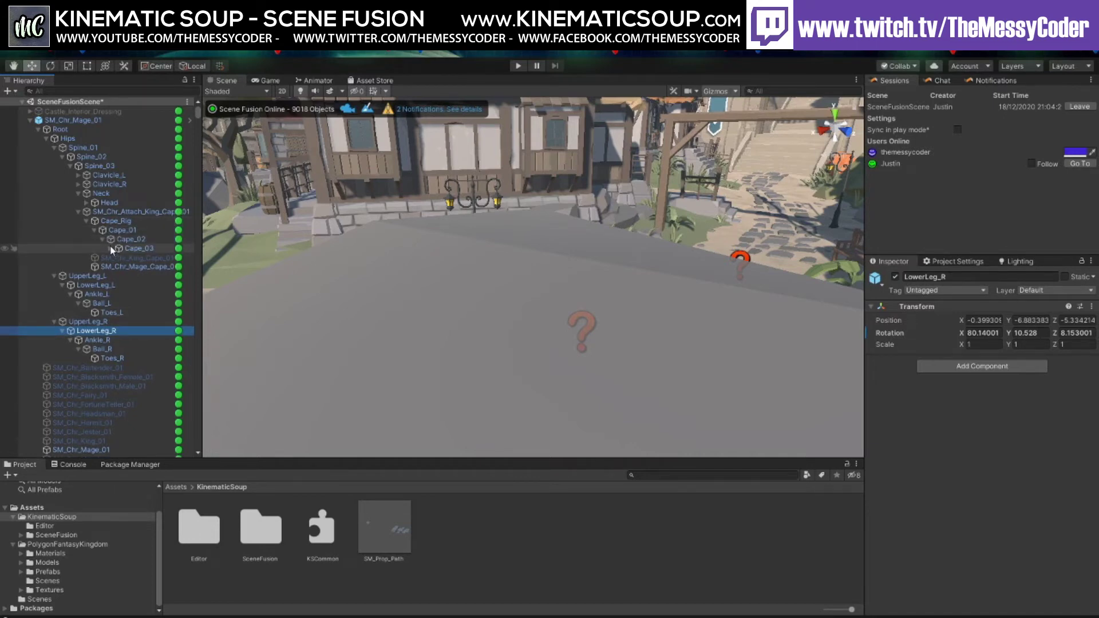
click(111, 249)
click(117, 257)
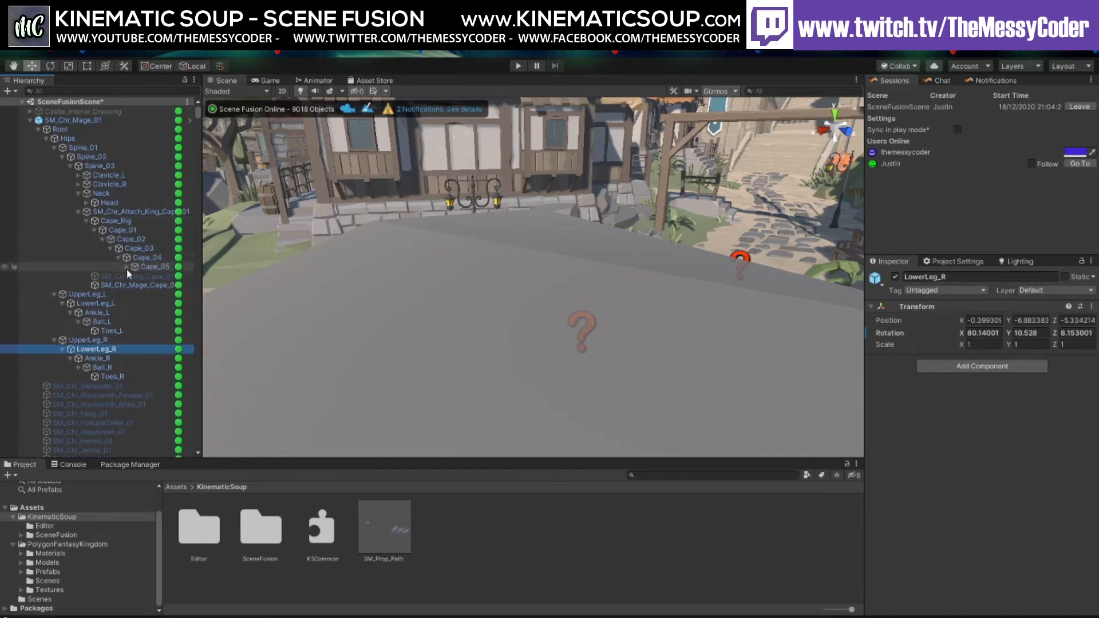
click(125, 267)
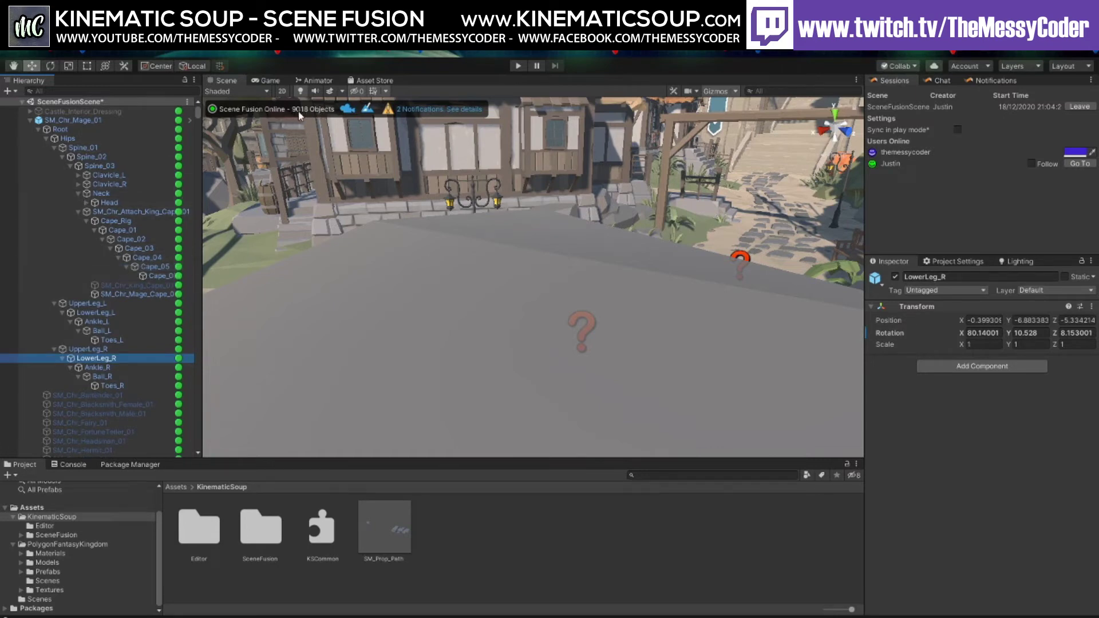
click(71, 121)
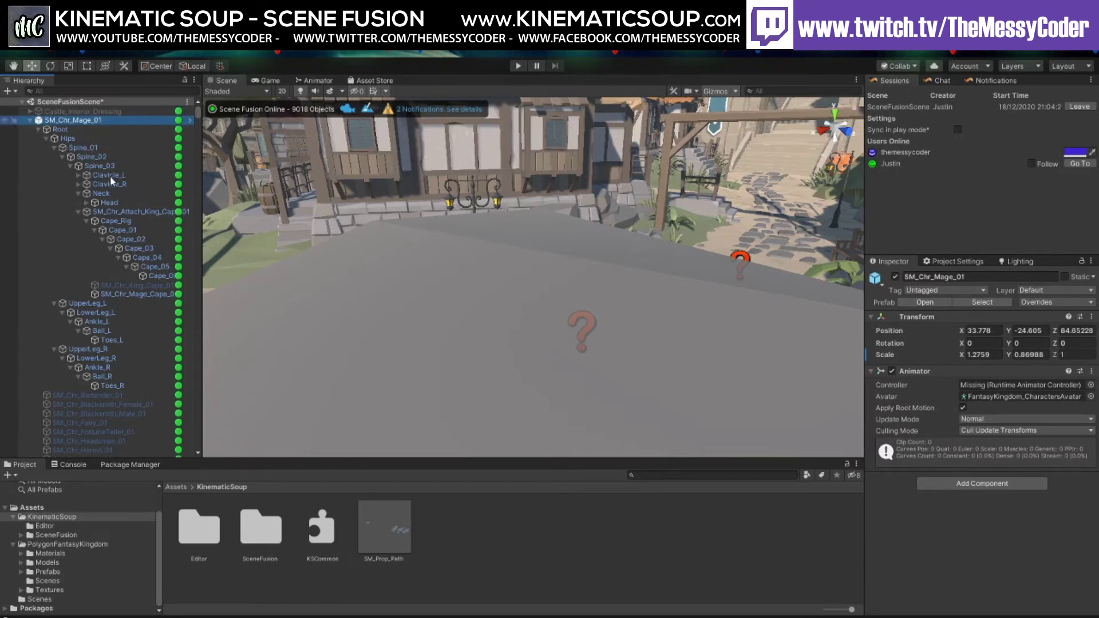
Press Delete on the mage, then expand Head, the clavicles and the left arm down to Hand_L
key(Delete)
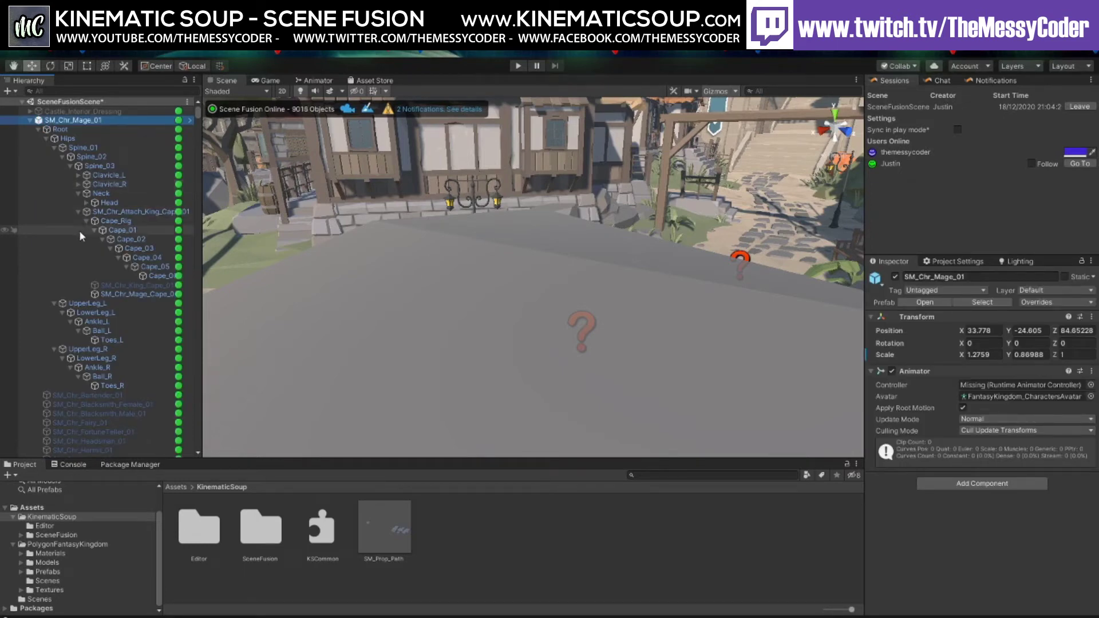
click(85, 203)
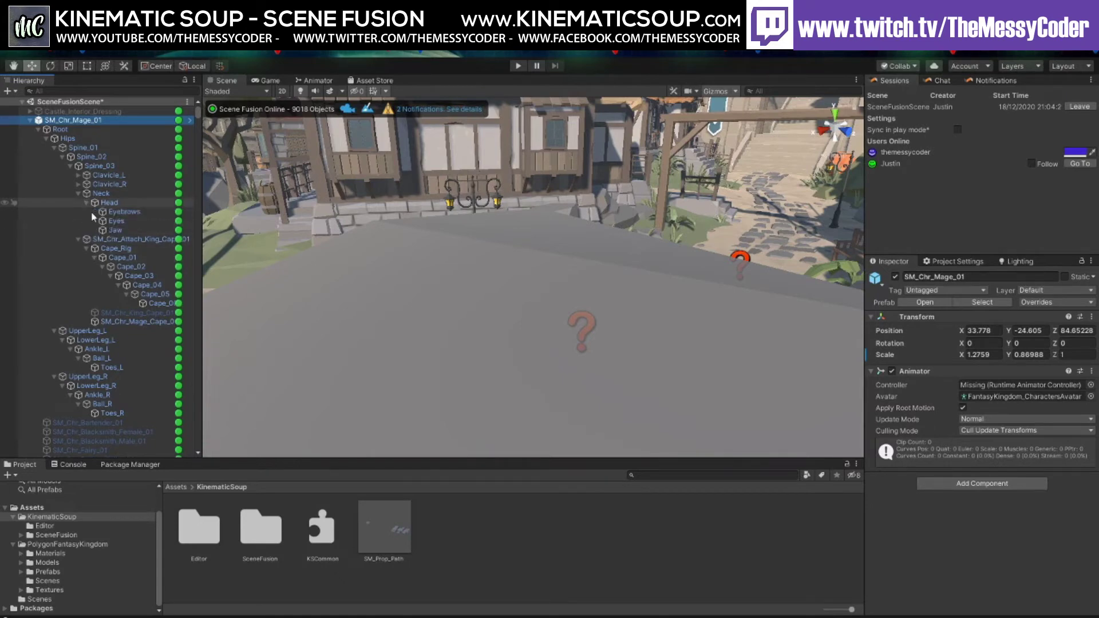
click(78, 184)
click(77, 175)
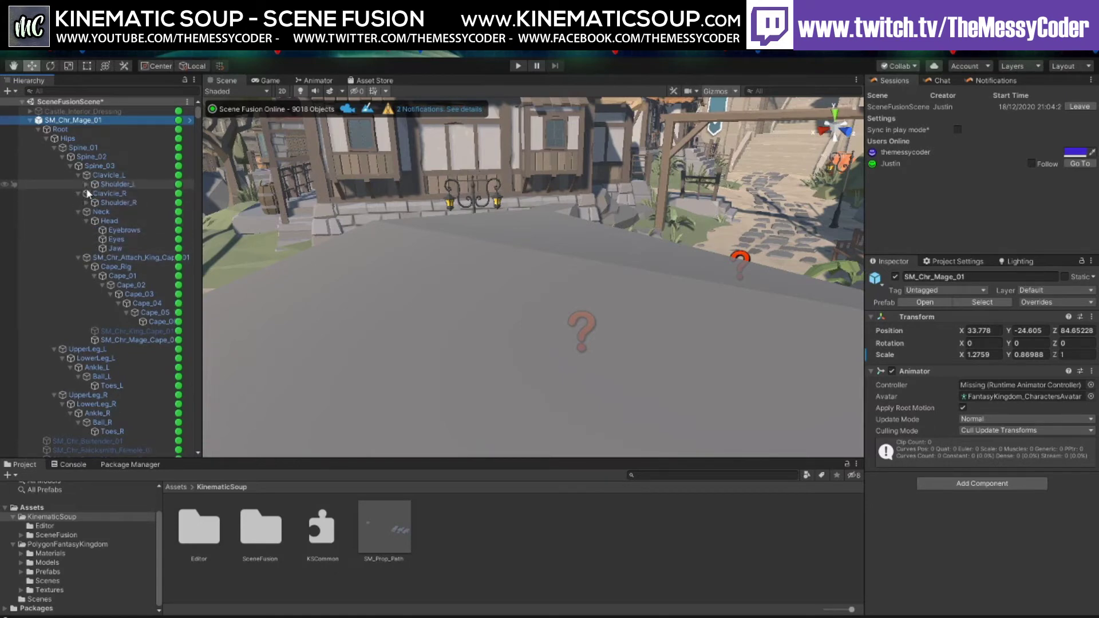
click(85, 184)
click(93, 193)
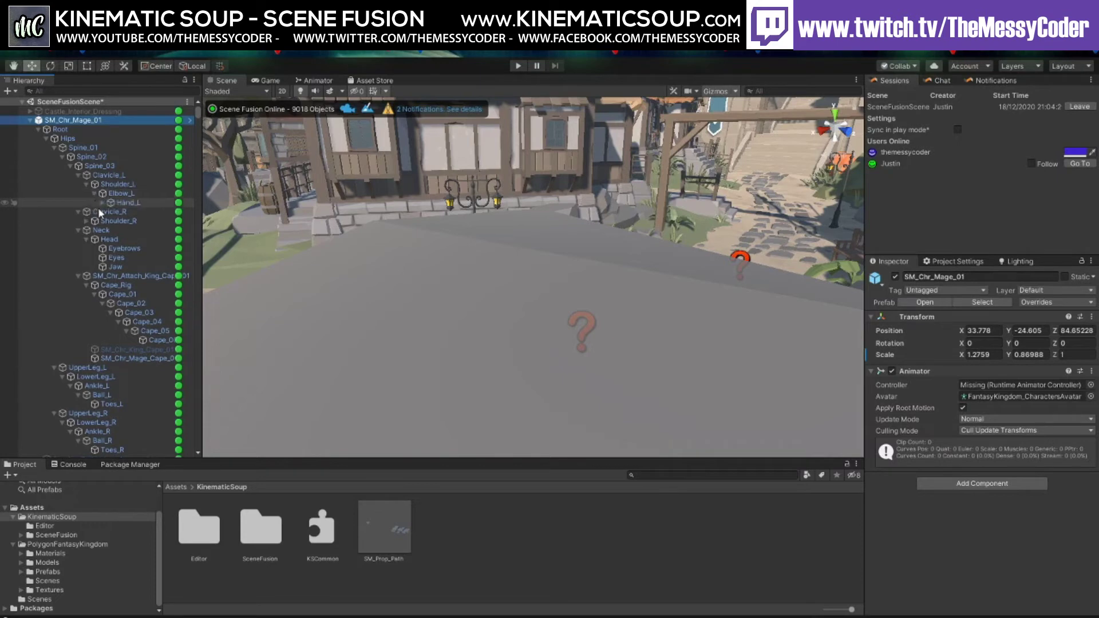
click(102, 203)
Unfold Hand_L's finger, index finger and thumb chains down to Finger_04, IndexFinger_04 and Thumb_03
click(110, 220)
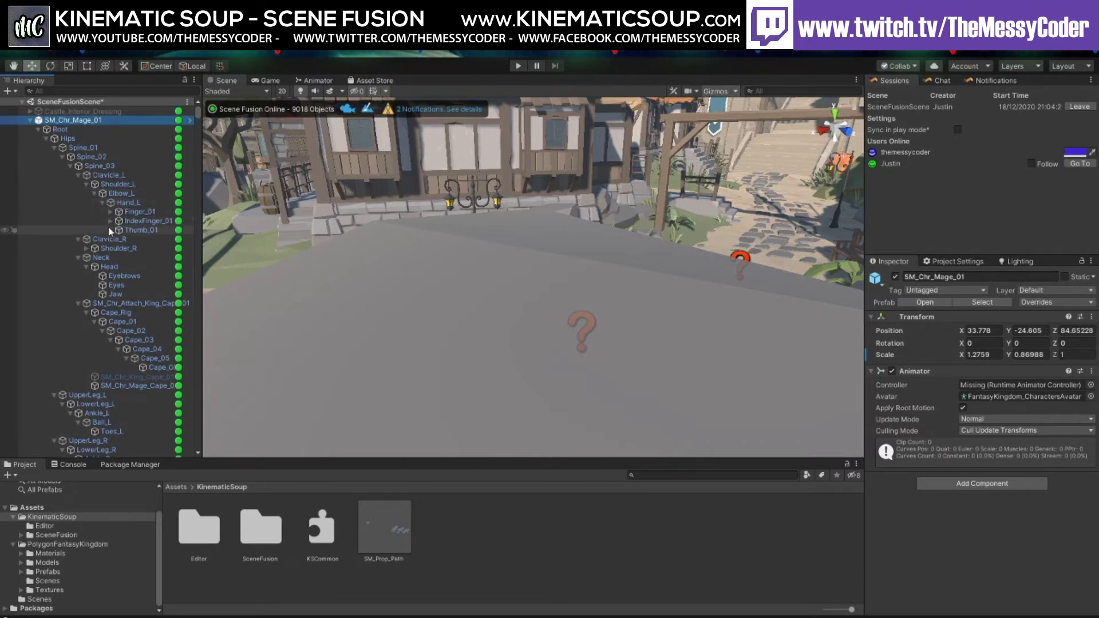
click(110, 238)
click(111, 211)
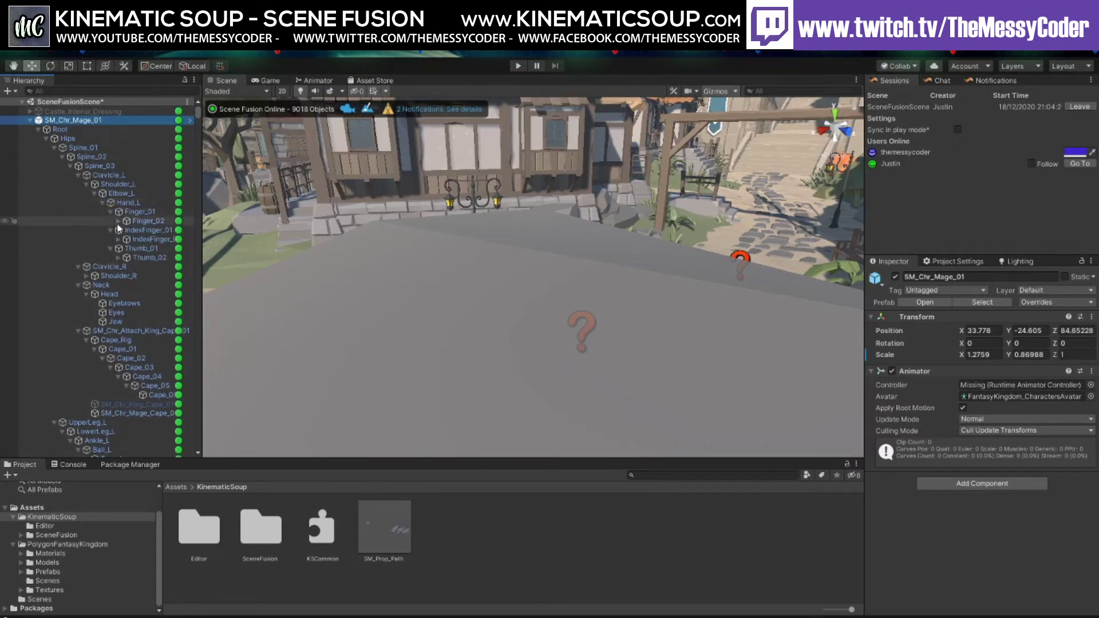
click(119, 221)
click(126, 230)
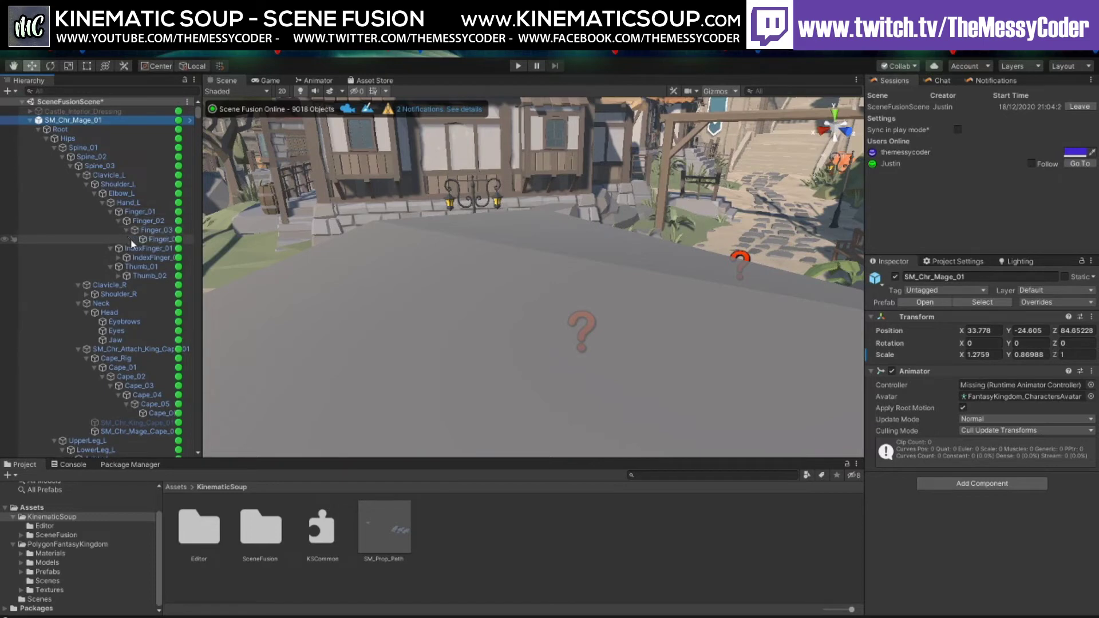
click(118, 276)
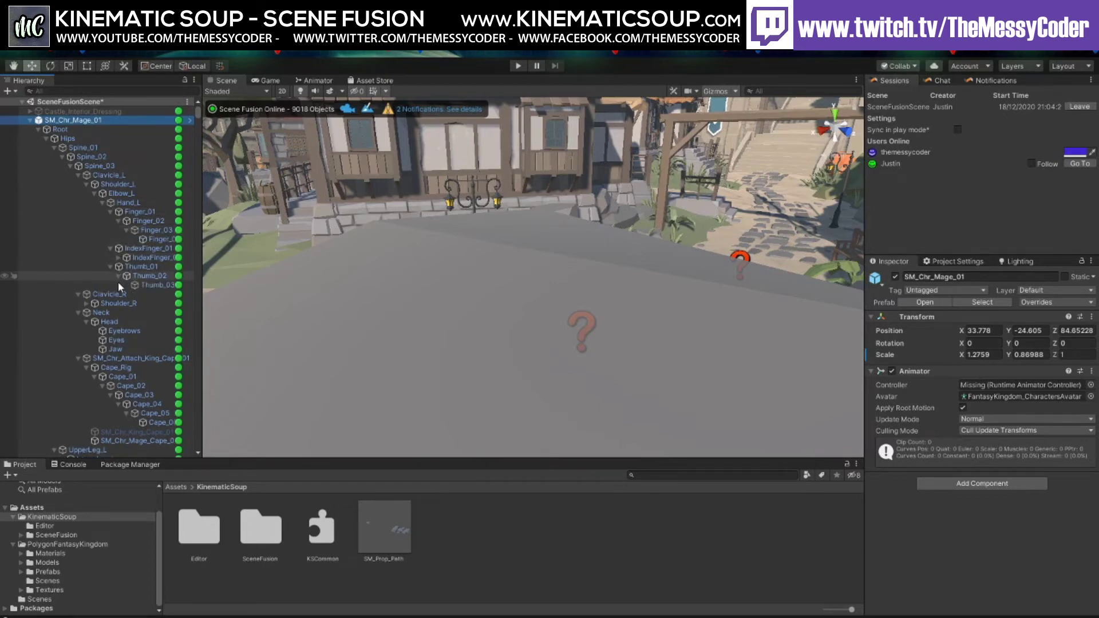
click(118, 258)
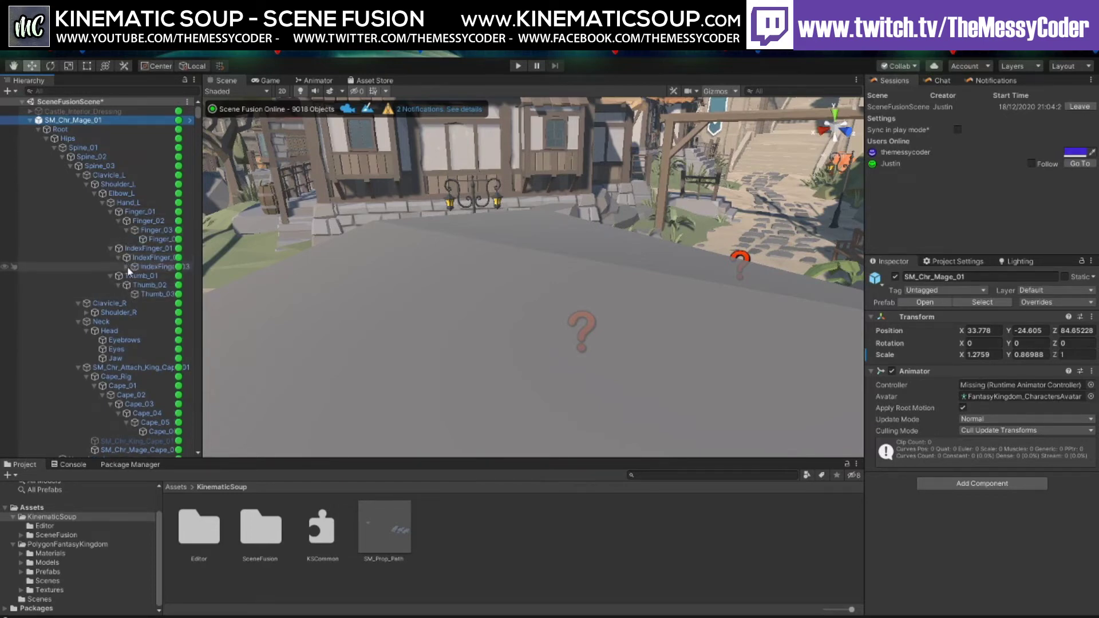
click(126, 266)
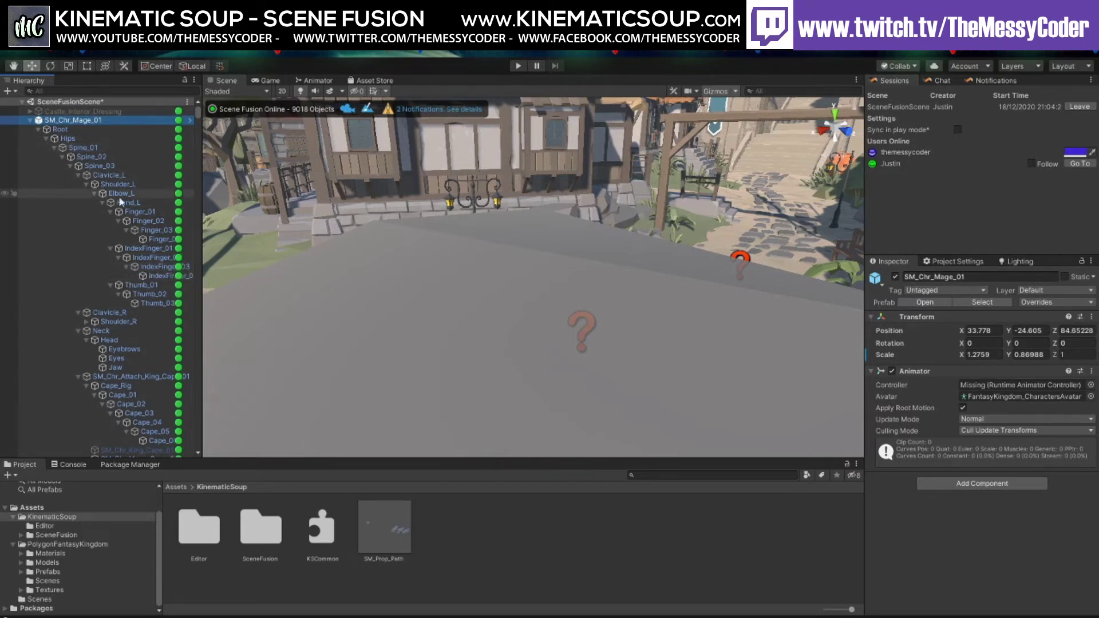
scroll(149, 421, down, 3)
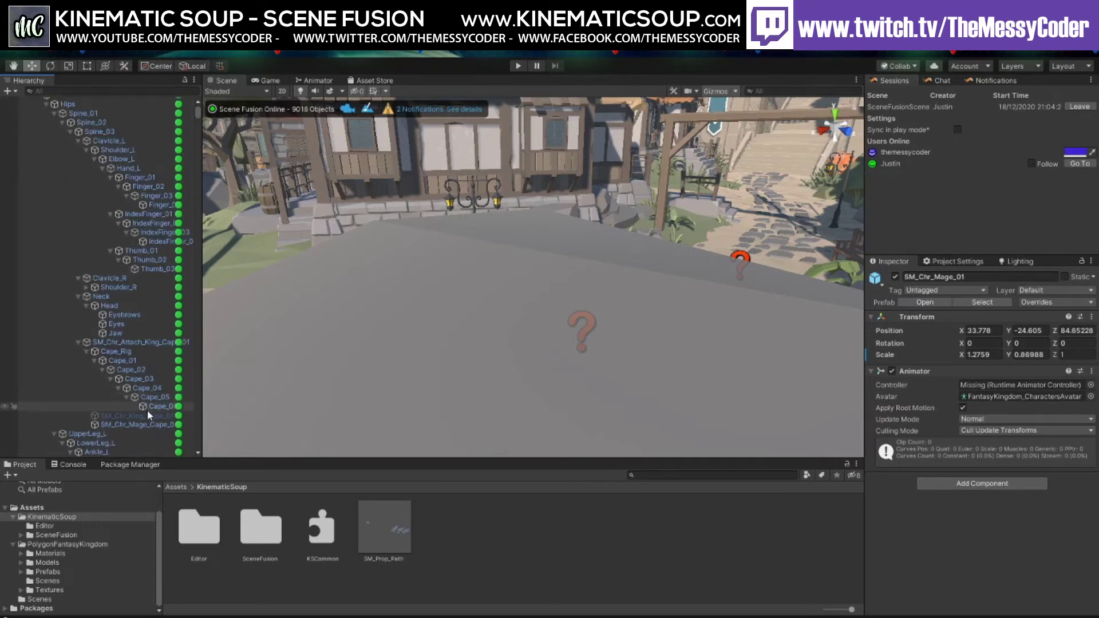
scroll(142, 407, up, 3)
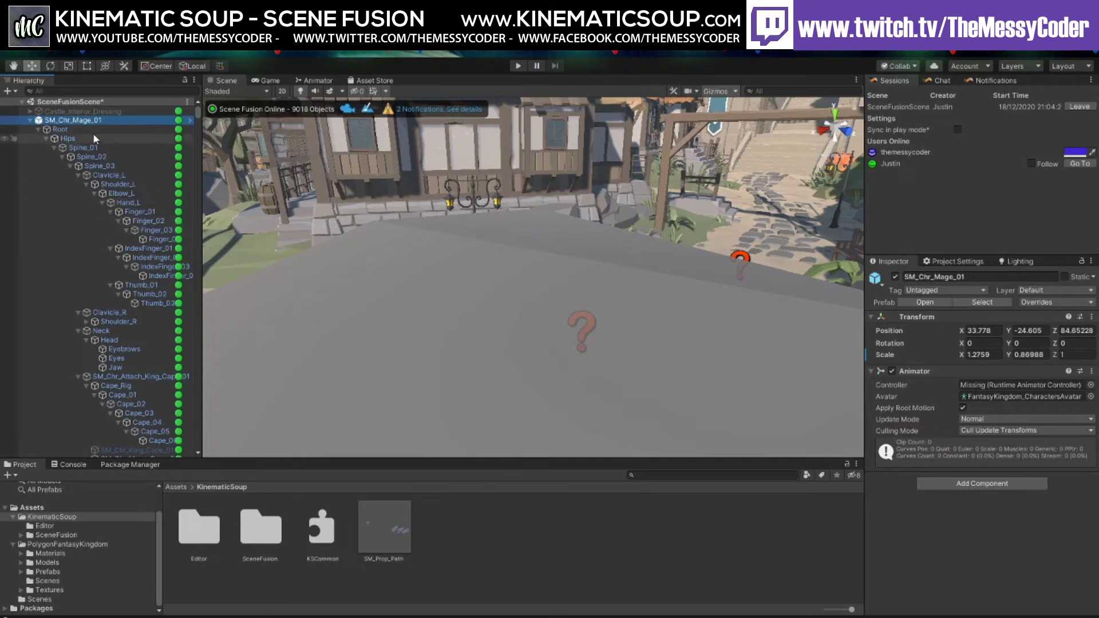
Collapse SM_Chr_Mage_01 and SM_Prop_Path in the Hierarchy
click(30, 120)
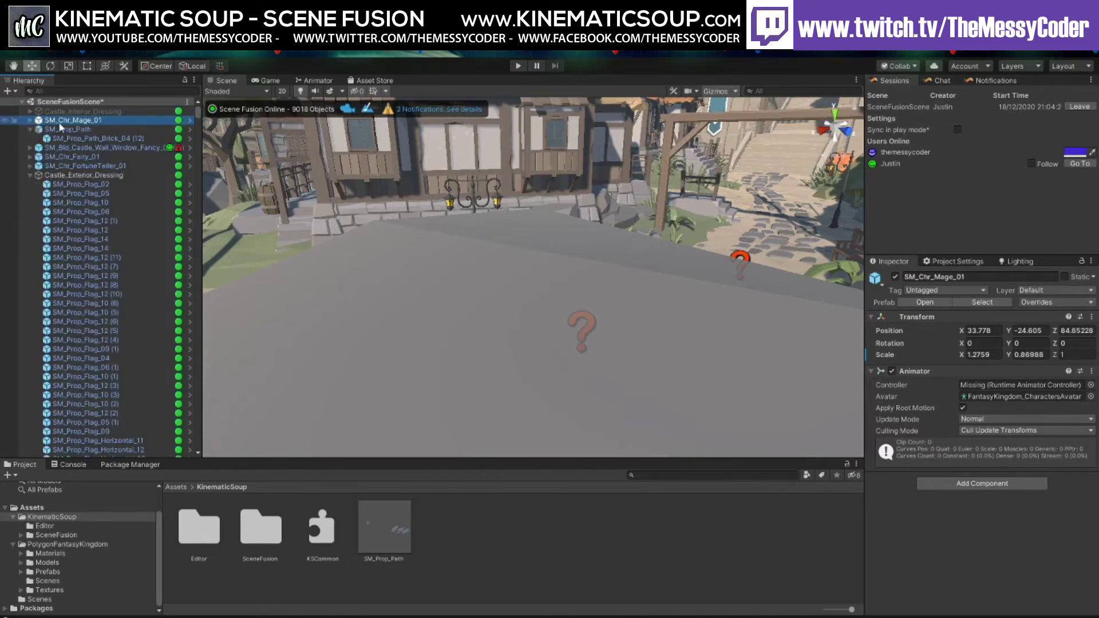
click(31, 129)
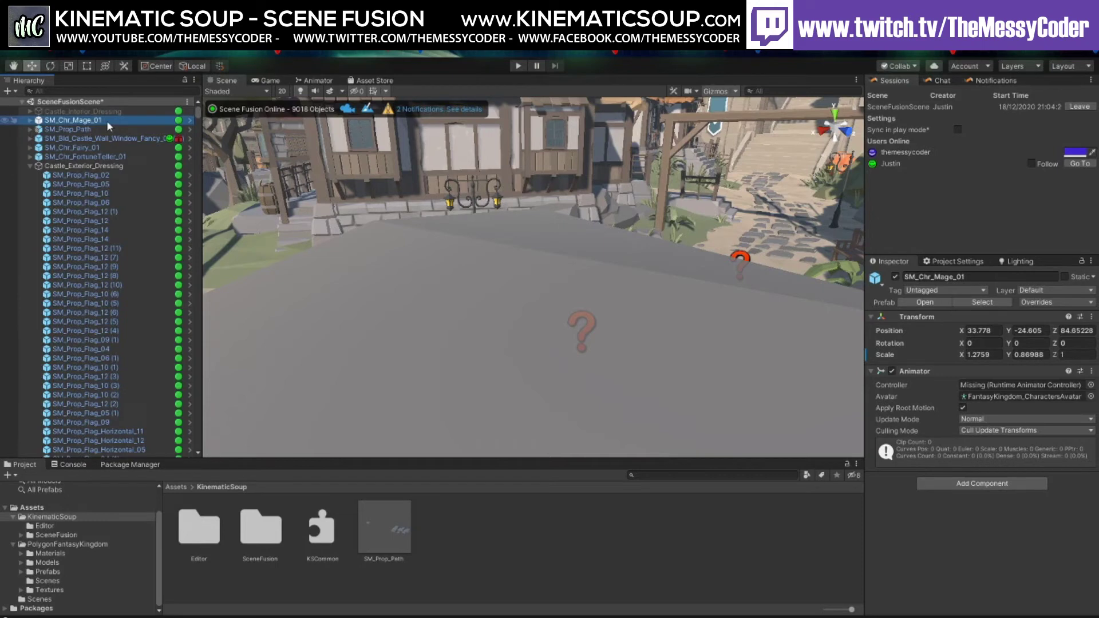
Expand every child of SM_Chr_Mage_01 and inspect the SM_Chr_Bartender_01 mesh
alt+click(31, 120)
scroll(97, 280, down, 10)
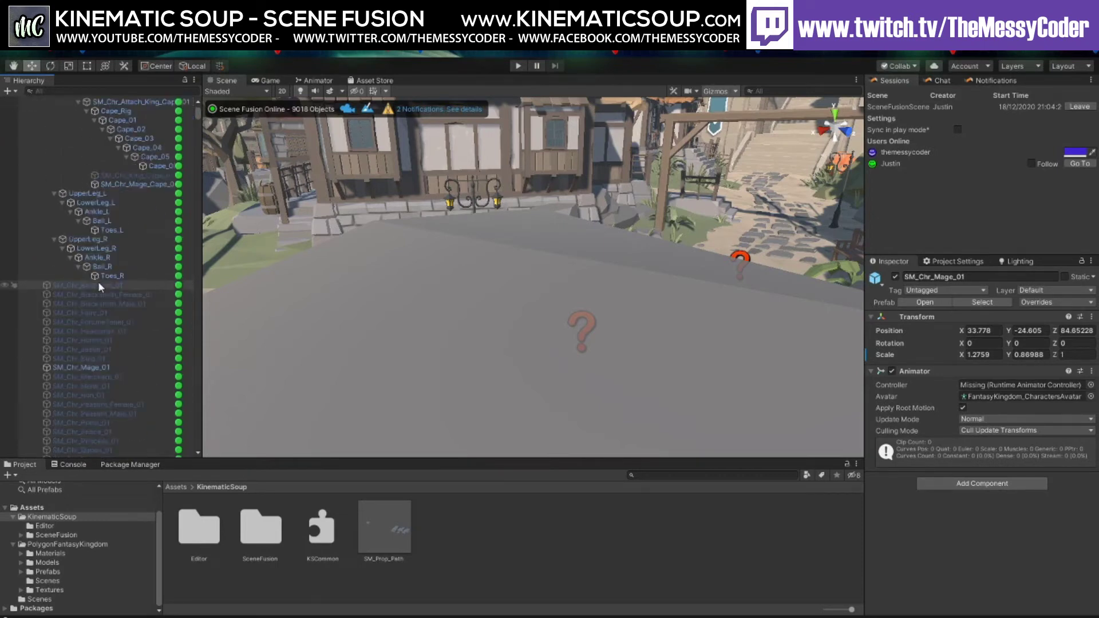
click(79, 252)
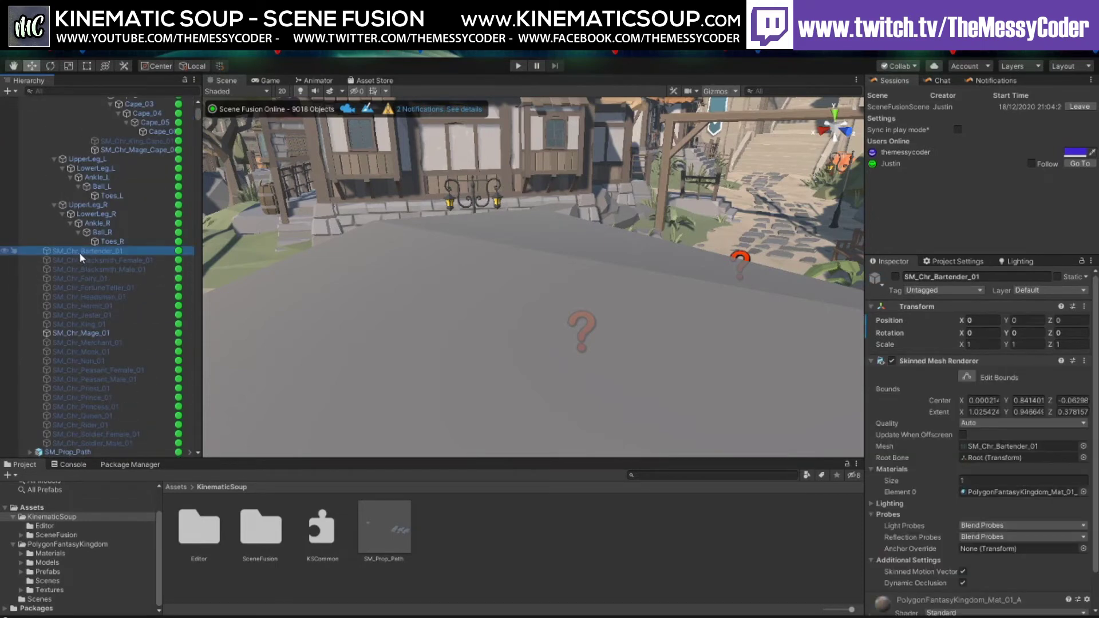
scroll(79, 252, down, 2)
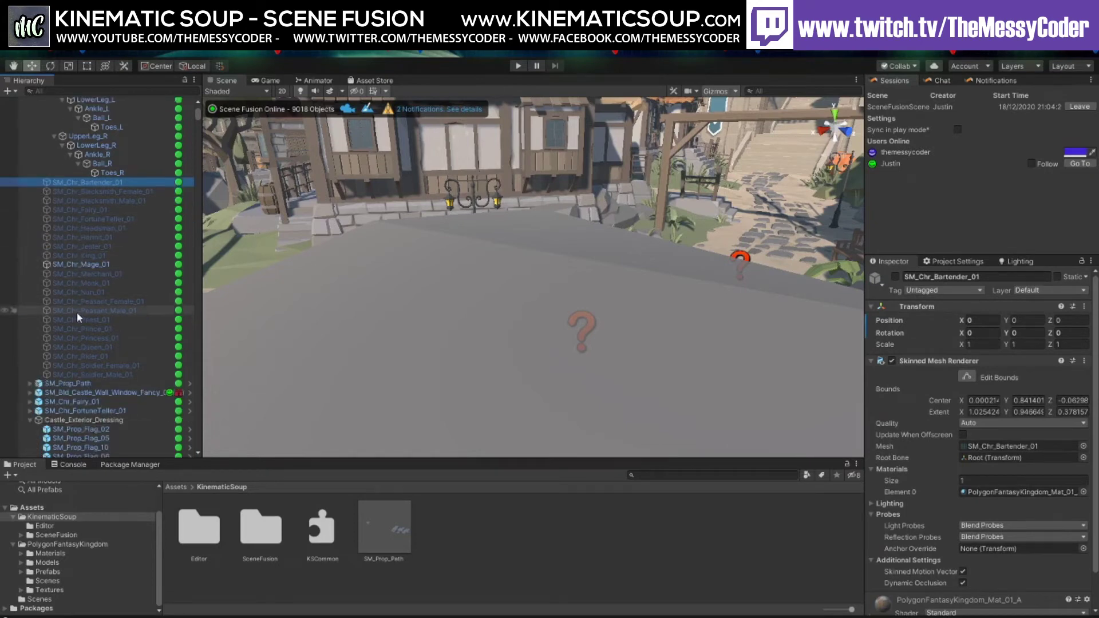
Inspect the Mage, Soldier_Female_01 and Soldier_Male_01 meshes, then return to SM_Chr_Bartender_01
click(80, 264)
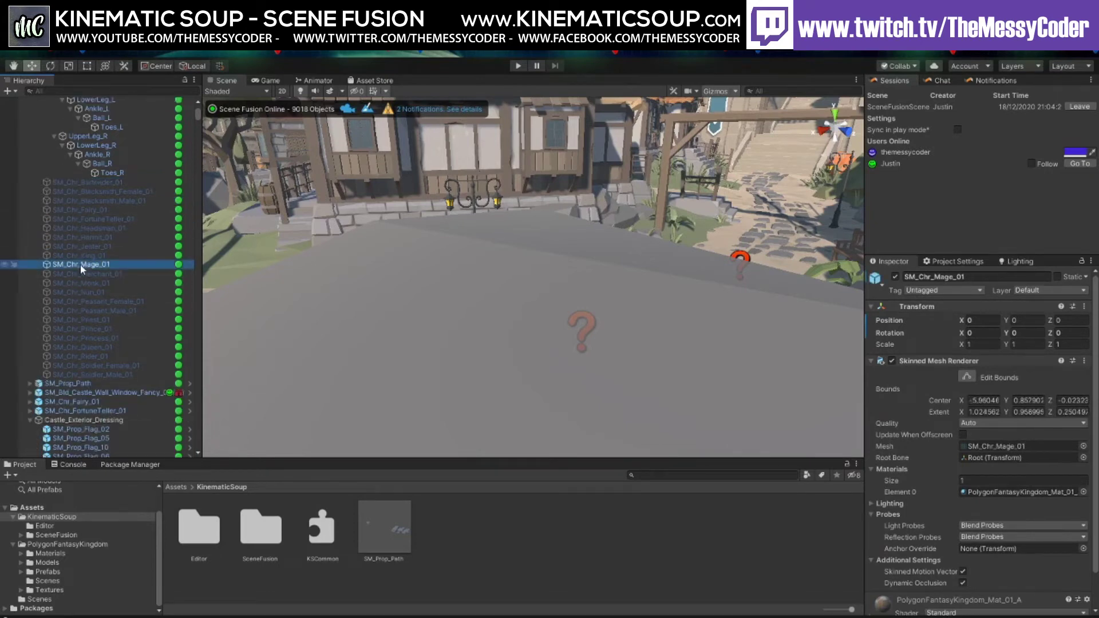
click(80, 365)
click(78, 375)
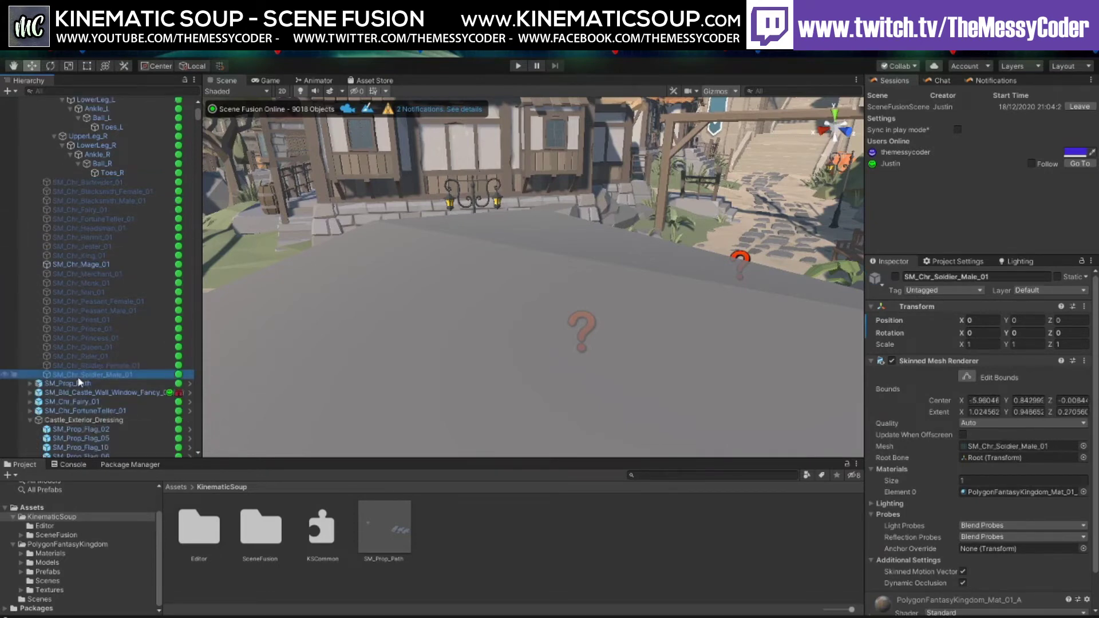
click(86, 182)
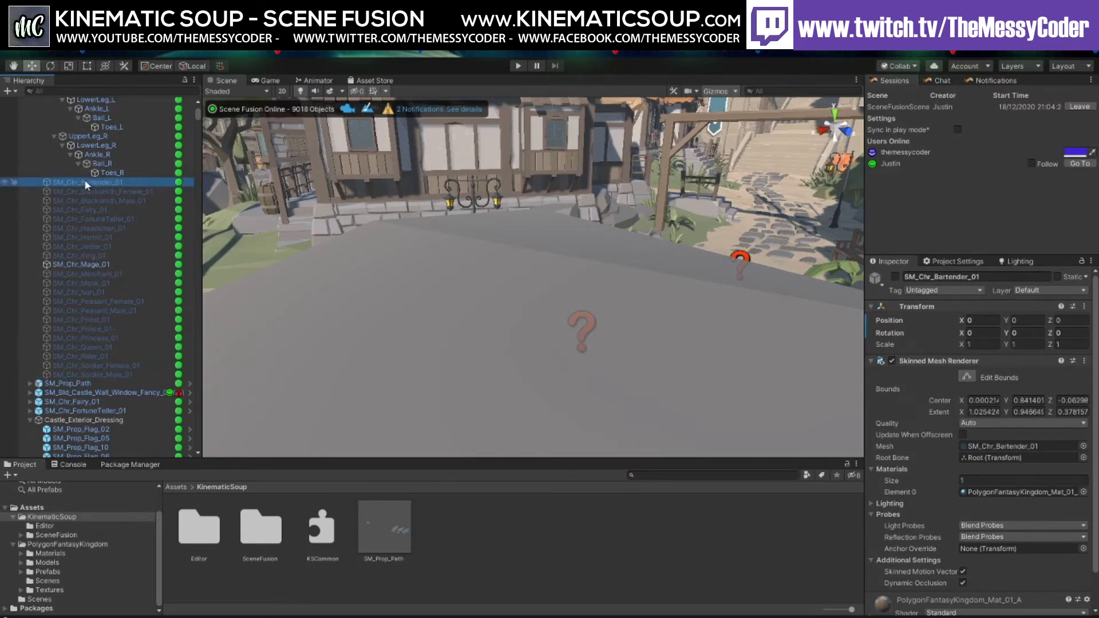
scroll(81, 185, up, 4)
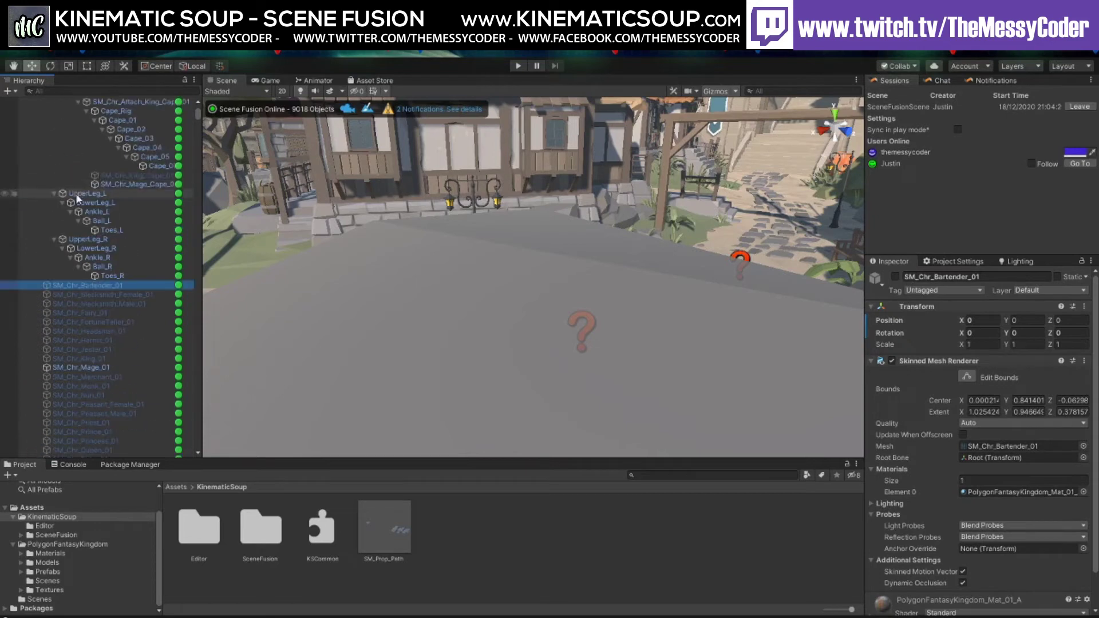
scroll(75, 227, up, 3)
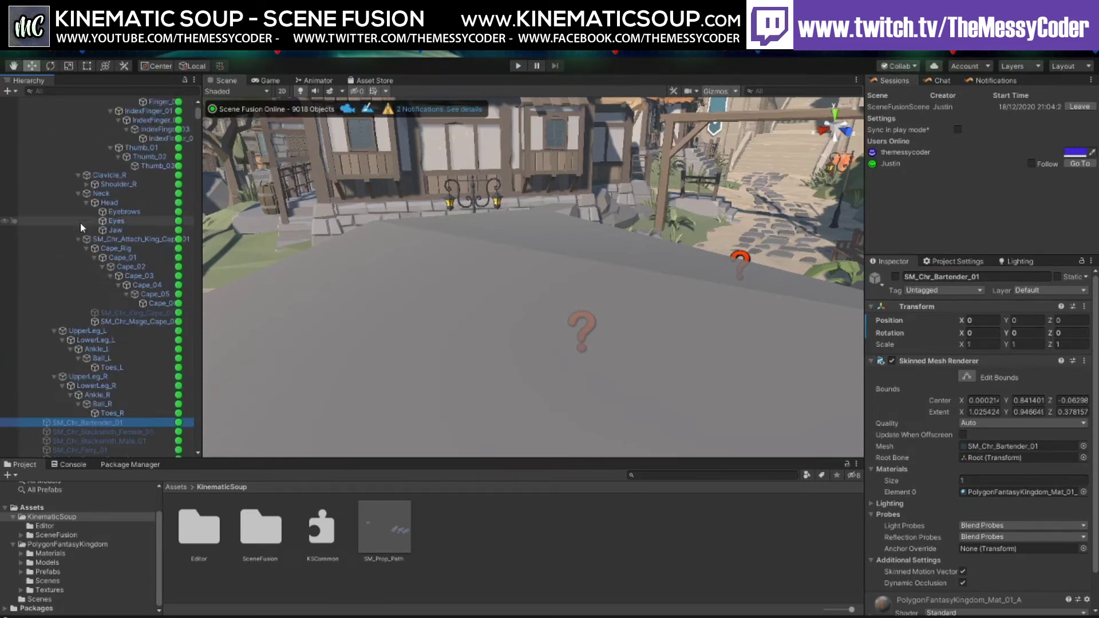
scroll(80, 222, up, 4)
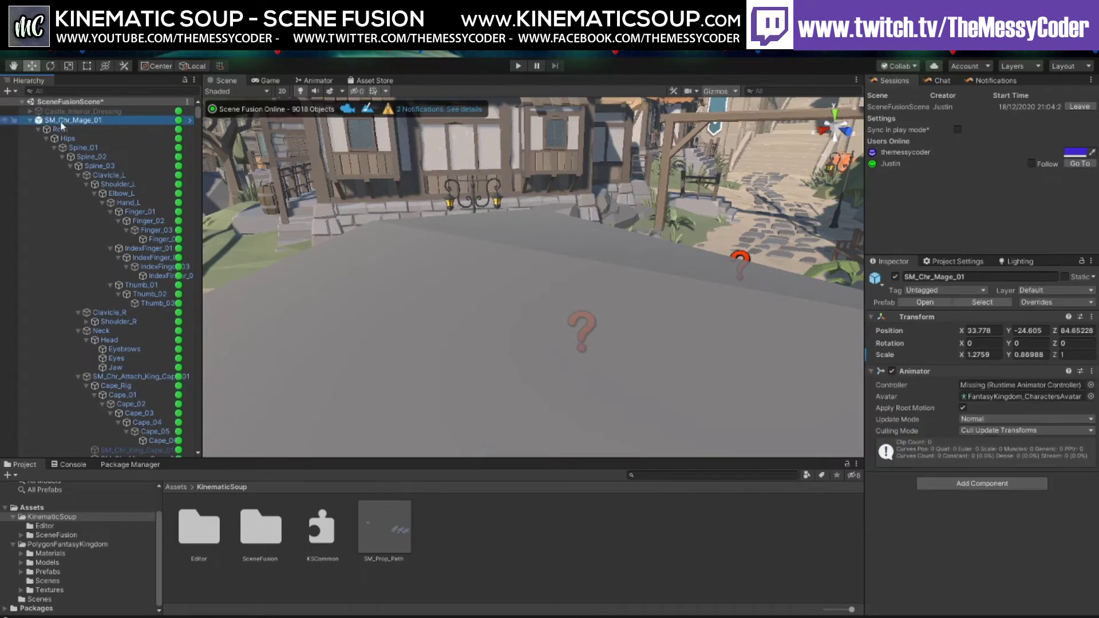
Fold the SM_Chr_Mage_01 entry in the Hierarchy
click(29, 121)
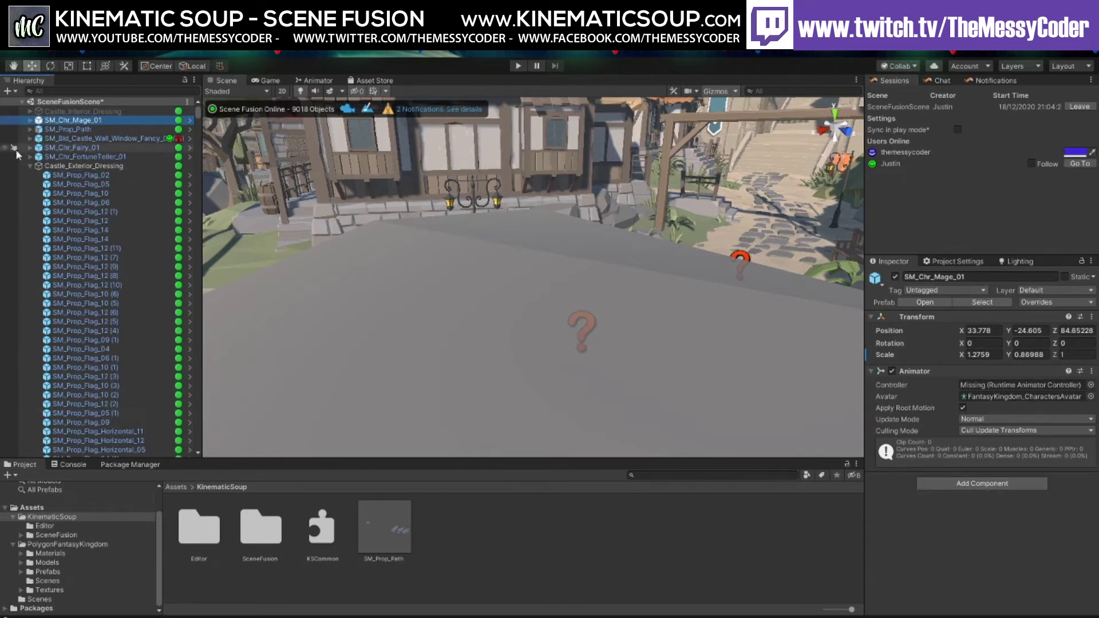
Collapse the Castle_Exterior_Dressing, Building, Props, Other and Preset_Buildings_Optimized groups
click(30, 166)
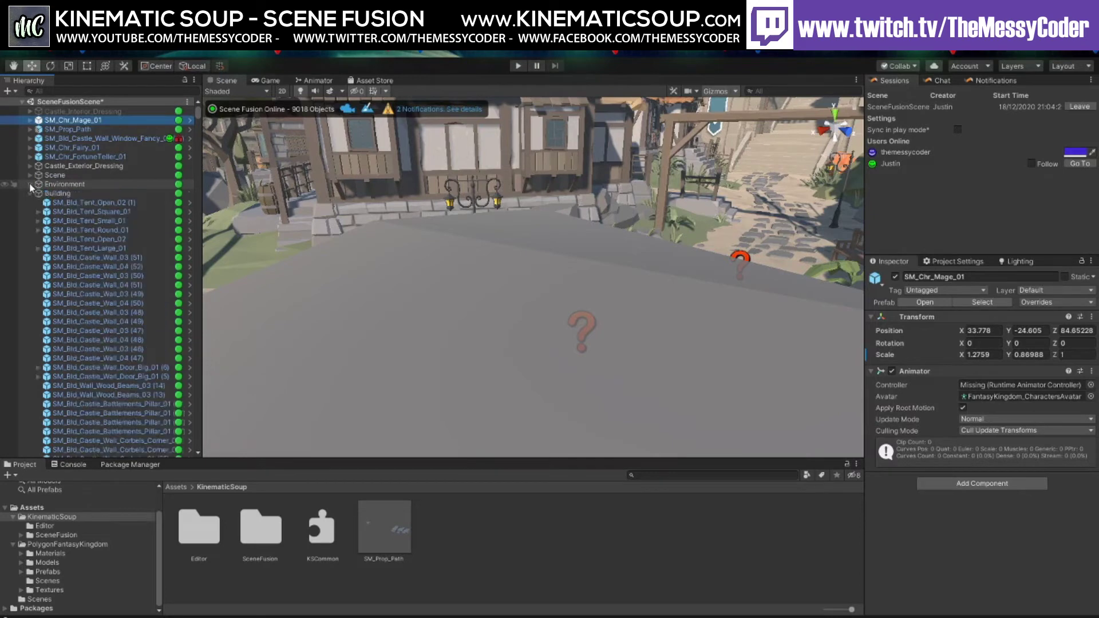
click(31, 189)
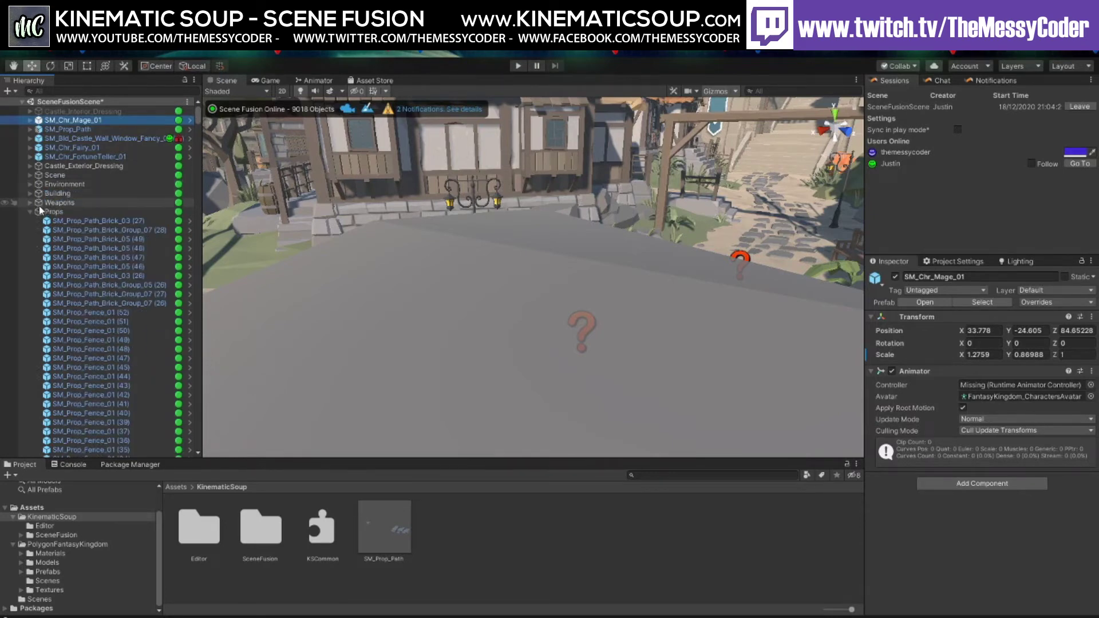
click(55, 211)
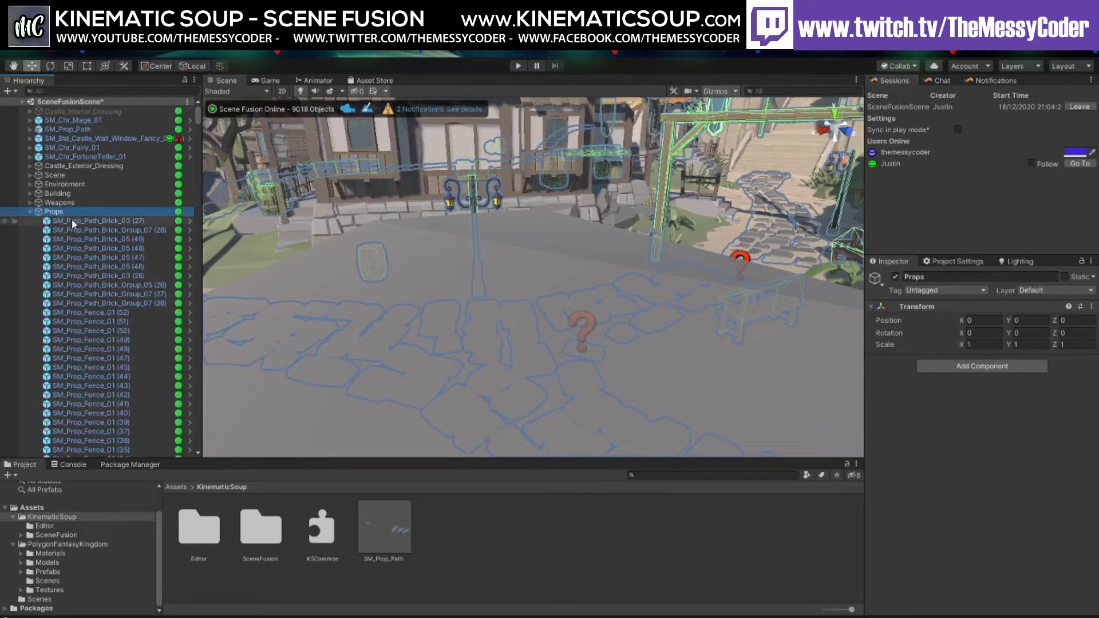
click(30, 212)
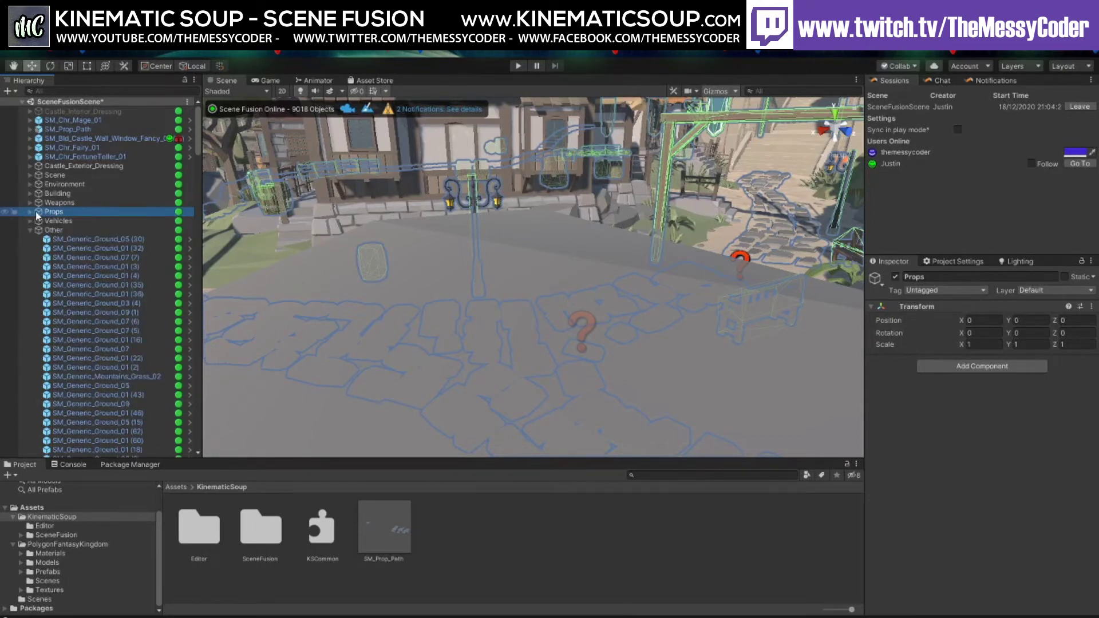
click(29, 230)
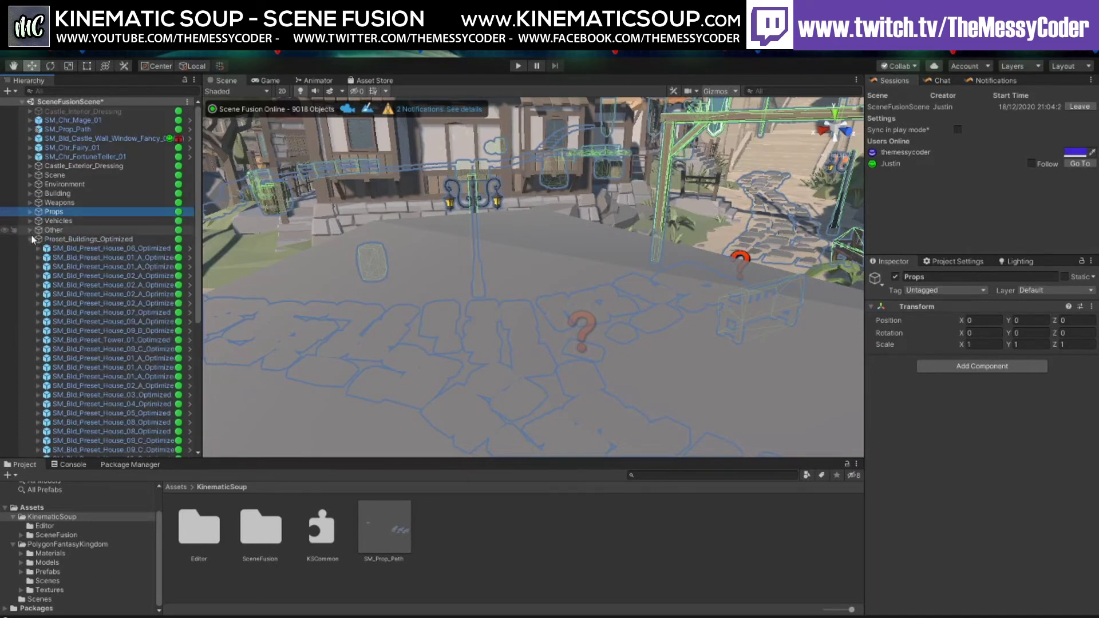
click(31, 240)
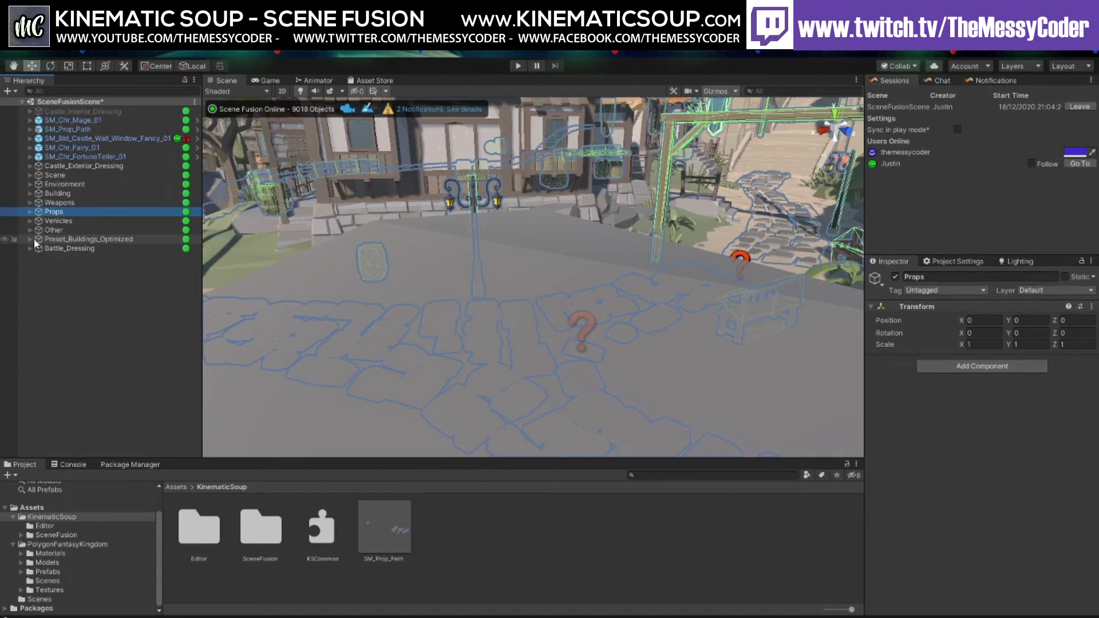
Move the Scene view to the timber house and its cobbled path
middle_click(371, 245)
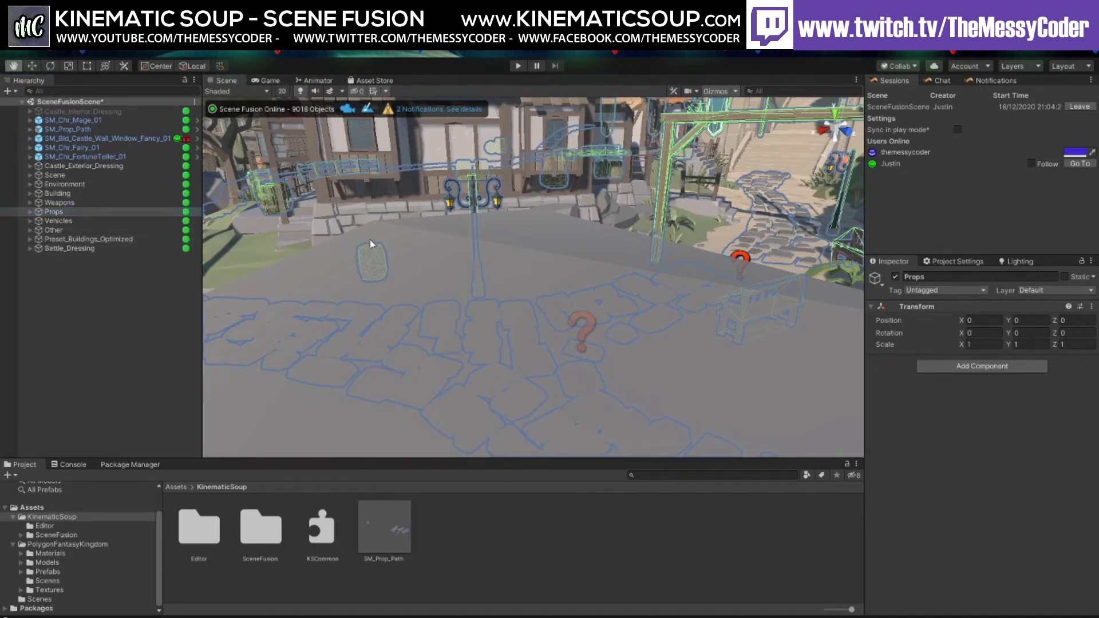
middle_drag(371, 244, 458, 295)
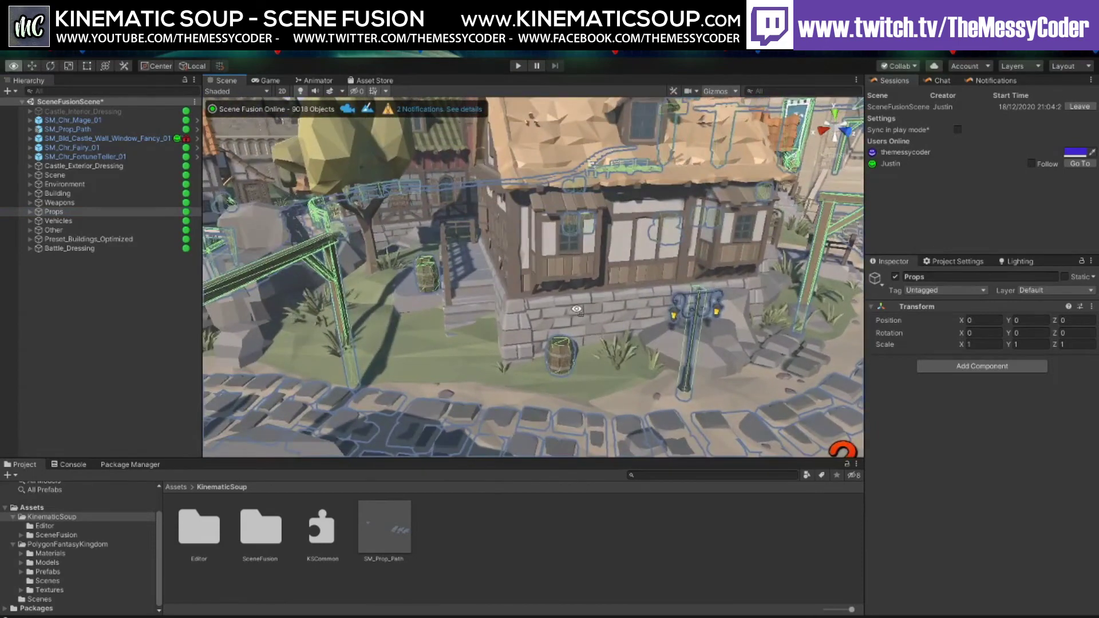
right_drag(576, 309, 629, 215)
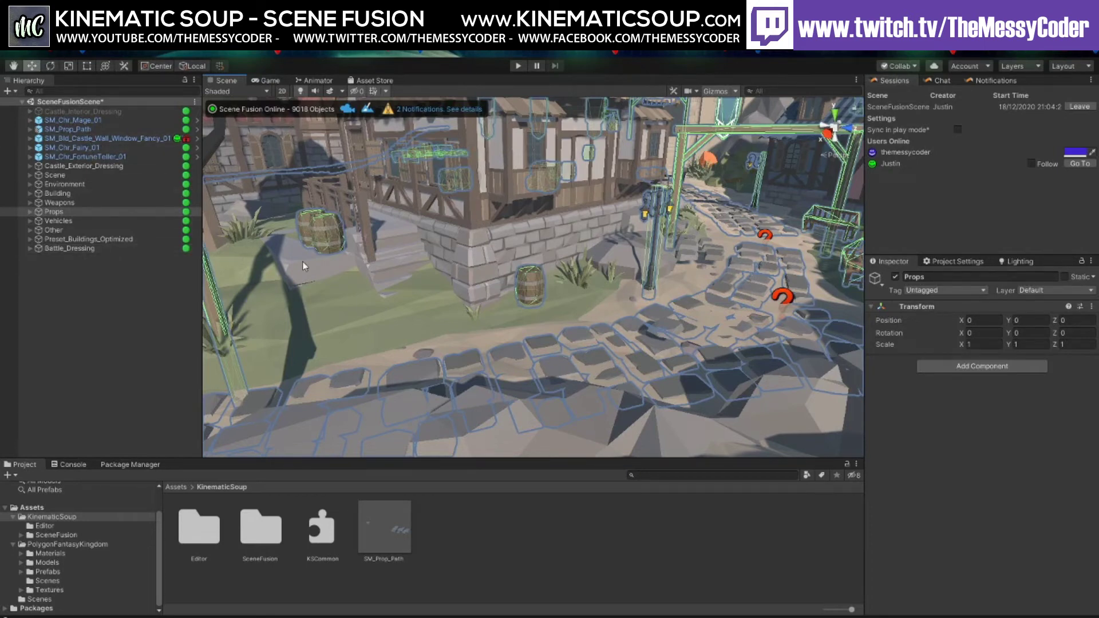
Select Battle_Dressing, Preset_Buildings_Optimized, Vehicles, Props and Castle_Exterior_Dressing to compare their outlines
click(80, 249)
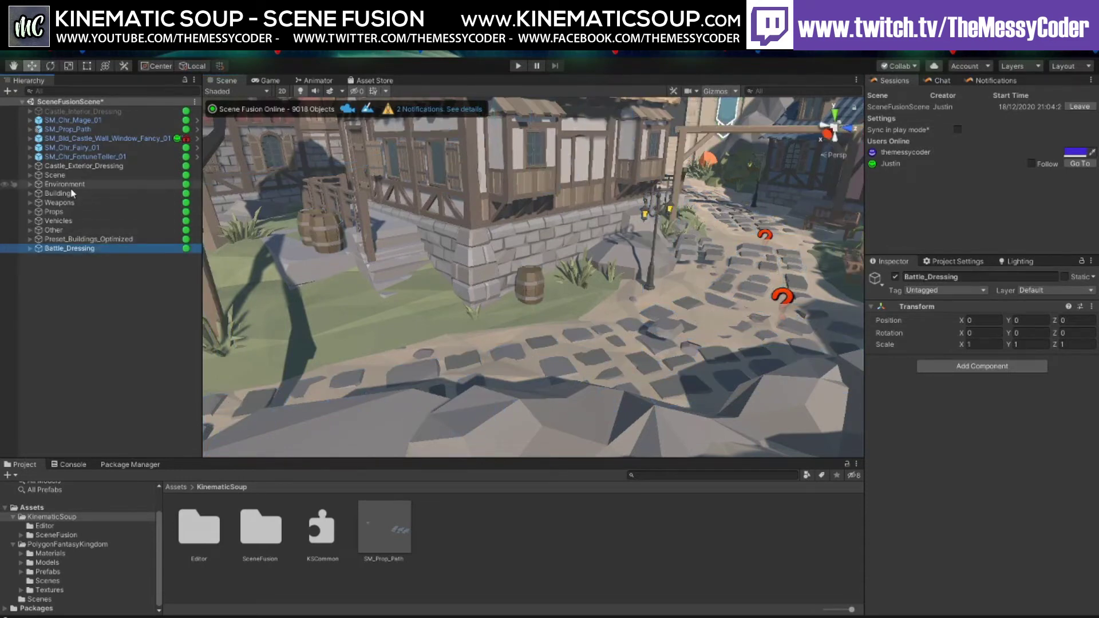
click(67, 240)
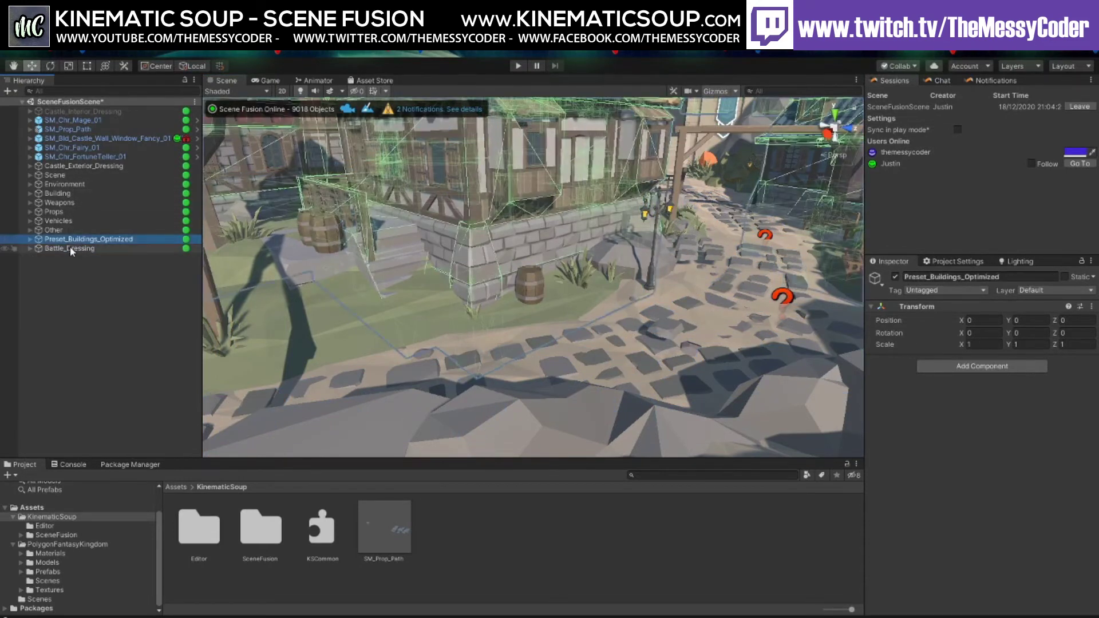
click(70, 248)
click(67, 240)
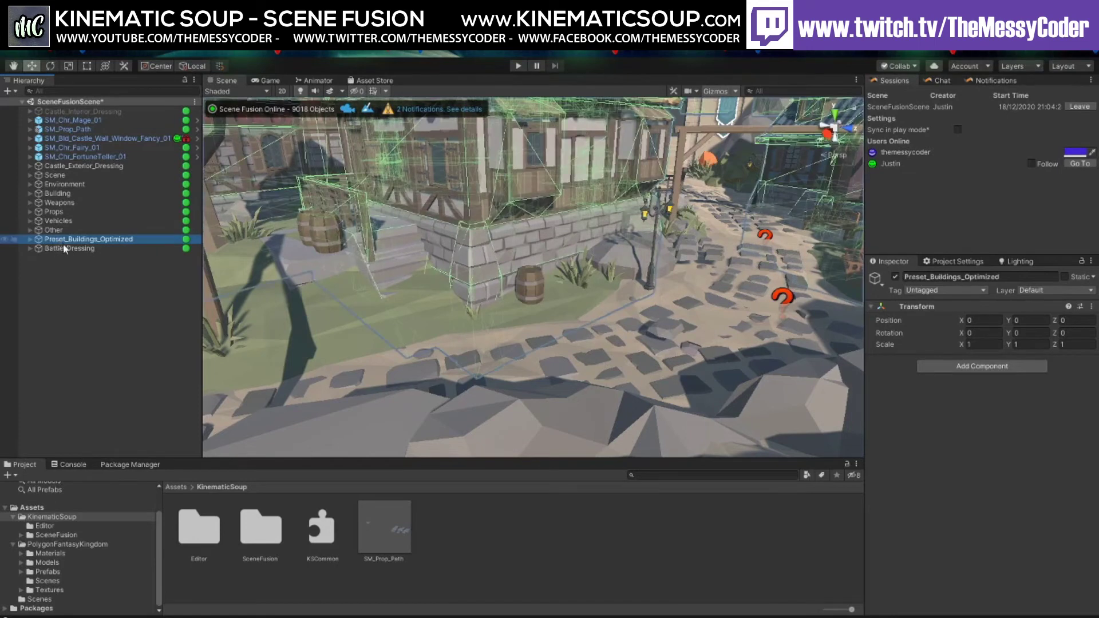
click(64, 249)
click(57, 222)
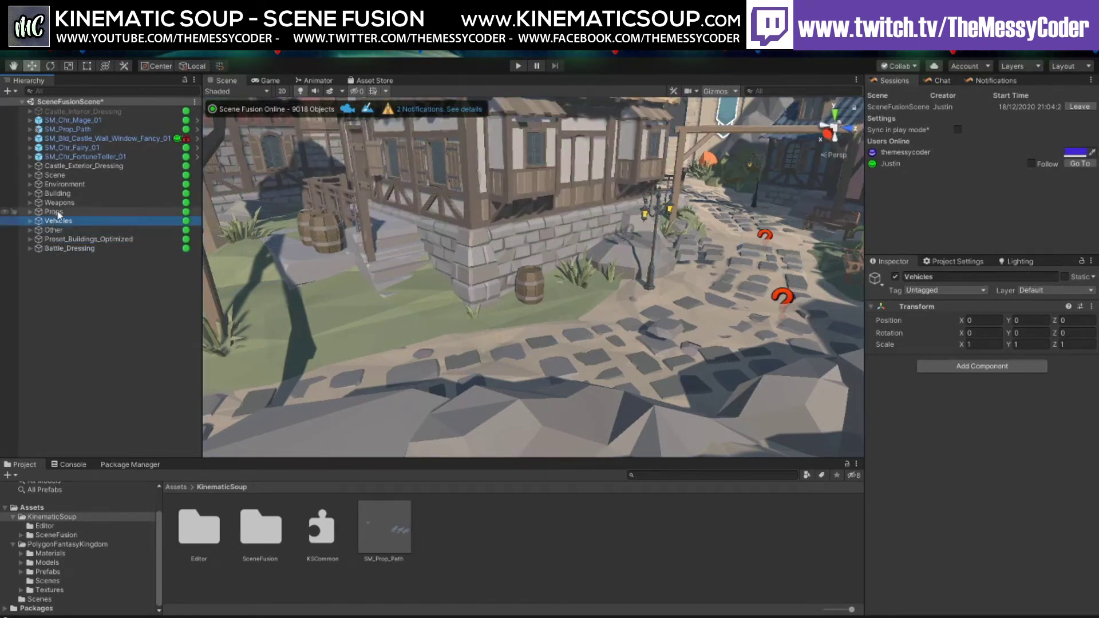
click(60, 212)
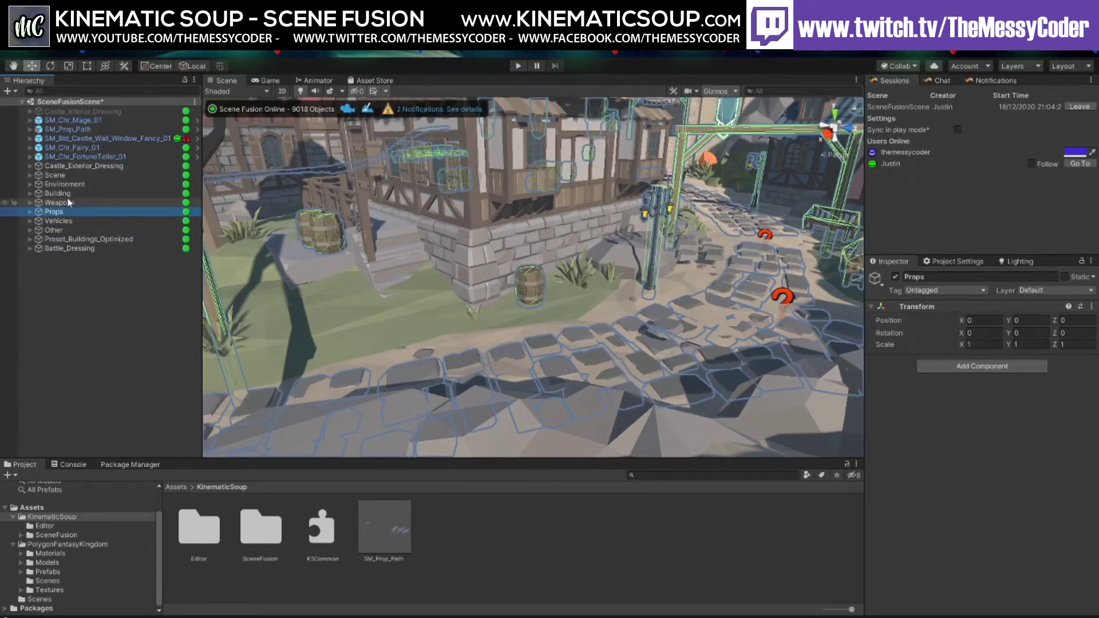
click(70, 167)
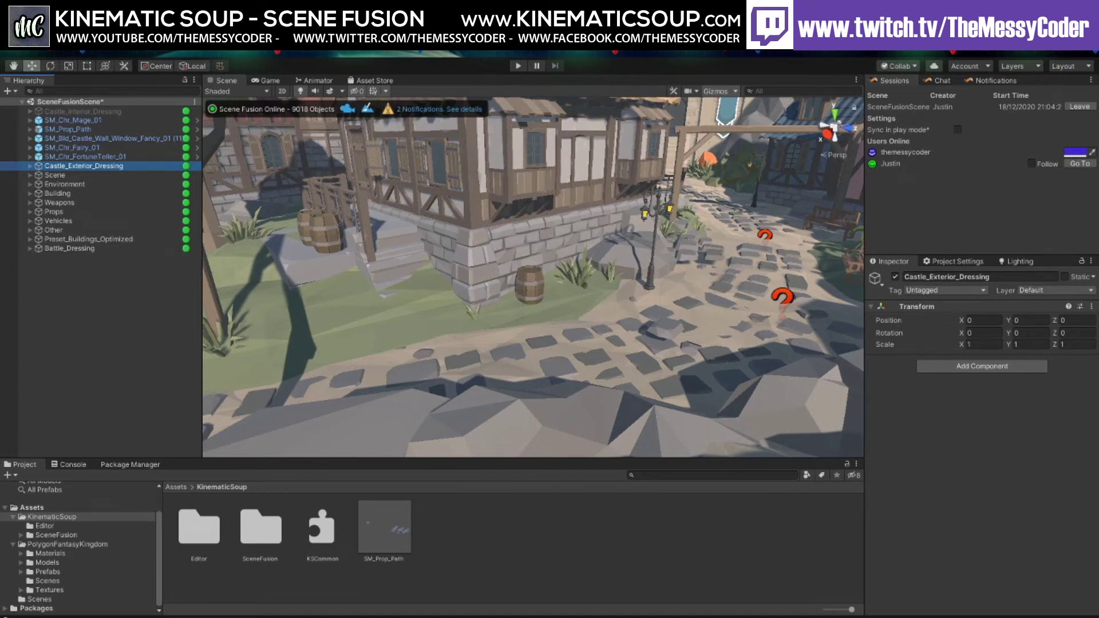
Rotate toward the town, pan over the castle, then swing down onto the rooftops
mouse_move(473, 283)
right_down()
mouse_move(455, 252)
mouse_move(461, 289)
right_up()
middle_drag(461, 289, 590, 378)
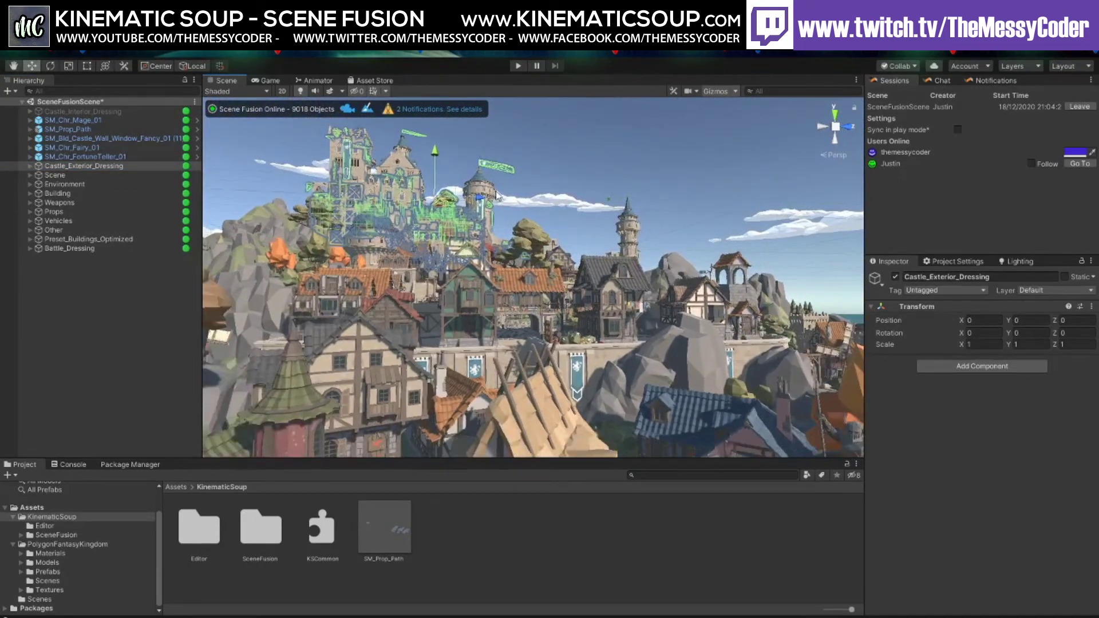
right_drag(590, 377, 459, 294)
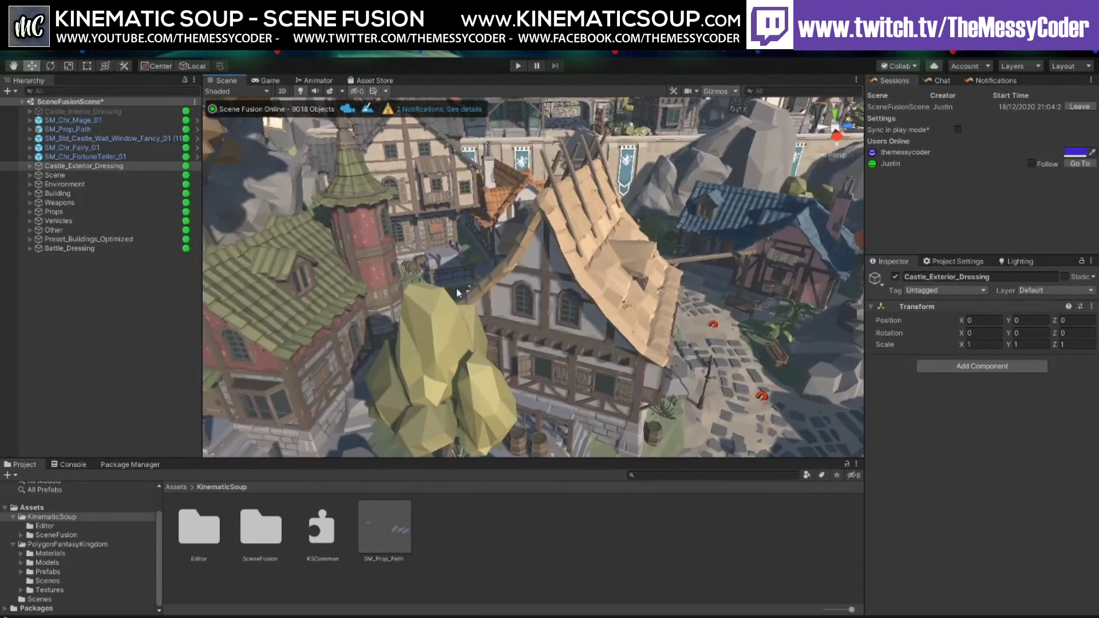
Select SM_Bld_Preset_House_09_A_Optimized, orbit around it, then fly toward the domed castle
click(490, 172)
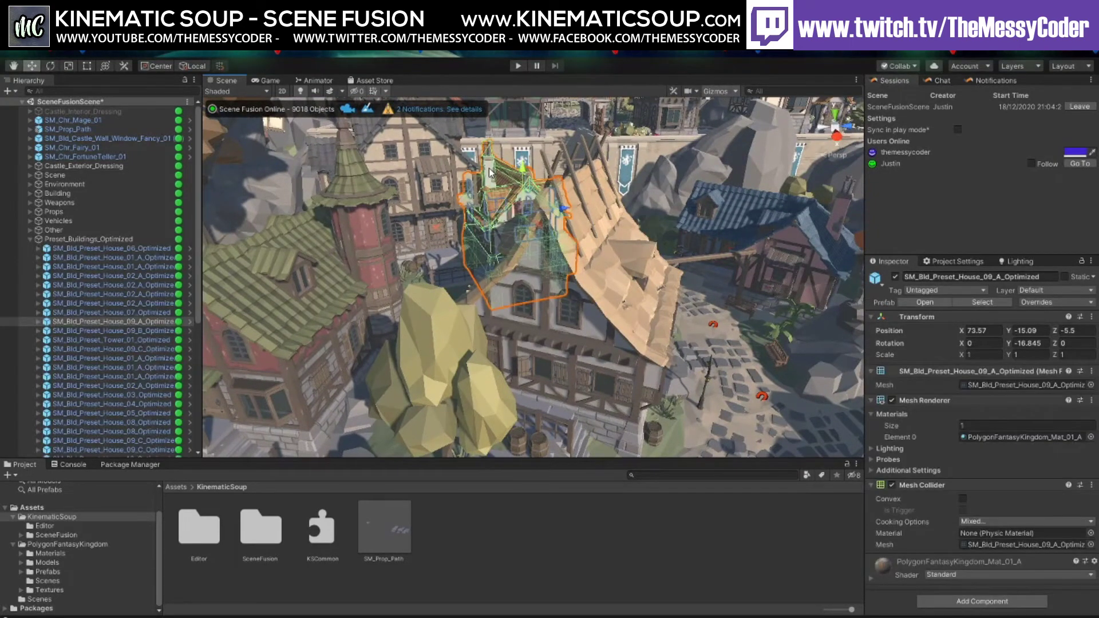
scroll(489, 167, up, 3)
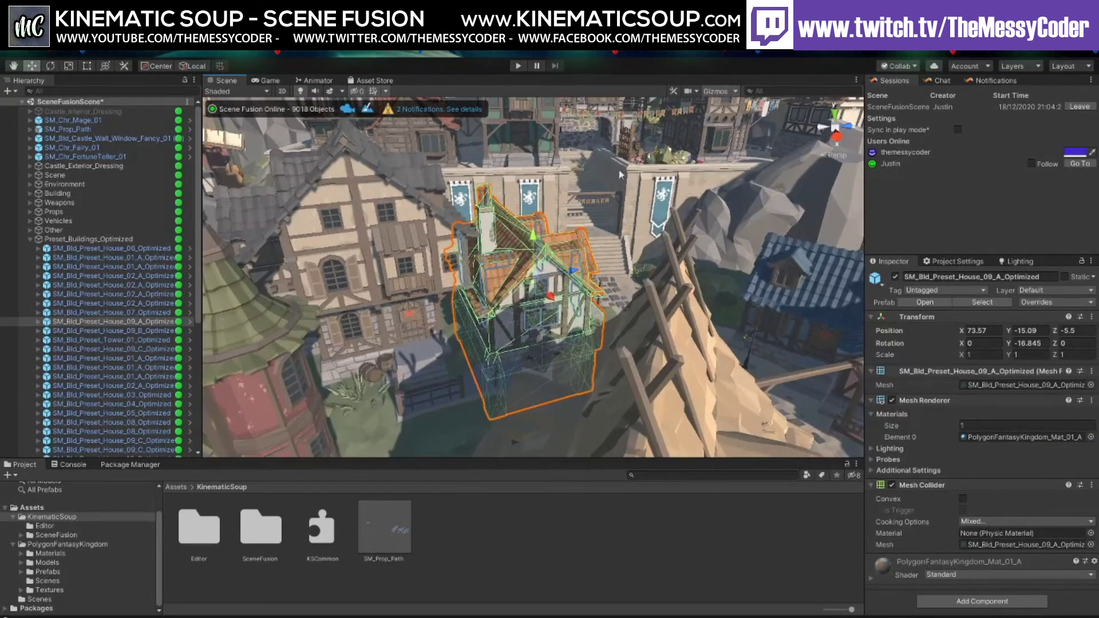
middle_drag(489, 167, 531, 281)
right_drag(532, 281, 549, 269)
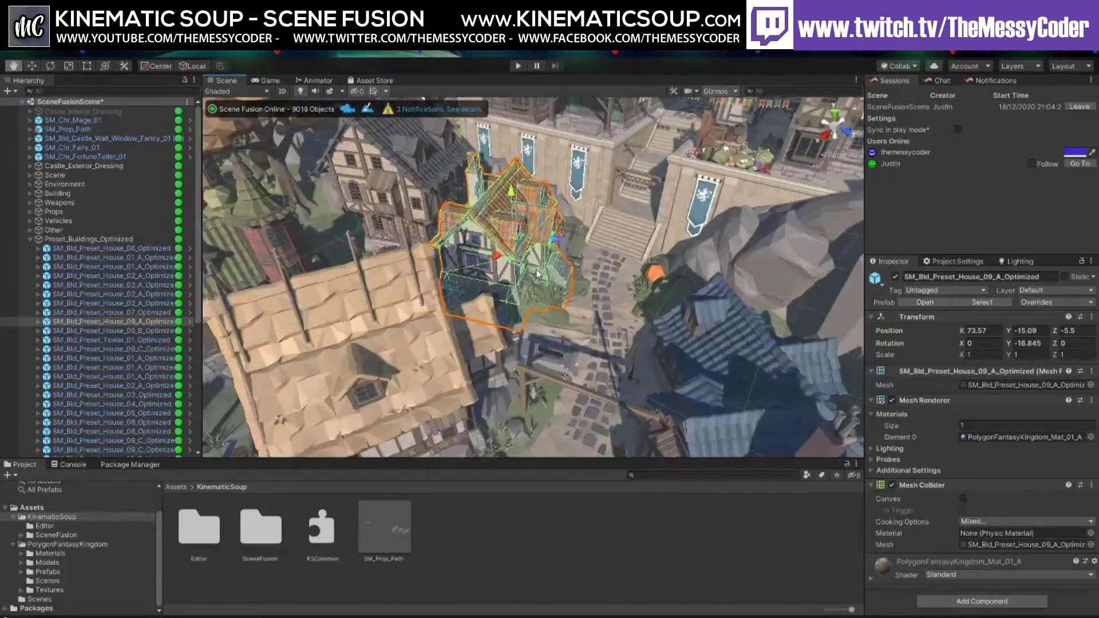
middle_drag(343, 229, 443, 231)
right_drag(443, 232, 465, 274)
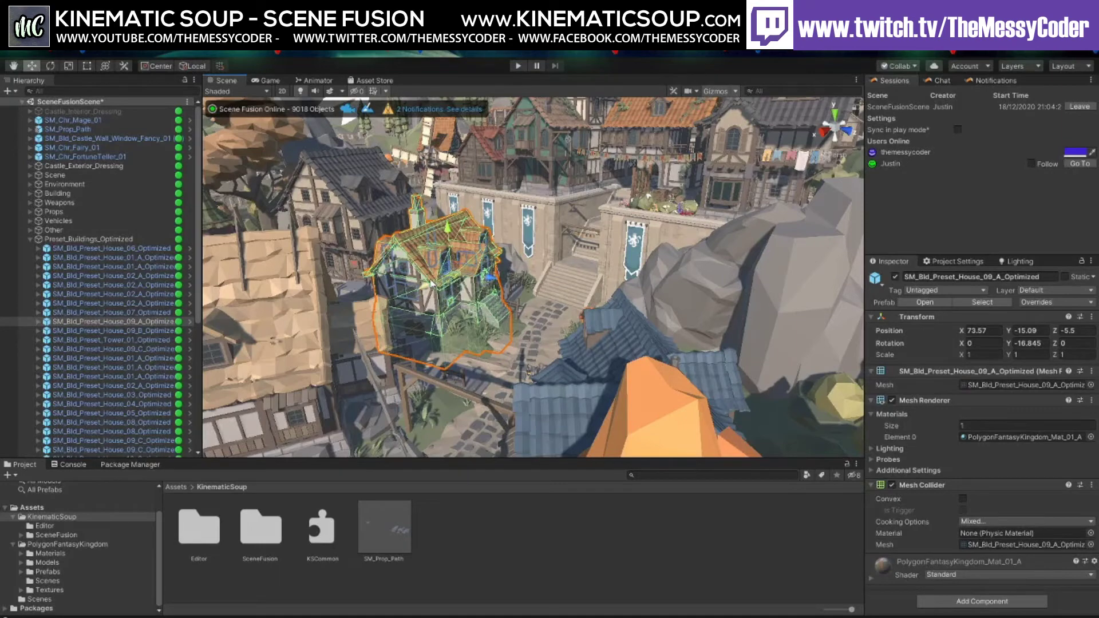
right_drag(432, 285, 617, 354)
key(w)
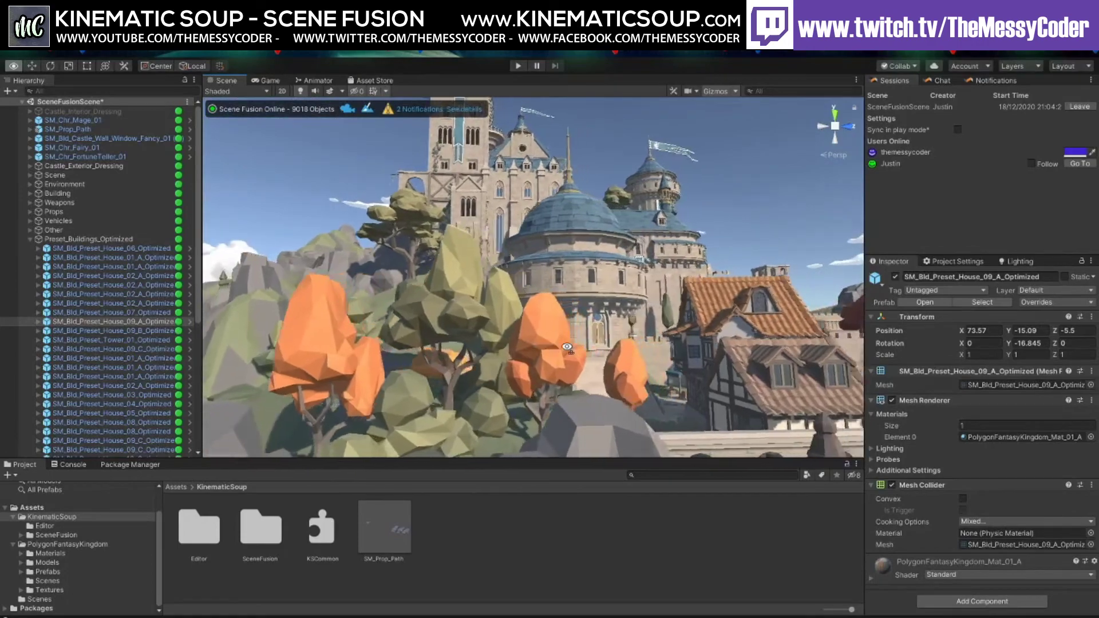
Fly across town past the bridge and water wheel to the fountain courtyard
right_drag(540, 358, 524, 355)
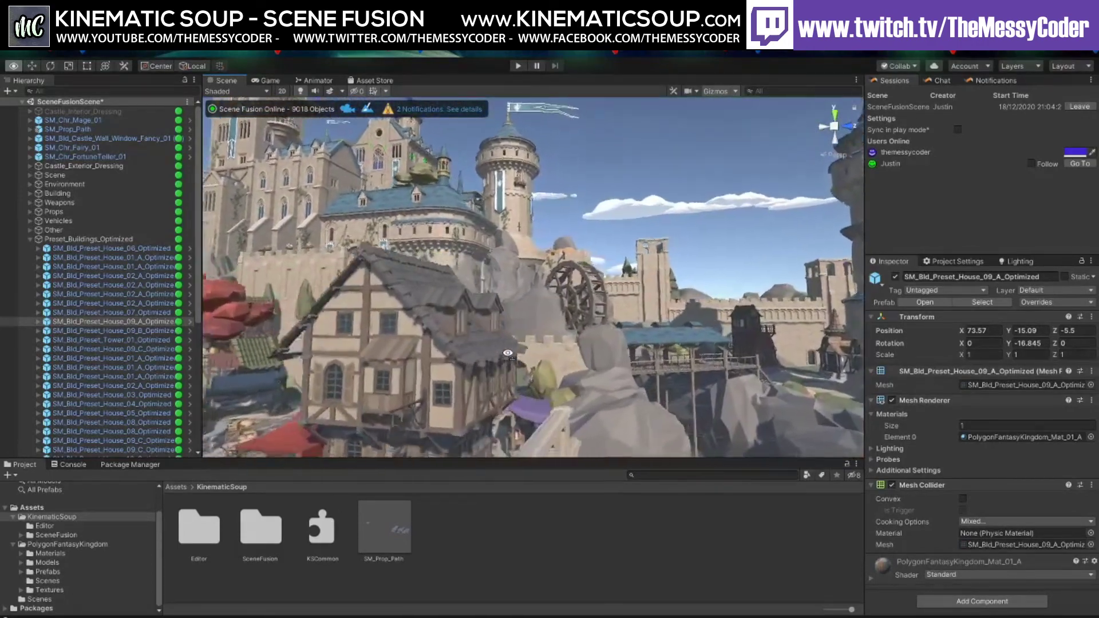
right_drag(478, 363, 588, 310)
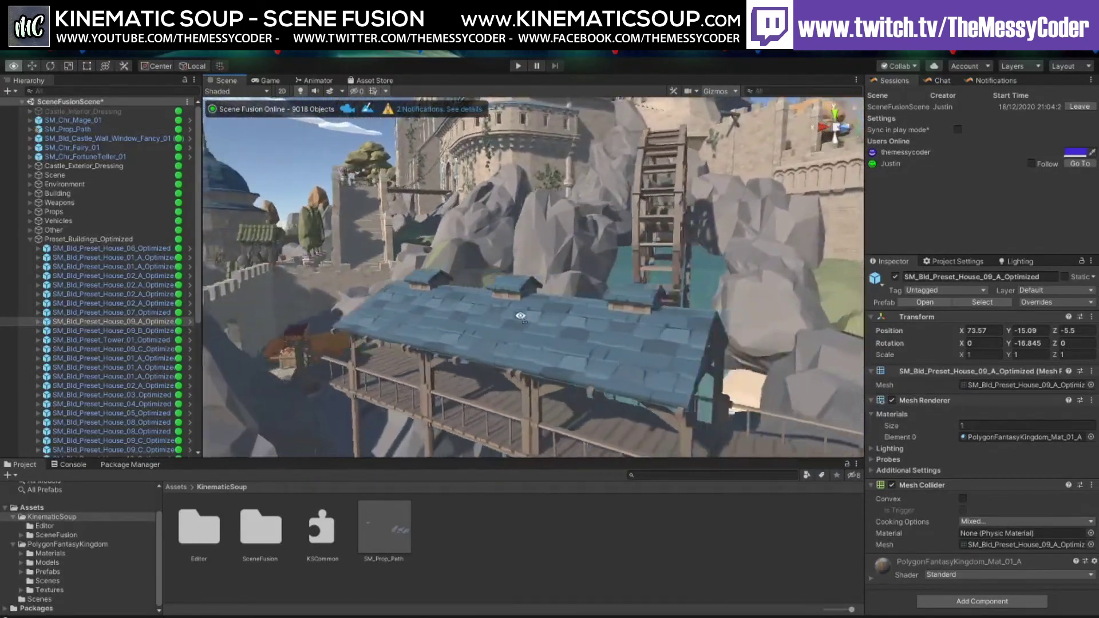
right_drag(467, 314, 471, 309)
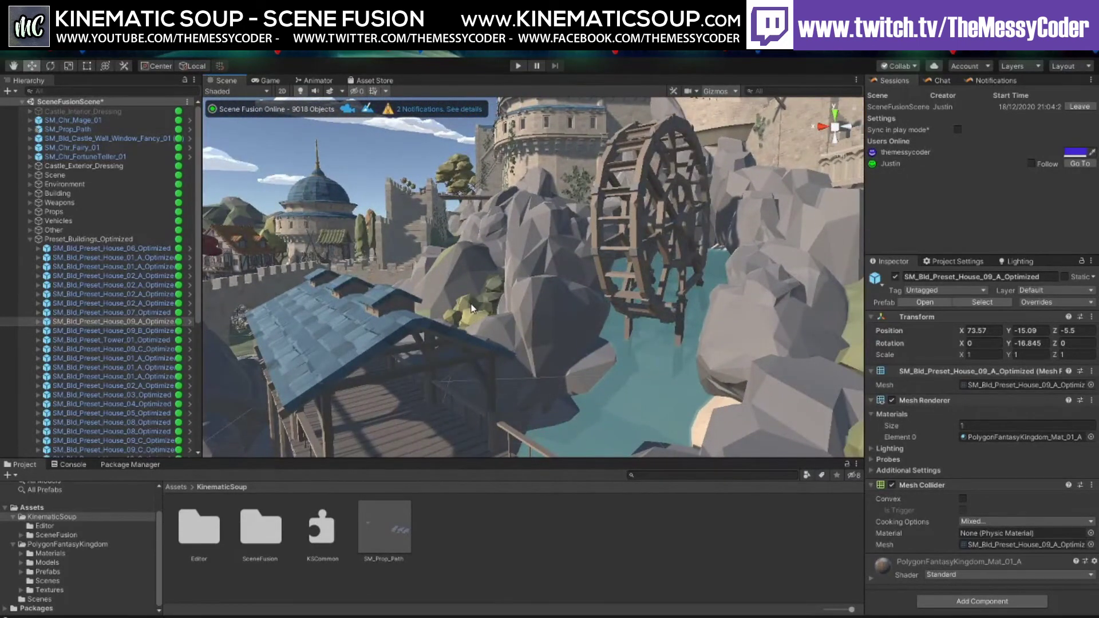
right_drag(679, 266, 628, 304)
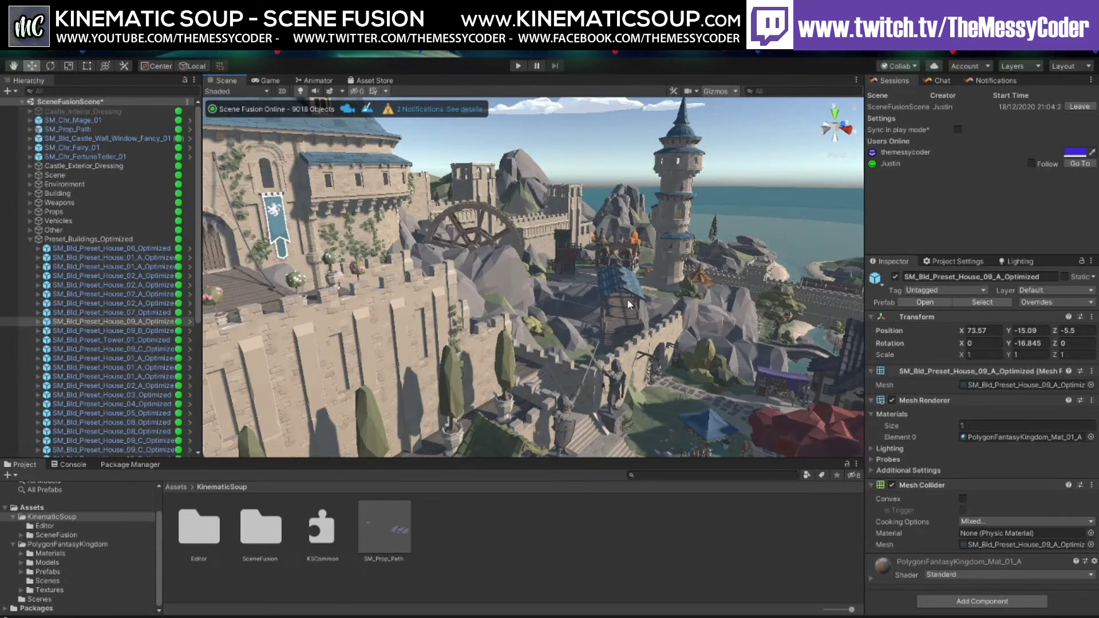
right_drag(627, 299, 545, 291)
right_drag(614, 279, 430, 292)
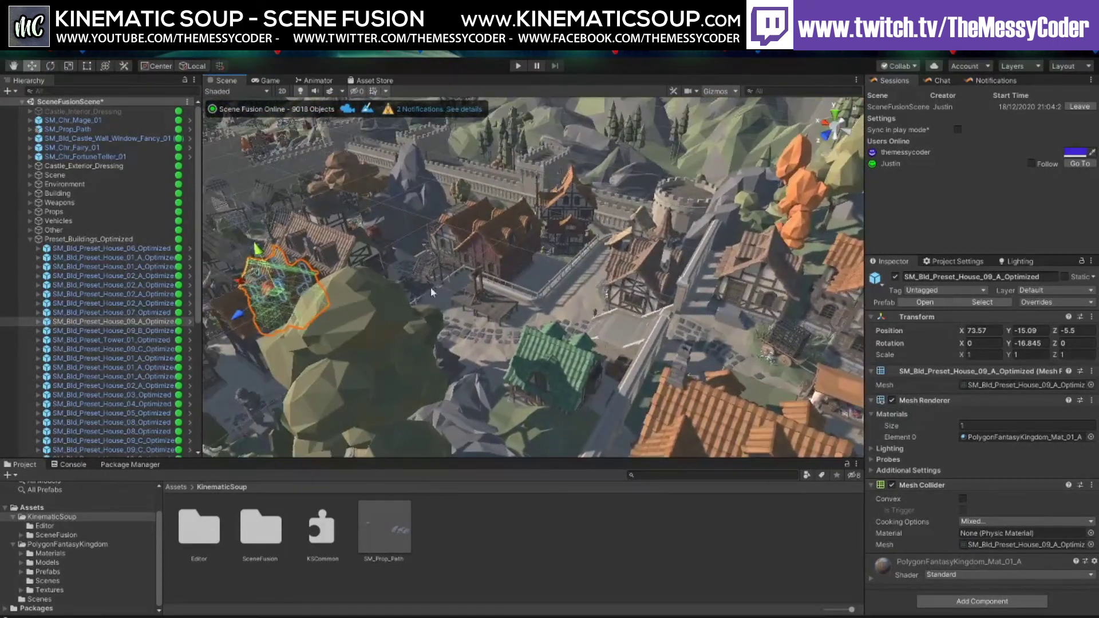
click(561, 373)
right_drag(561, 373, 491, 273)
Orbit around the castle to face its towered front up close
alt+drag(472, 271, 451, 270)
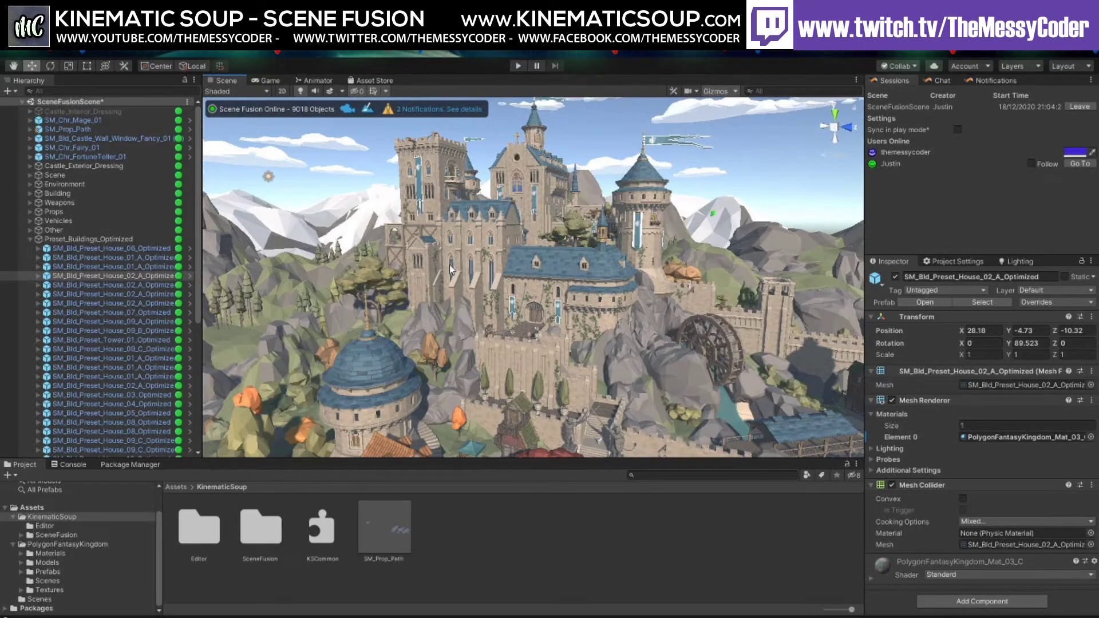
alt+drag(344, 251, 511, 286)
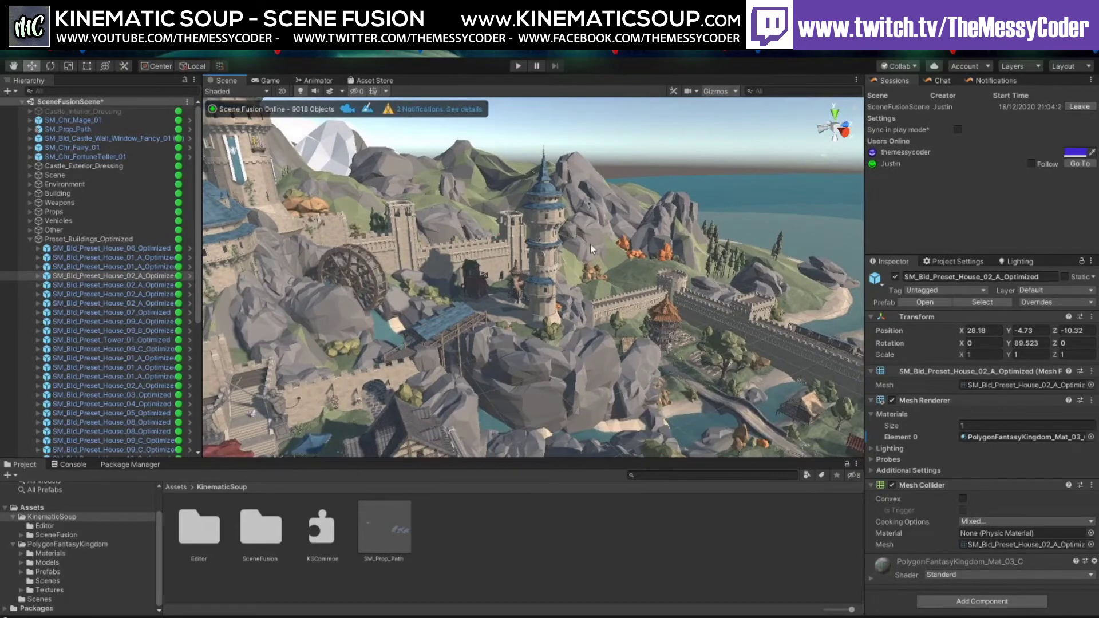
mouse_move(590, 245)
alt+mouse_down()
mouse_move(445, 235)
mouse_move(683, 205)
mouse_move(582, 246)
mouse_move(586, 265)
alt+mouse_up()
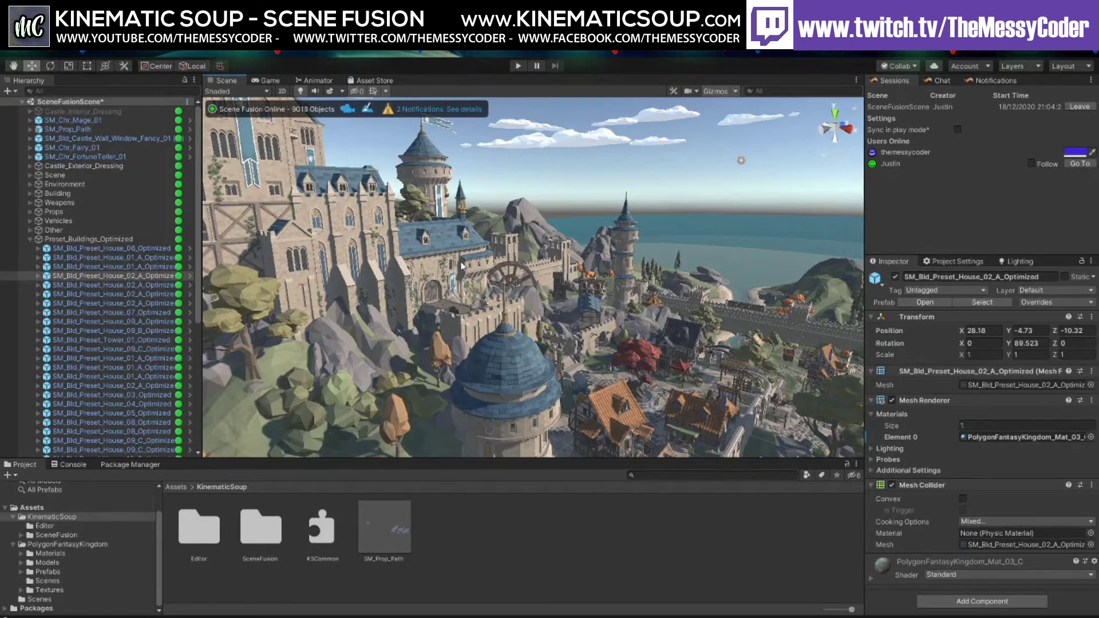
alt+drag(476, 270, 277, 235)
Zoom and turn the view to look across the castle's towers and blue roofs
scroll(272, 240, up, 4)
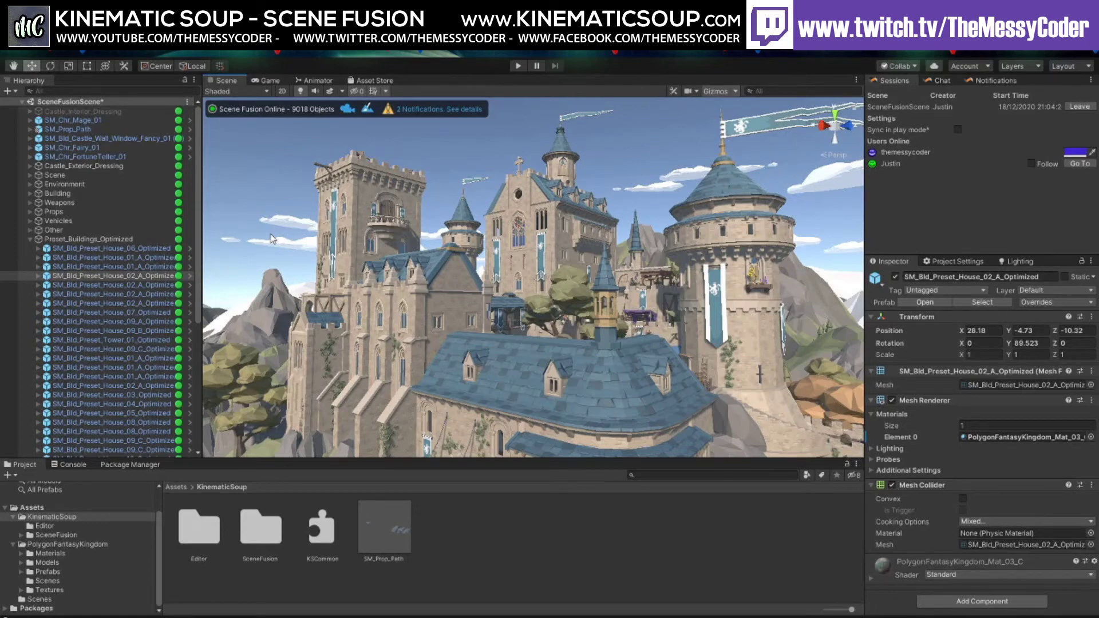
right_drag(283, 200, 327, 185)
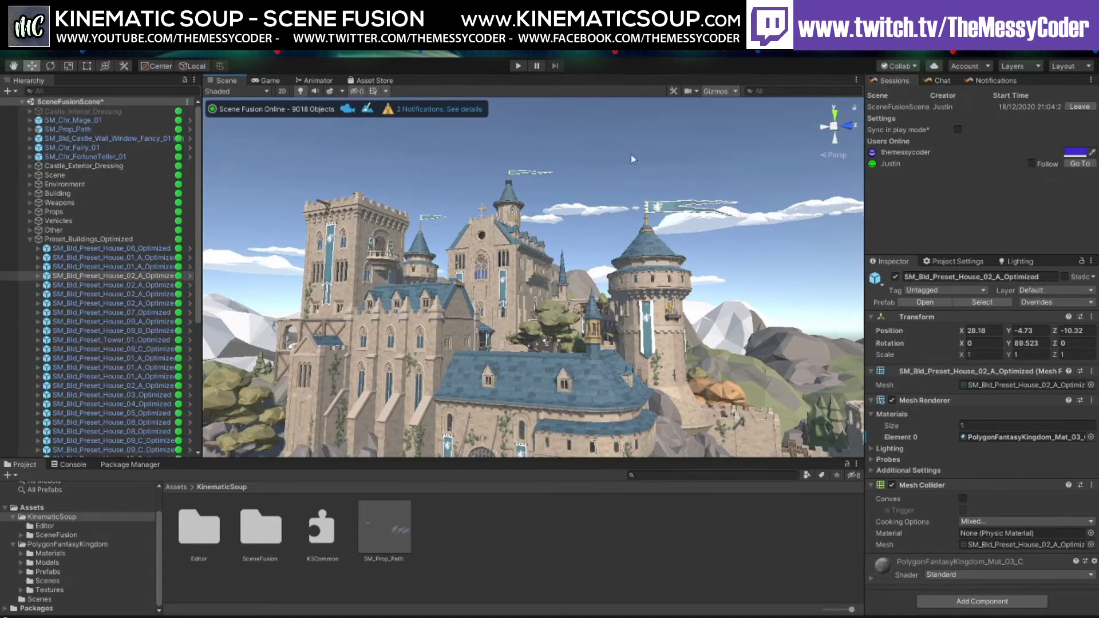
Orbit around the castle out to a high overview among the mountains
alt+drag(338, 195, 524, 243)
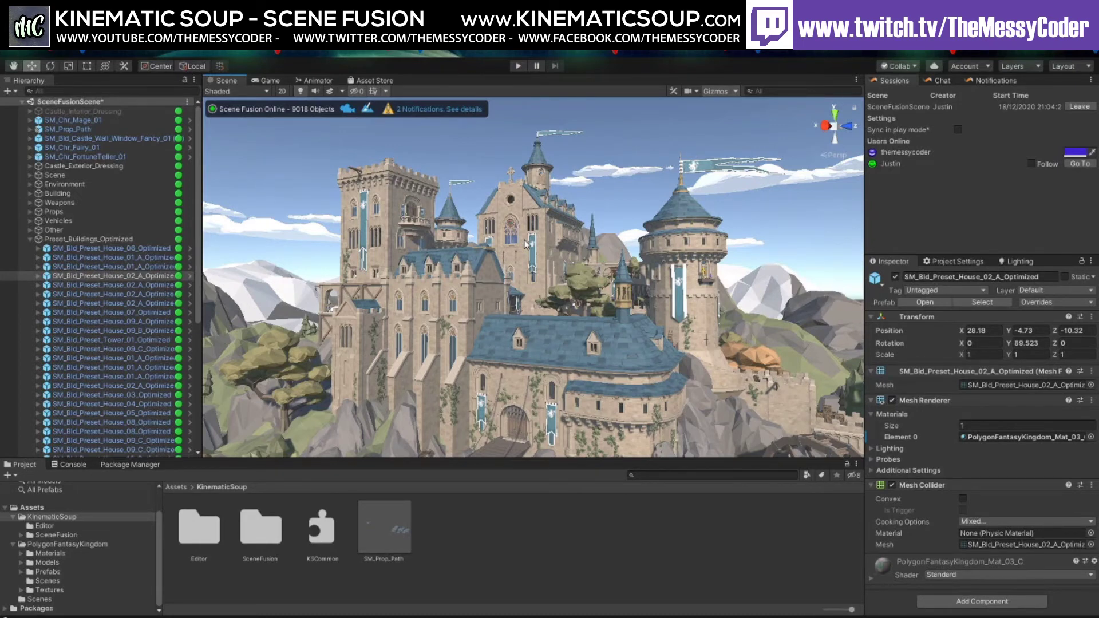
alt+drag(551, 249, 520, 246)
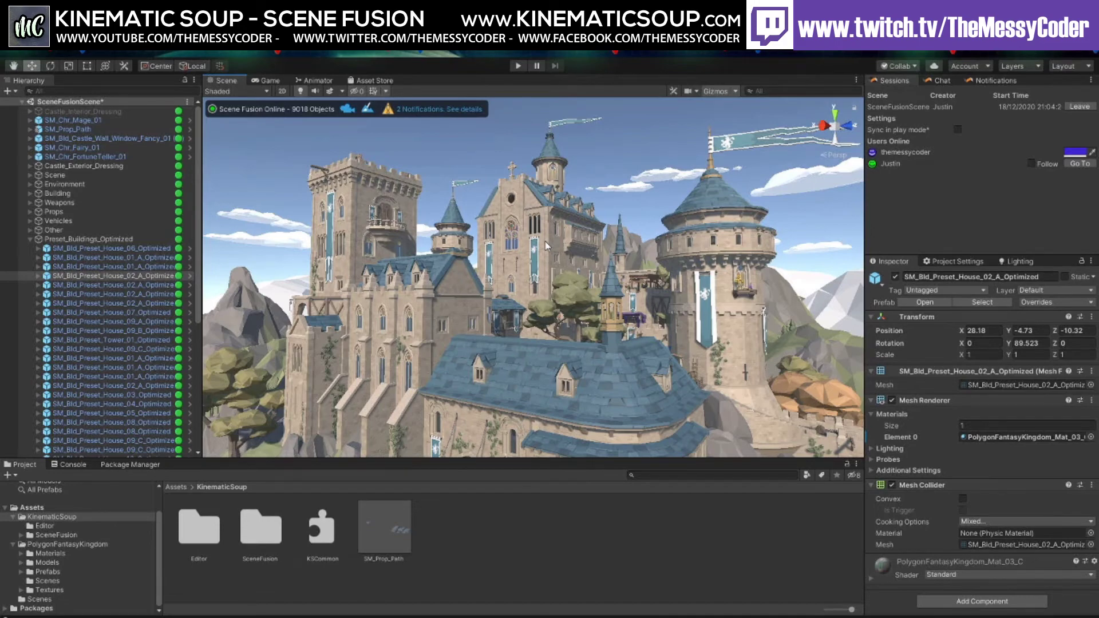
alt+drag(575, 276, 526, 337)
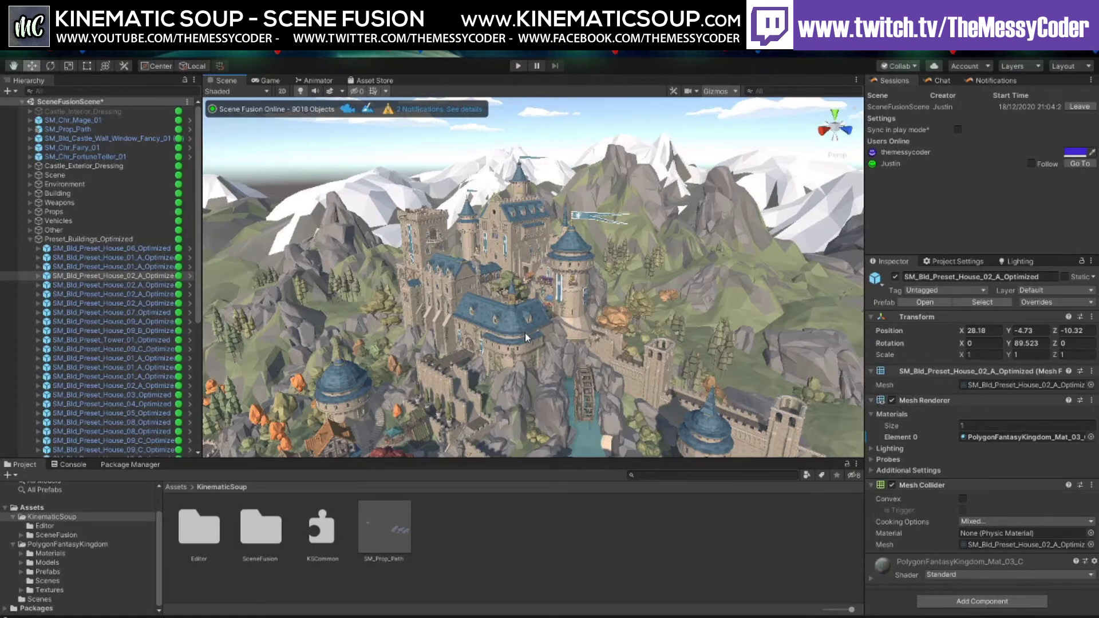
Aim at the blue roof, fly forward, and orbit down onto the castle buildings
right_drag(526, 291, 656, 245)
key(w)
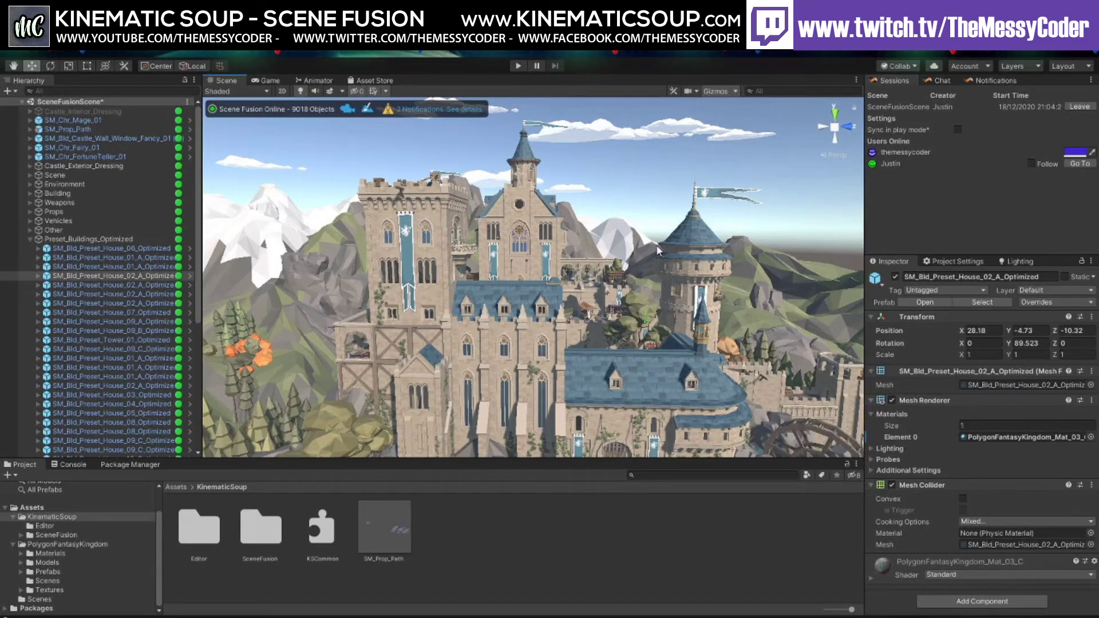
alt+drag(656, 245, 633, 267)
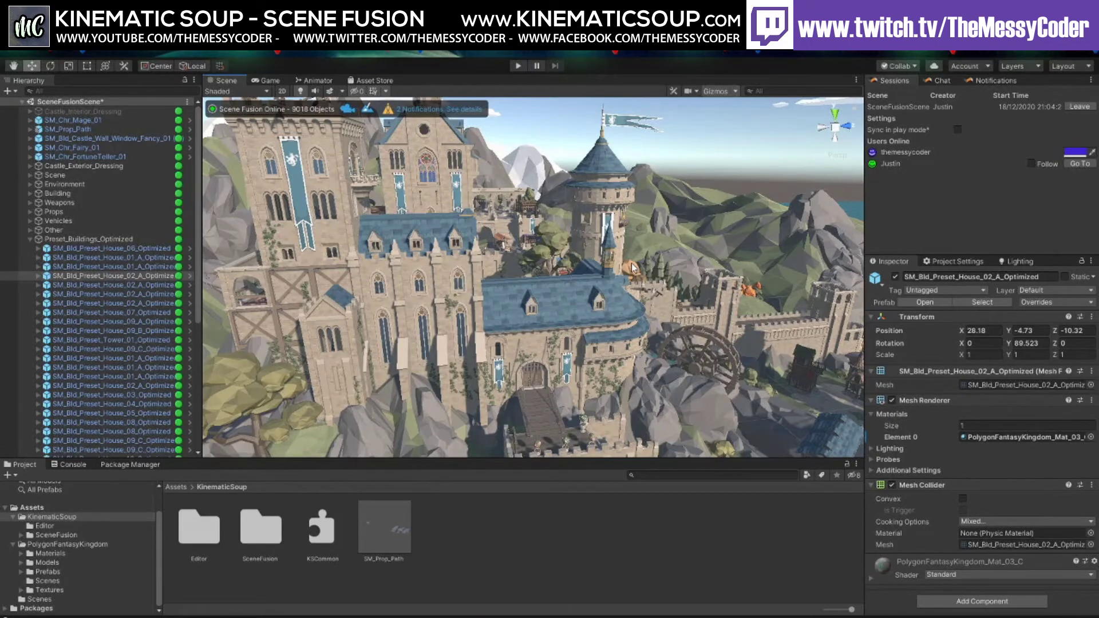
Zoom in on the blue roof, then swing the view over to the castle's outer wall
alt+drag(595, 281, 599, 282)
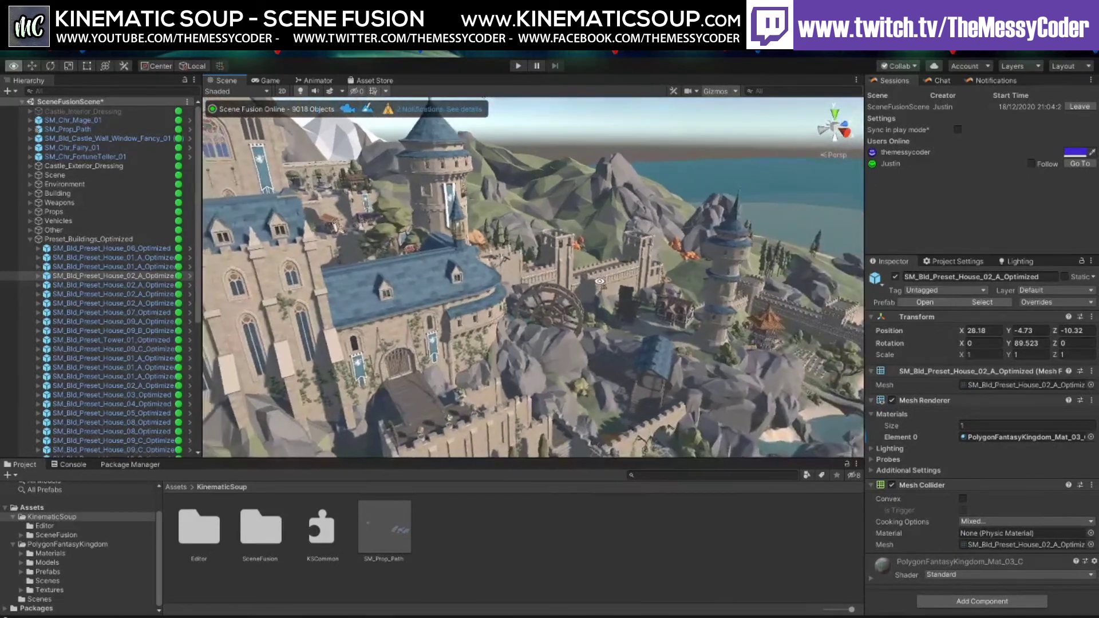
scroll(599, 282, up, 6)
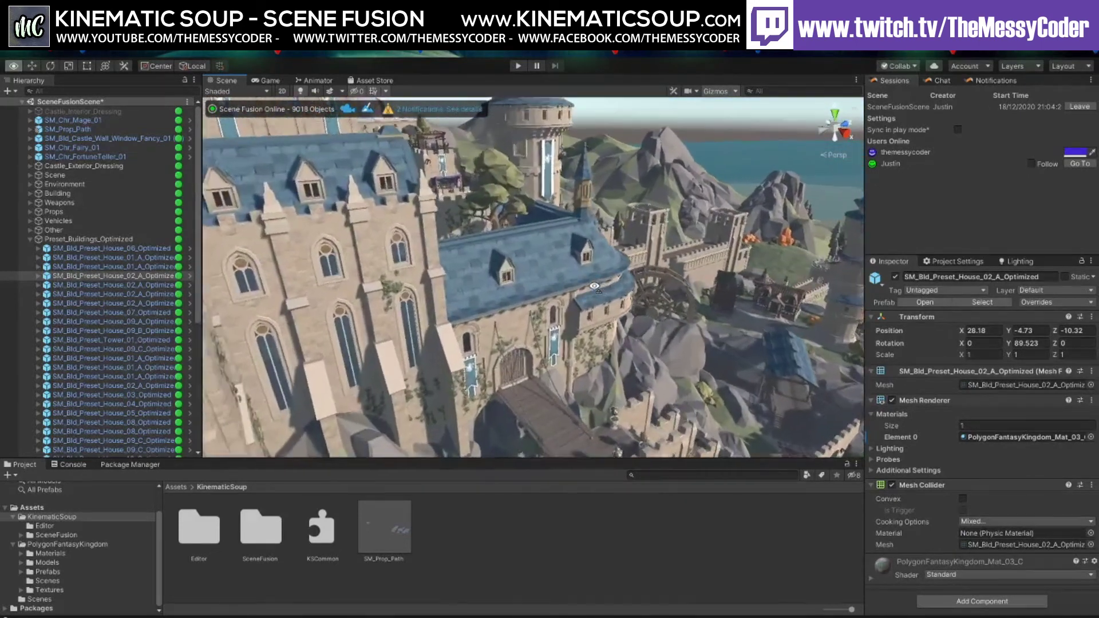
scroll(595, 286, up, 10)
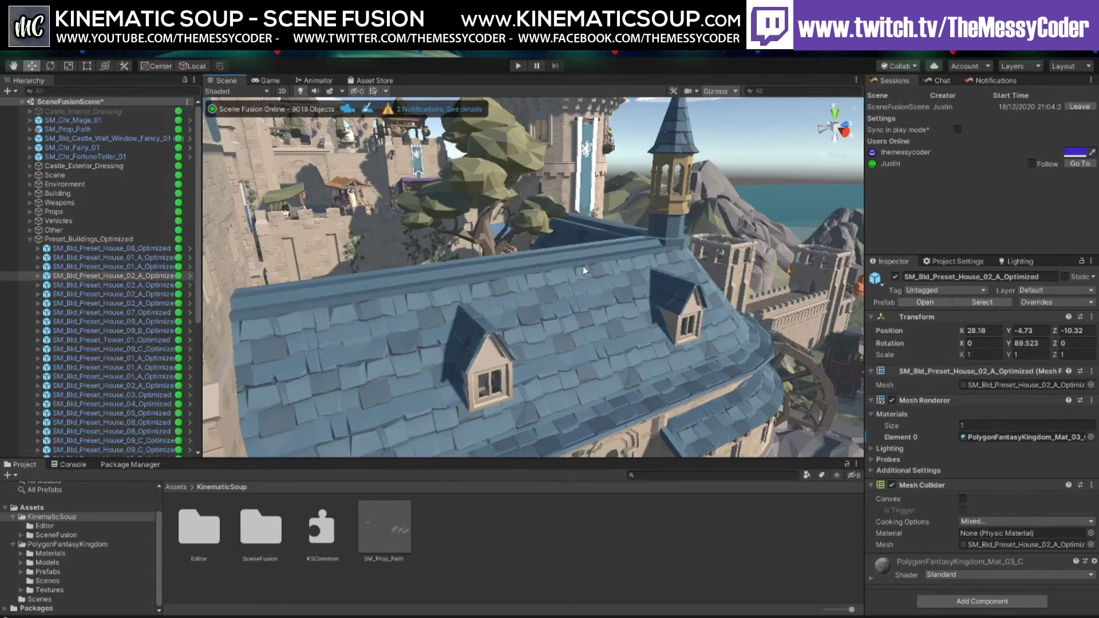
right_drag(585, 265, 675, 309)
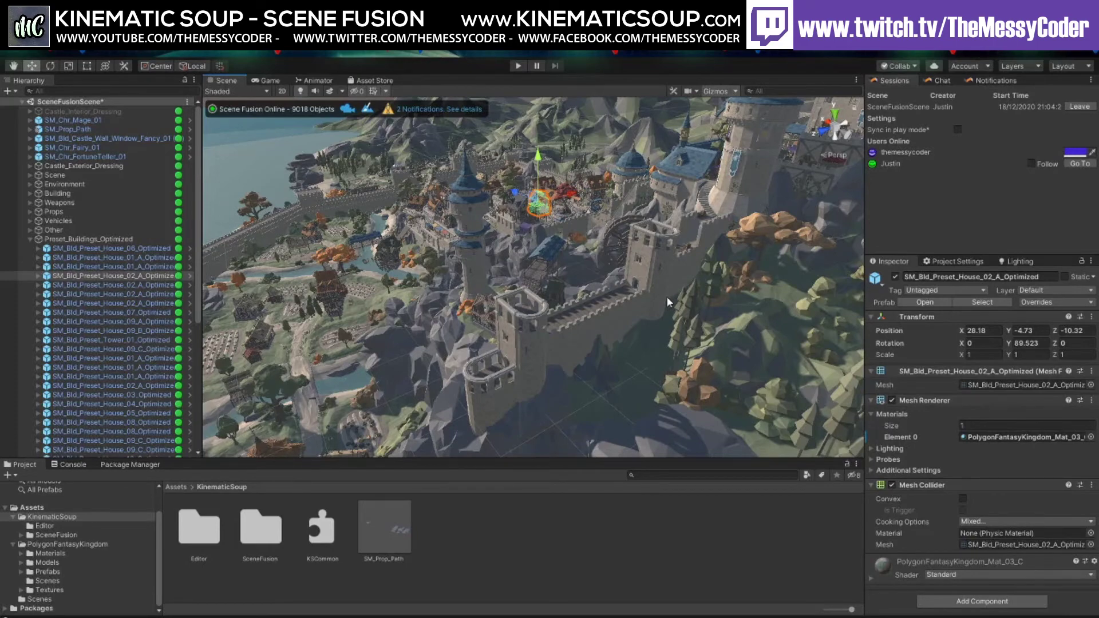
Select the wall tower's stone pillar and wooden floor piece, then tilt the view toward the horizon
click(653, 261)
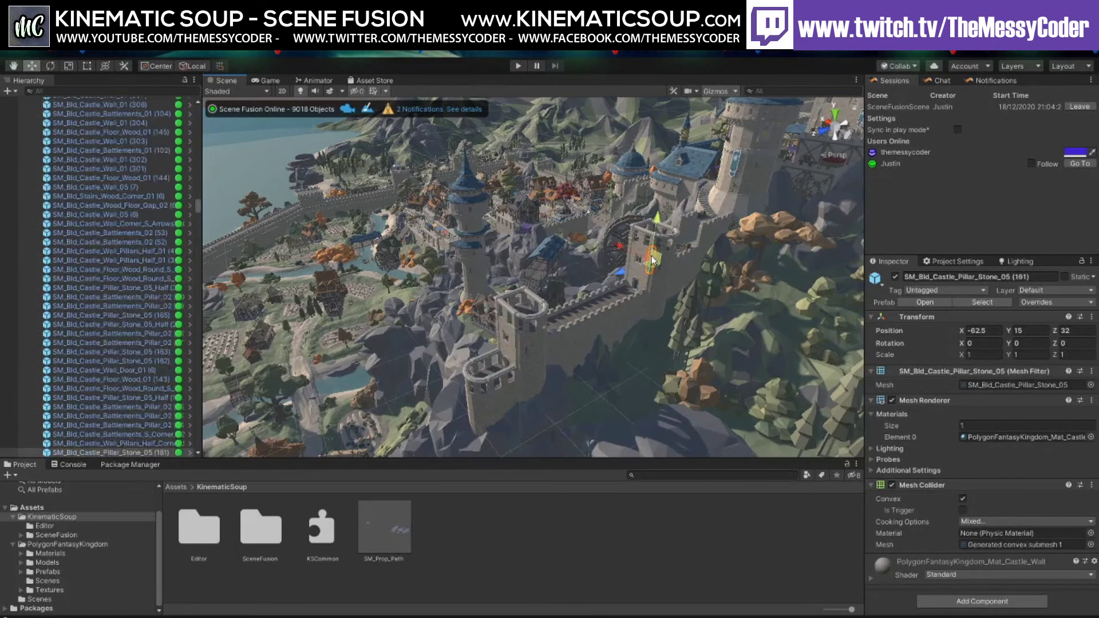
click(519, 318)
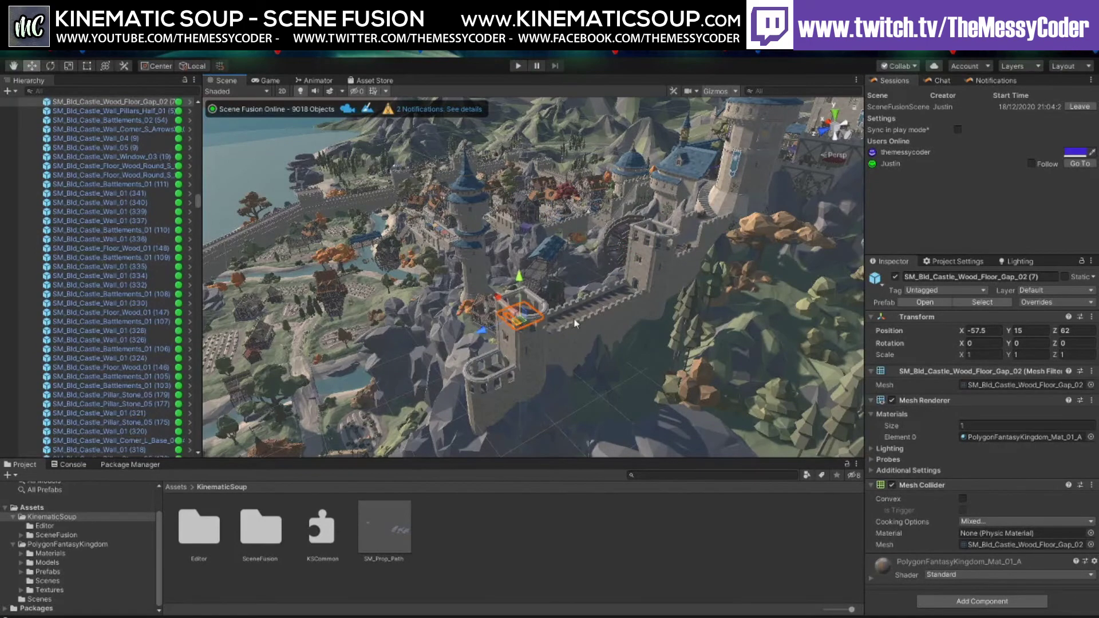
alt+drag(575, 324, 593, 298)
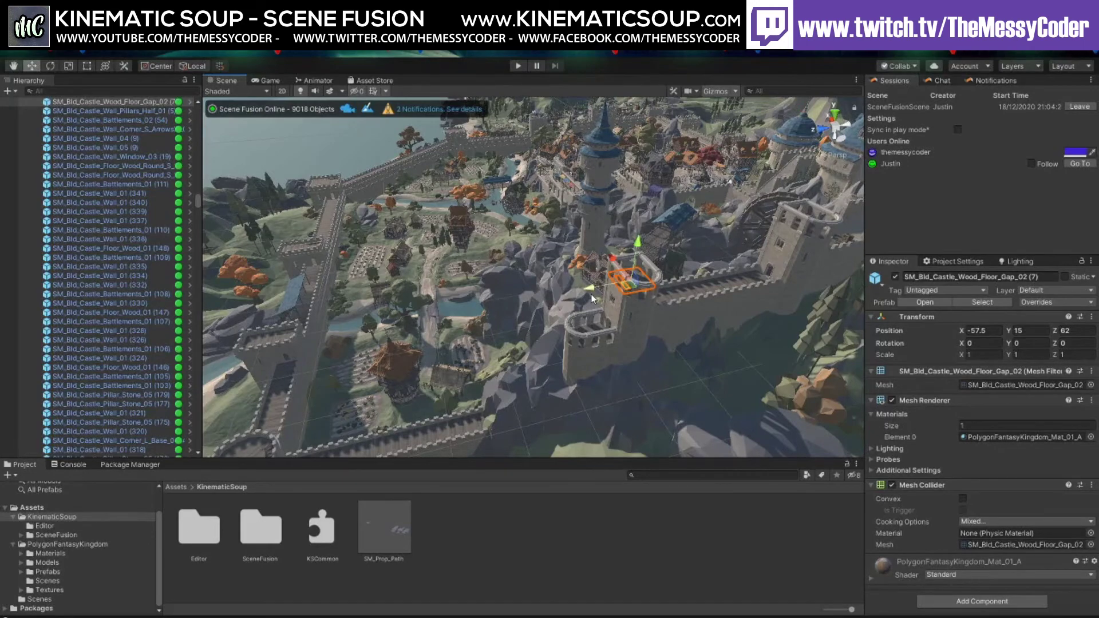
right_drag(593, 298, 919, 169)
Jump to the other collaborator's viewpoint and turn toward the castle gate and tower
click(1080, 164)
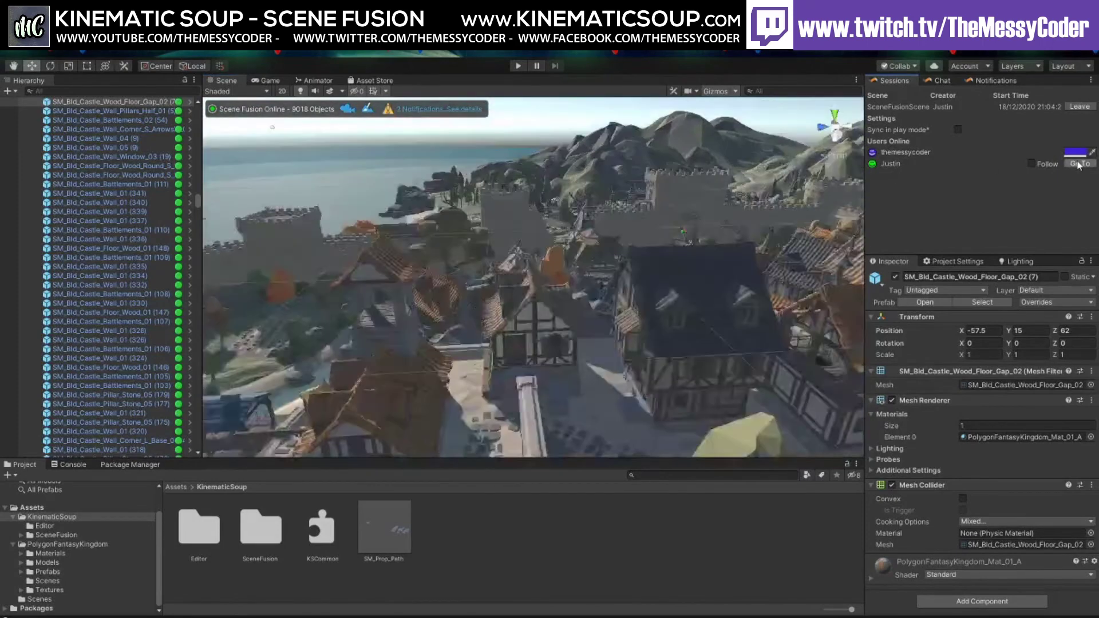
right_drag(641, 143, 771, 206)
right_drag(623, 238, 511, 240)
right_drag(645, 218, 625, 300)
Fly back and up along the castle wall until it fills the foreground
click(512, 291)
right_drag(513, 291, 598, 214)
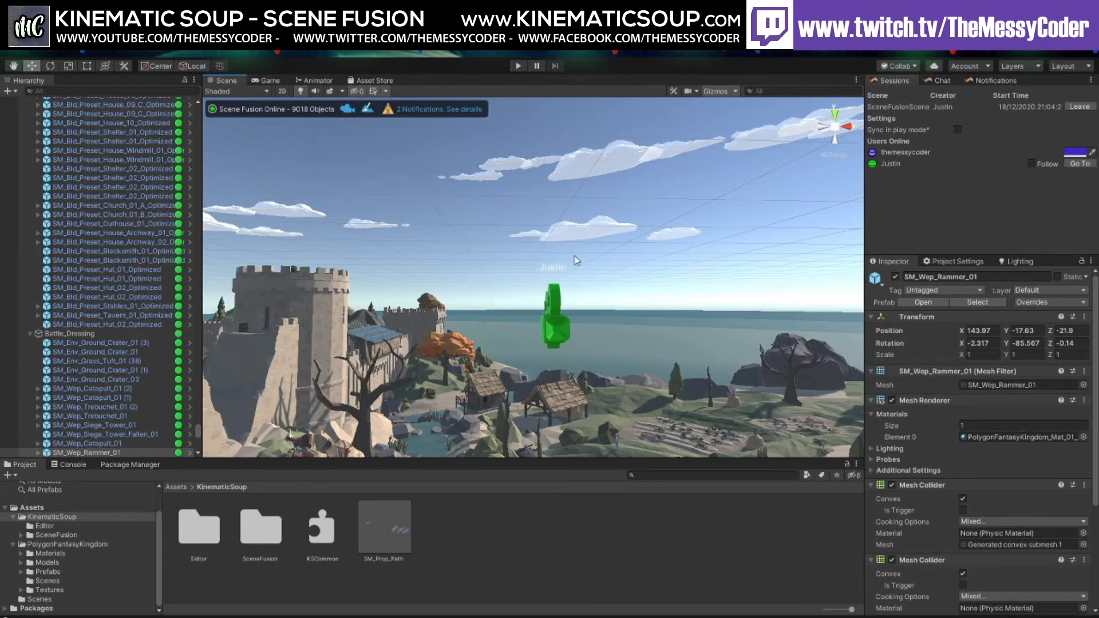
right_drag(634, 214, 487, 279)
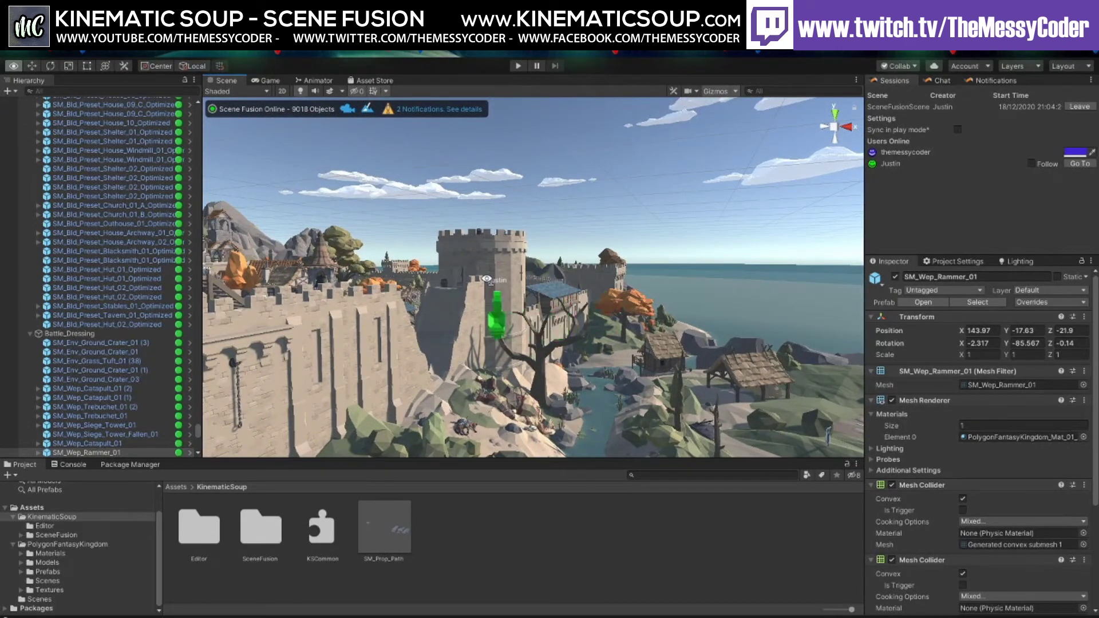
right_drag(486, 279, 611, 292)
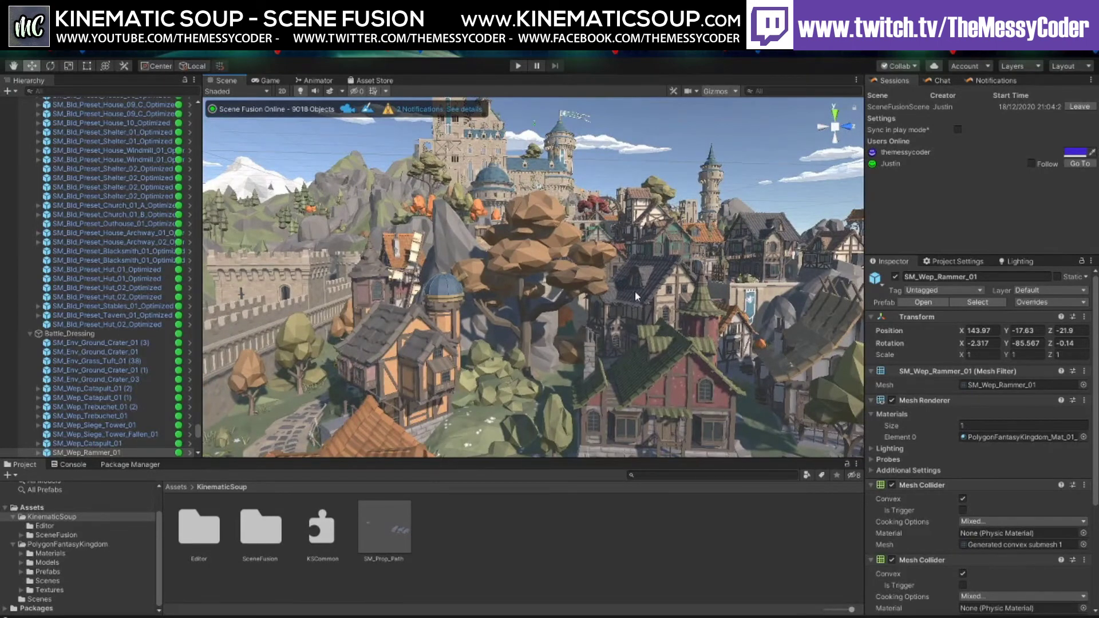
alt+drag(634, 290, 629, 314)
key(s)
mouse_move(629, 313)
right_down()
mouse_move(595, 259)
mouse_move(638, 307)
right_up()
Raise the destroyed-wall rubble piece and shift it along Z to 119.75, -3.5, 1.23
click(602, 342)
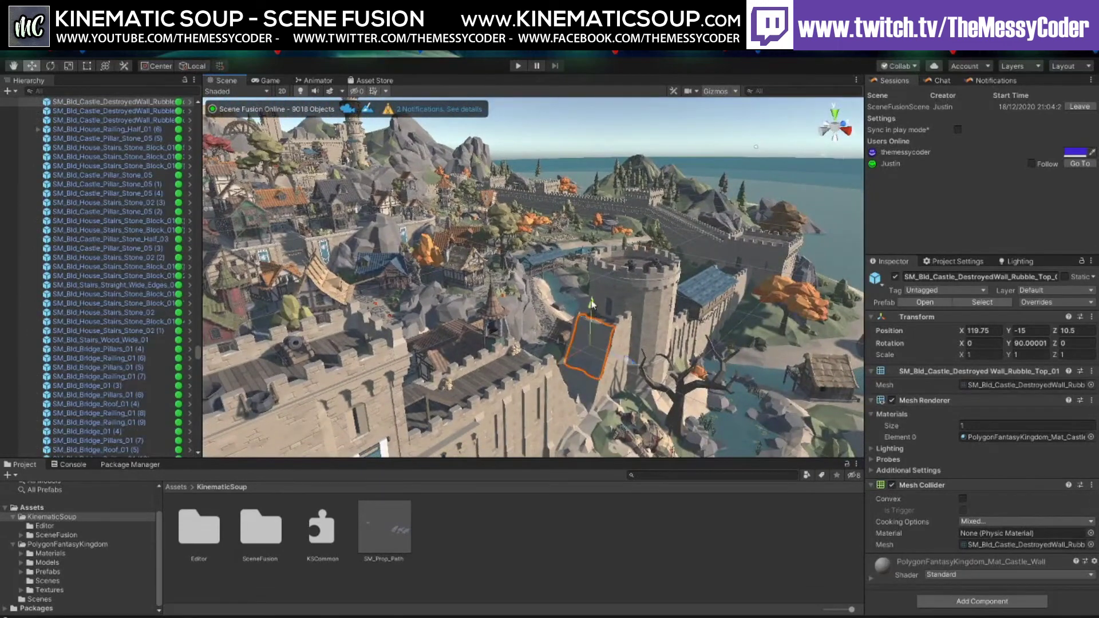
drag(592, 304, 595, 222)
drag(595, 260, 597, 206)
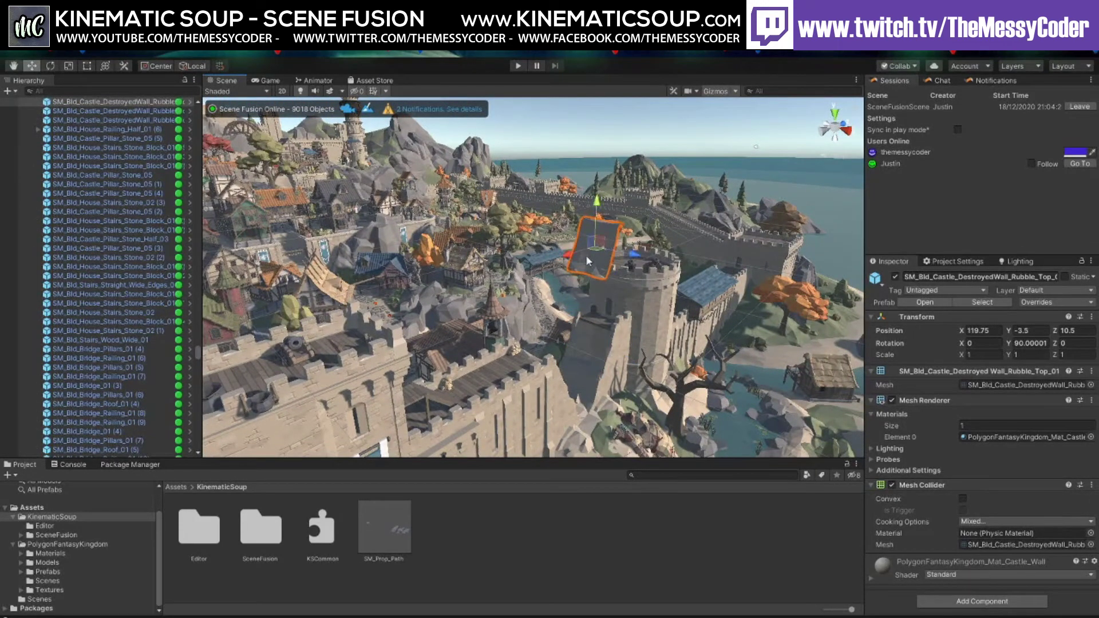
drag(558, 261, 655, 272)
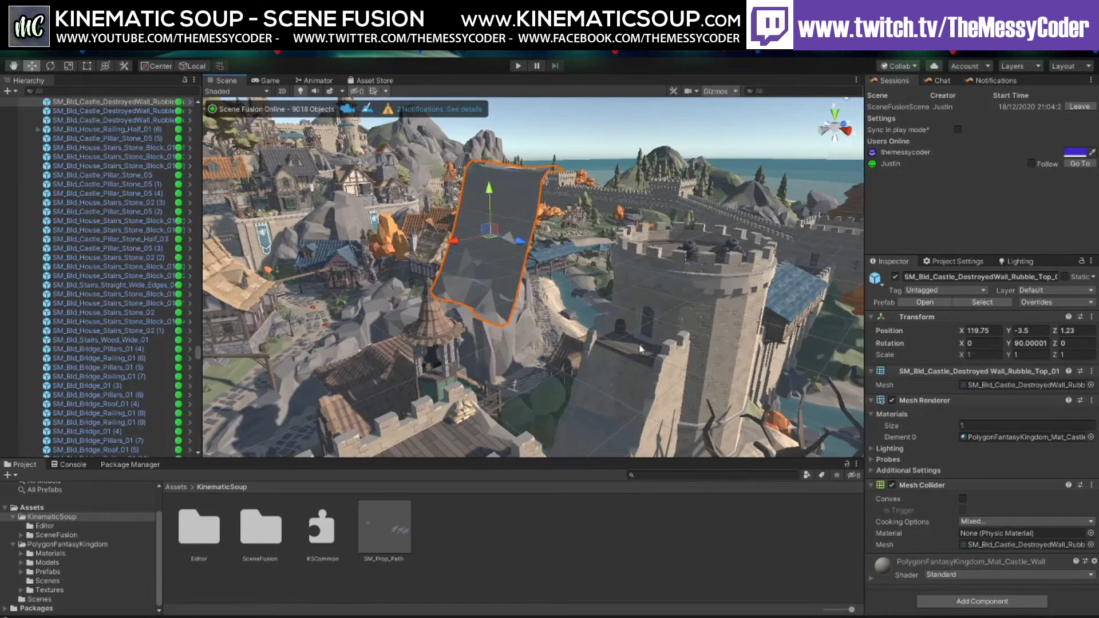
Raise wooden floor piece SM_Bld_Castle_Floor_Wood_01 (225) onto the tower top at Y 5.68
click(645, 327)
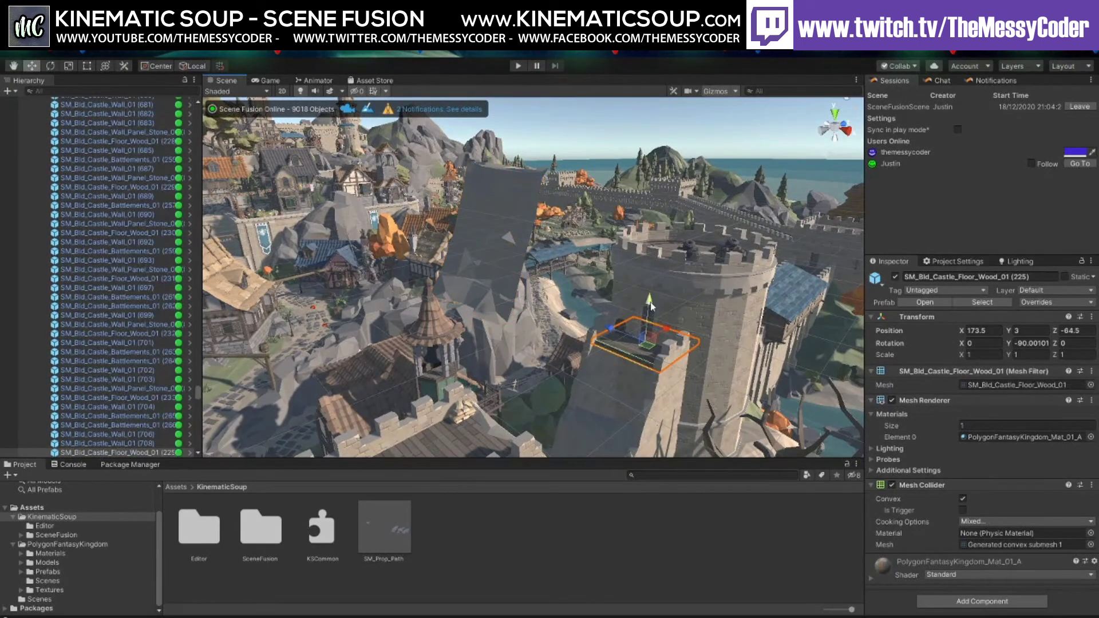
drag(650, 306, 653, 270)
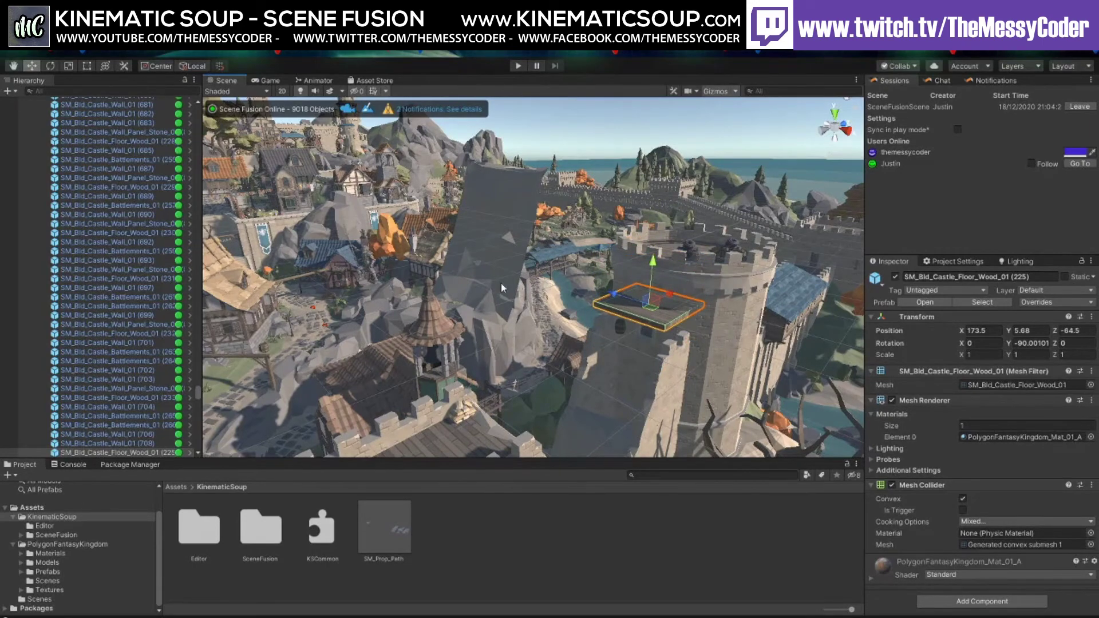
alt+drag(502, 288, 536, 245)
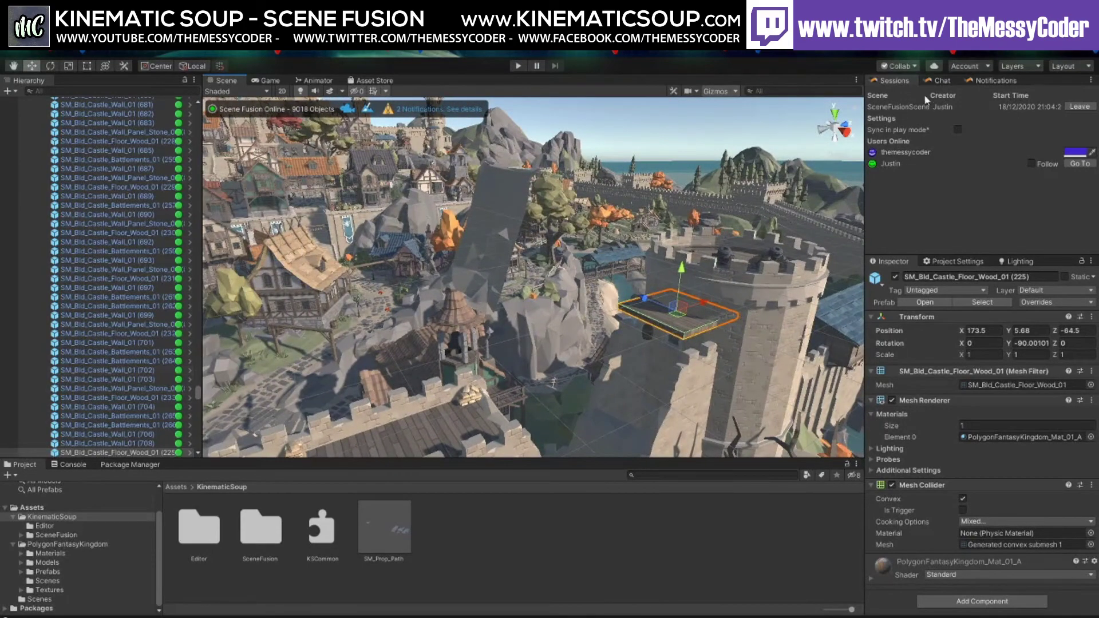
Post the rubble wall and wooden floor pieces to the session chat as #select (2), then deselect
click(940, 81)
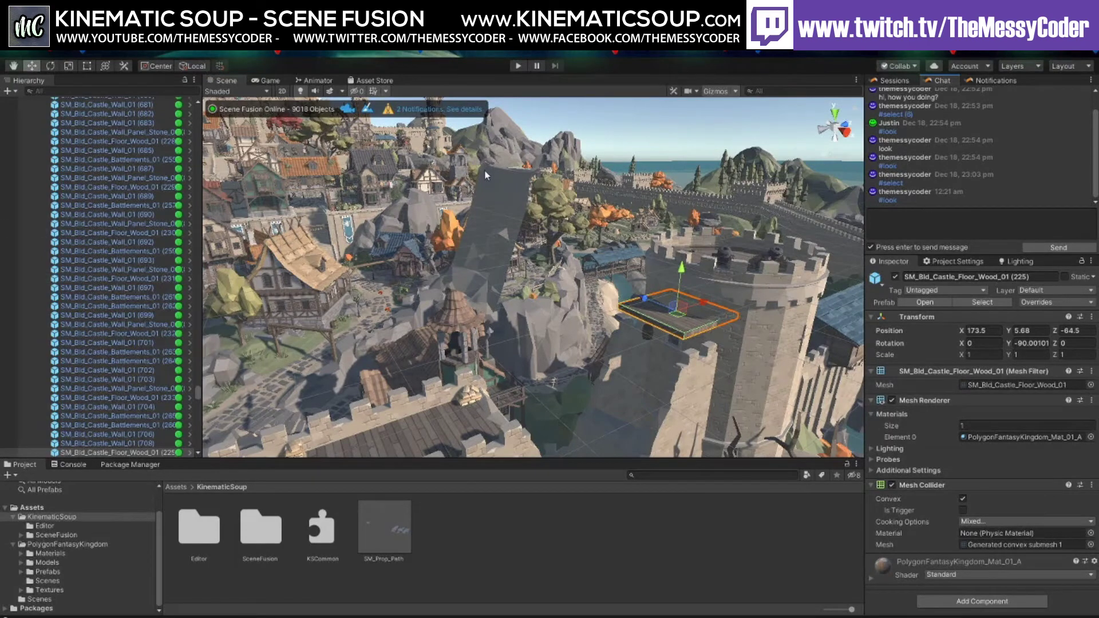
click(492, 217)
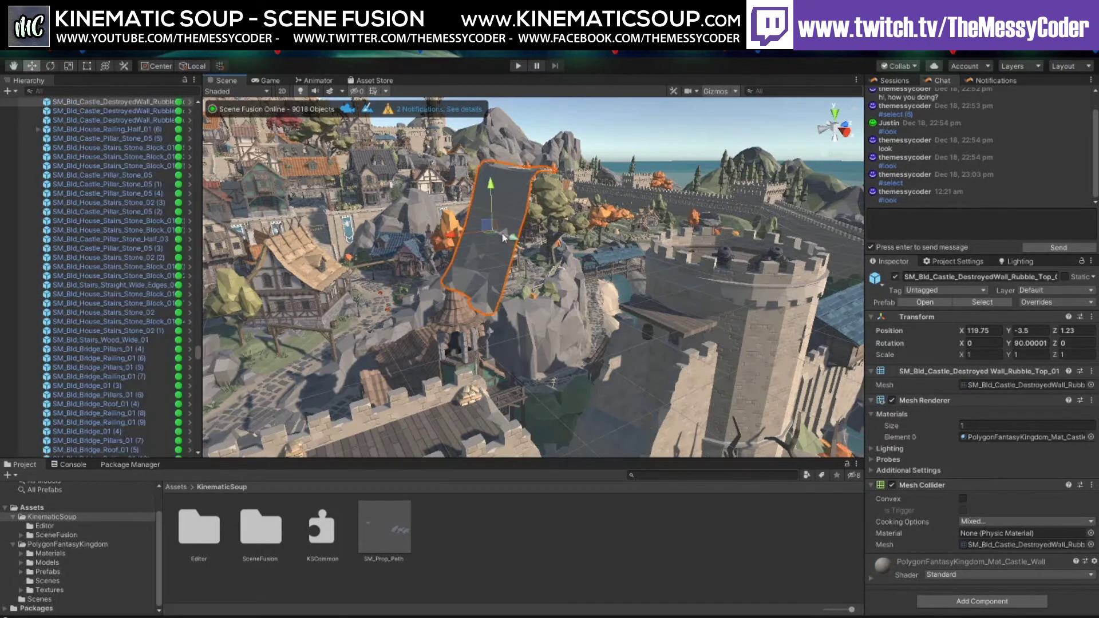
shift+click(668, 314)
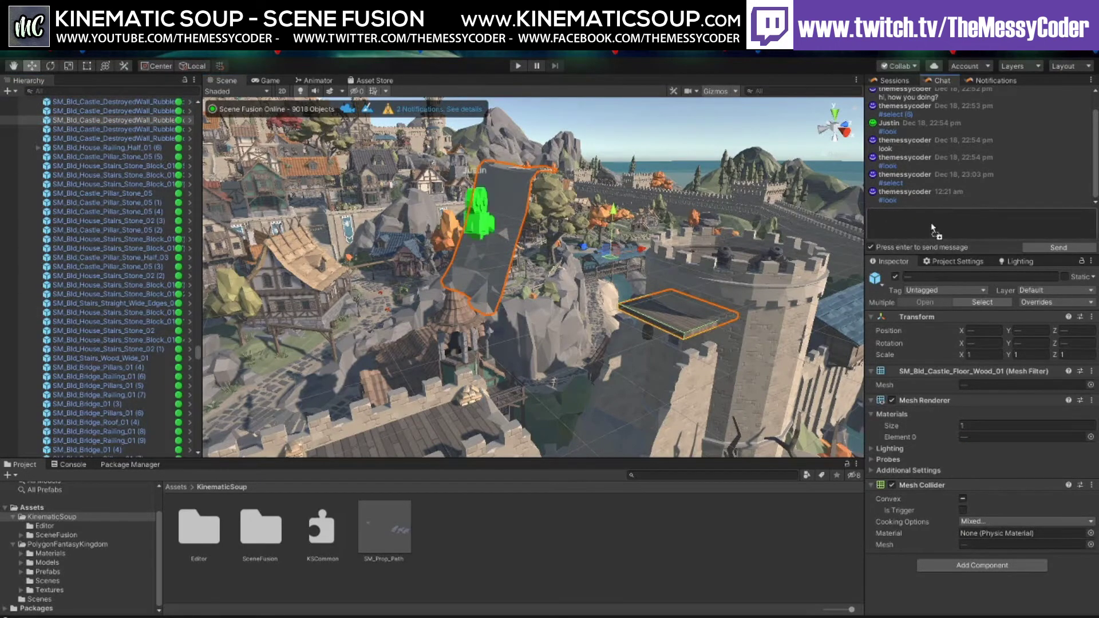
drag(932, 225, 901, 215)
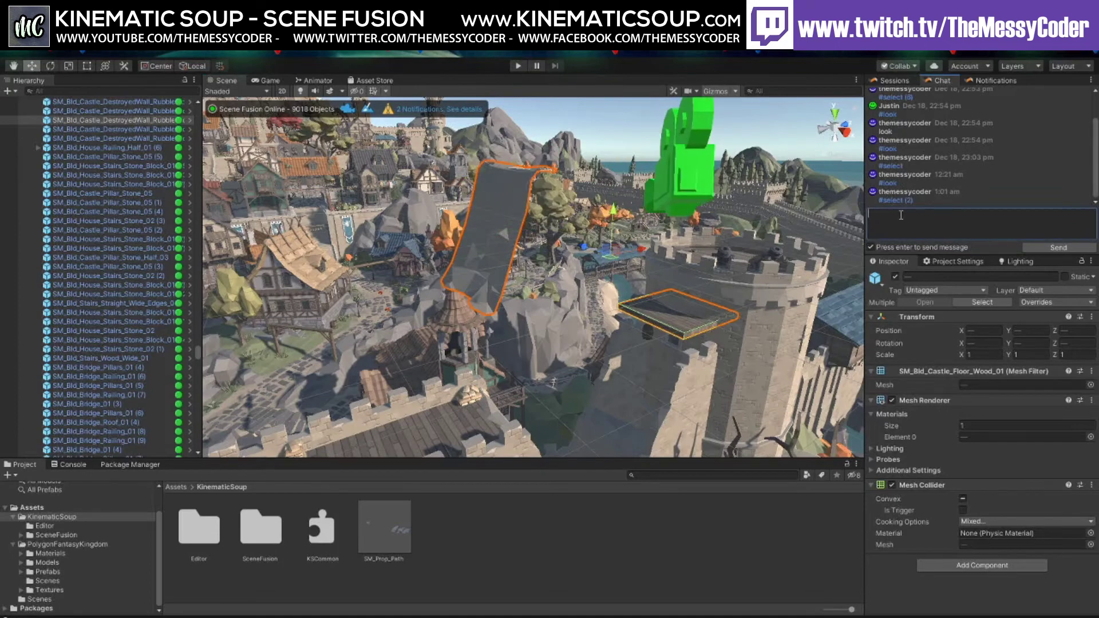
click(596, 122)
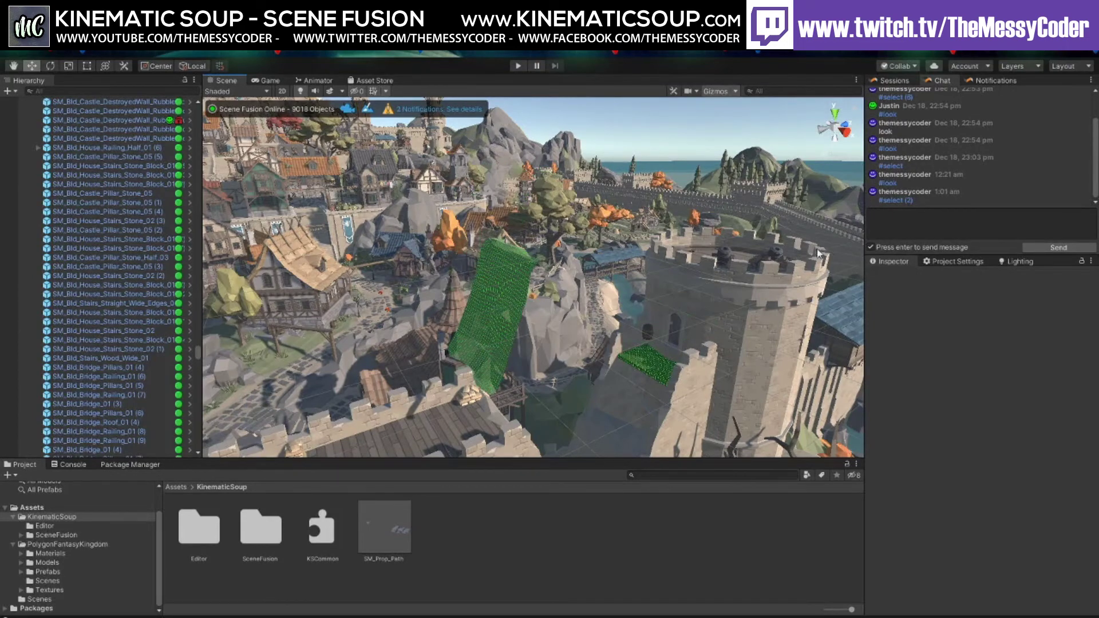
Frame the rubble top, lower it into the castle wall gap, and nudge it along Z
alt+drag(771, 207, 777, 226)
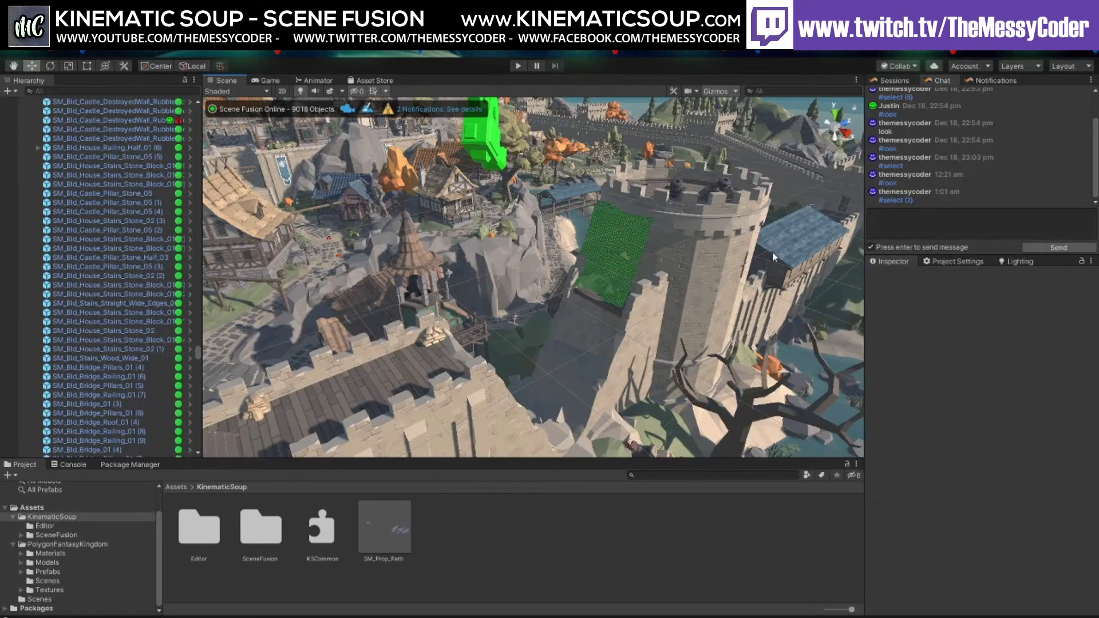
right_drag(528, 191, 583, 180)
click(582, 180)
key(f)
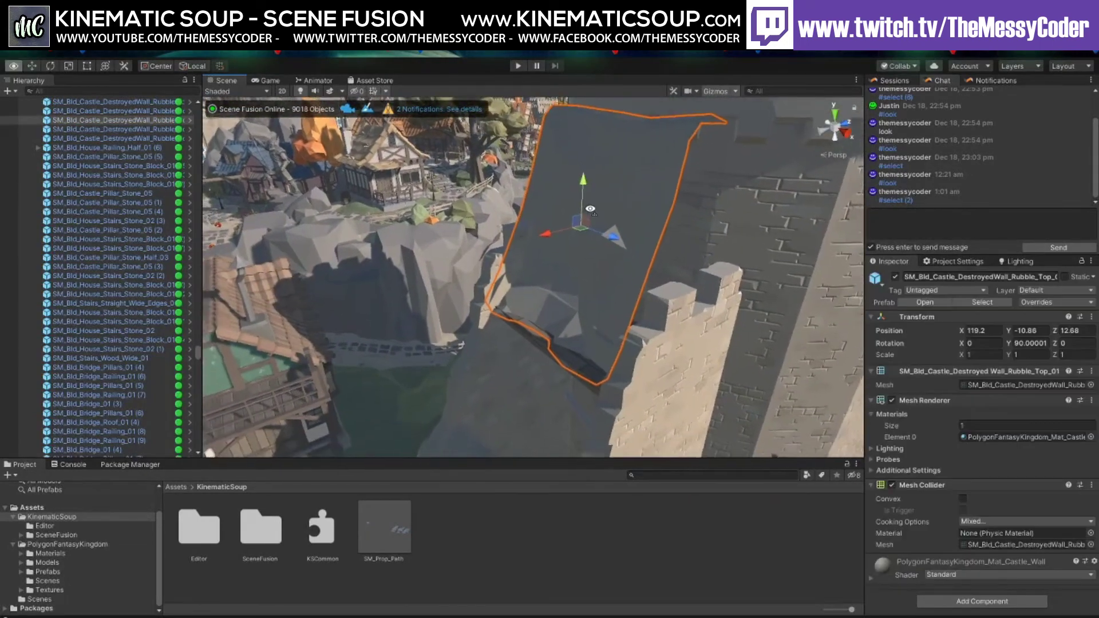
drag(579, 191, 552, 422)
alt+drag(520, 369, 607, 384)
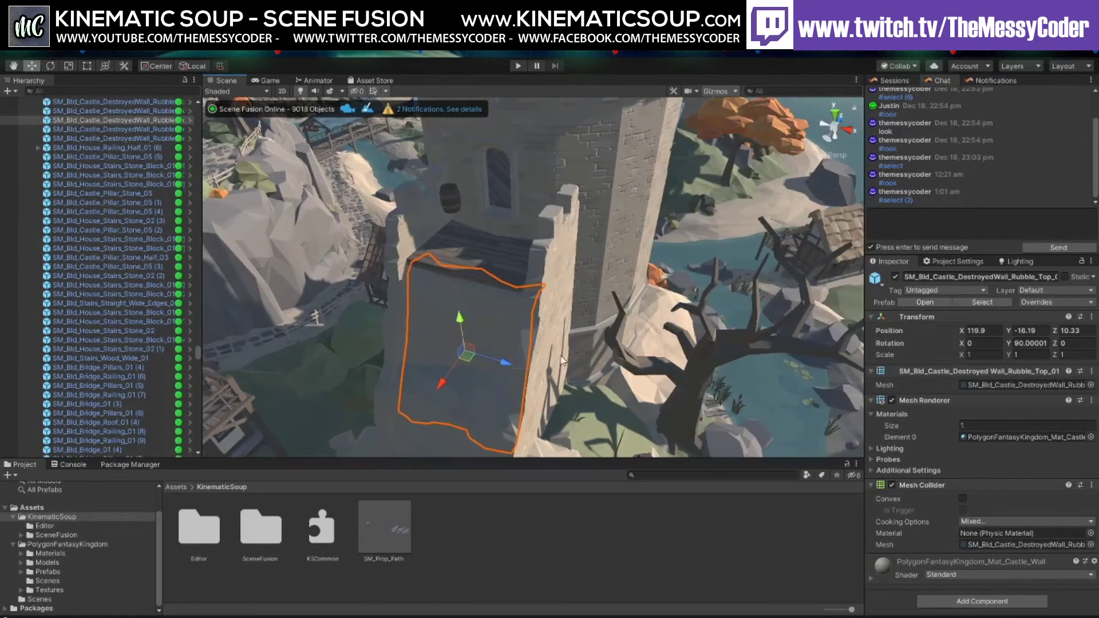
drag(508, 368, 503, 369)
click(496, 575)
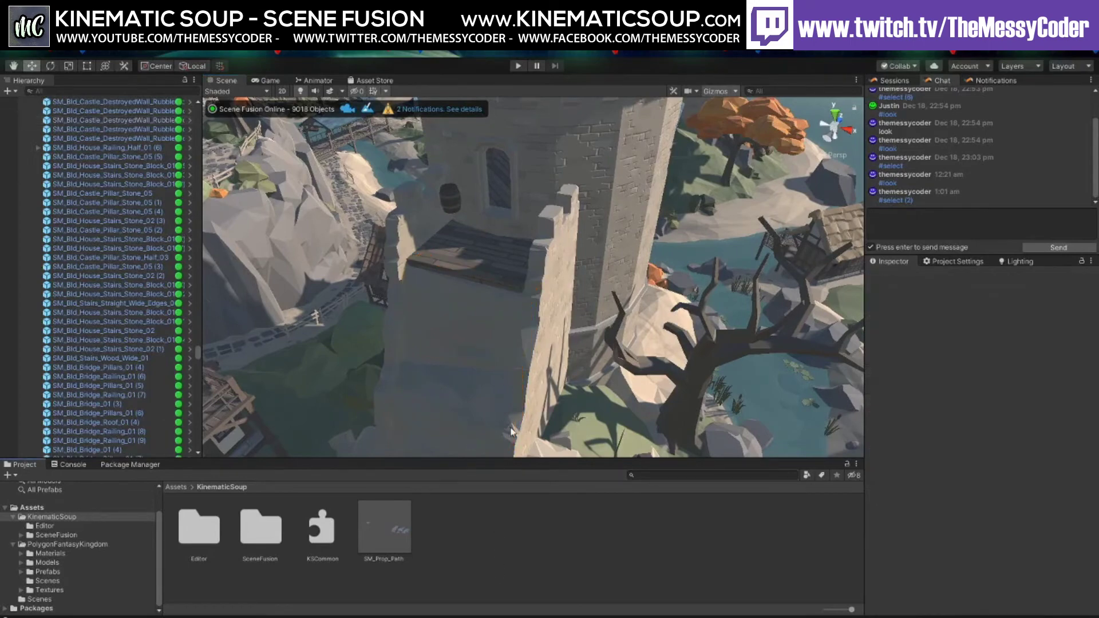
Nudge the wooden floor piece sideways along X to 173.47, resting at Y 2.21
alt+drag(513, 291, 434, 286)
click(407, 256)
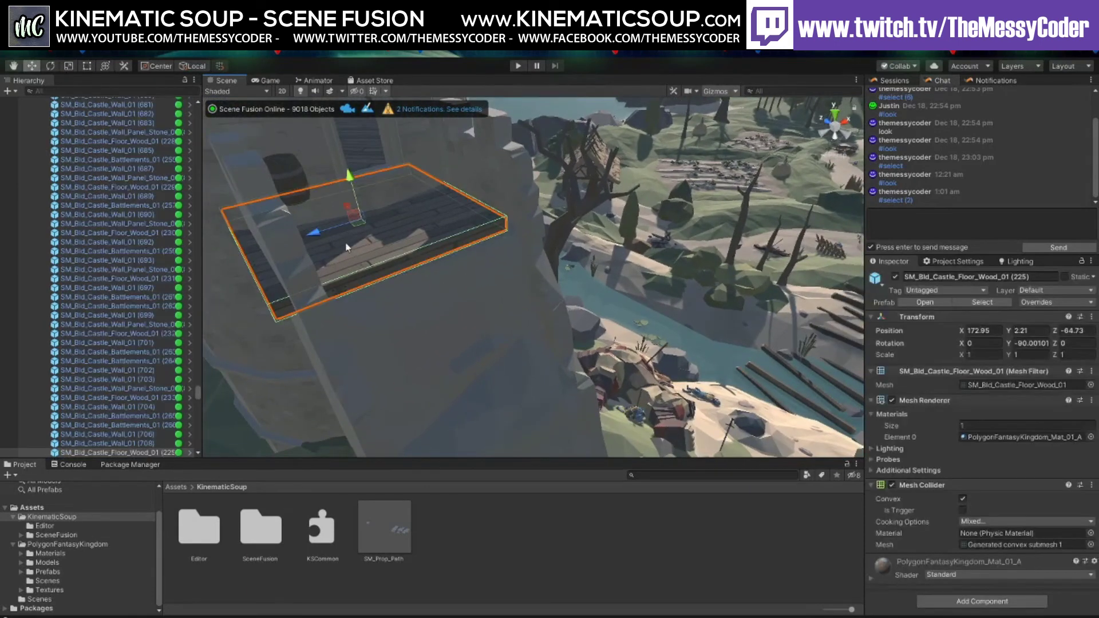
drag(318, 232, 340, 229)
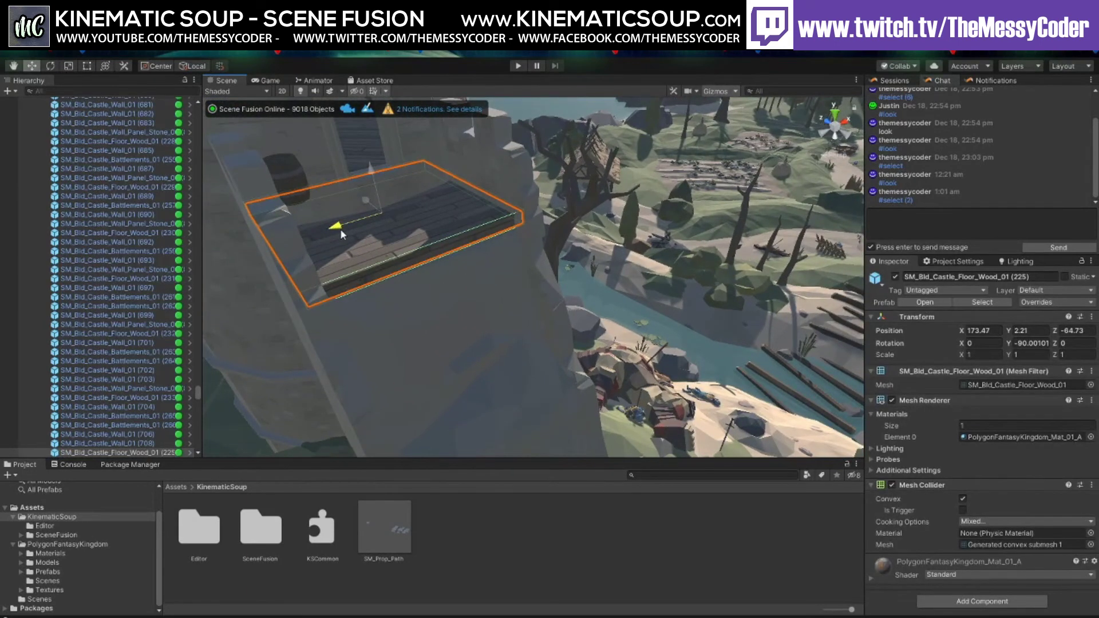
click(585, 558)
alt+drag(457, 286, 380, 316)
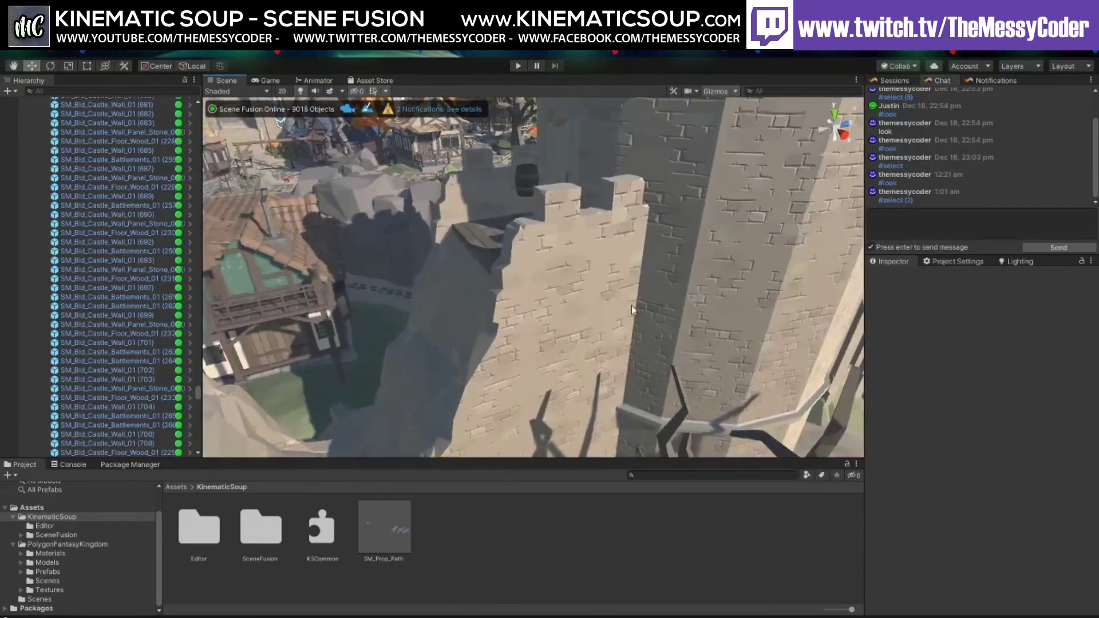
alt+drag(631, 309, 659, 261)
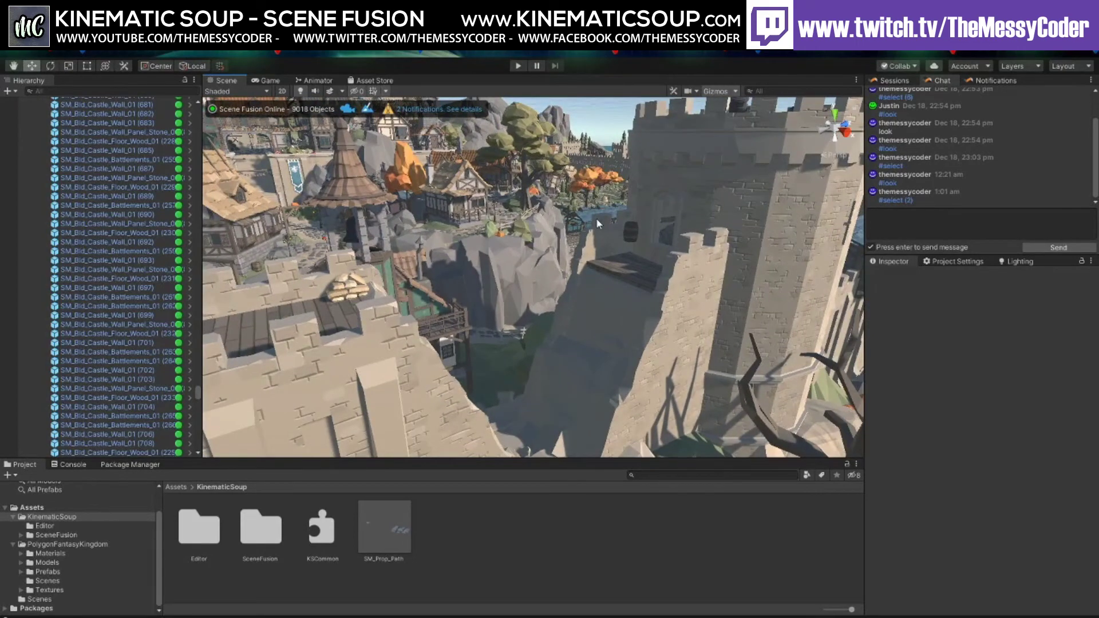
Drag the rubble top up then down until it rests at 119.73, -16.99, 7.3, orbiting to check
click(630, 310)
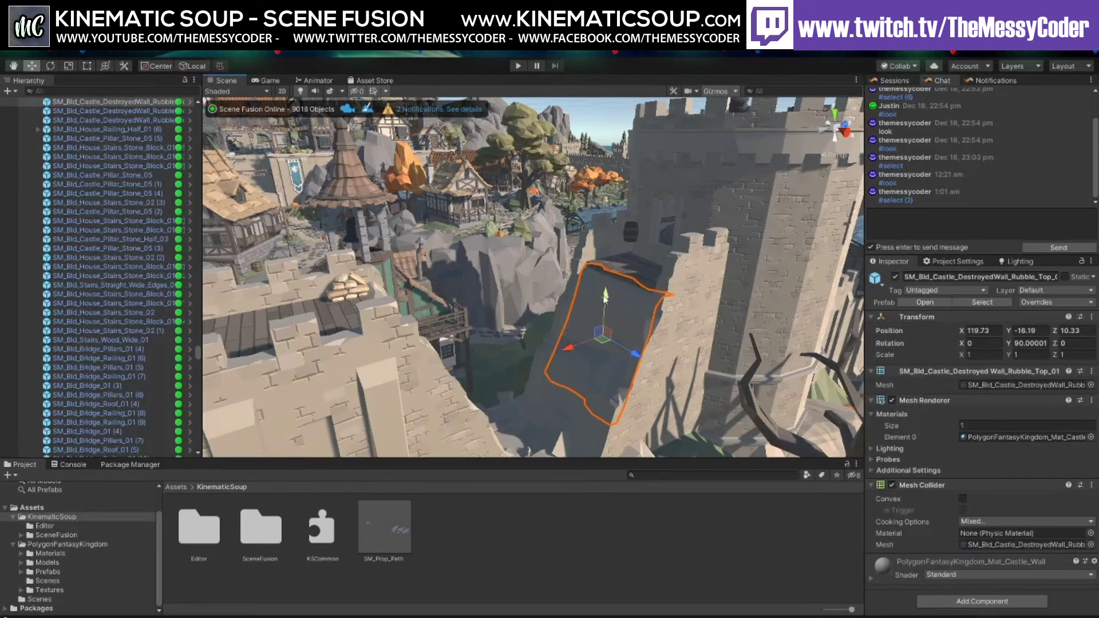
drag(607, 297, 550, 325)
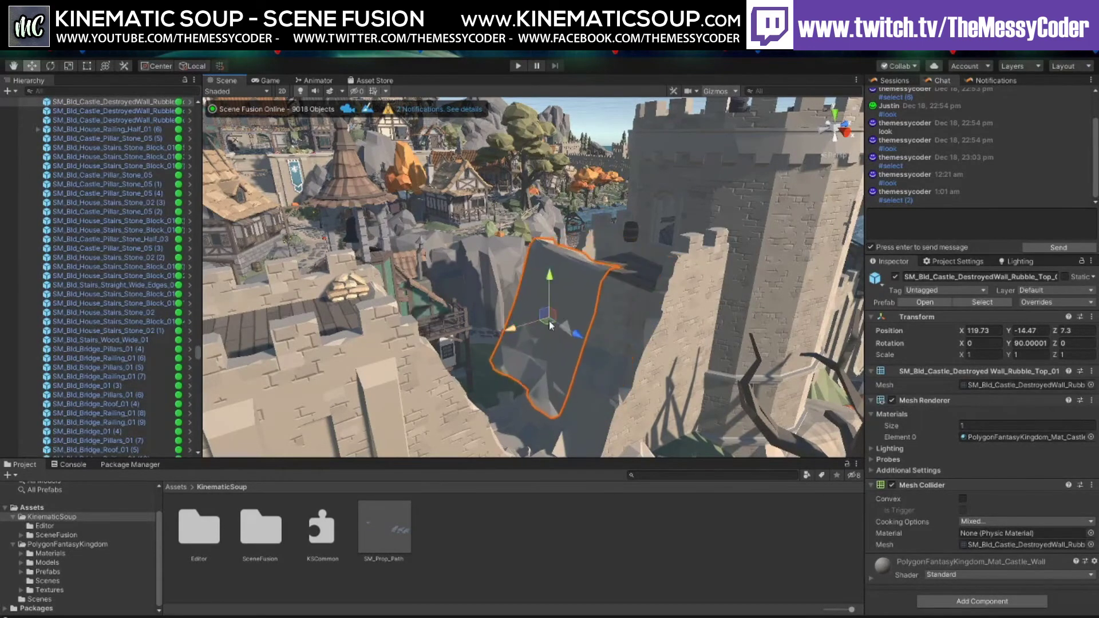
drag(548, 281, 543, 352)
alt+drag(620, 215, 573, 277)
alt+drag(561, 377, 558, 276)
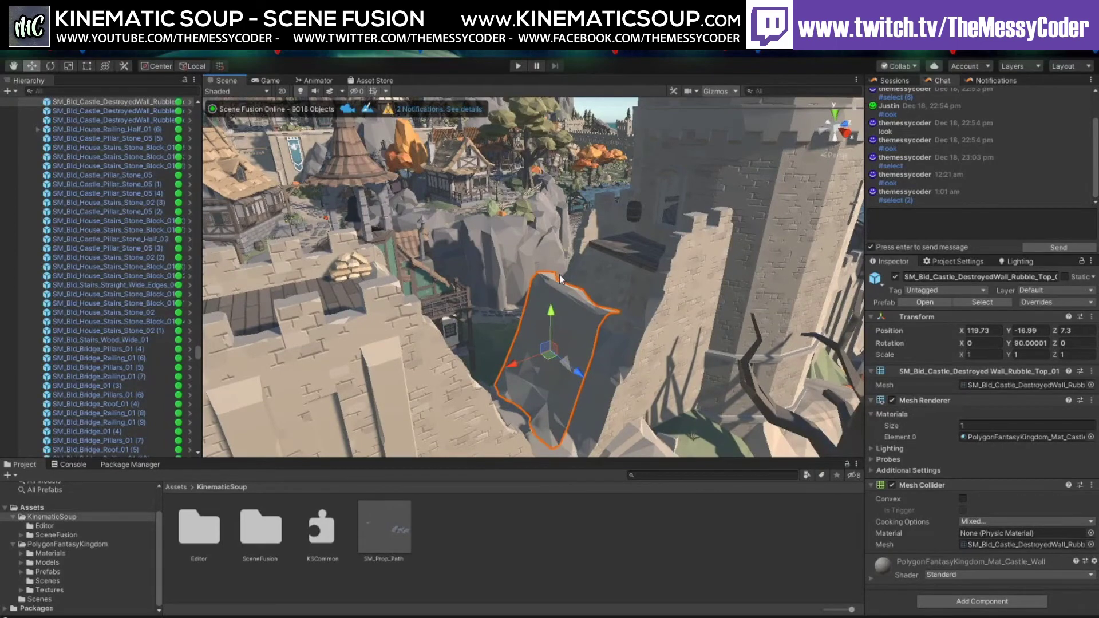
alt+drag(643, 248, 399, 348)
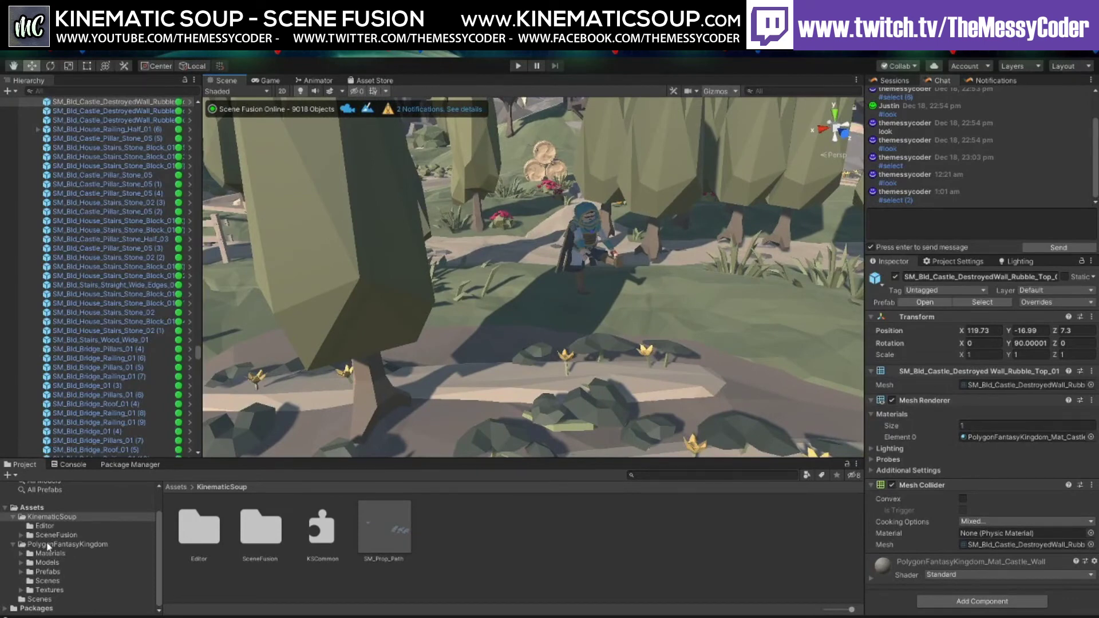
Drag SM_Chr_FortuneTeller_01 from Prefabs > Characters into the forest beside the hooded mage
click(47, 573)
click(324, 539)
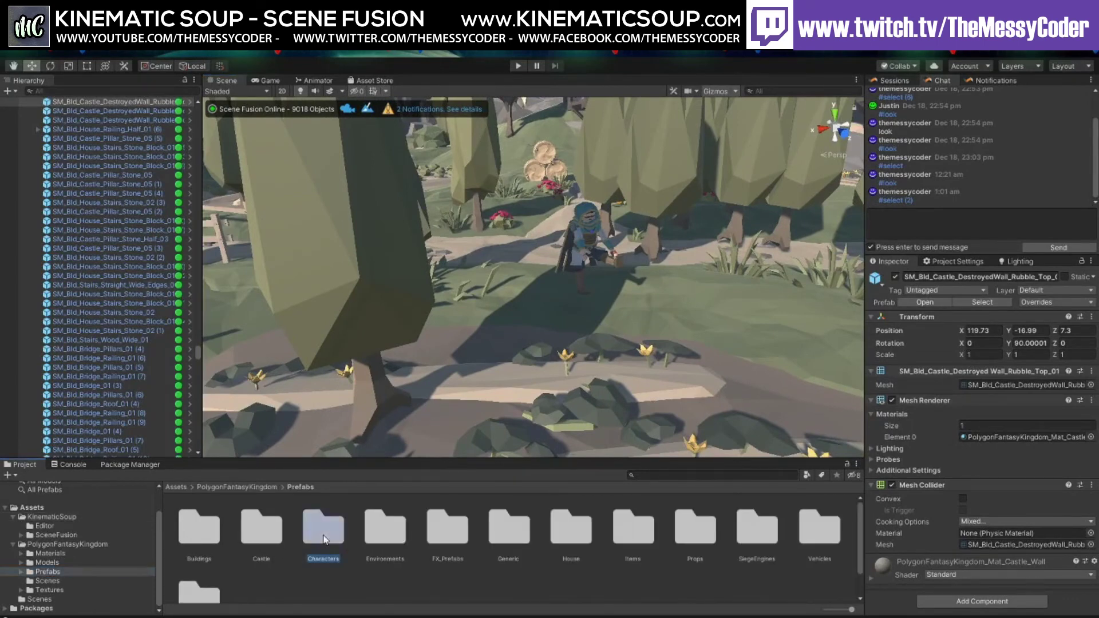
double_click(323, 532)
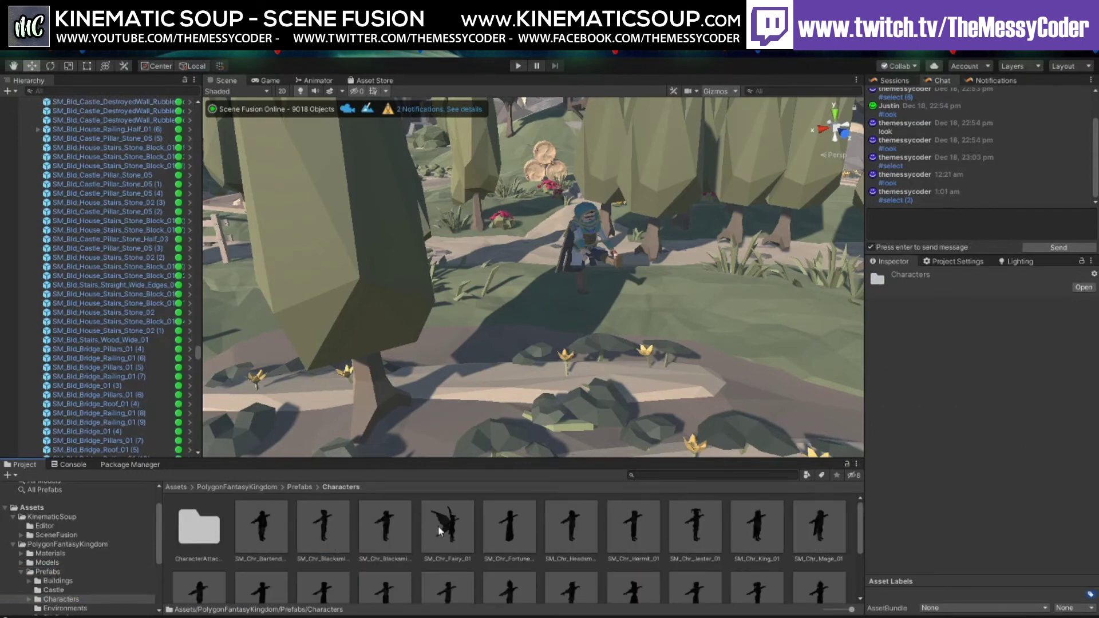
click(460, 532)
click(511, 535)
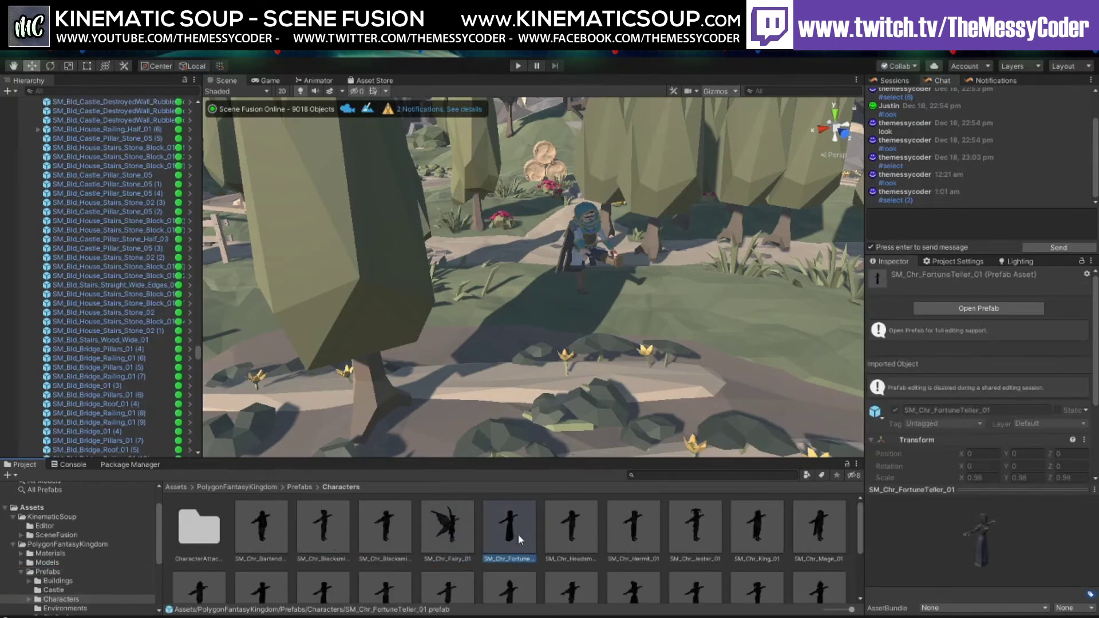
drag(515, 538, 681, 328)
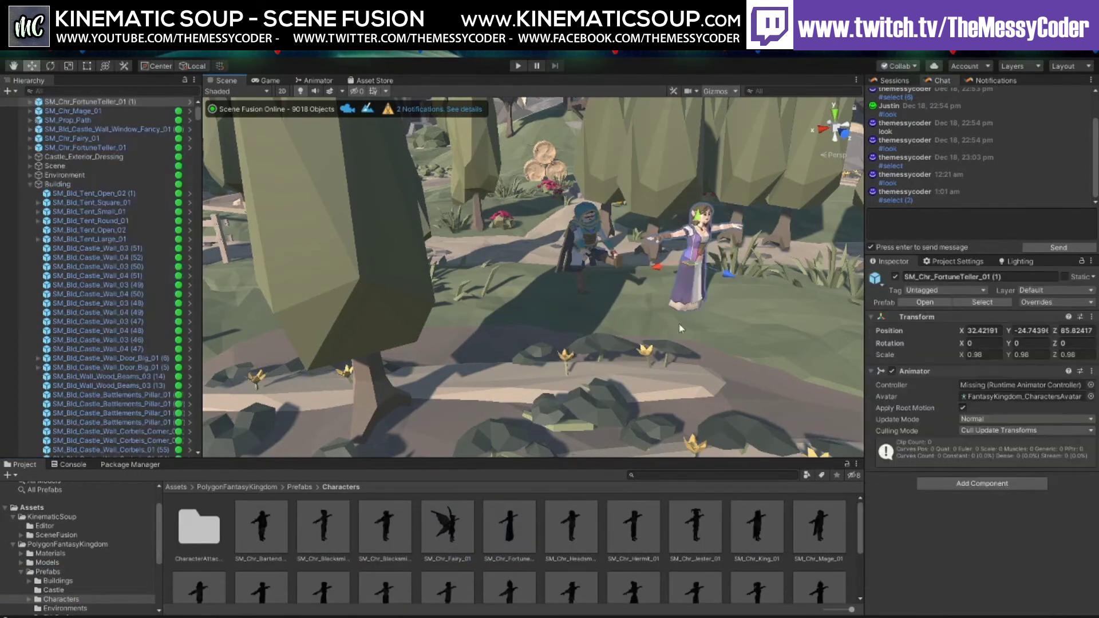
key(w)
right_drag(672, 319, 746, 242)
Post '#look' in the session chat, then orbit and zoom closer to the fortune teller
click(927, 228)
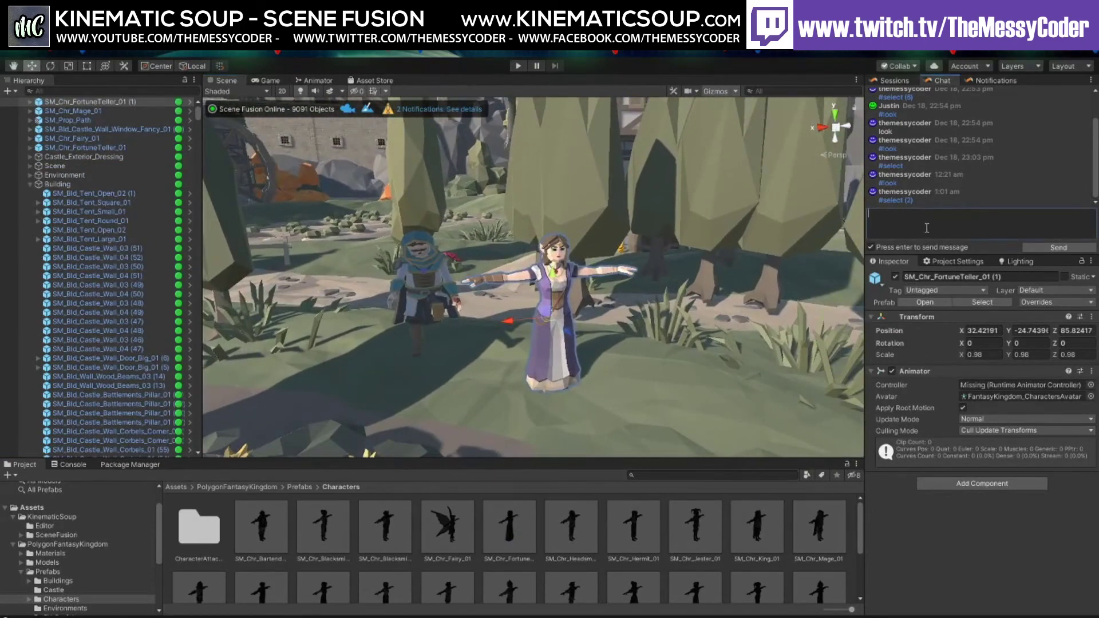
text(#look)
key(Return)
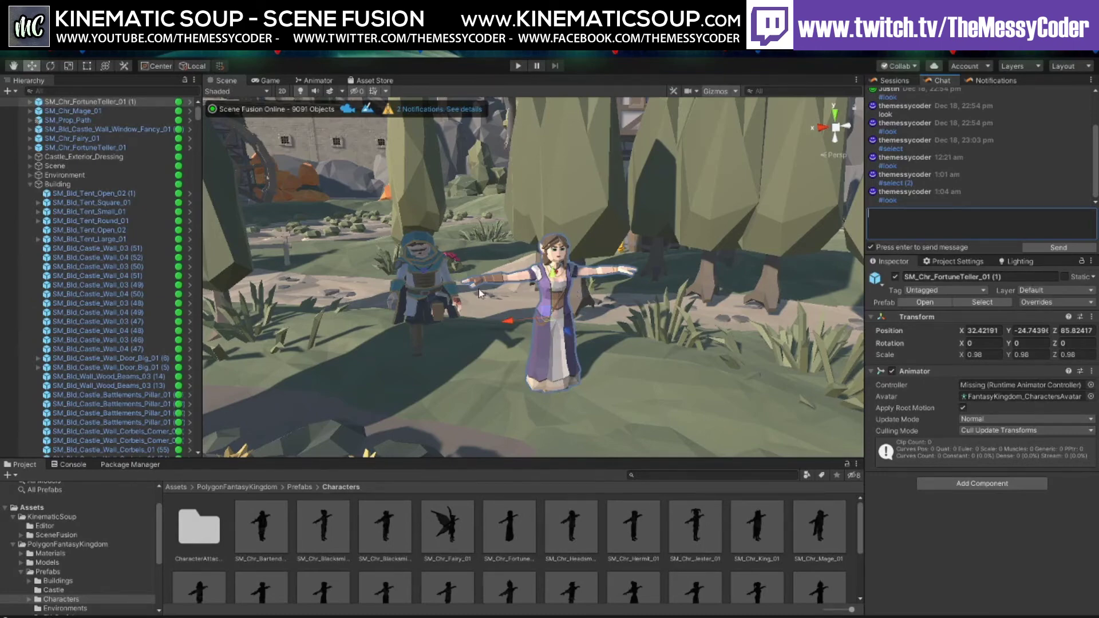
alt+drag(549, 287, 564, 306)
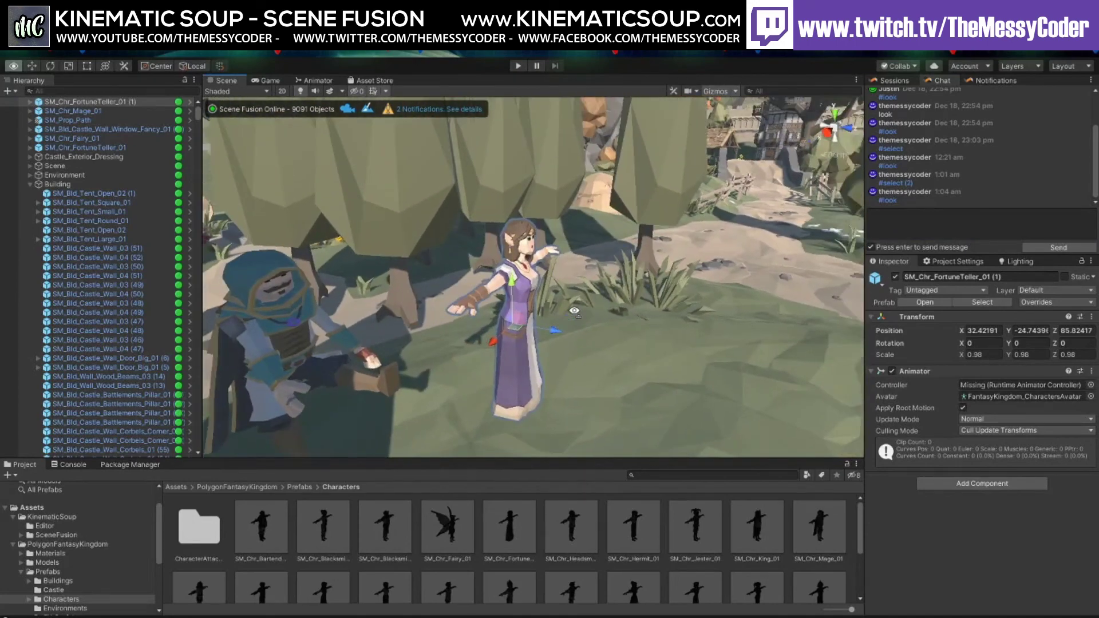
scroll(515, 286, up, 3)
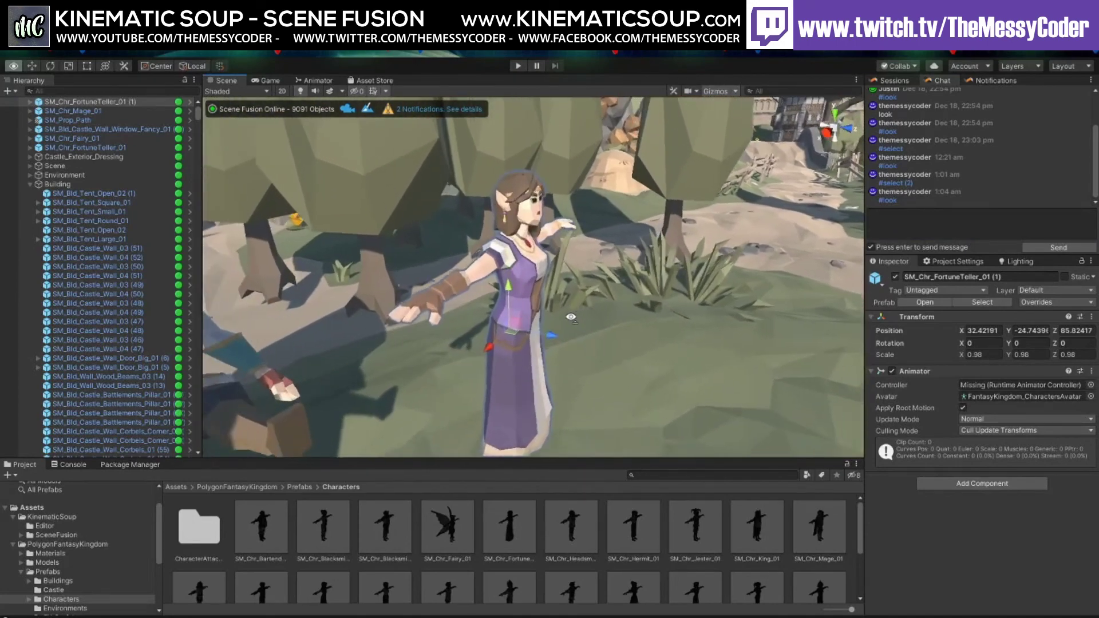
click(481, 271)
click(481, 272)
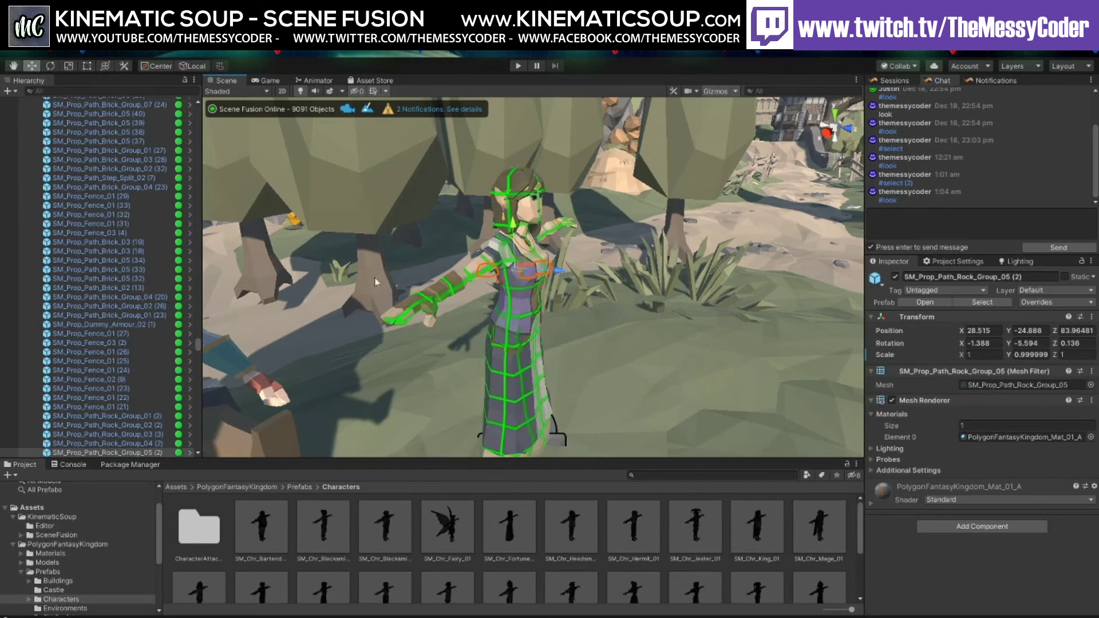
alt+drag(627, 335, 479, 317)
click(599, 325)
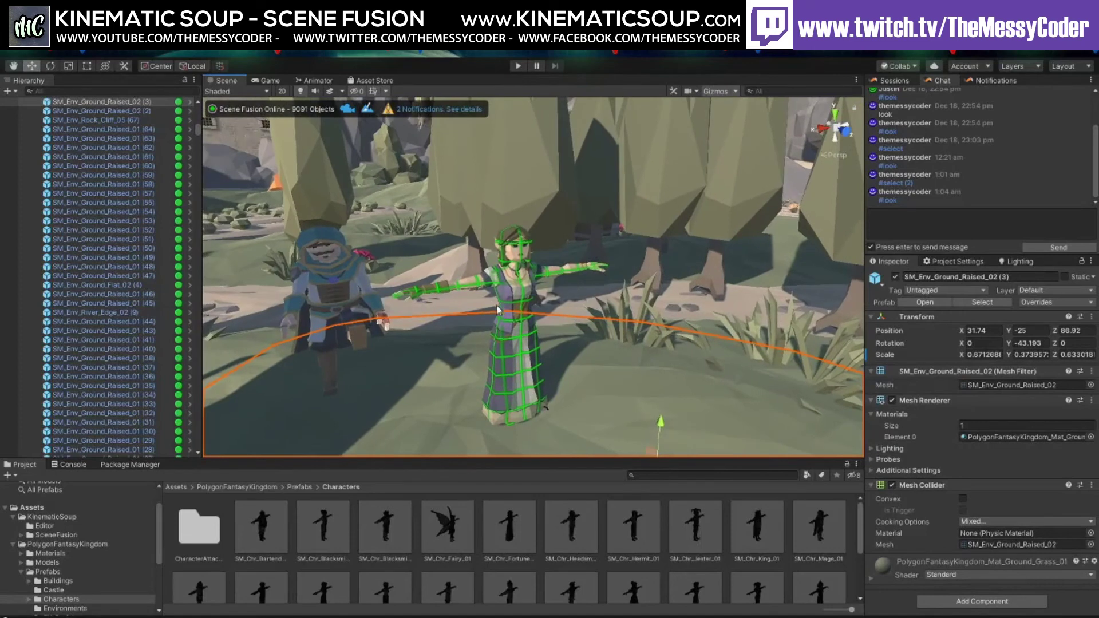
click(448, 295)
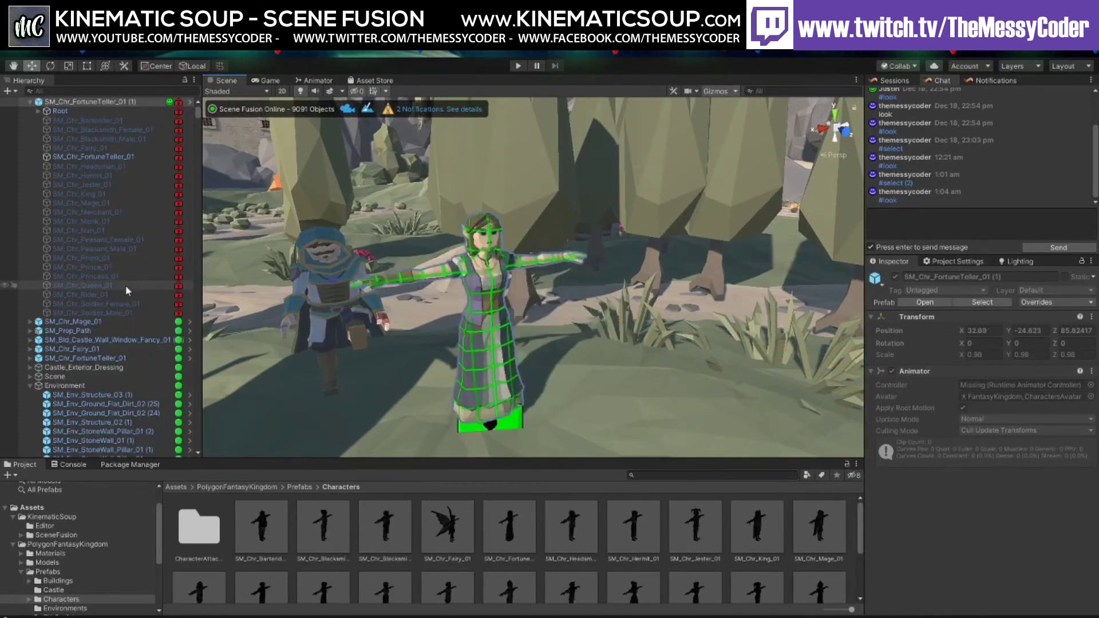
click(135, 341)
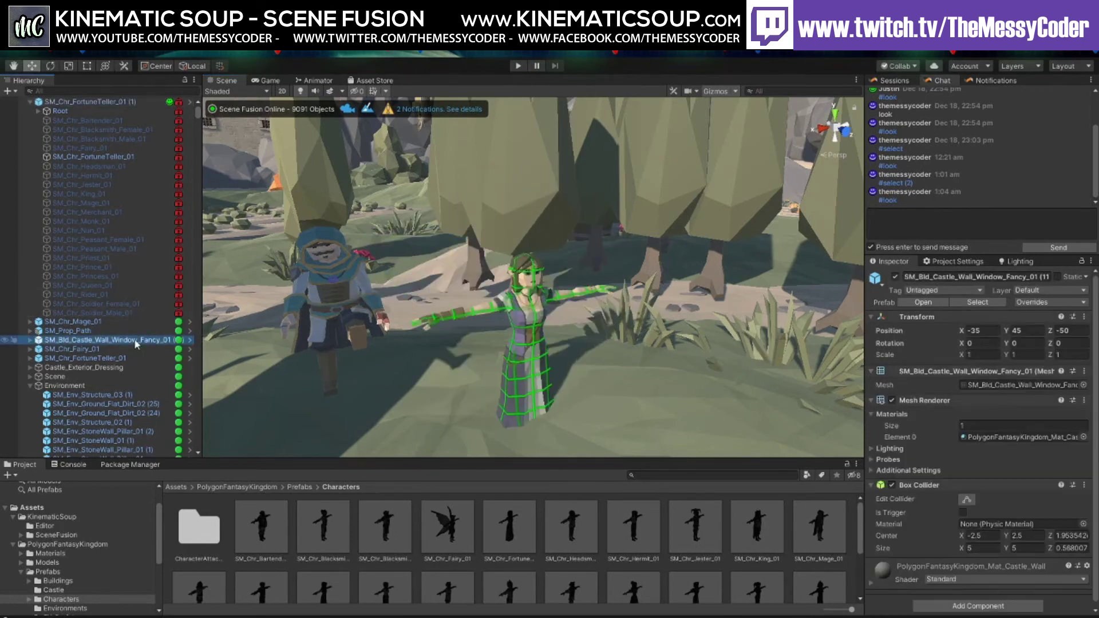
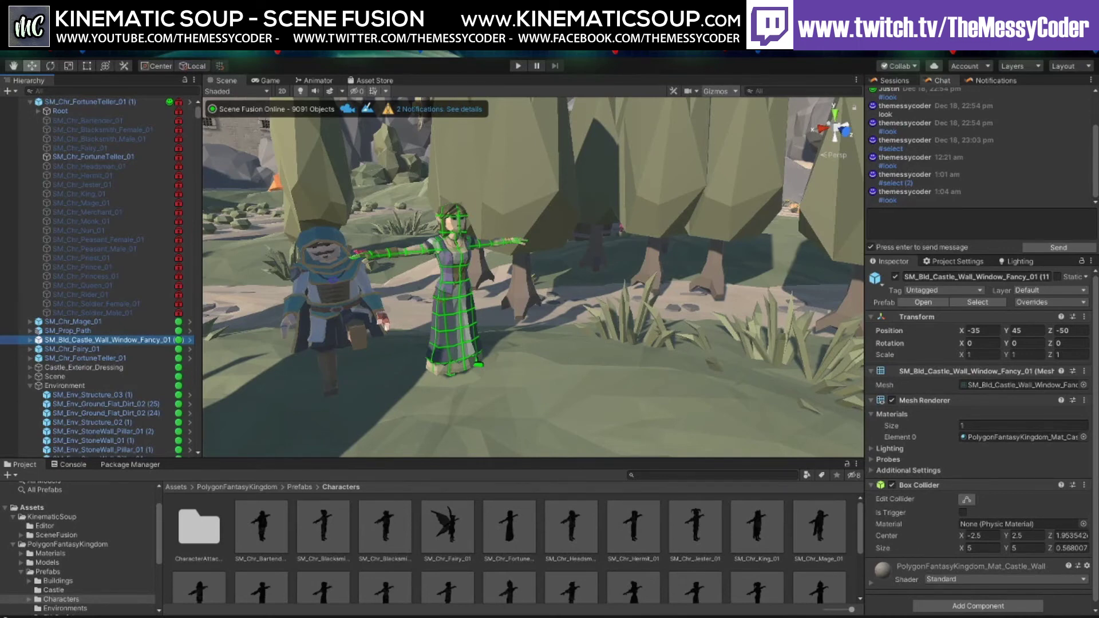
Select SceneFusionConfig and expand Network Settings and Default Offsets in the Inspector
scroll(979, 145, up, 2)
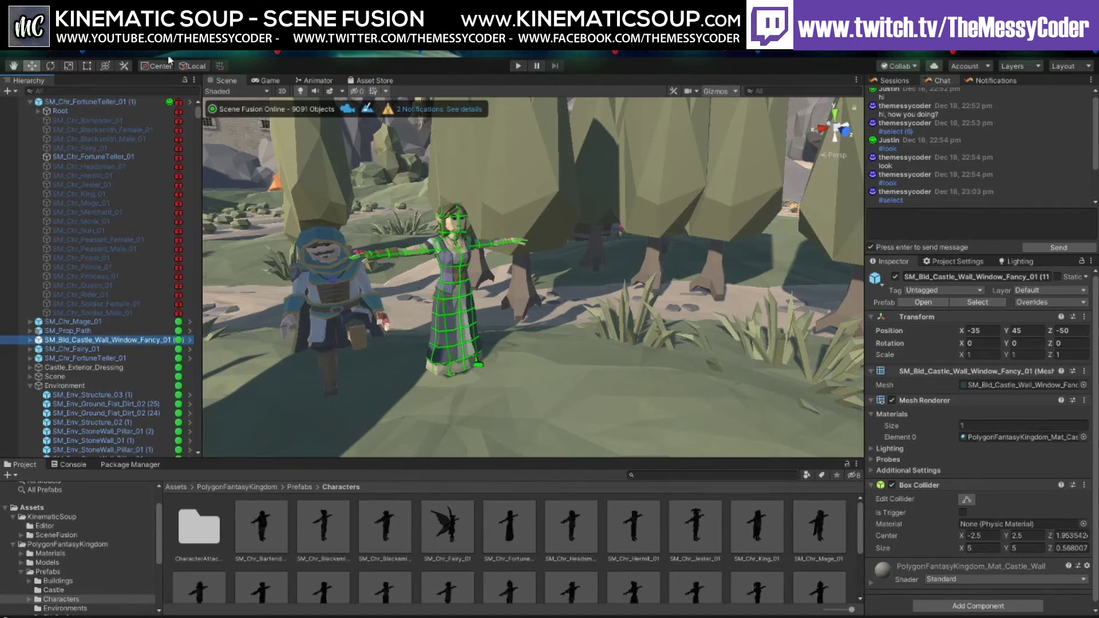
click(187, 104)
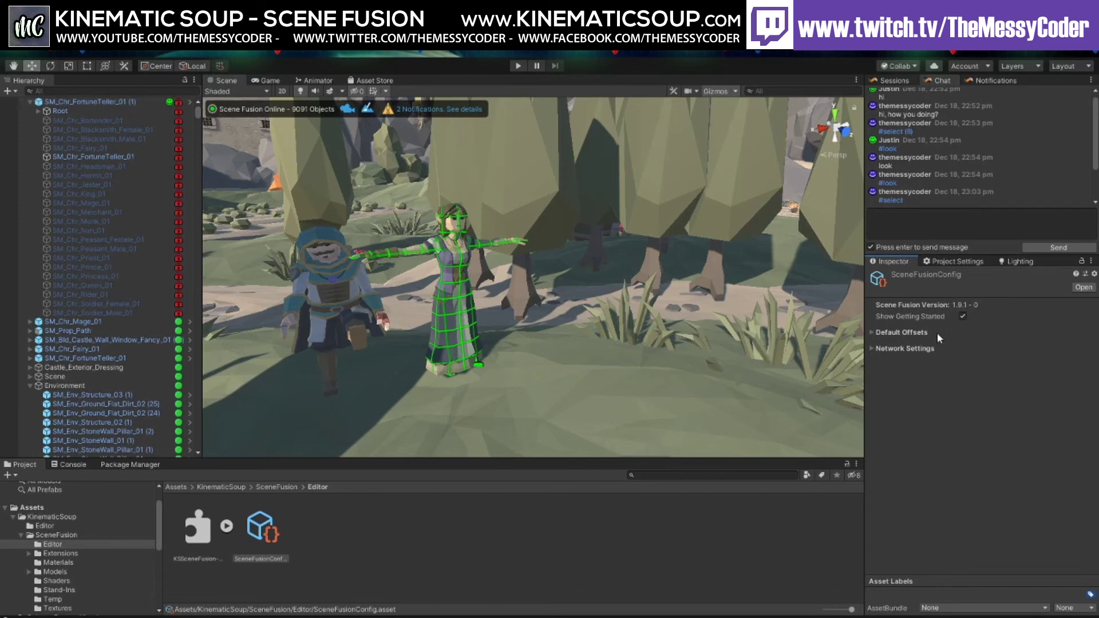
click(872, 347)
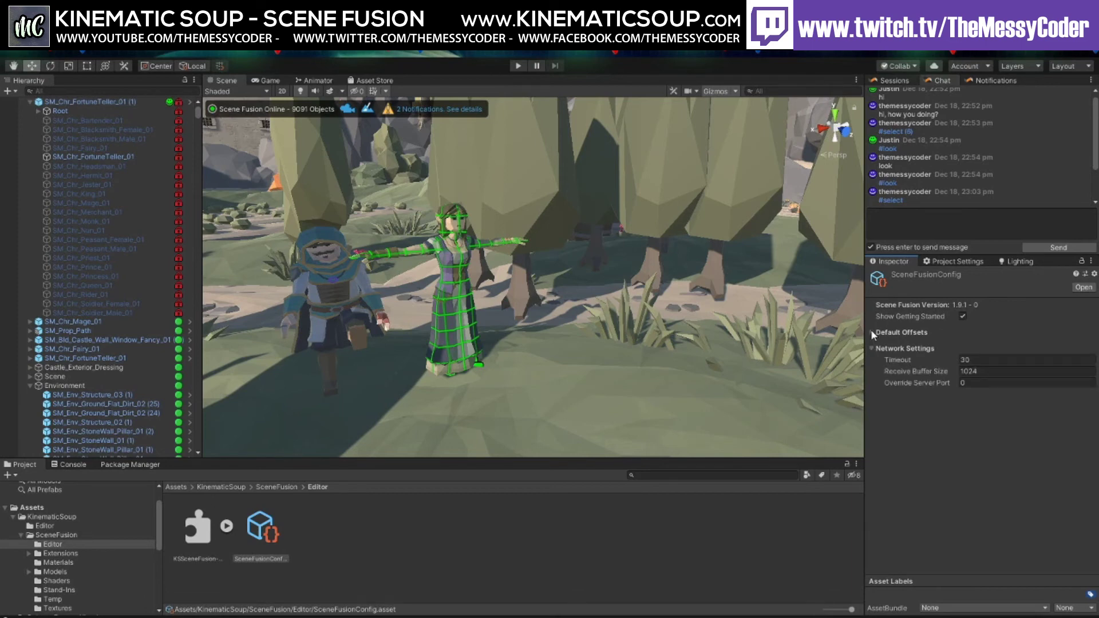
click(871, 333)
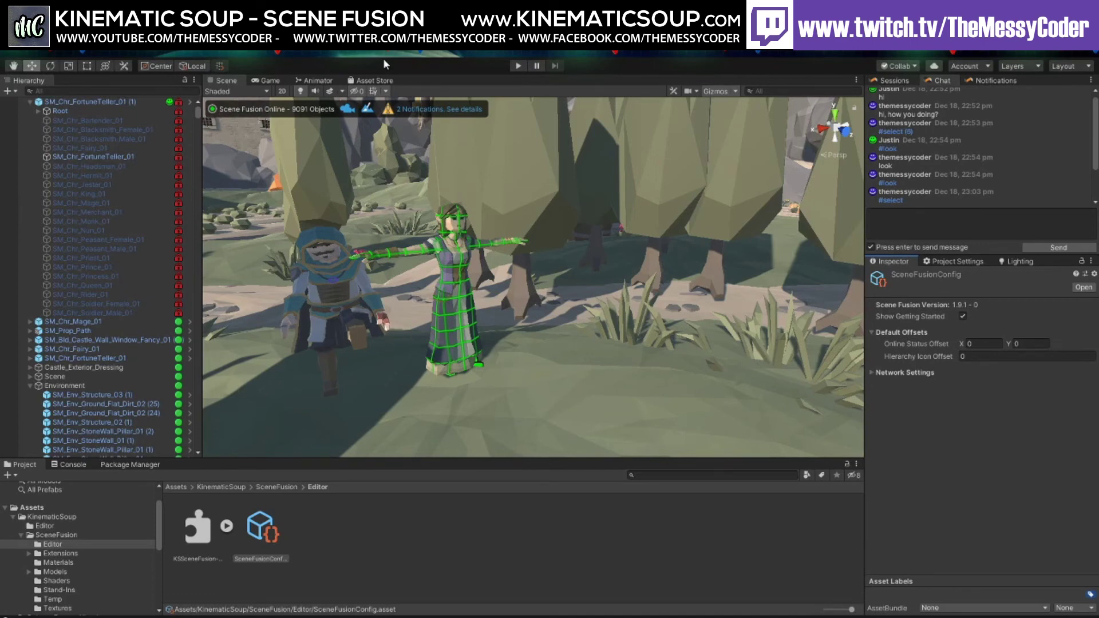
Show the session's online users, then zoom in on the hooded mage and the wireframed woman
click(892, 82)
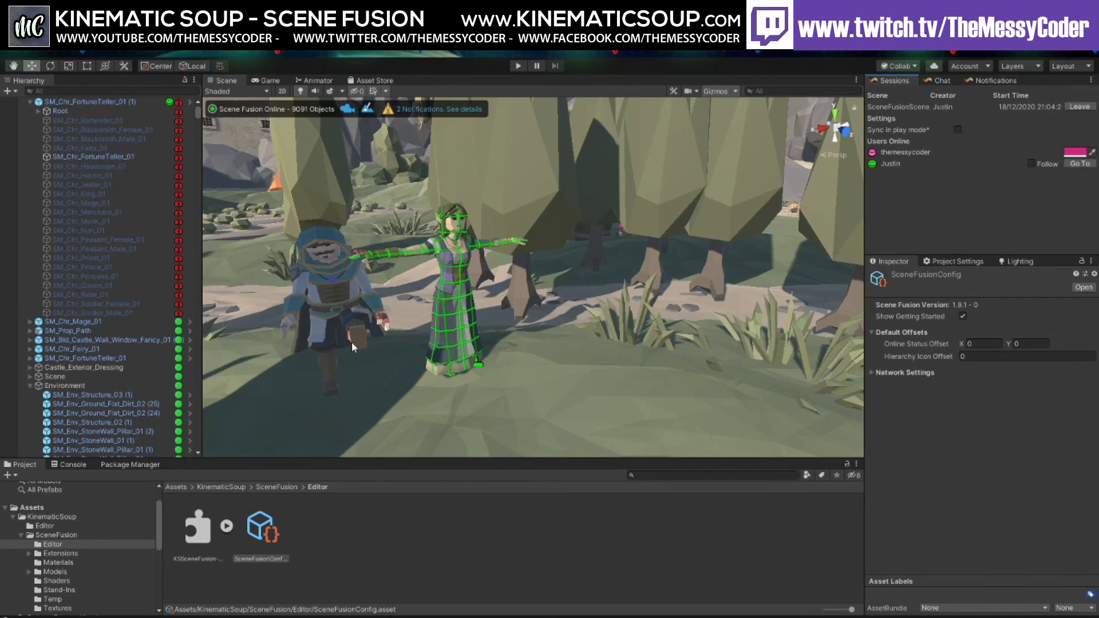
scroll(353, 347, up, 2)
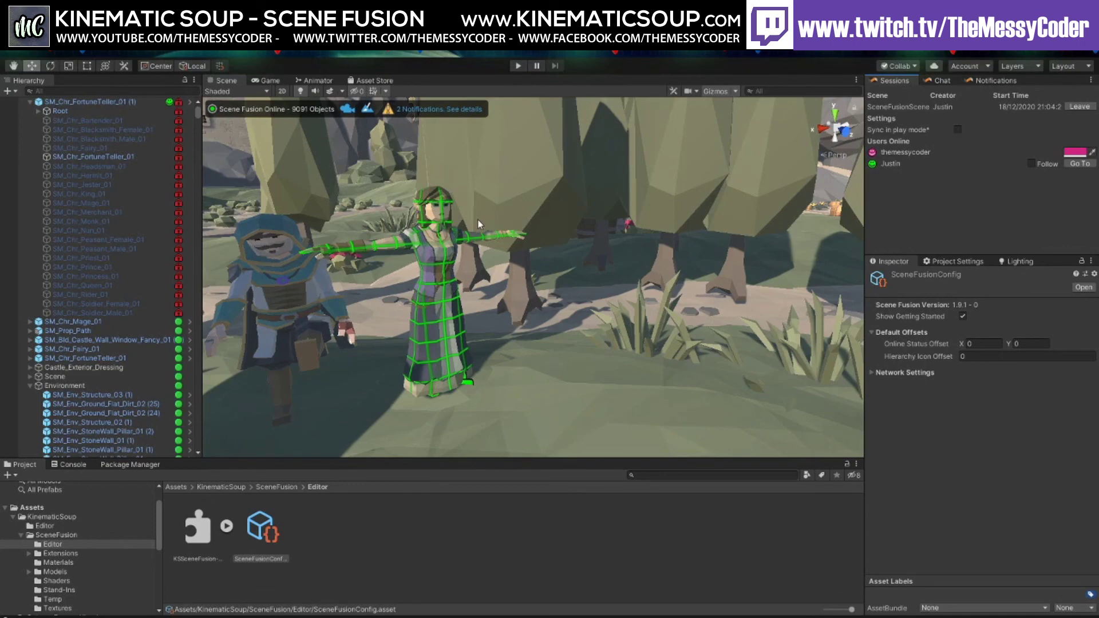
Fly the camera back from the characters to an aerial view over the whole castle town
key(s)
right_drag(483, 217, 622, 240)
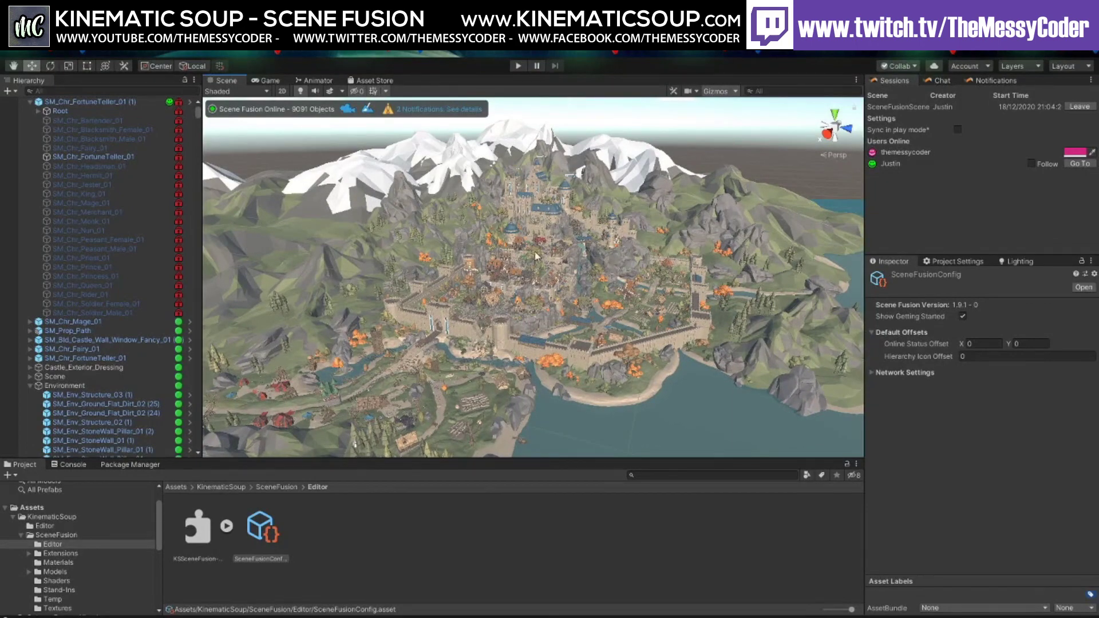
right_drag(538, 258, 552, 251)
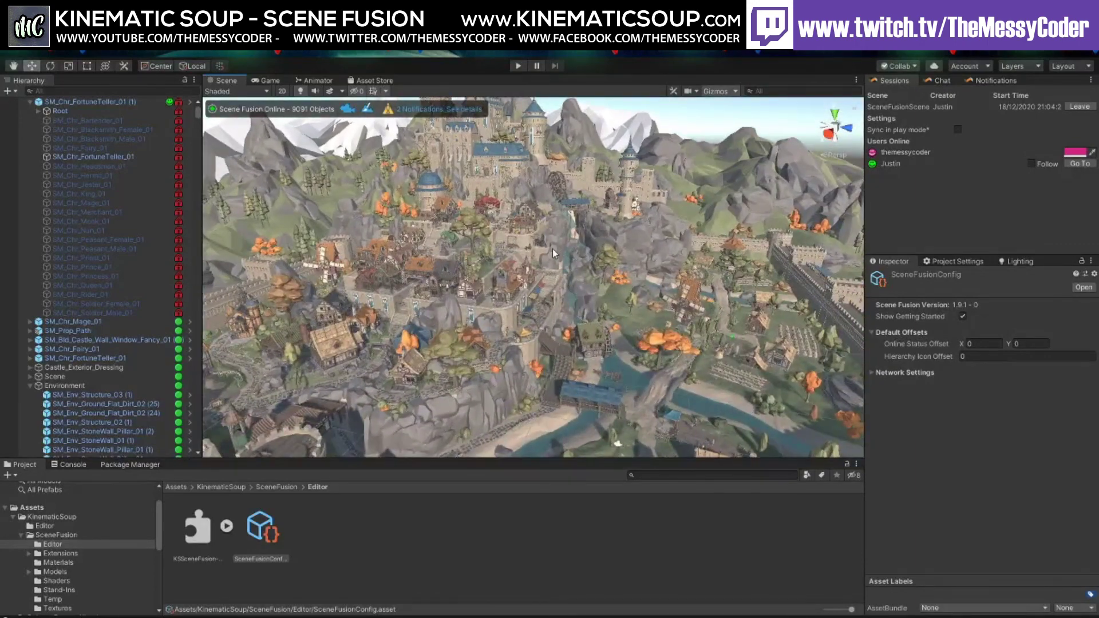